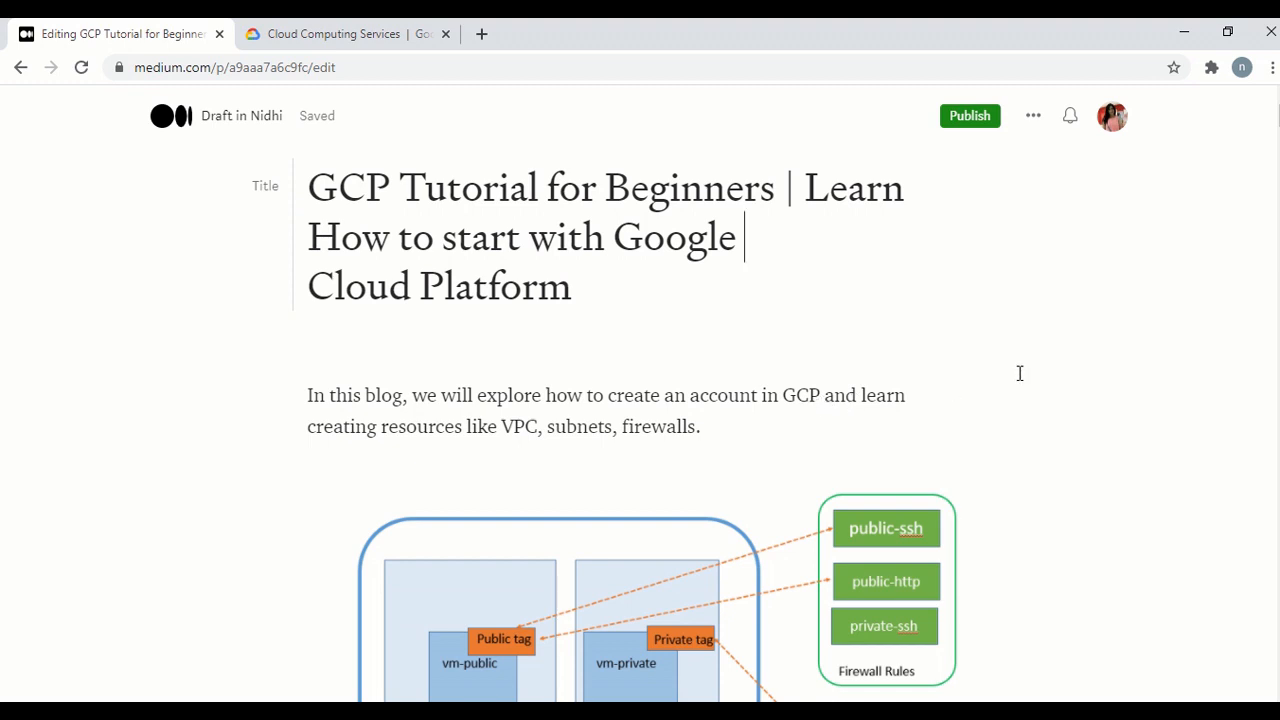
Examine the GCP infrastructure diagram and the "Setup a GCP account" instructions in the blog draft.
scroll(908, 412, "down", 1)
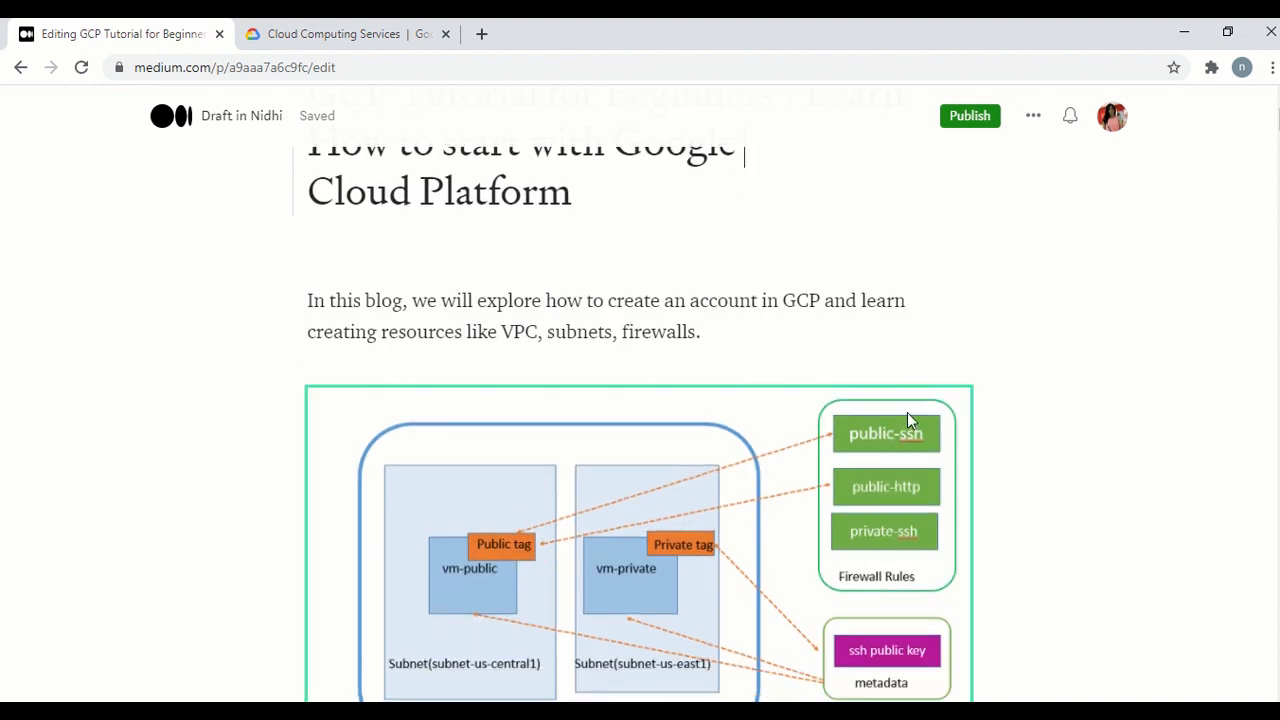
scroll(1118, 398, "down", 2)
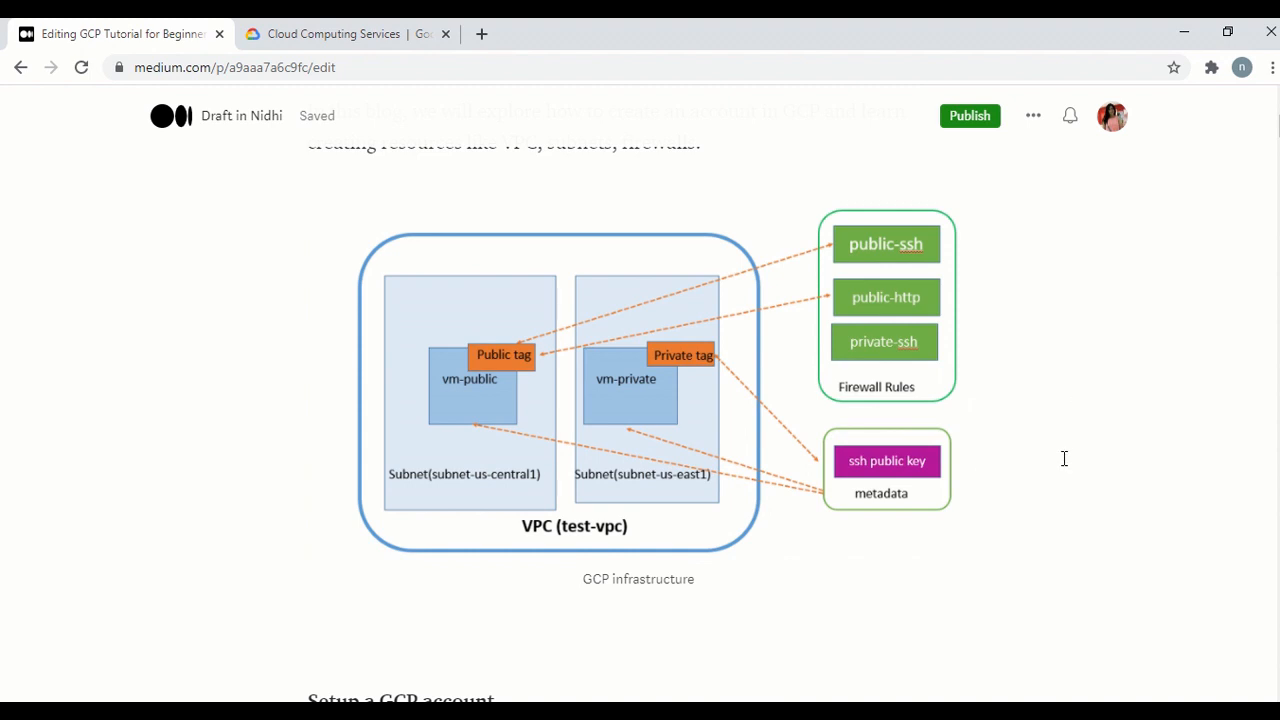
scroll(645, 210, "down", 1)
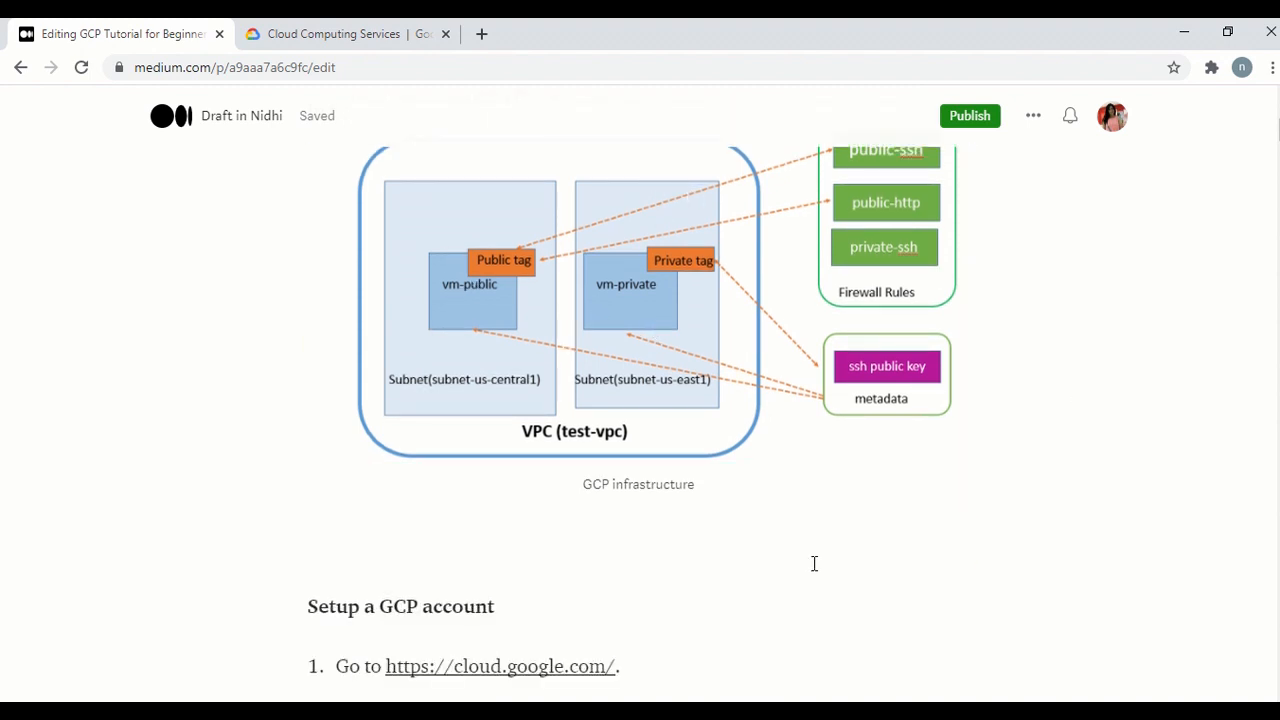
scroll(814, 564, "down", 1)
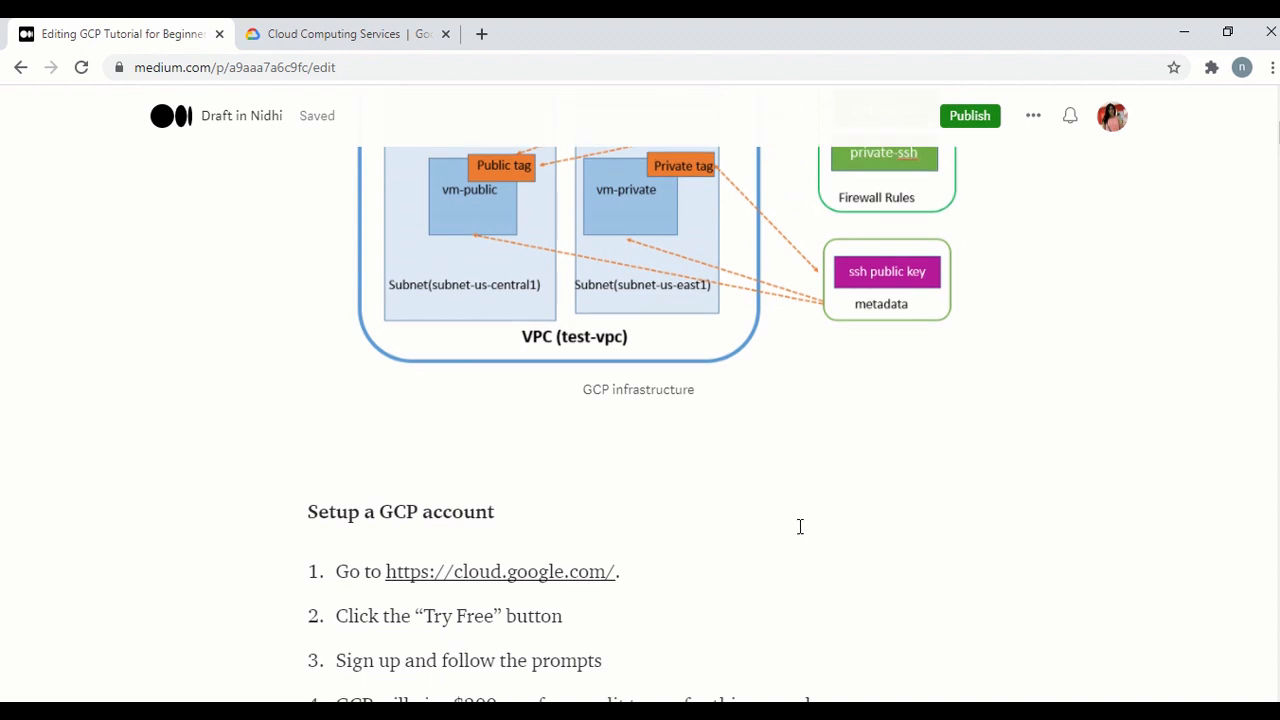
scroll(800, 527, "down", 2)
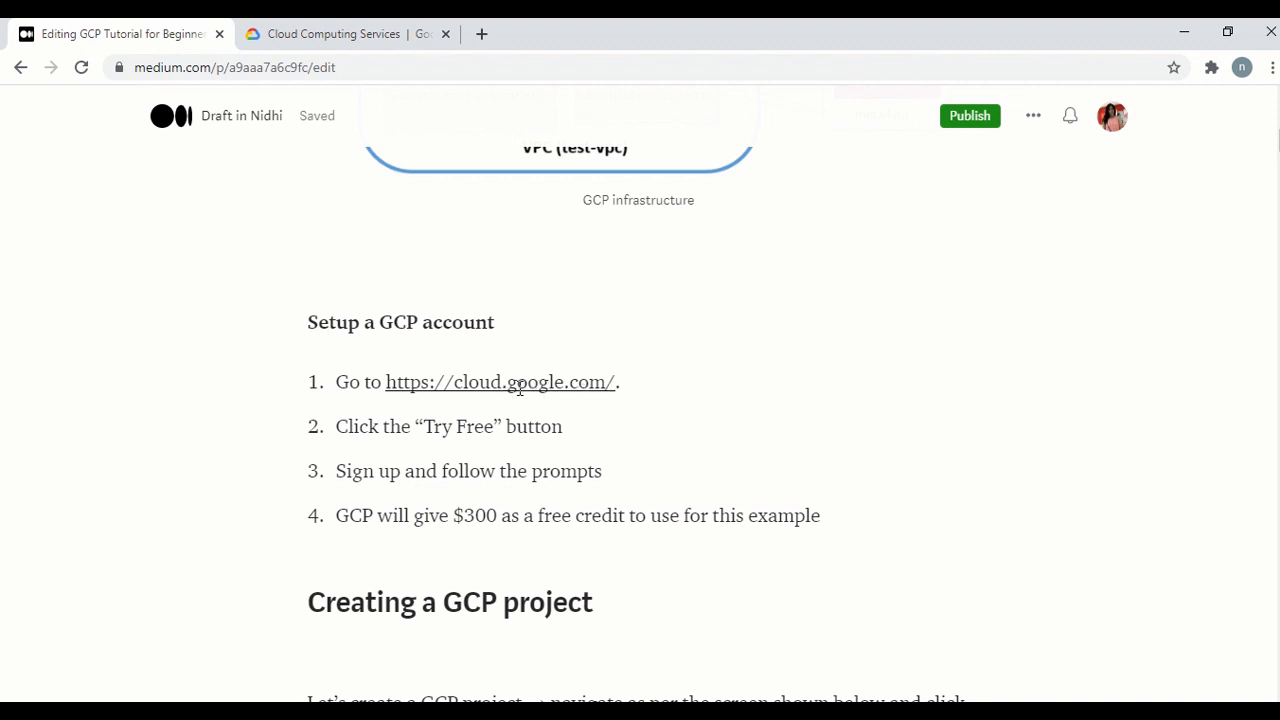
Start the free trial signup on the Google Cloud site, accept the Free Trial Terms of Service and continue to step 2.
left_click(338, 33)
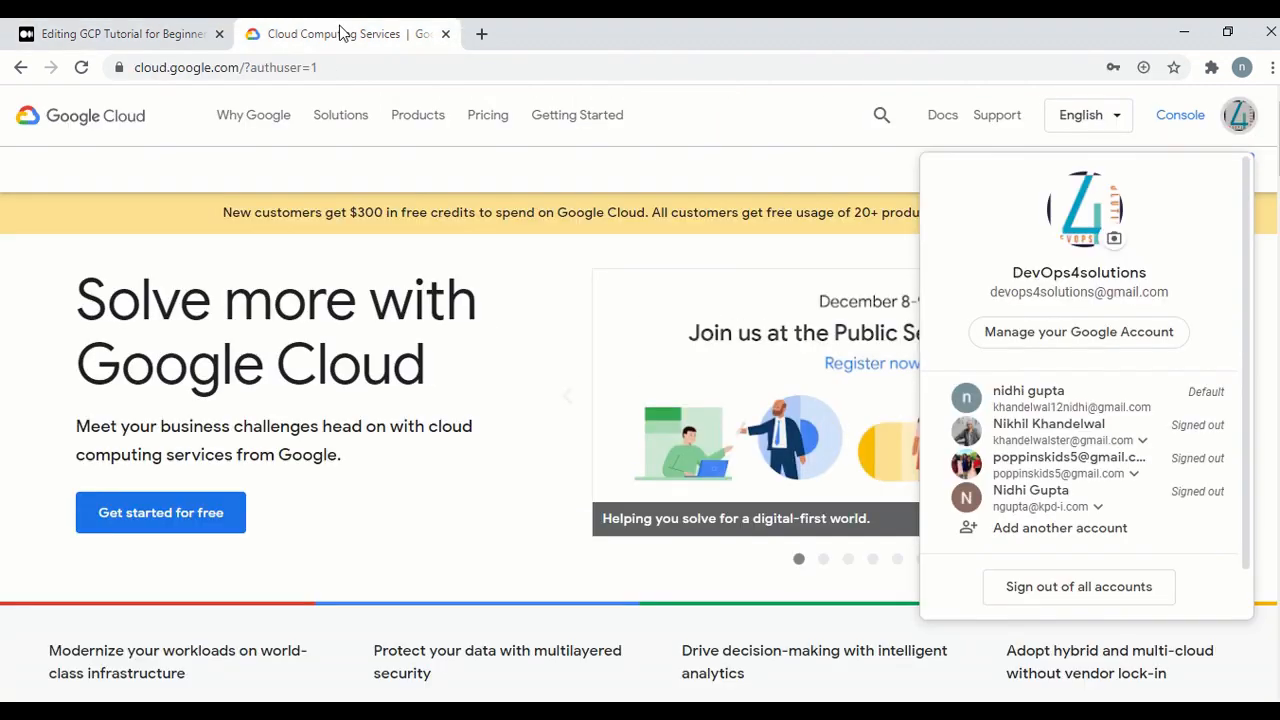
left_click(701, 186)
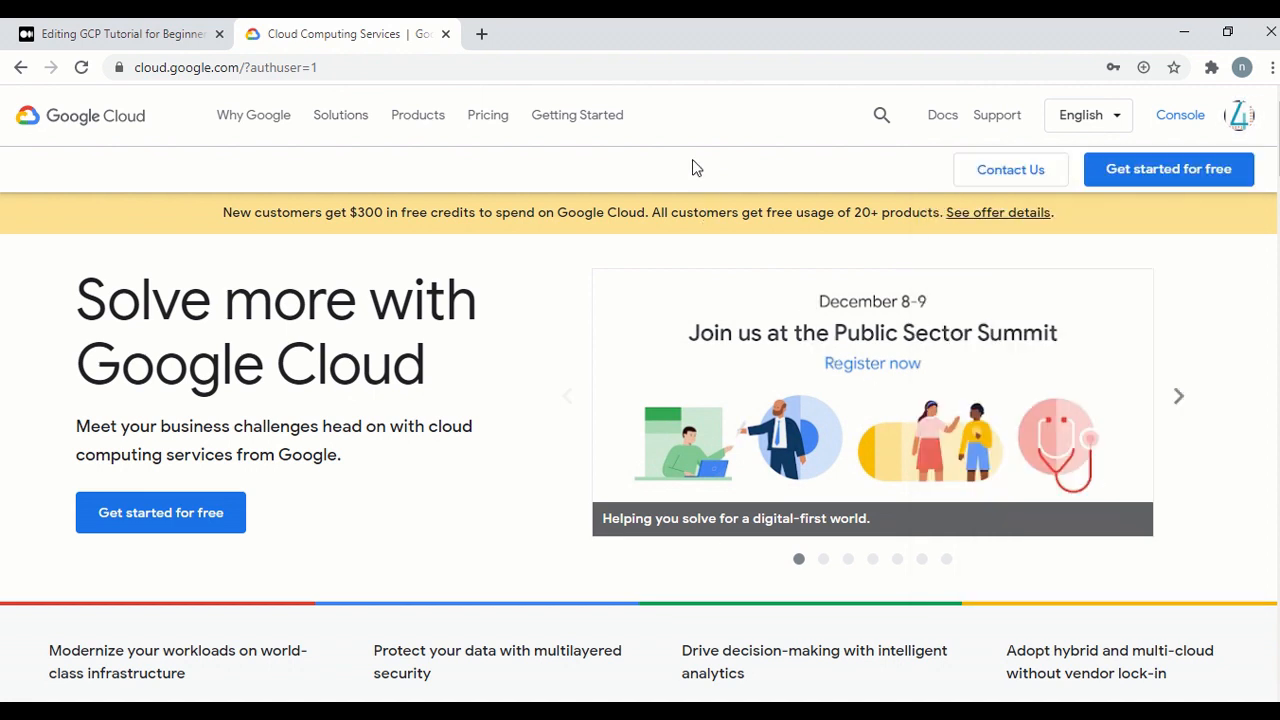
left_click(1184, 170)
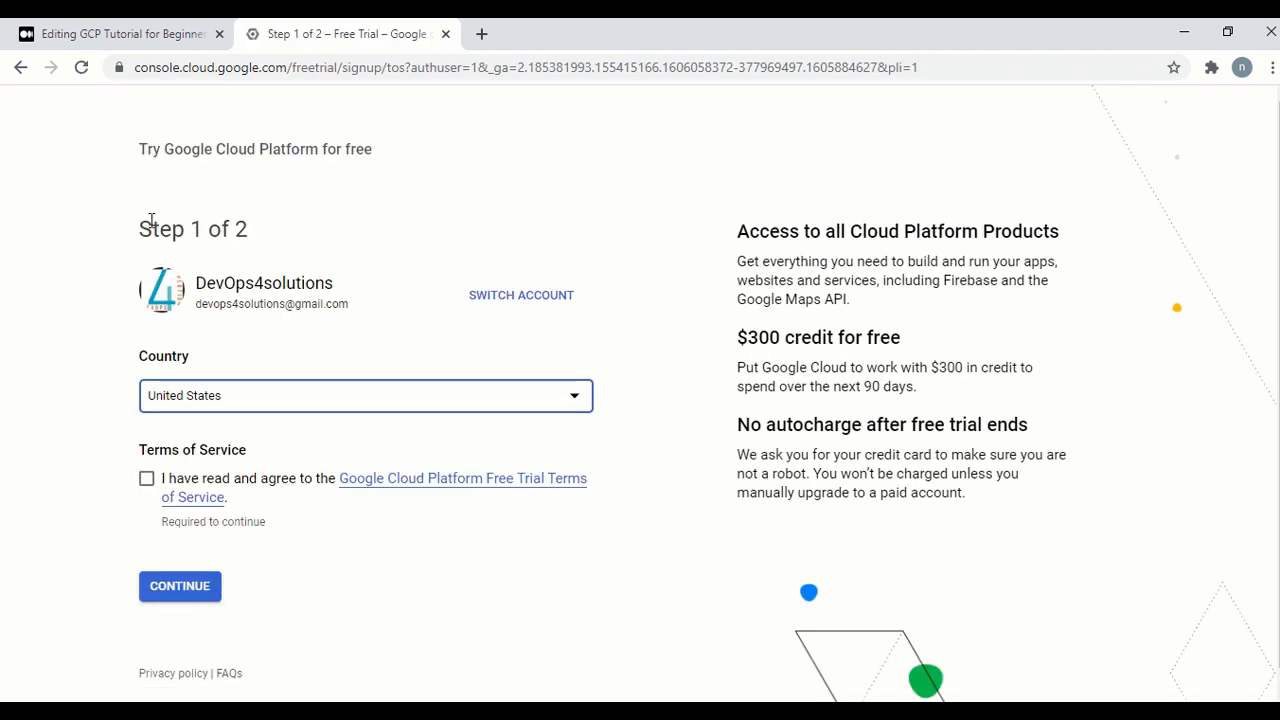
left_click(146, 479)
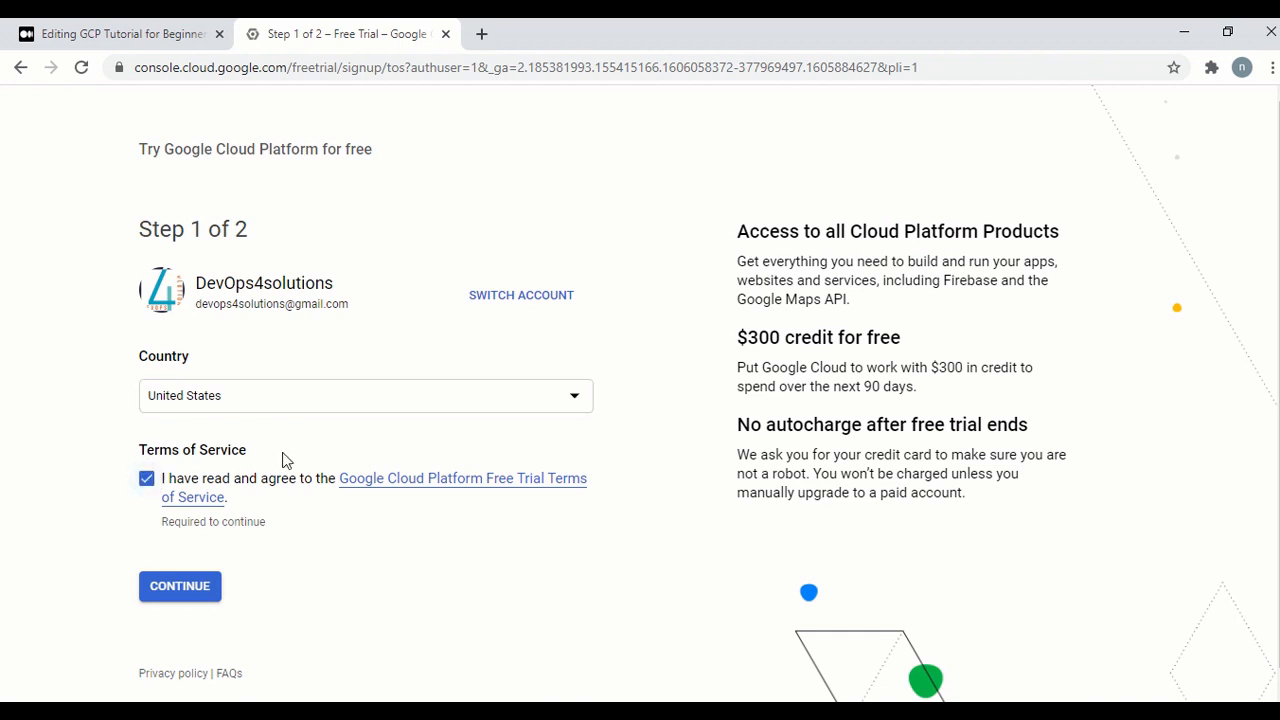
left_click(197, 590)
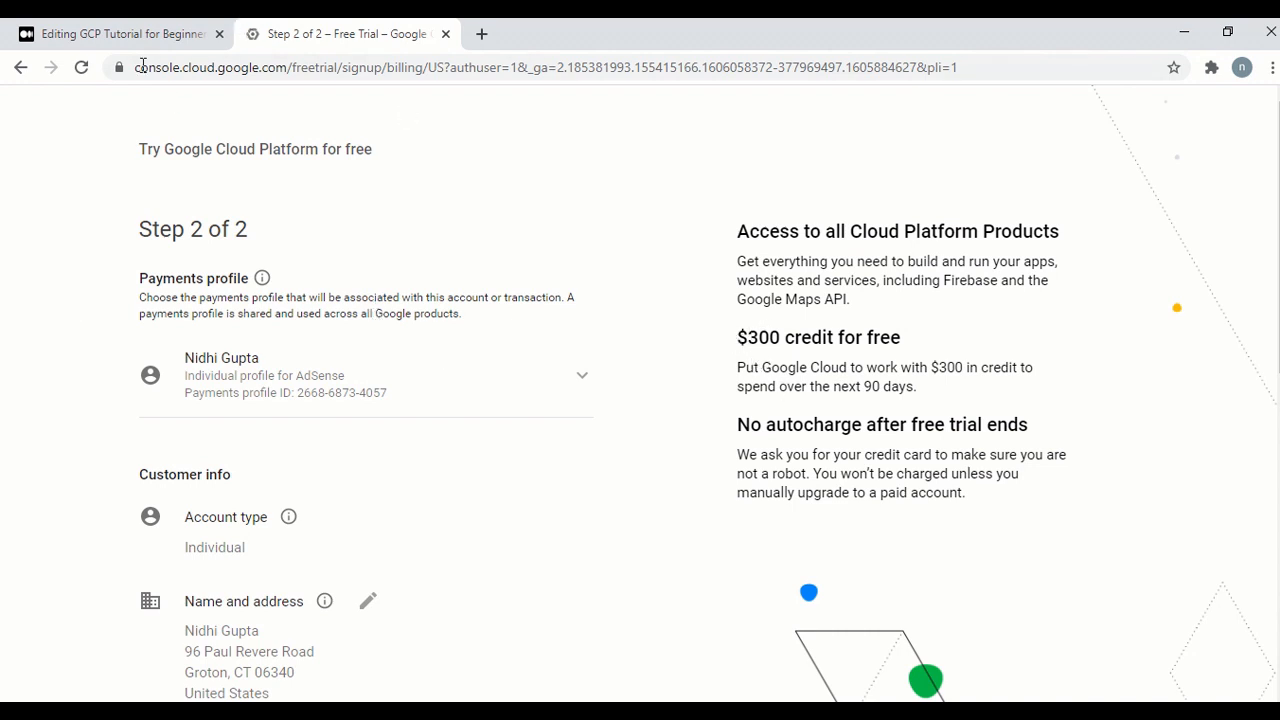
Review the blog's "Creating a GCP project" section and check the free trial status in the Google Cloud console.
left_click(114, 34)
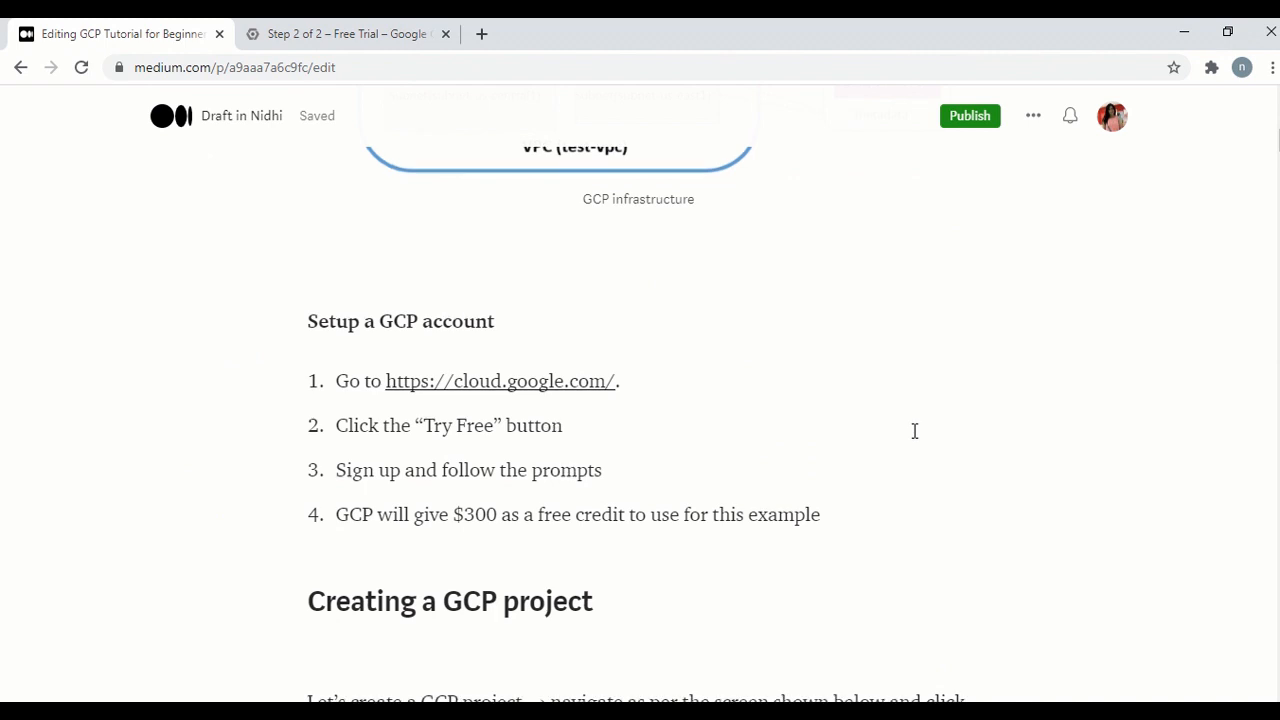
scroll(914, 431, "down", 1)
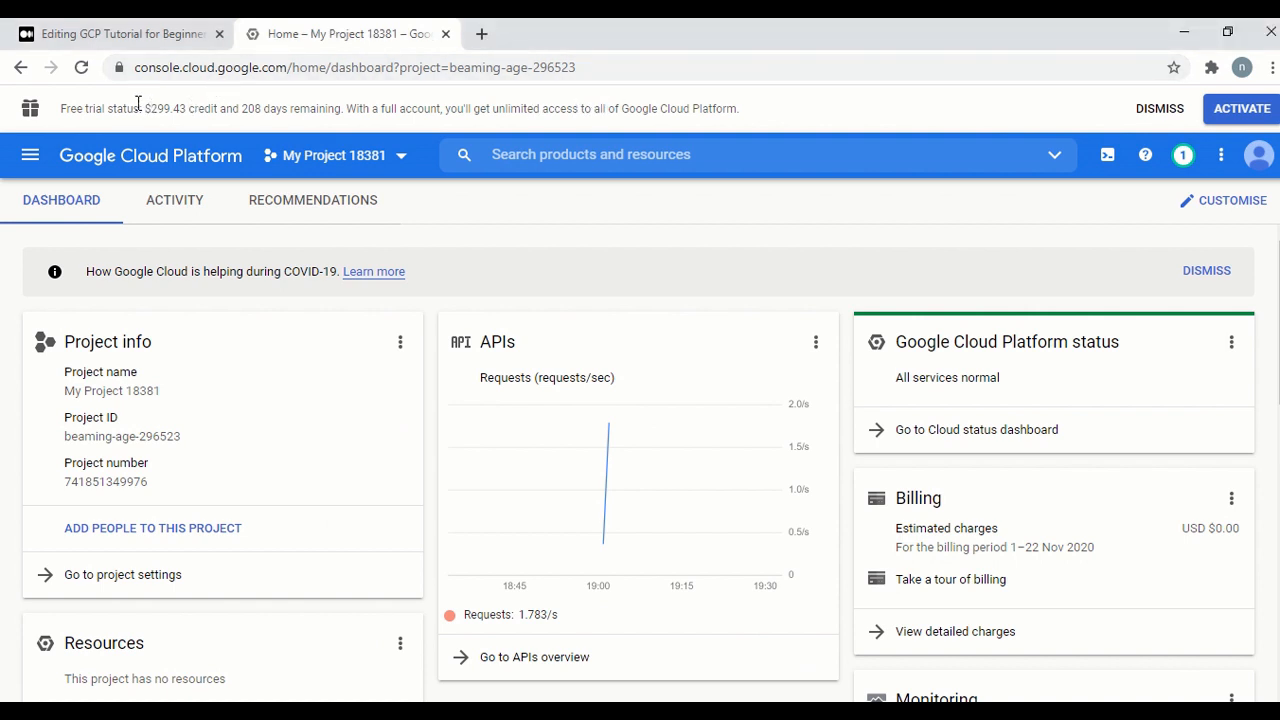
left_click_drag(140, 106, 262, 107)
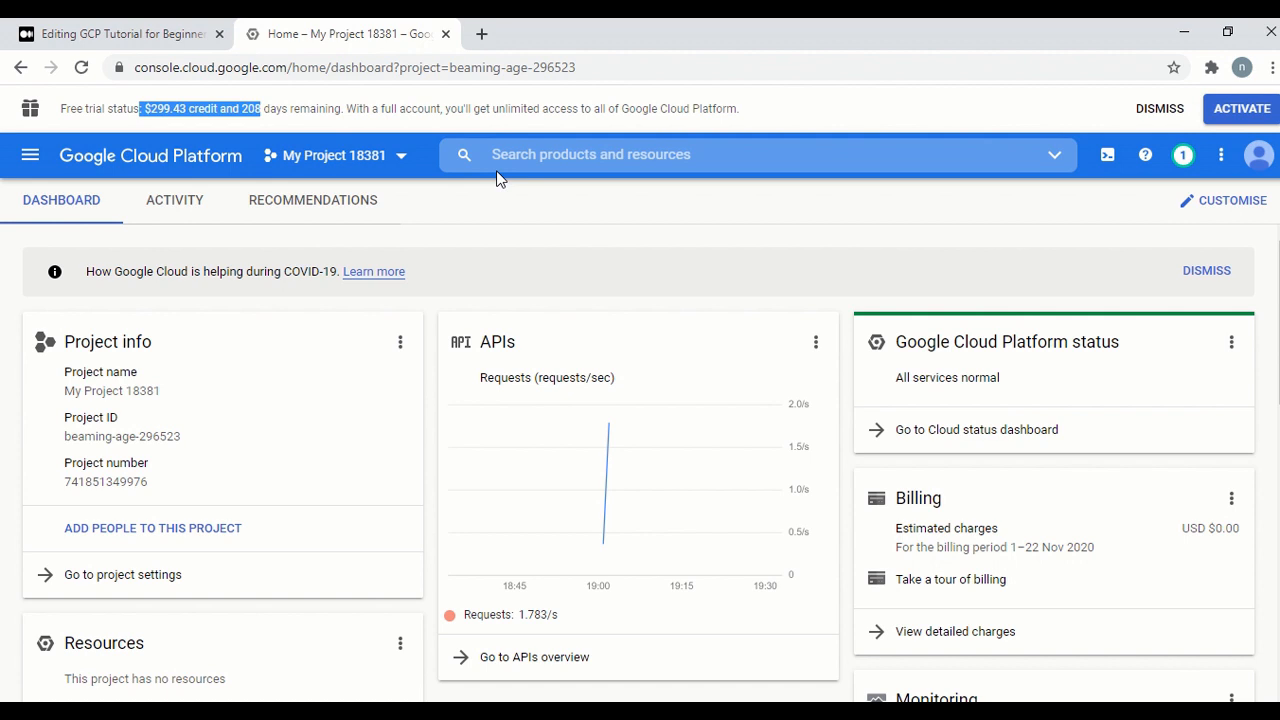
Start a new Google Cloud project and set its project name to "test- 56438".
left_click(389, 162)
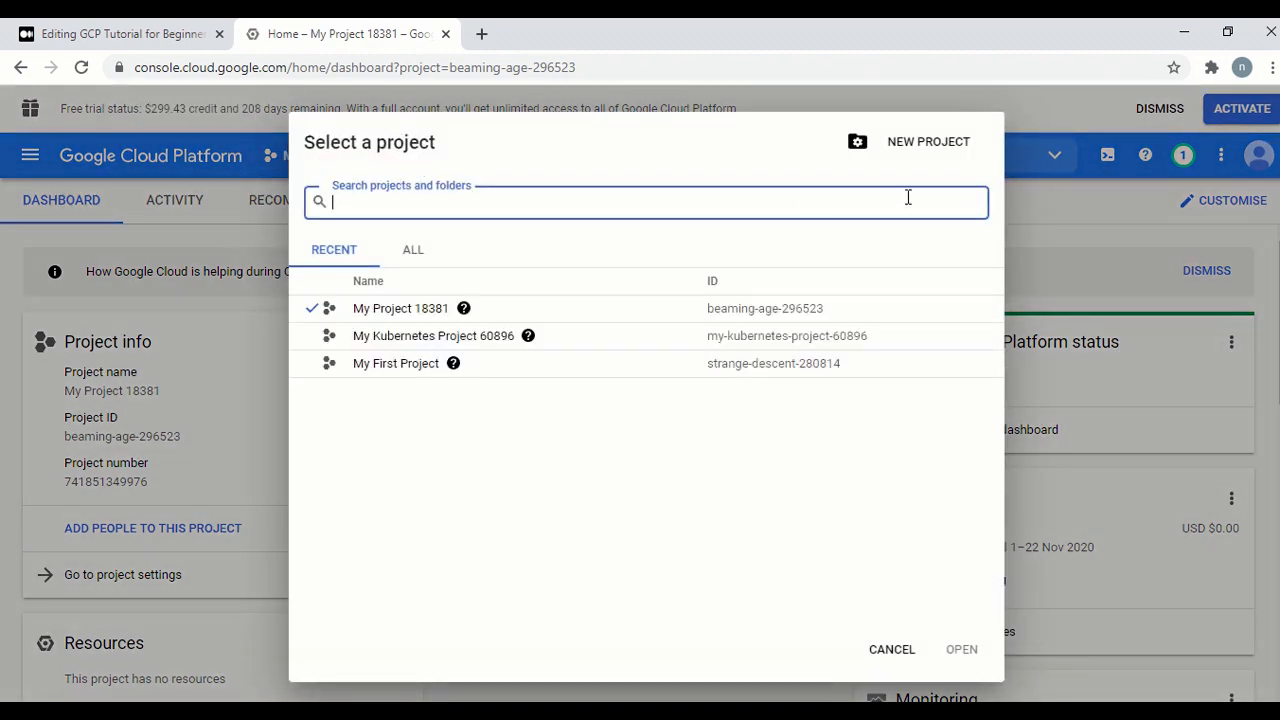
left_click(918, 147)
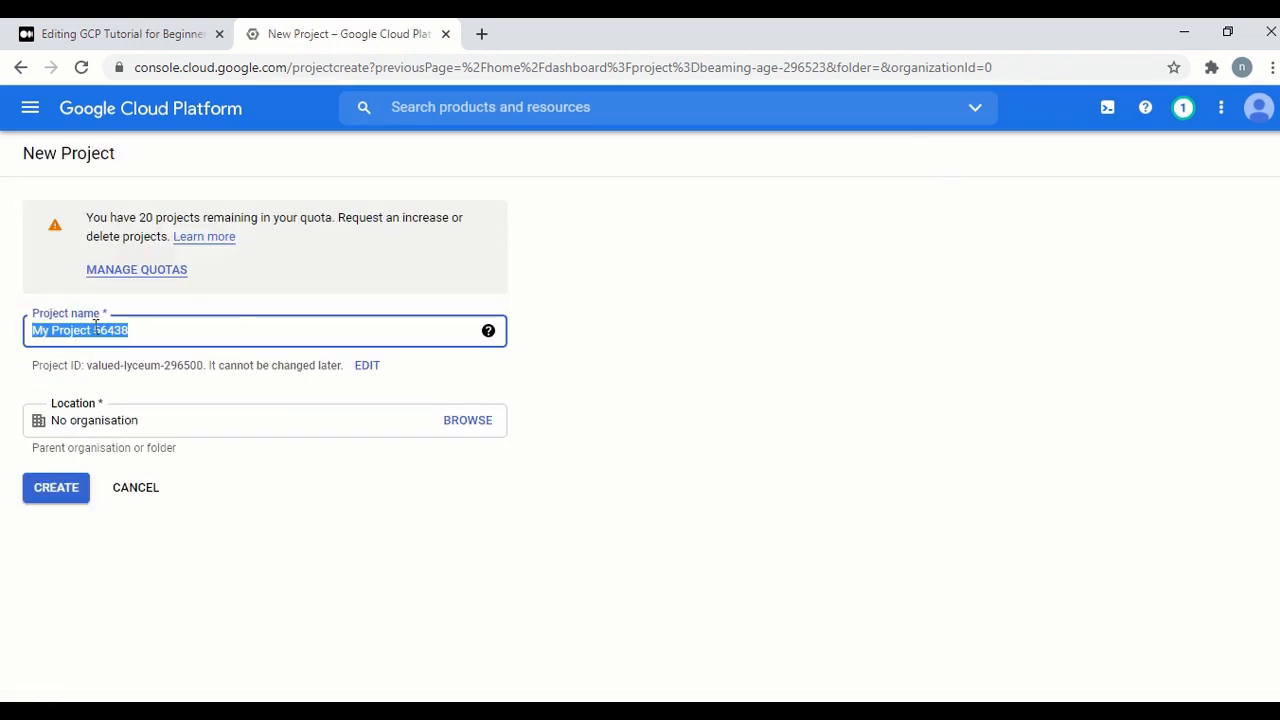
left_click(95, 330)
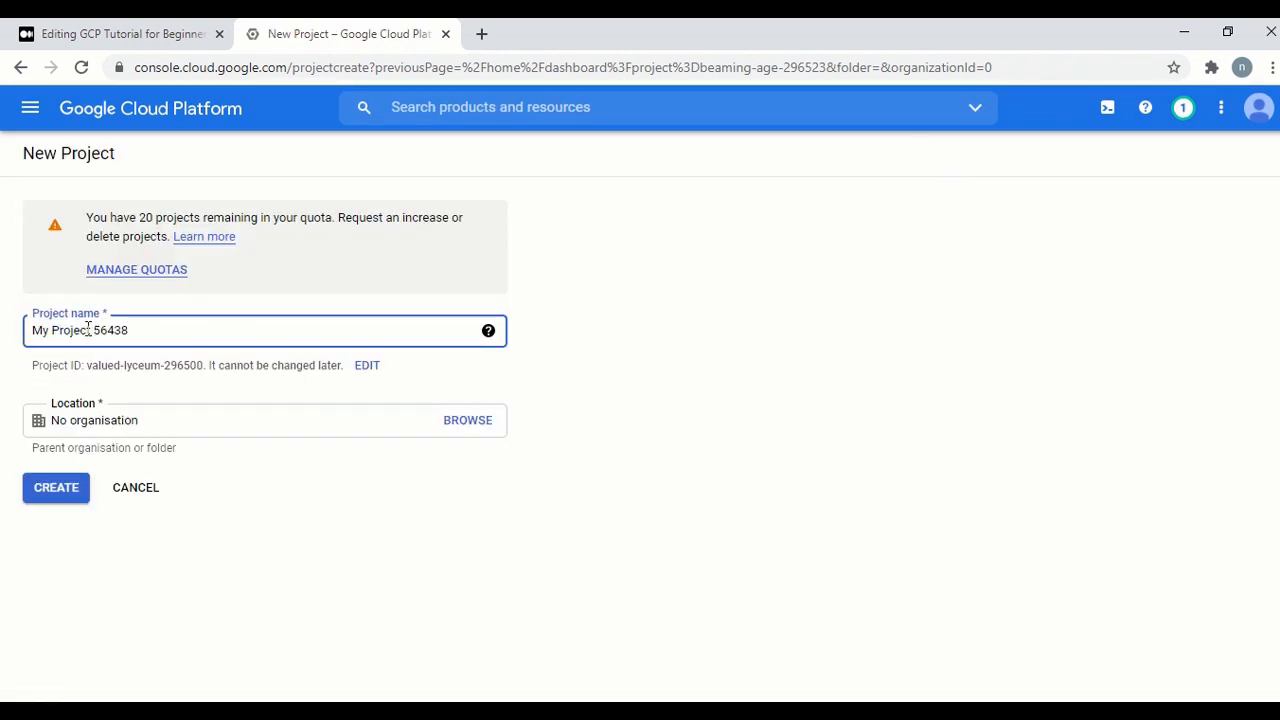
left_click_drag(88, 330, 14, 326)
key("Delete")
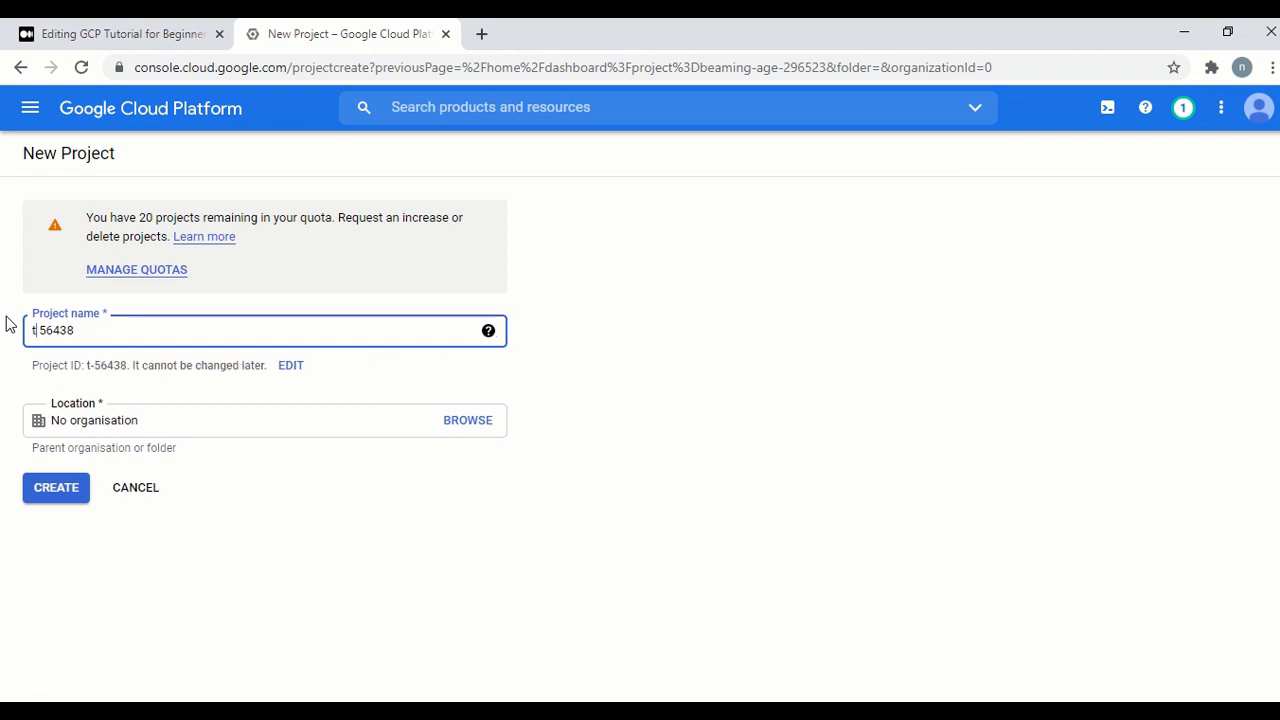
key("Delete")
key("Delete")
type("test-vi")
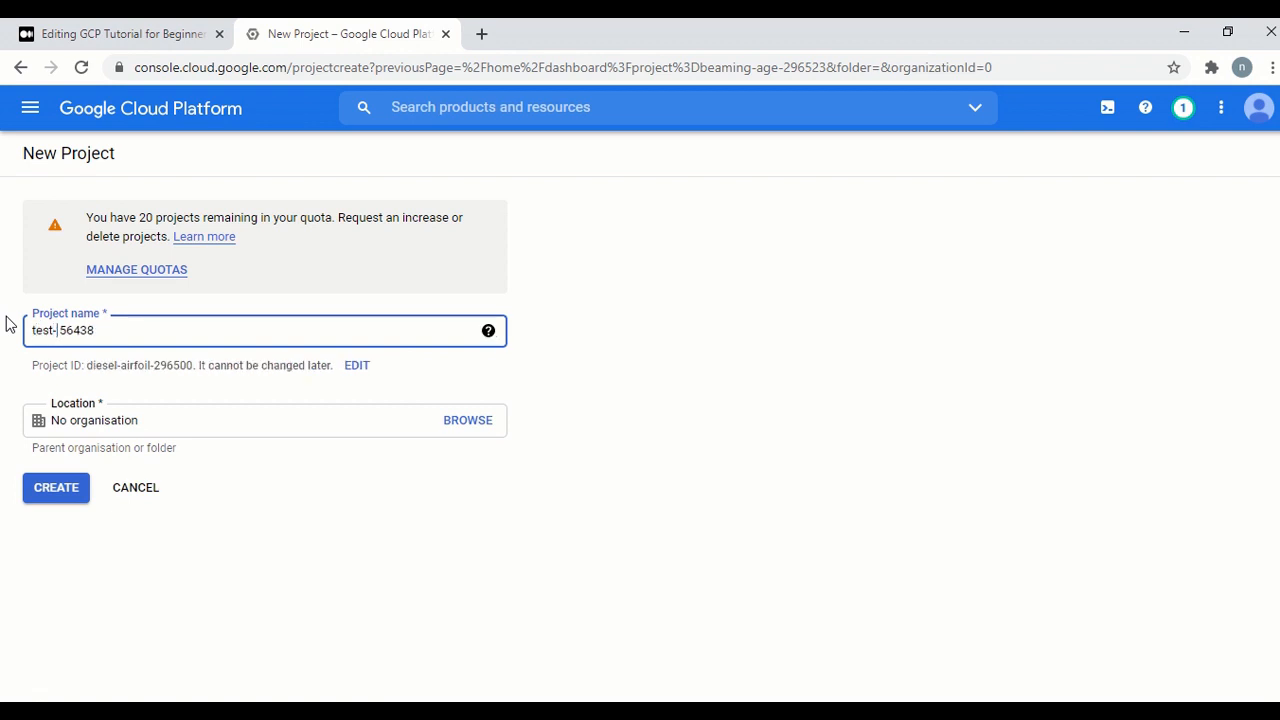
key("BackSpace")
key("BackSpace")
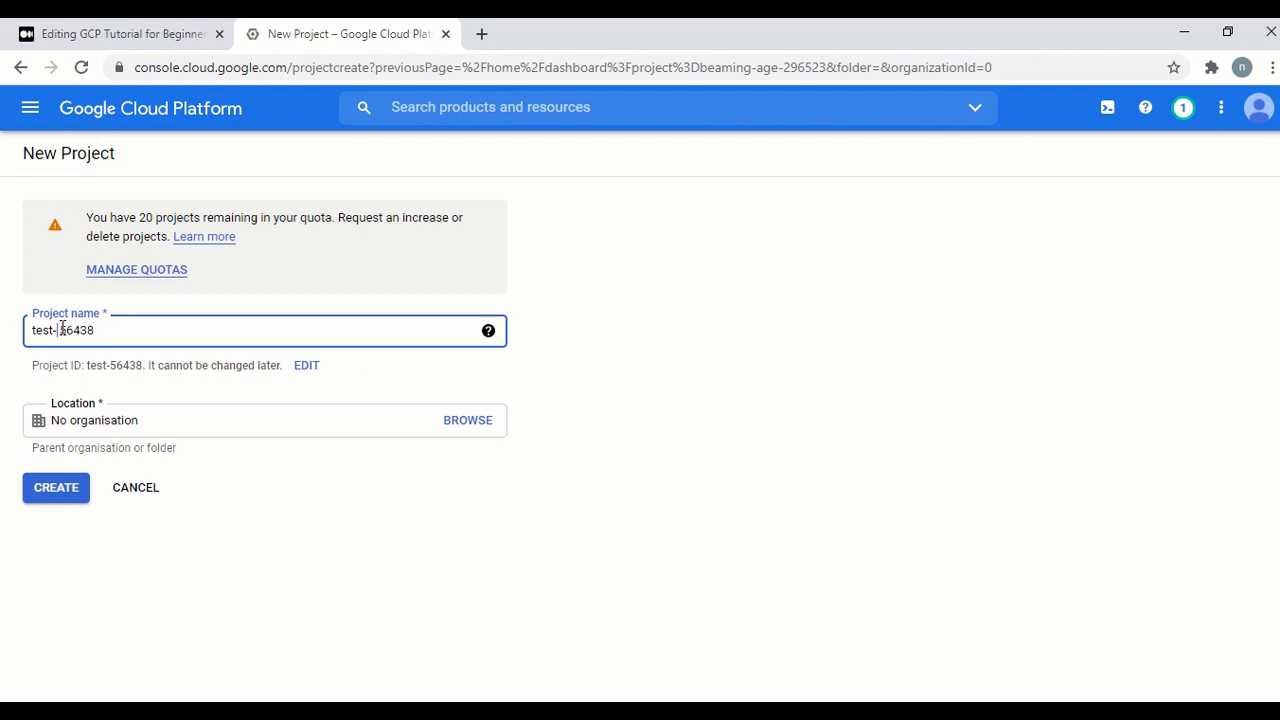
left_click_drag(60, 329, 100, 325)
left_click(102, 325)
Create the project under "No organisation" after checking the quota notice, and switch to the new project's dashboard.
left_click_drag(84, 220, 323, 220)
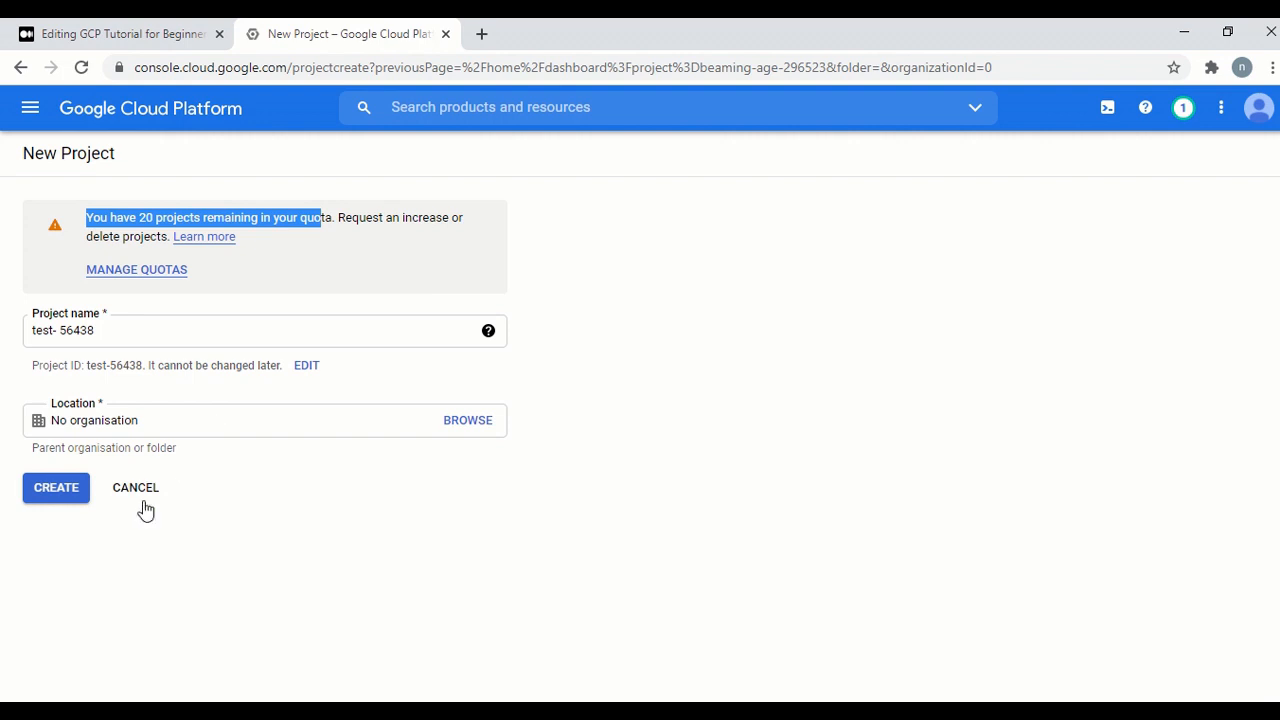
left_click(60, 490)
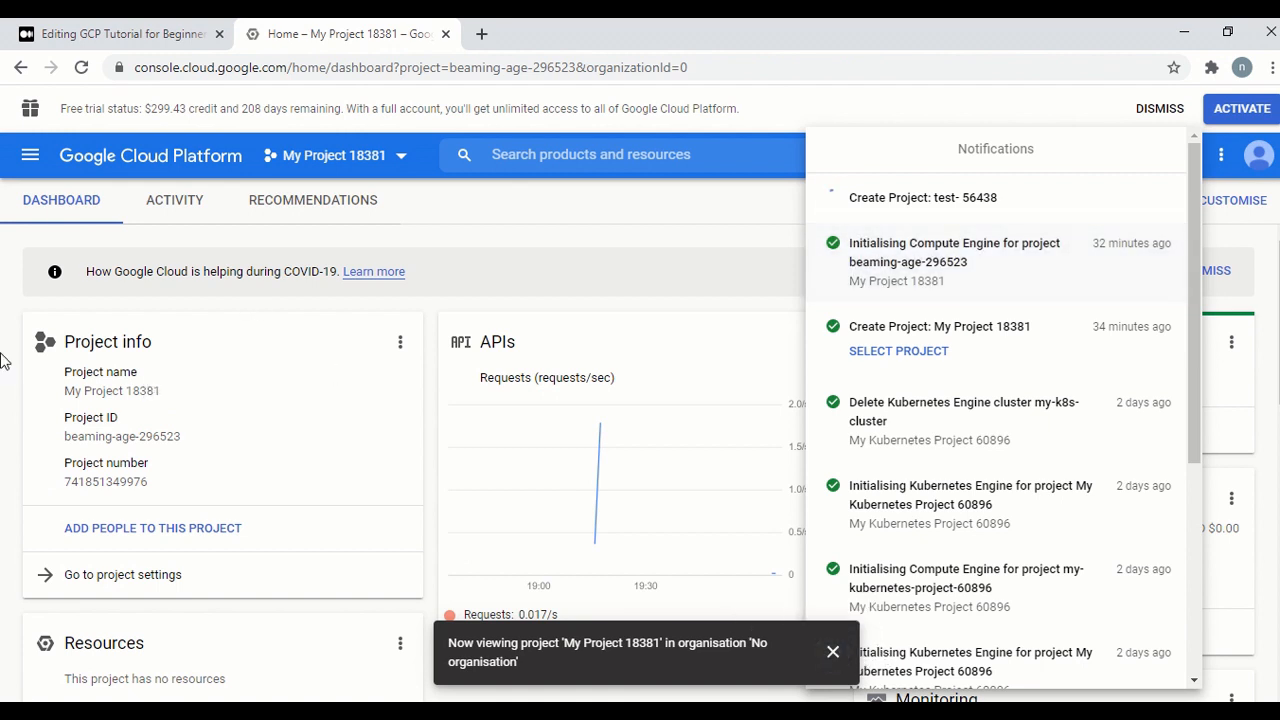
left_click(938, 228)
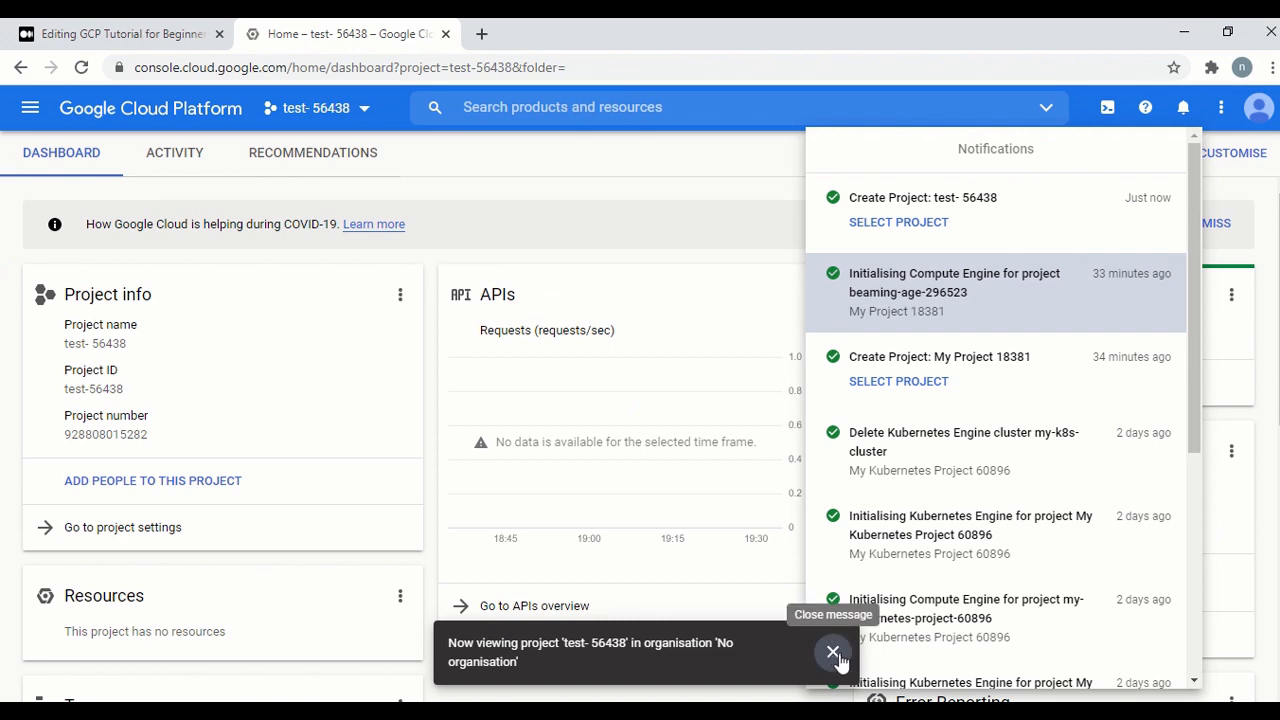
left_click(833, 651)
left_click(670, 172)
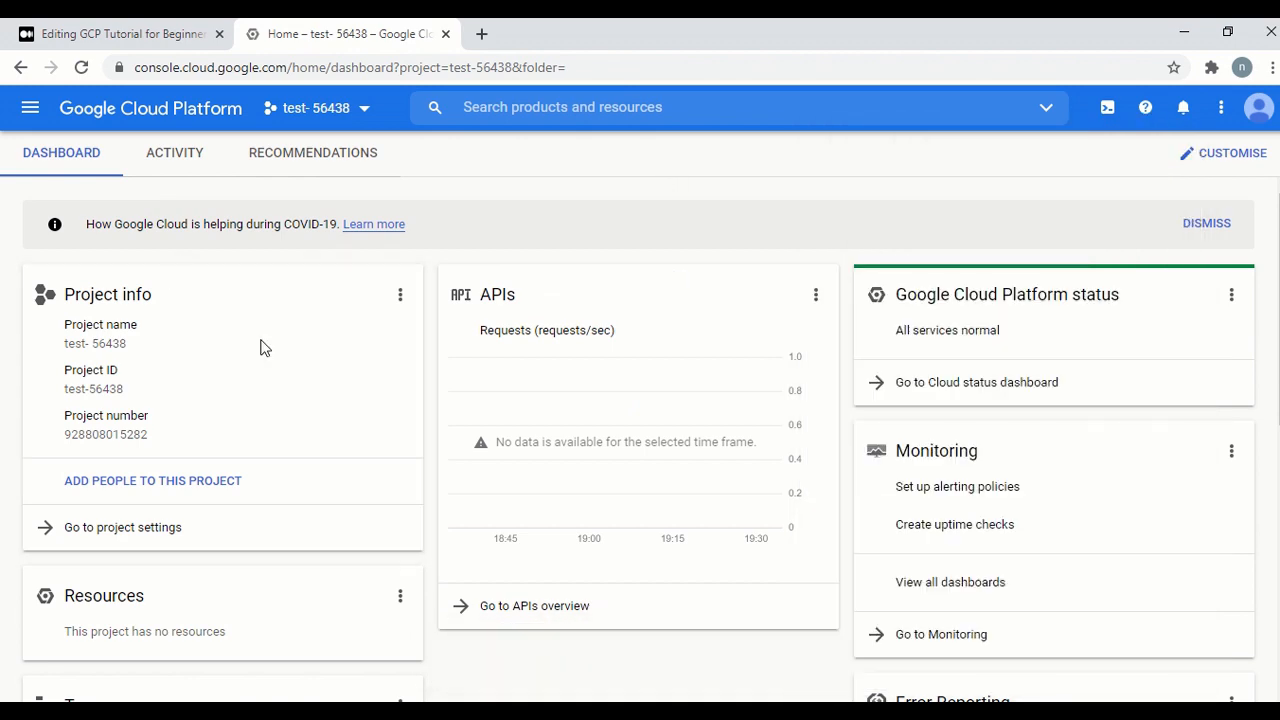
Look over the cards on the new project's dashboard.
scroll(1004, 458, "down", 4)
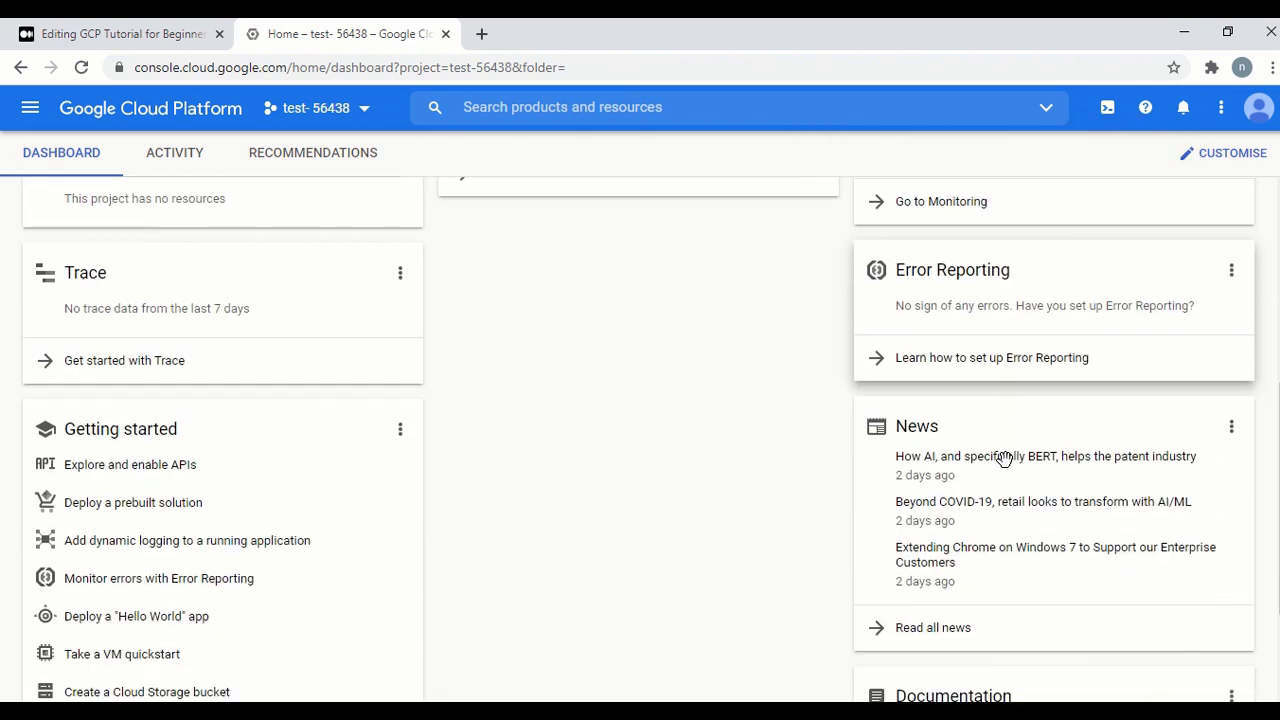
scroll(1004, 458, "down", 2)
scroll(893, 418, "up", 6)
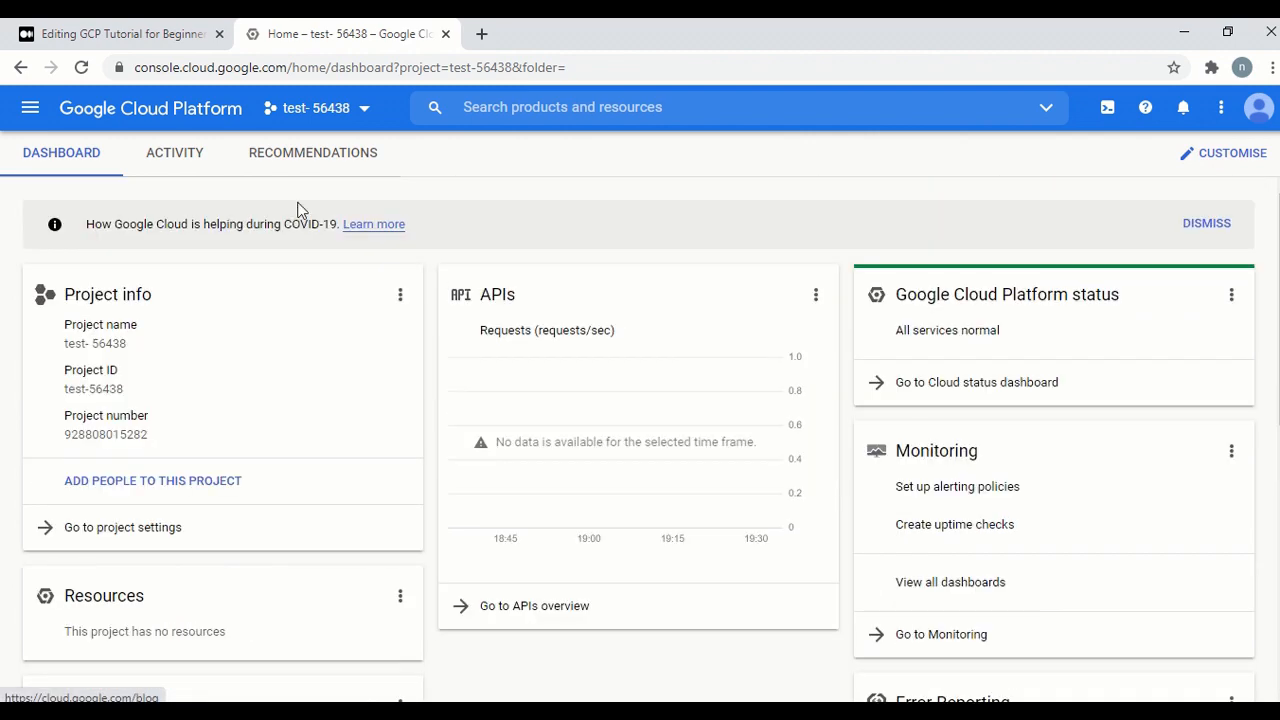
Examine the blog draft's "Installing Cloud SDK" section, including the installer download link.
left_click(108, 44)
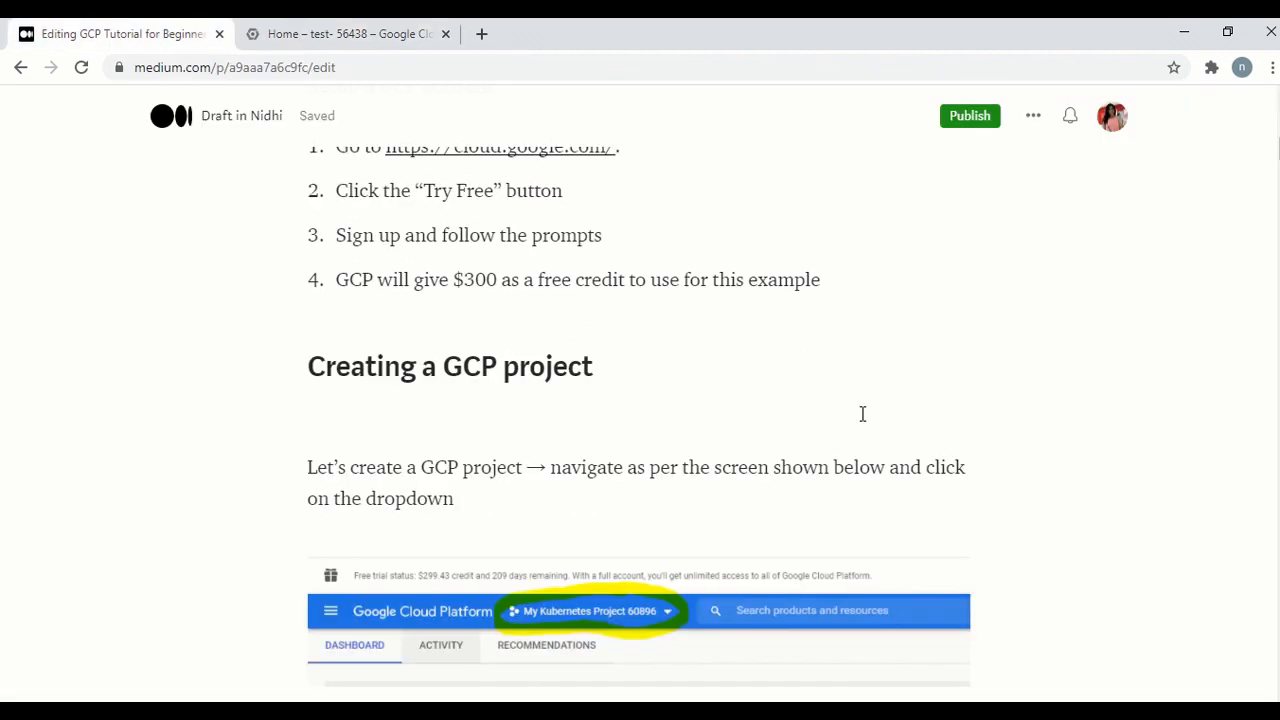
scroll(862, 414, "down", 20)
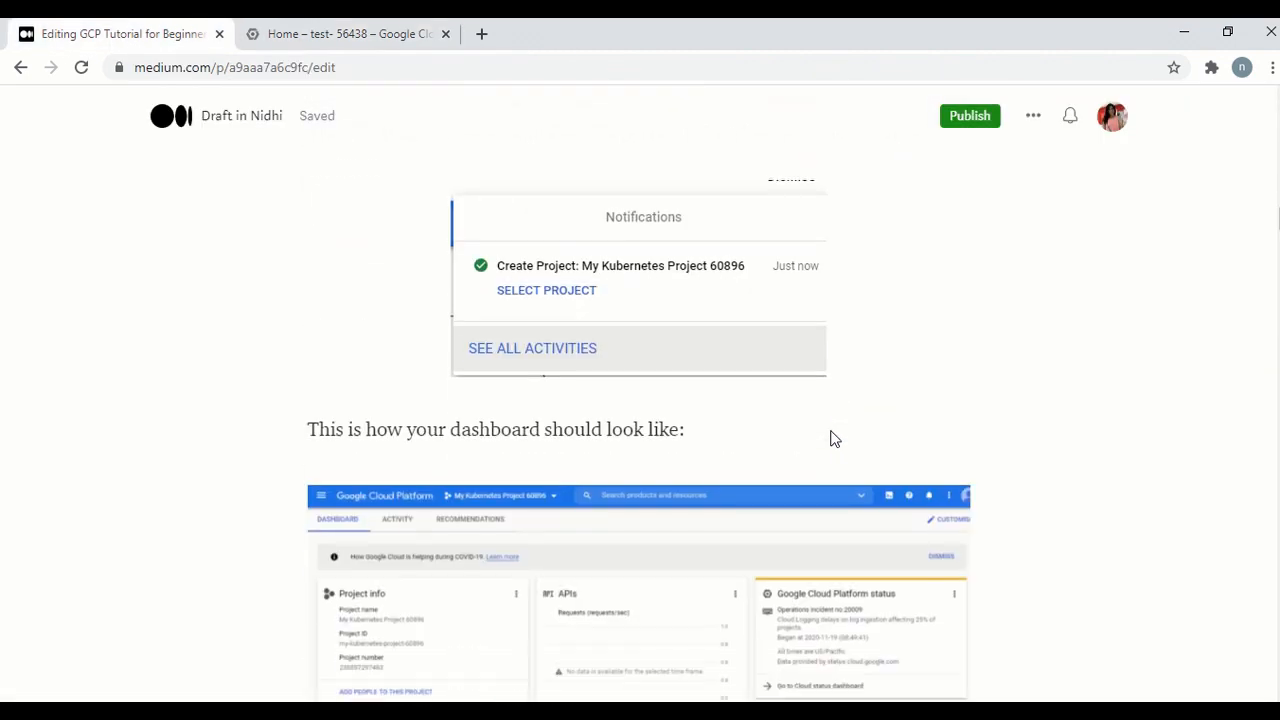
scroll(835, 440, "down", 8)
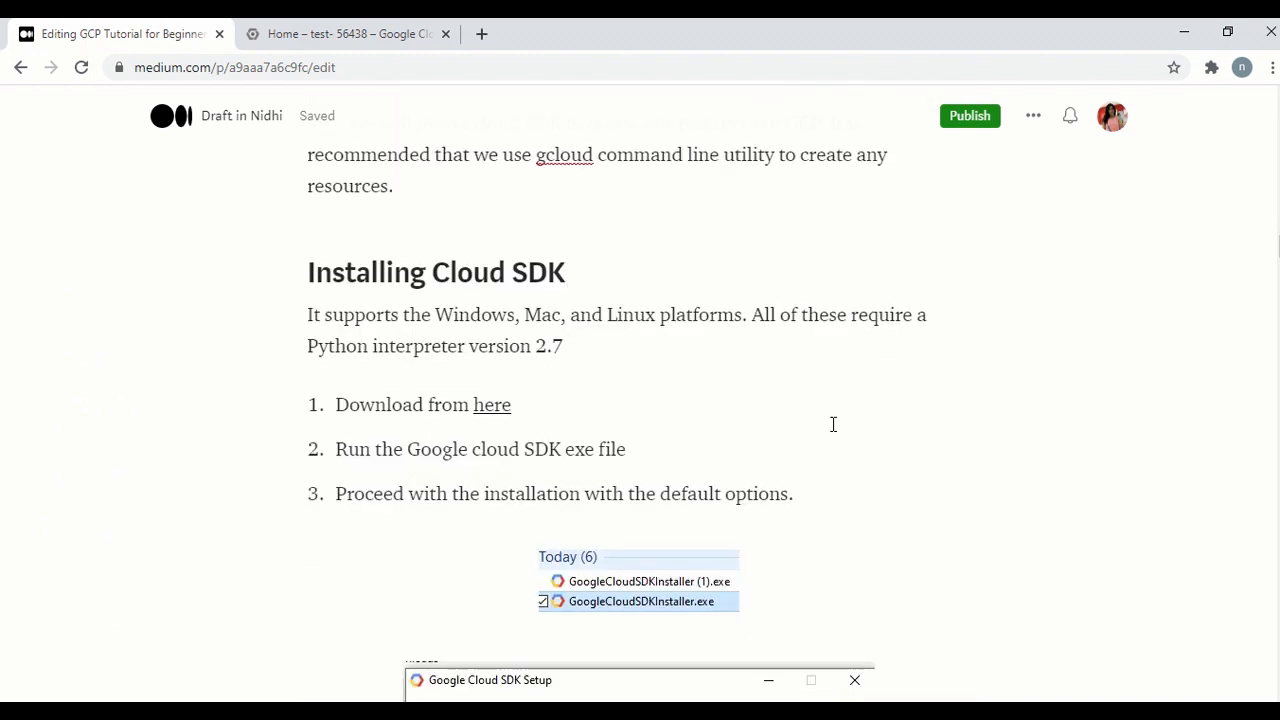
scroll(833, 424, "up", 2)
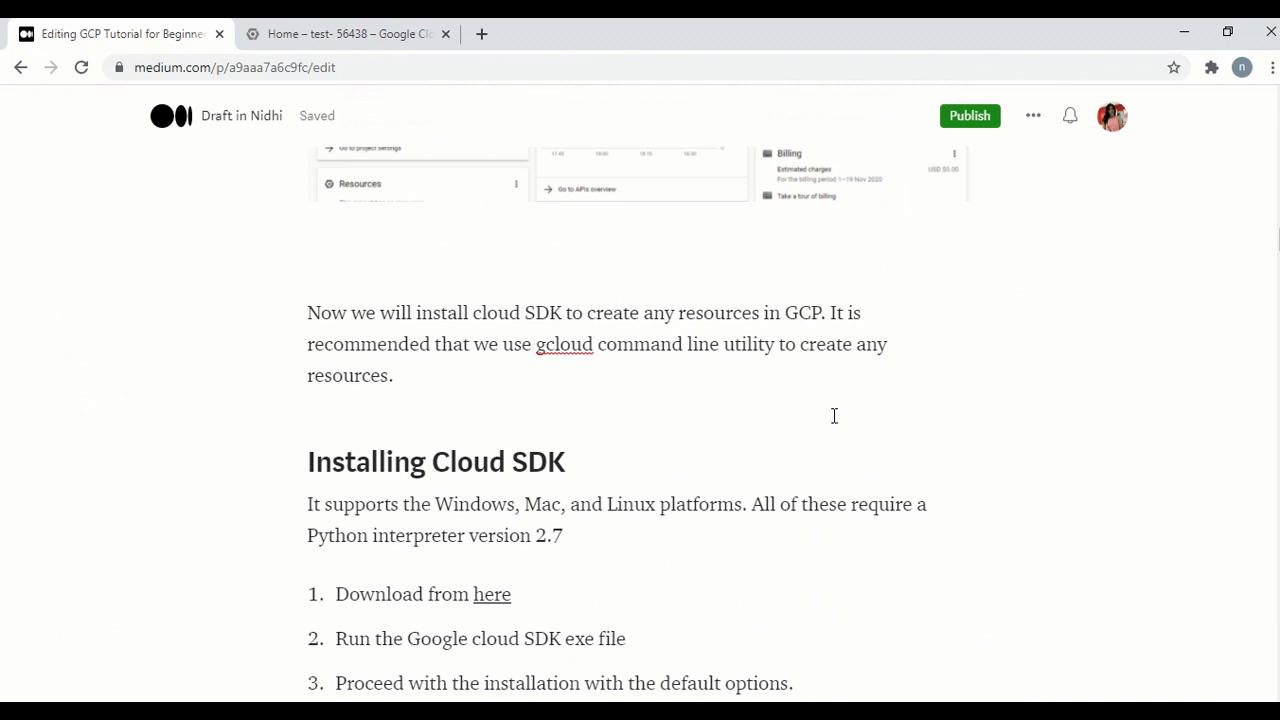
left_click(303, 36)
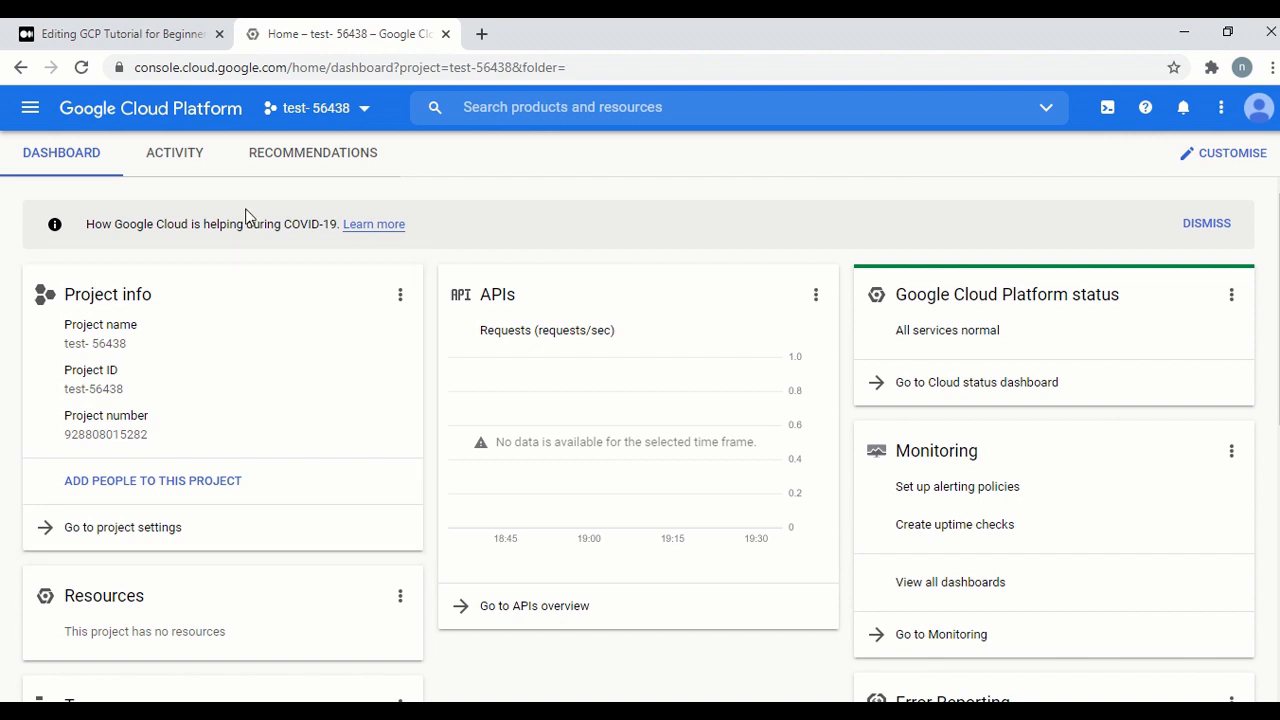
left_click(112, 35)
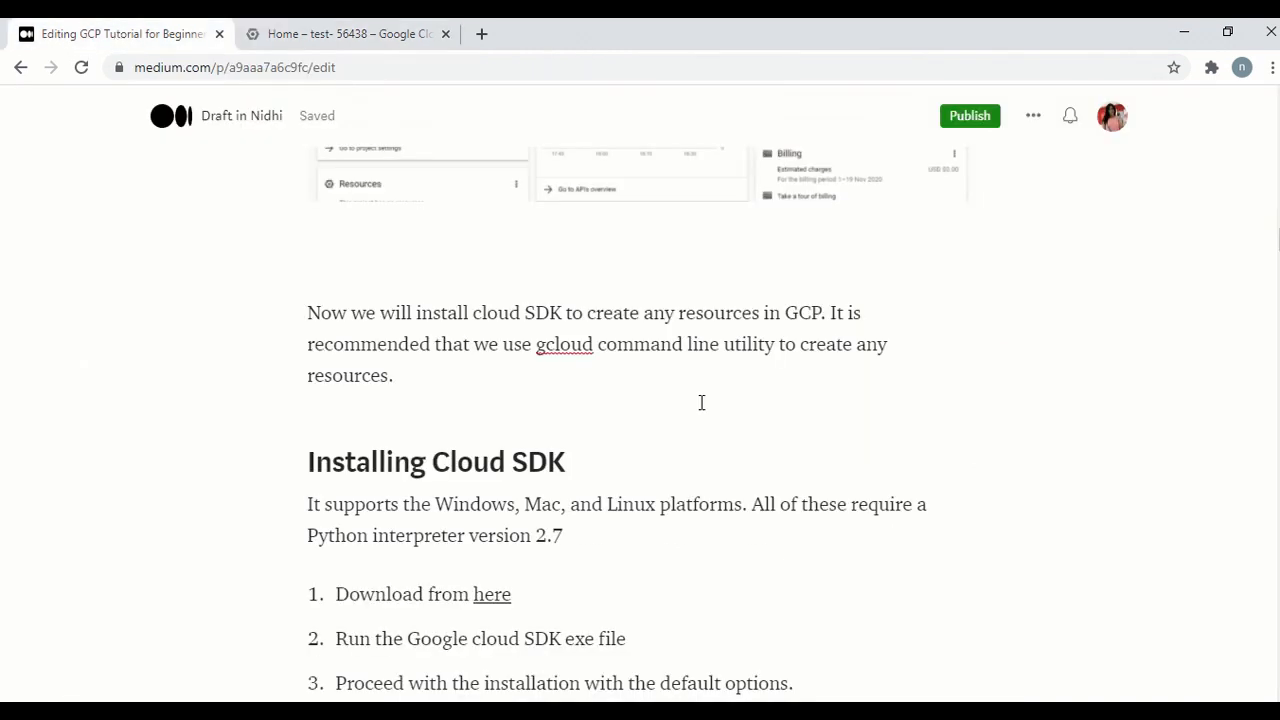
scroll(700, 400, "down", 3)
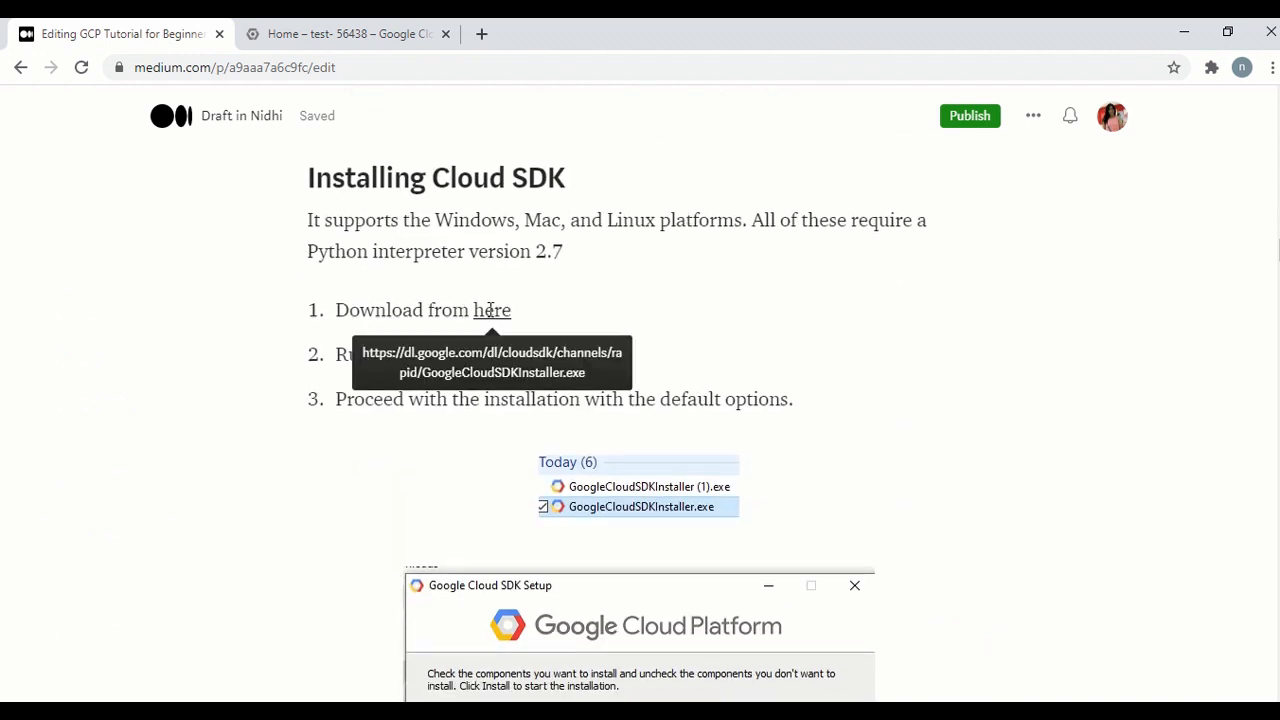
Switch to File Explorer's Downloads folder and launch GoogleCloudSDKInstaller.exe.
left_click(488, 712)
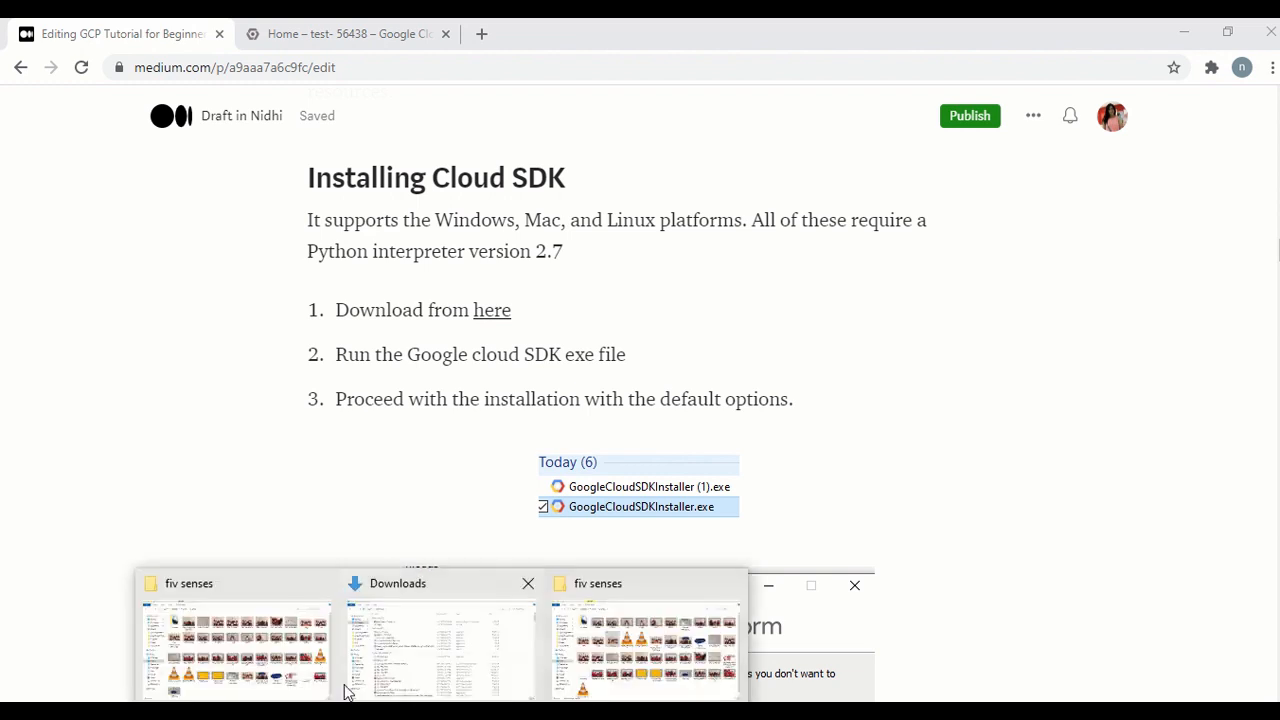
left_click(431, 666)
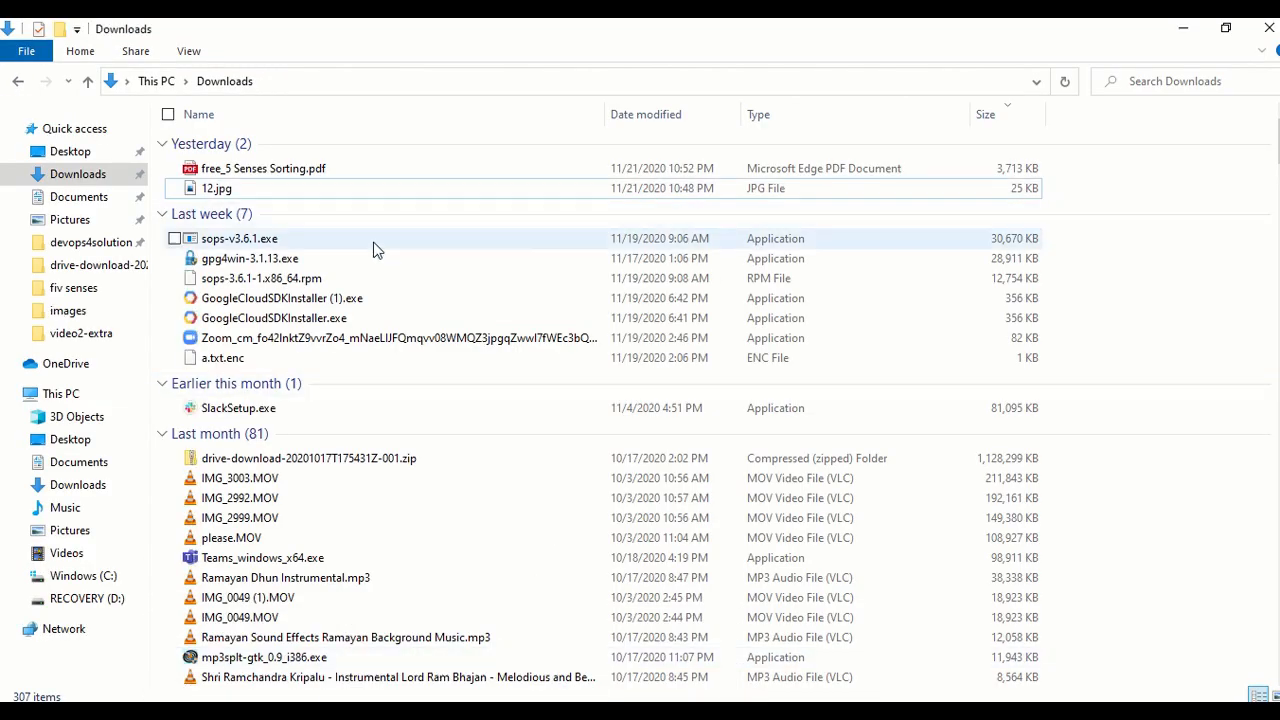
left_click(312, 320)
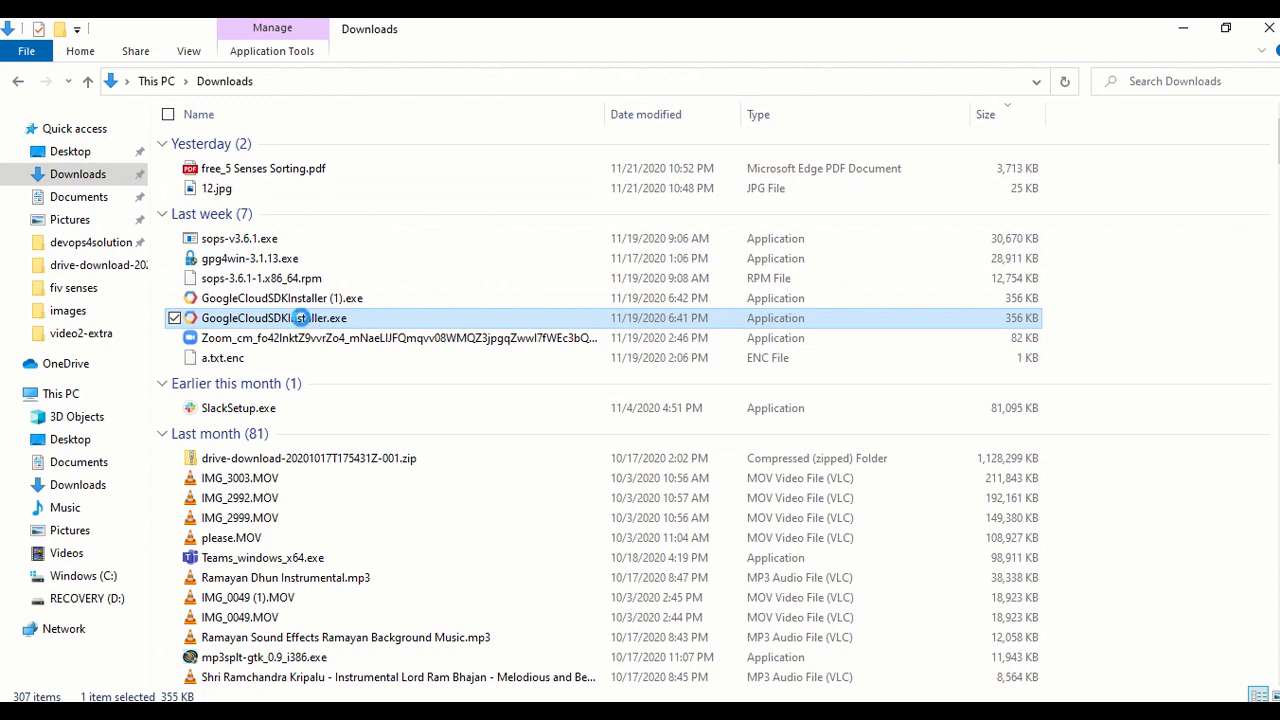
Run the Google Cloud SDK setup, accept the licence agreement, and install for all users with the default components.
right_click(301, 317)
left_click(210, 235)
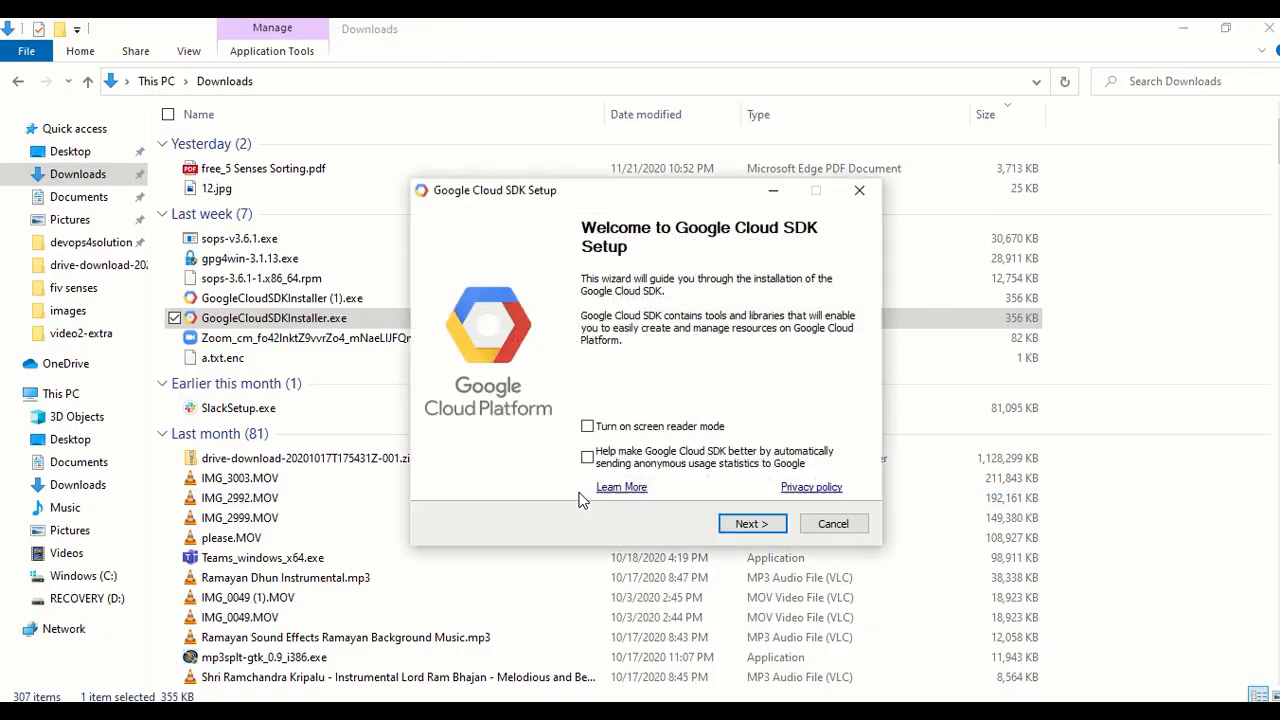
left_click(752, 525)
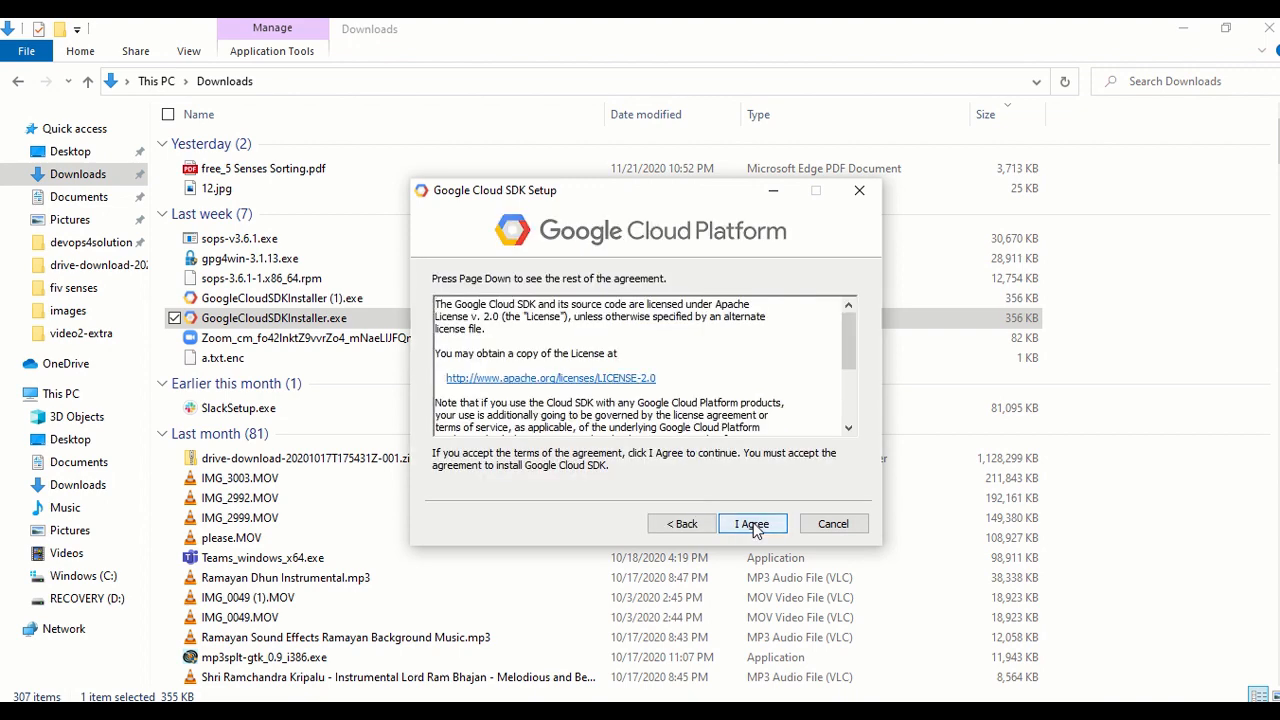
left_click(752, 525)
left_click(753, 525)
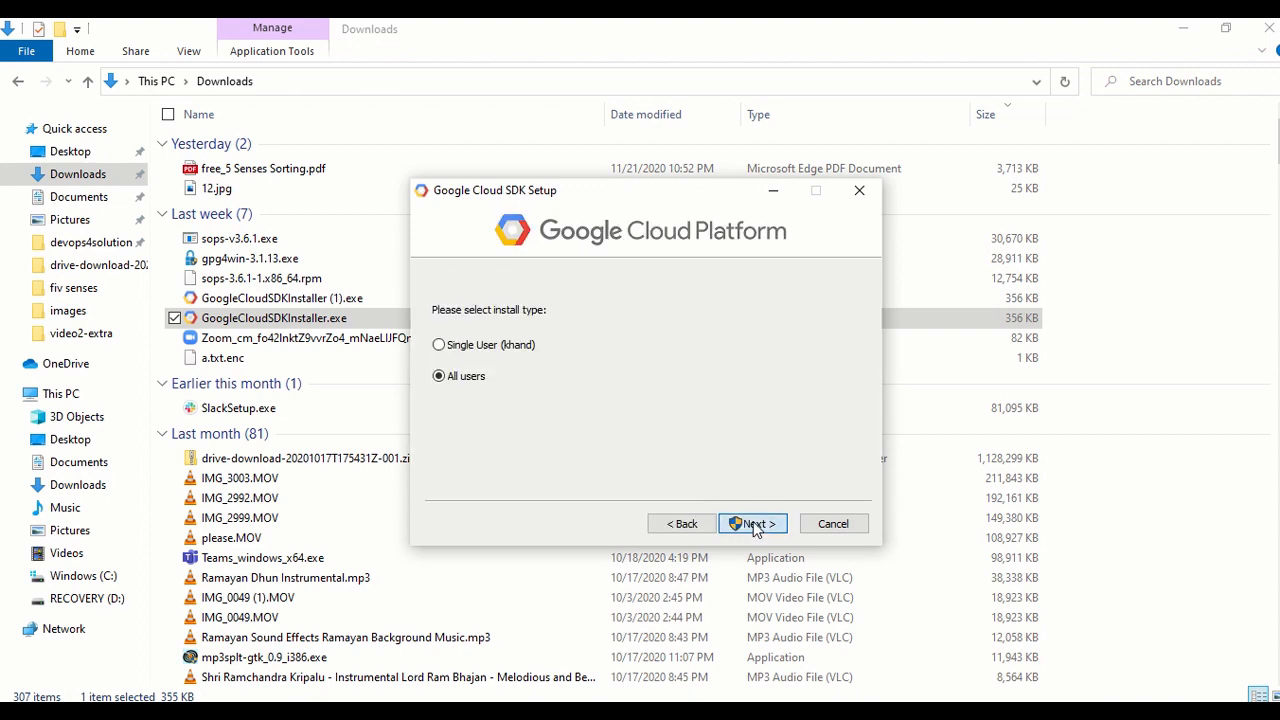
left_click(753, 525)
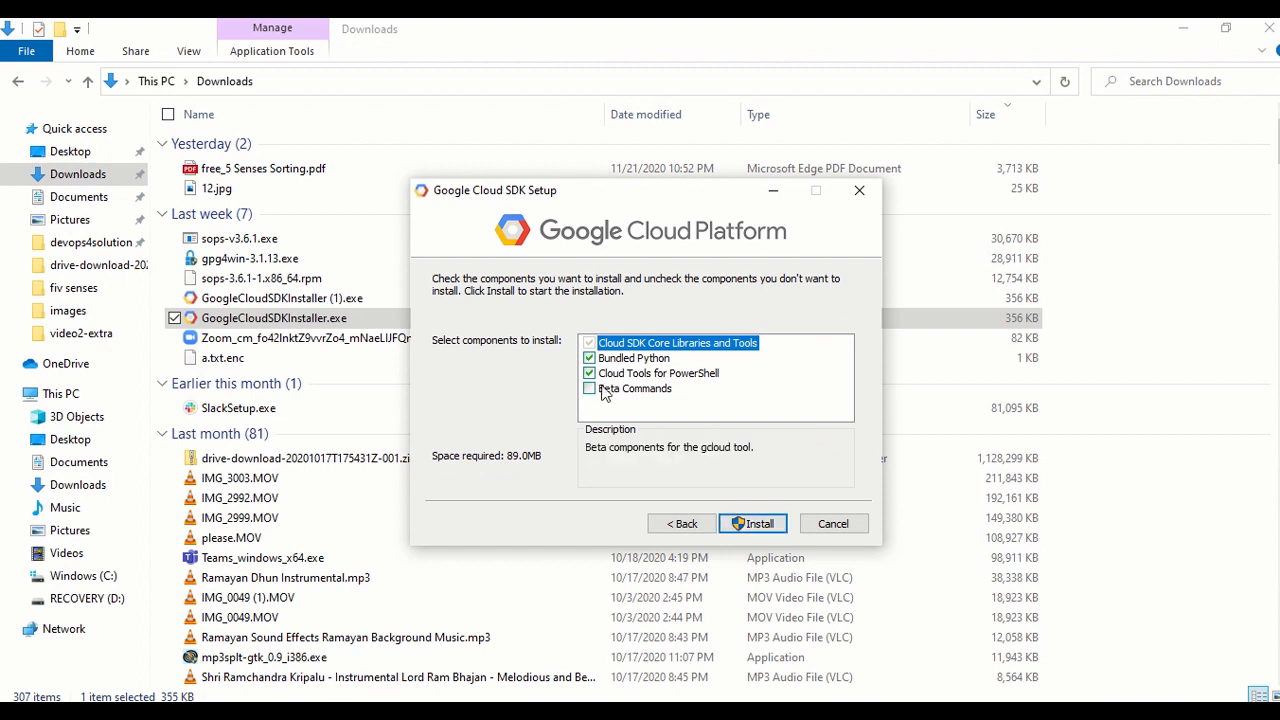
mouse_move(678, 365)
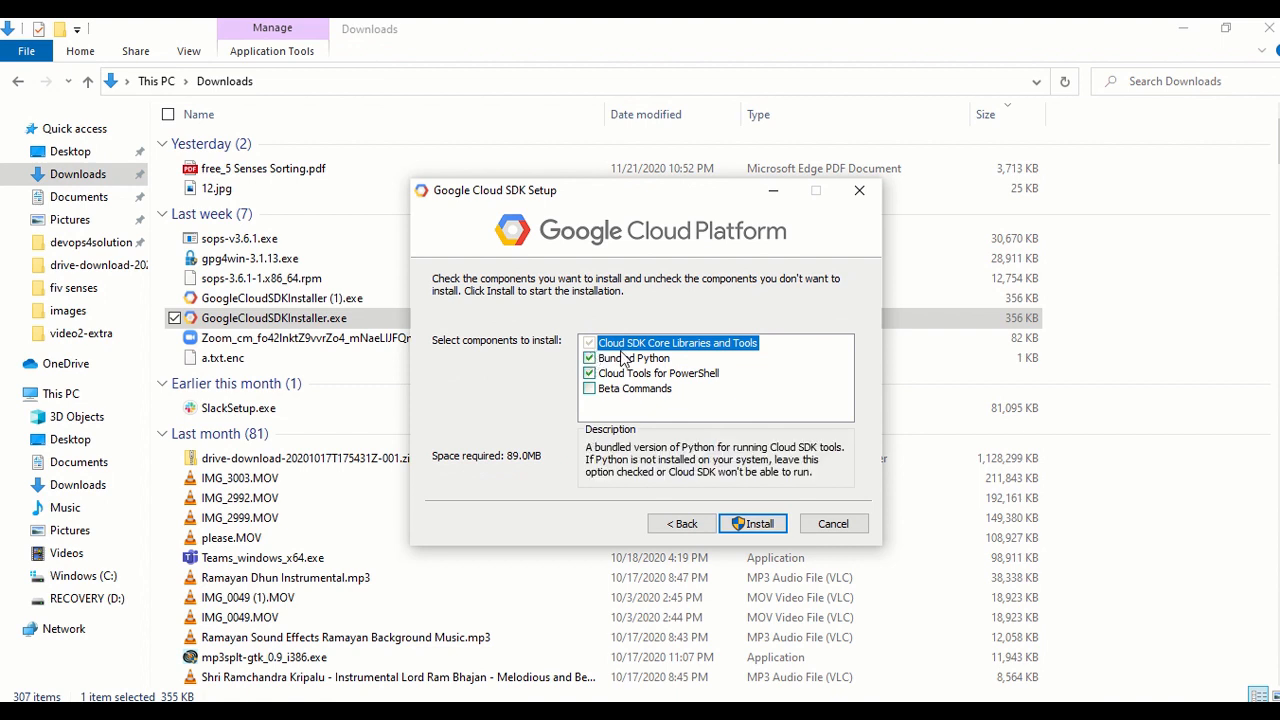
left_click(760, 523)
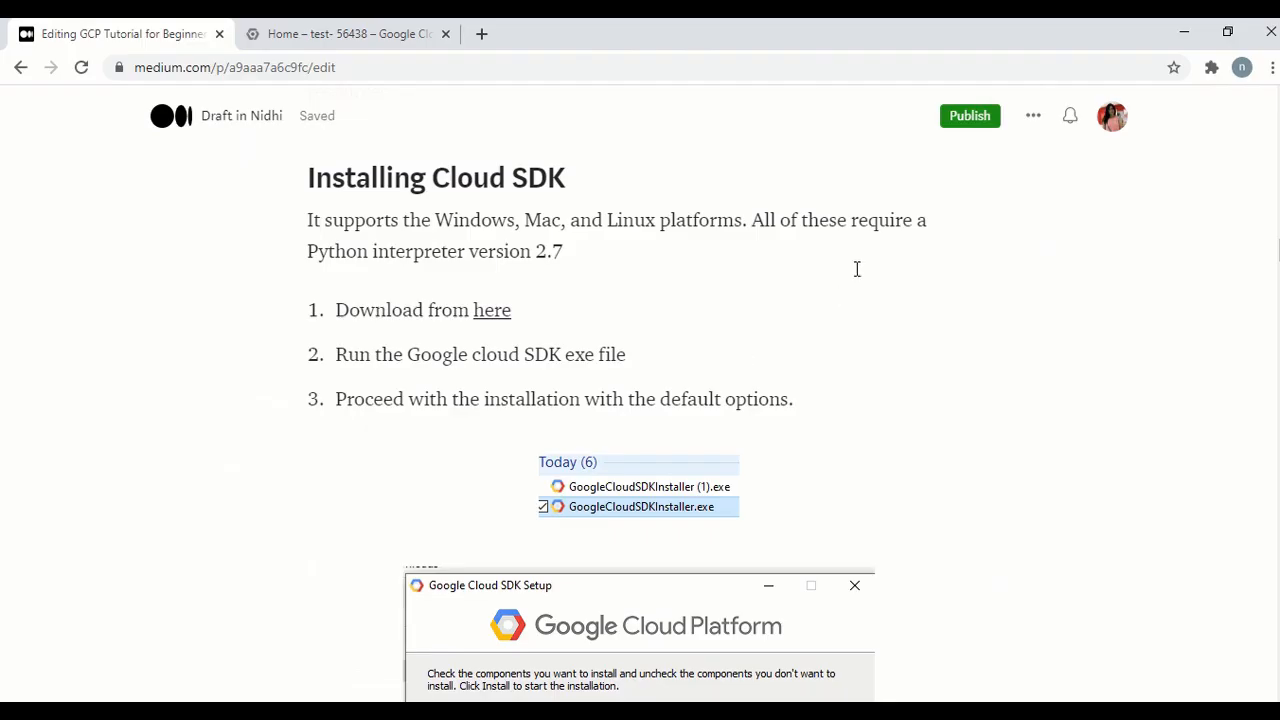
Review the blog draft's SDK installation steps and initial configuration notes, and check the installer's progress.
scroll(857, 268, "down", 7)
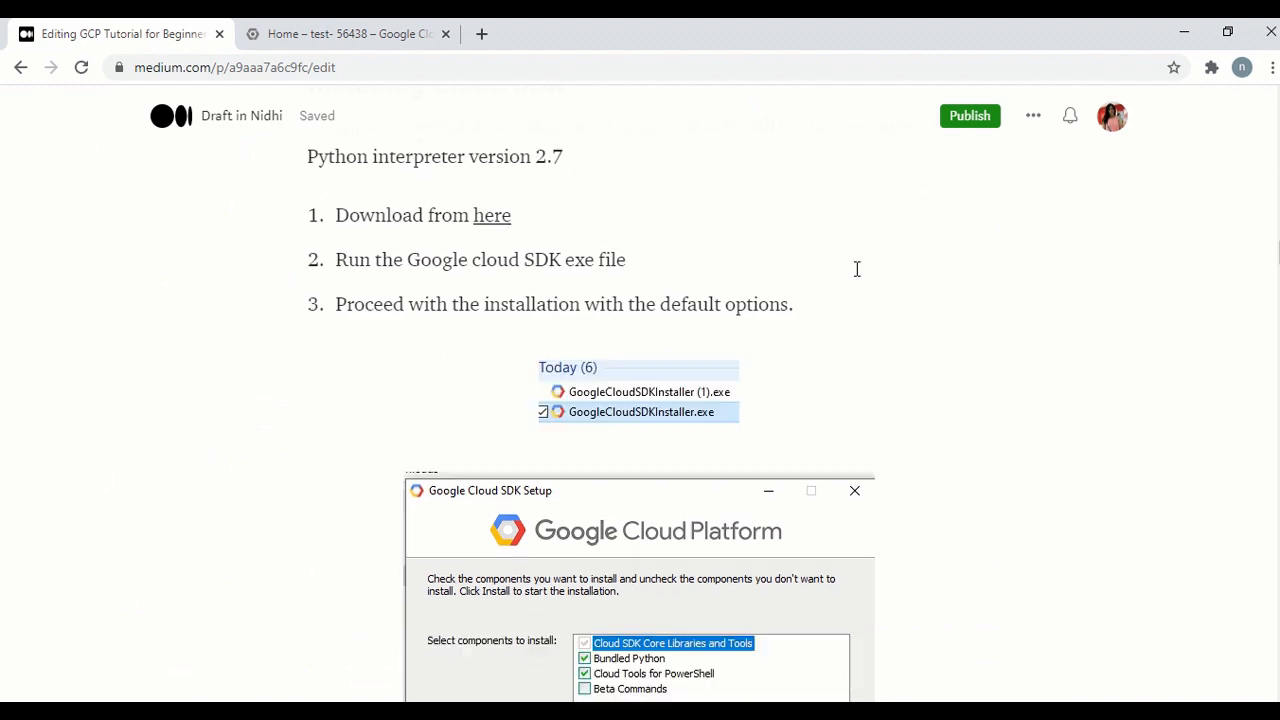
scroll(855, 268, "down", 2)
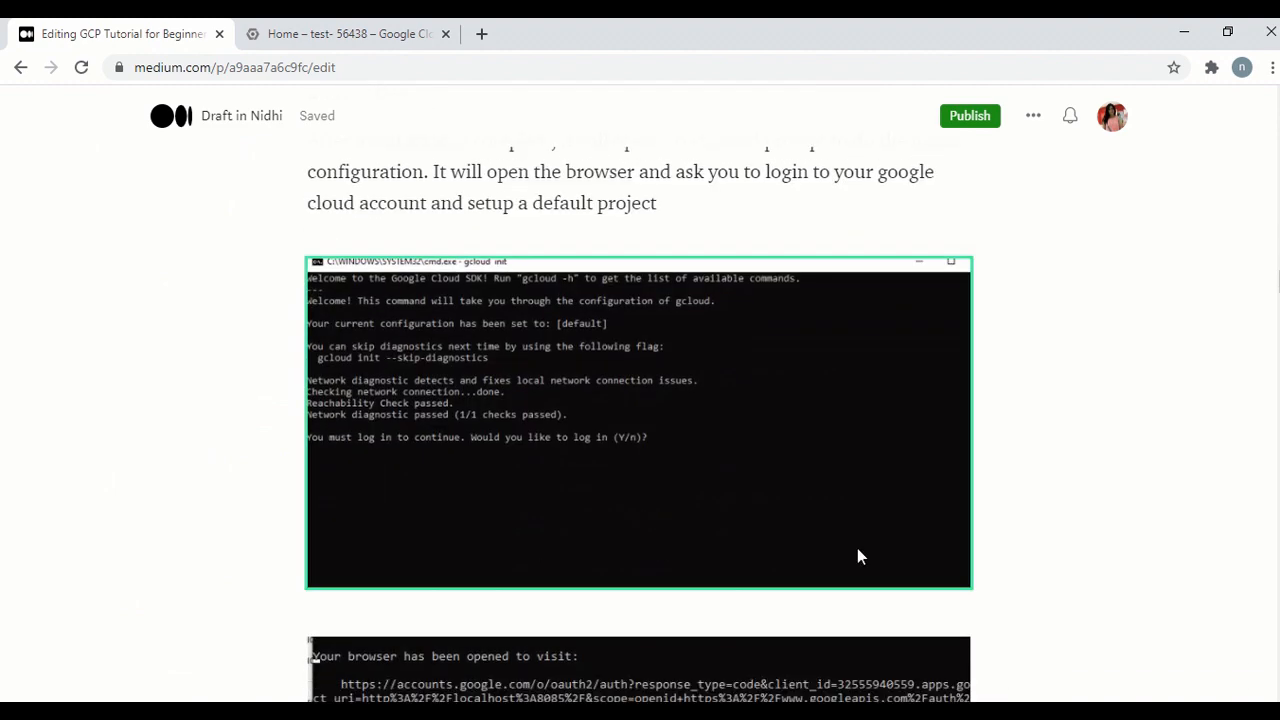
scroll(862, 290, "up", 7)
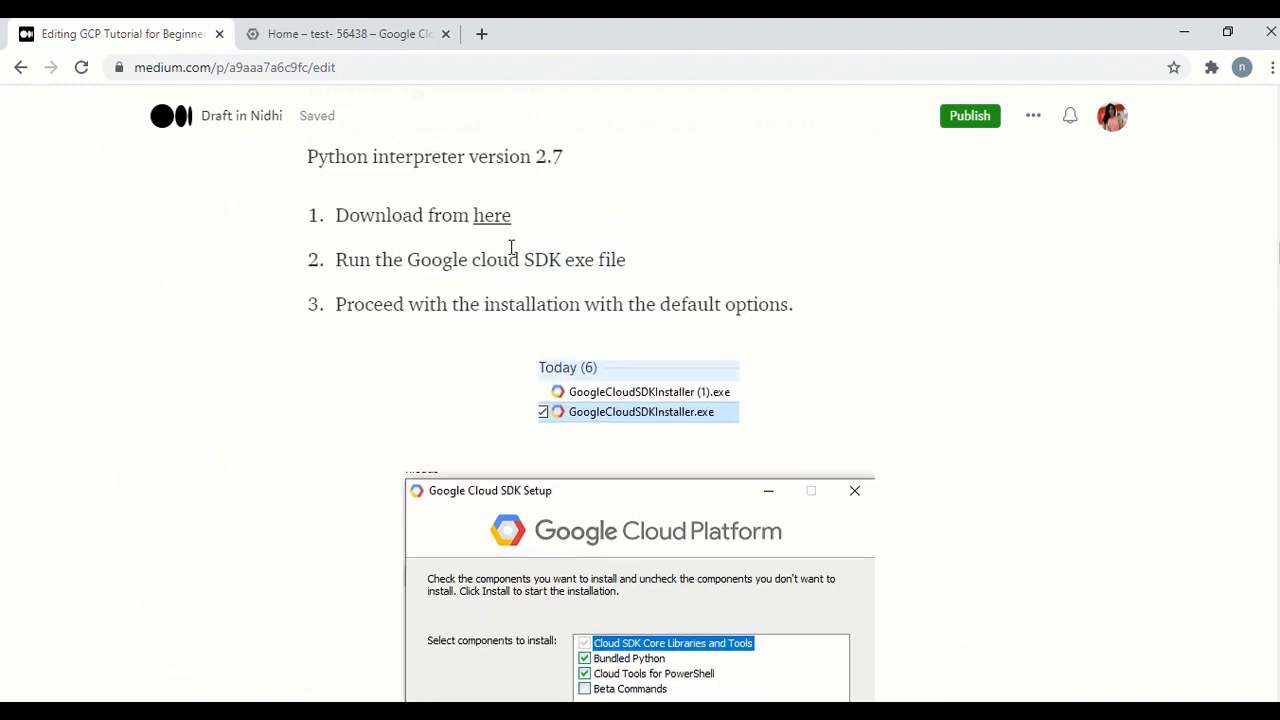
mouse_move(496, 222)
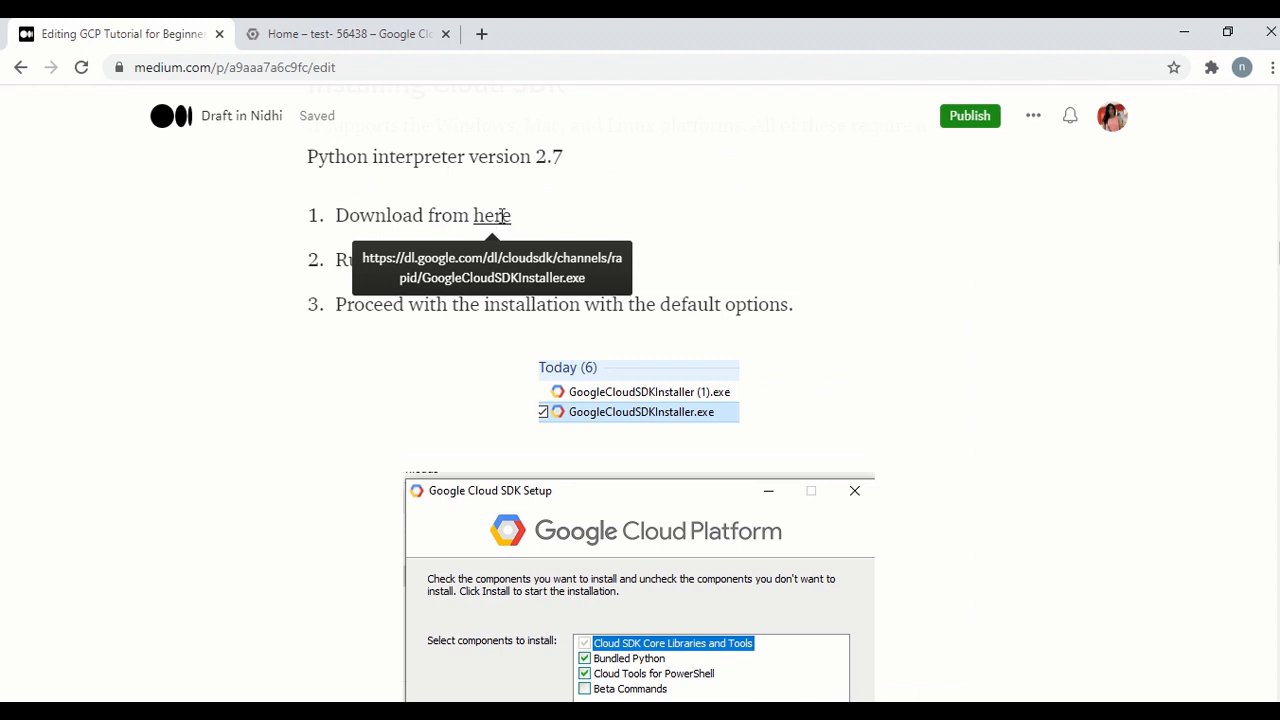
scroll(749, 257, "down", 6)
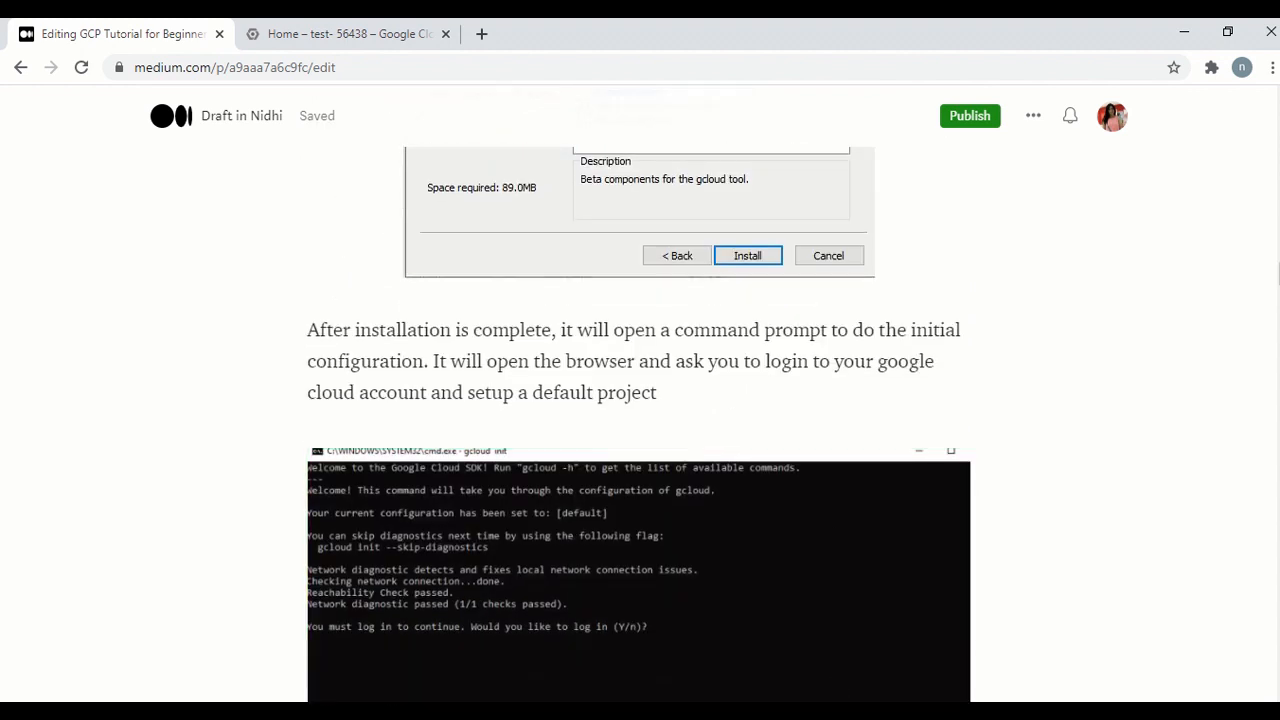
key("alt+Tab")
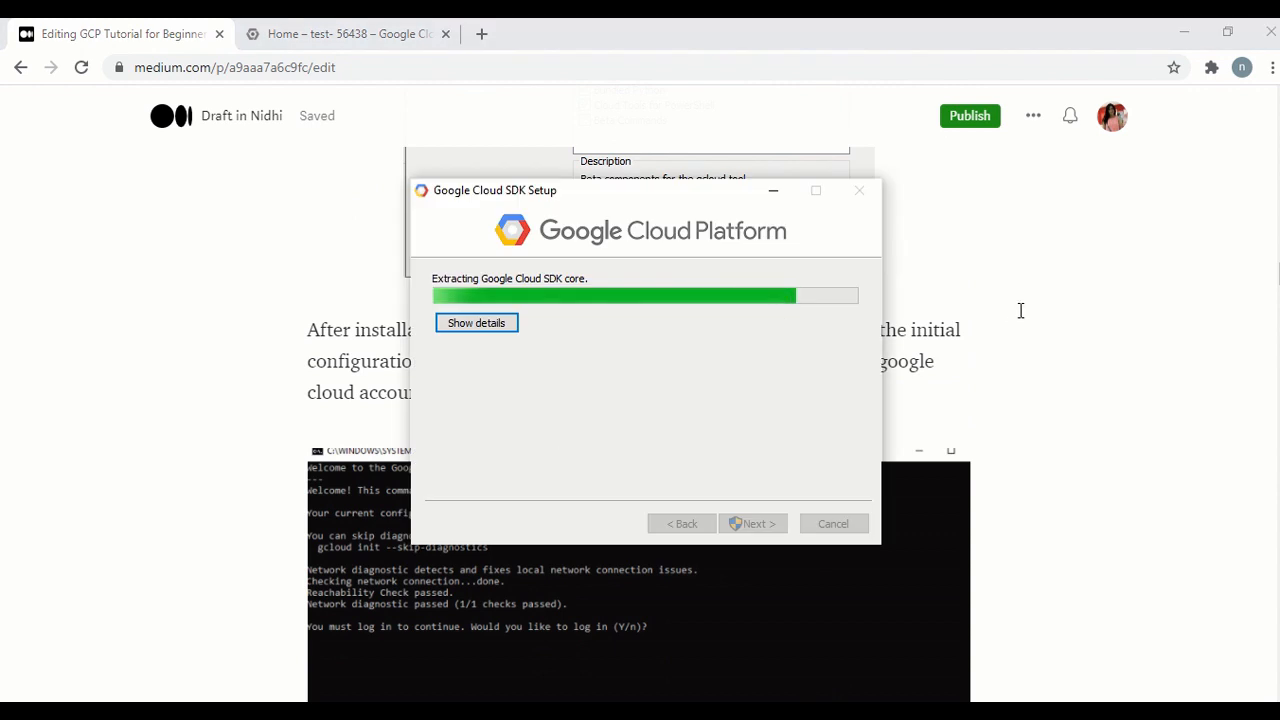
key("alt+Tab")
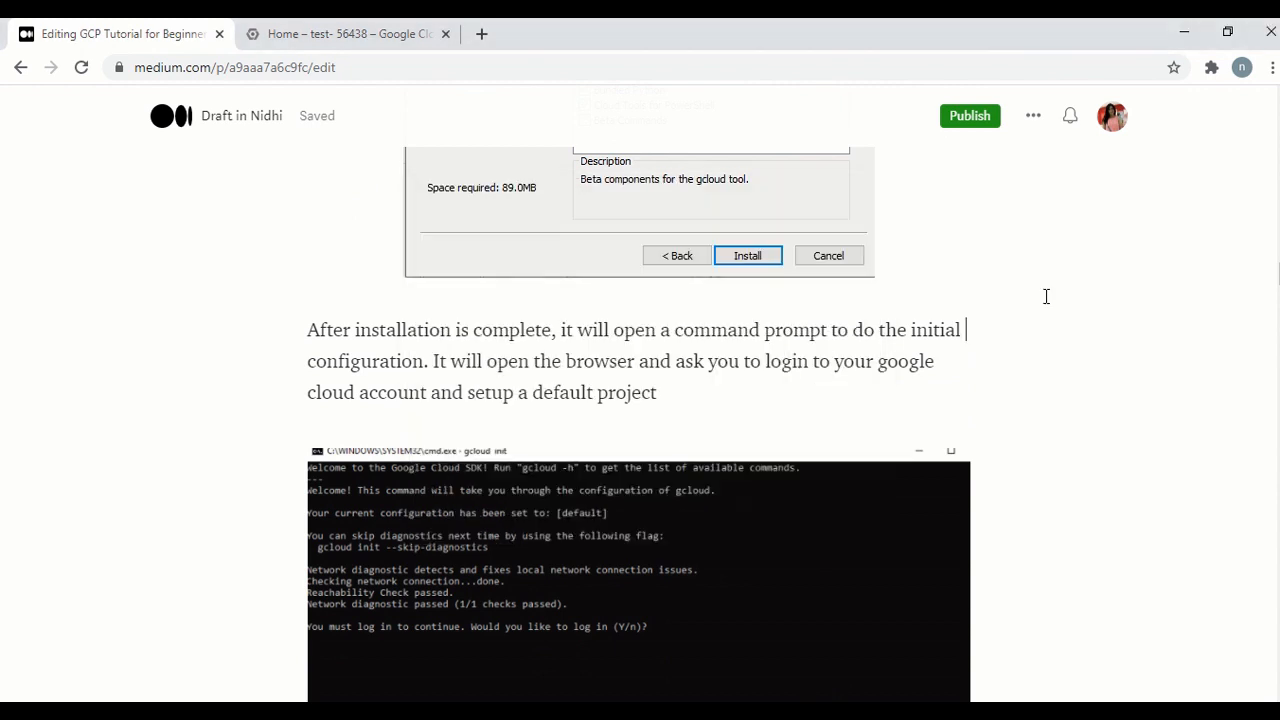
Finish the SDK setup with all completion options enabled, and choose option 1 in gcloud init to re-initialize the default configuration.
key("alt+Tab")
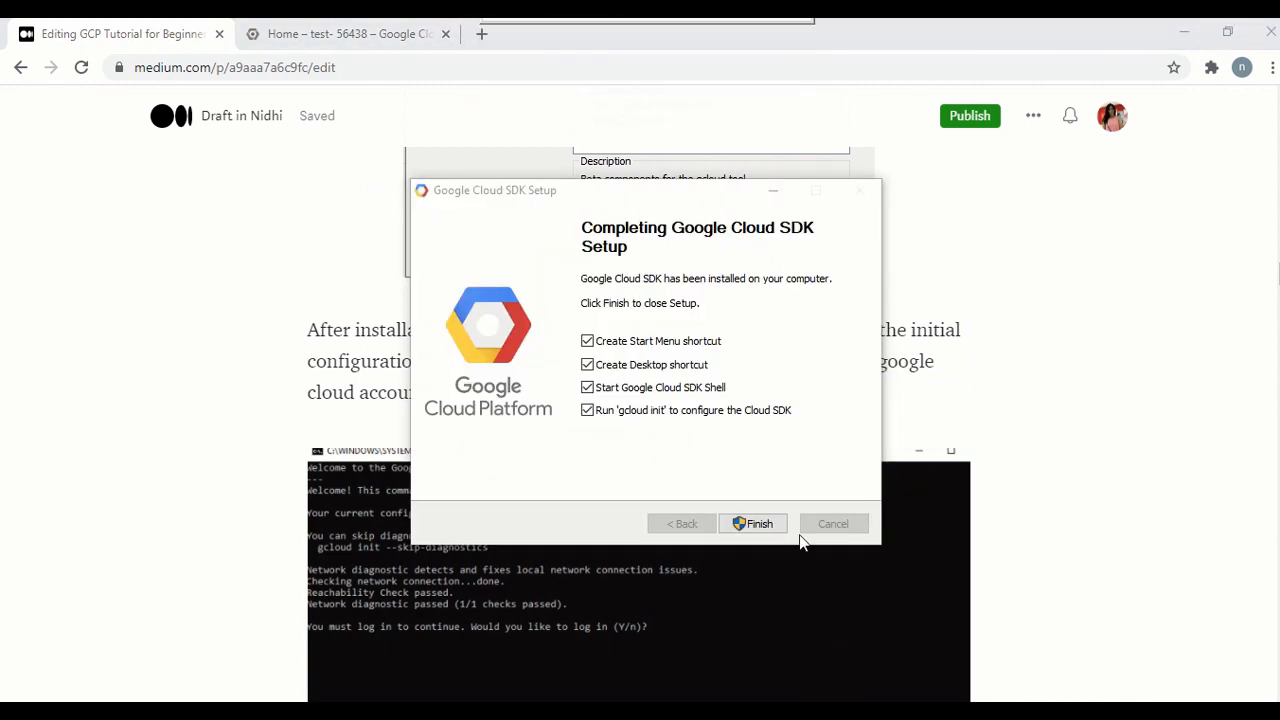
left_click(757, 524)
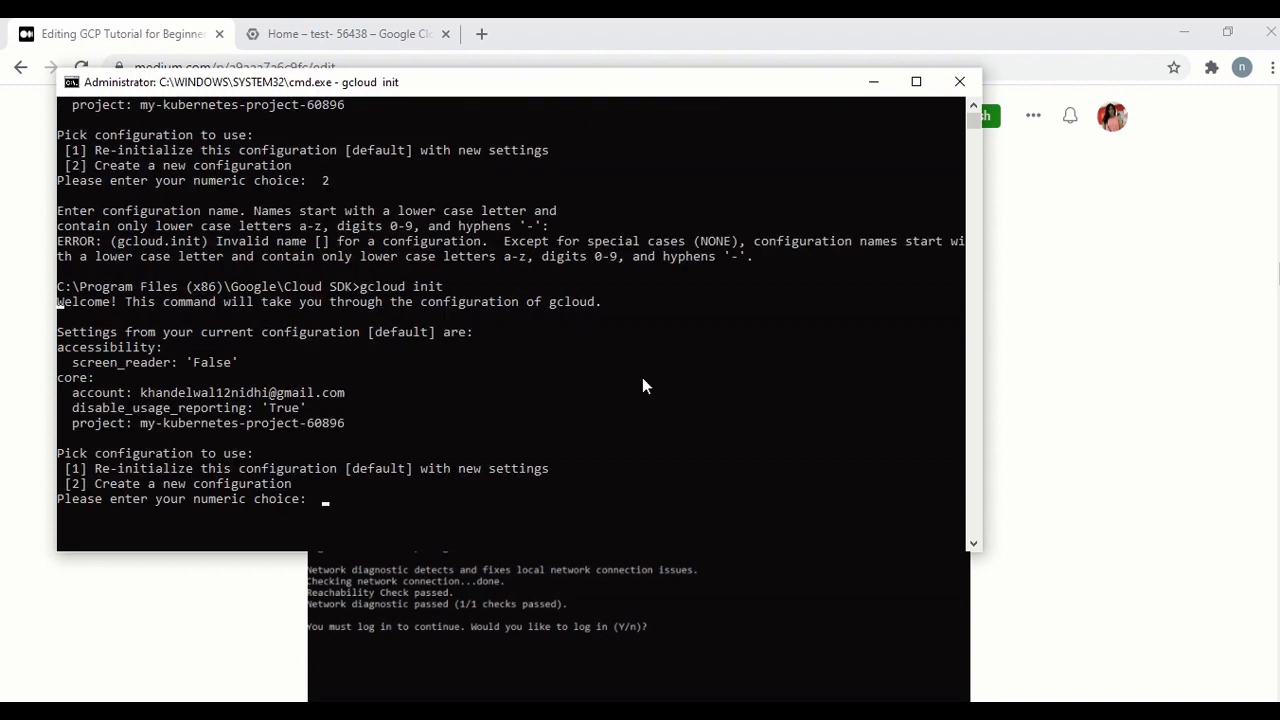
type("[1]")
key("Return")
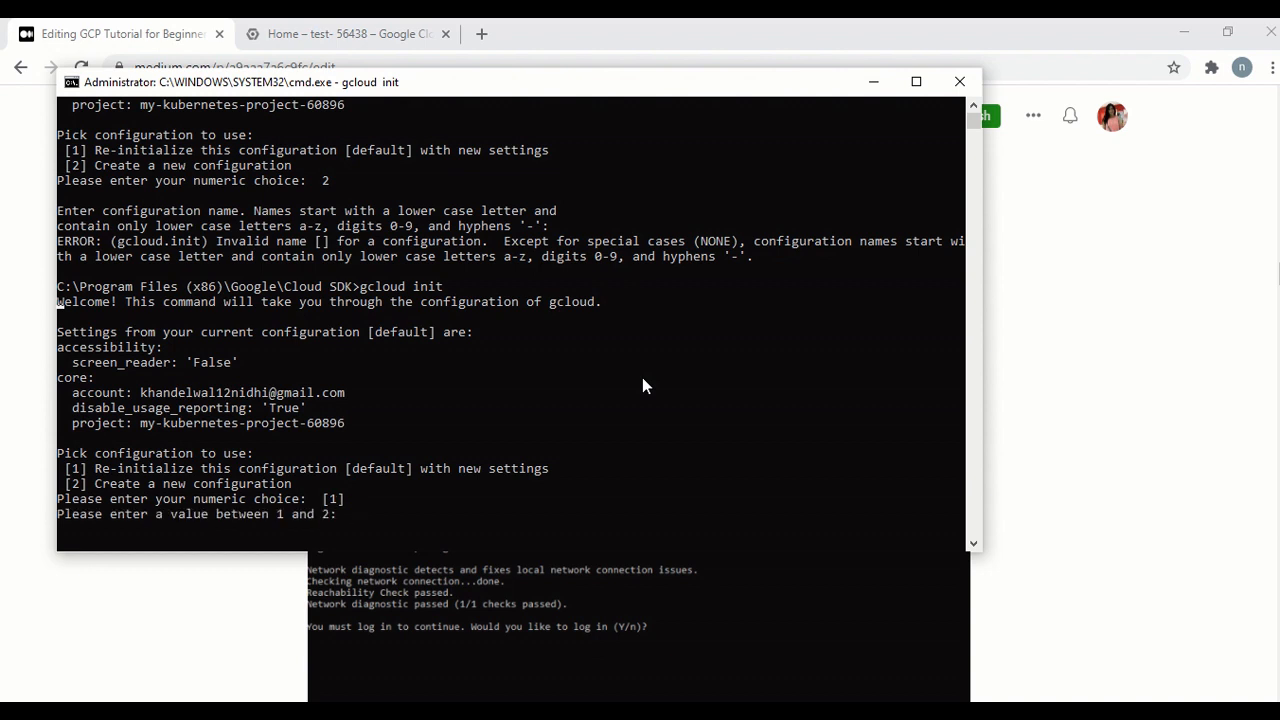
type("1")
key("Return")
Choose option 1 to use the existing Google account for this gcloud configuration.
scroll(642, 377, "down", 2)
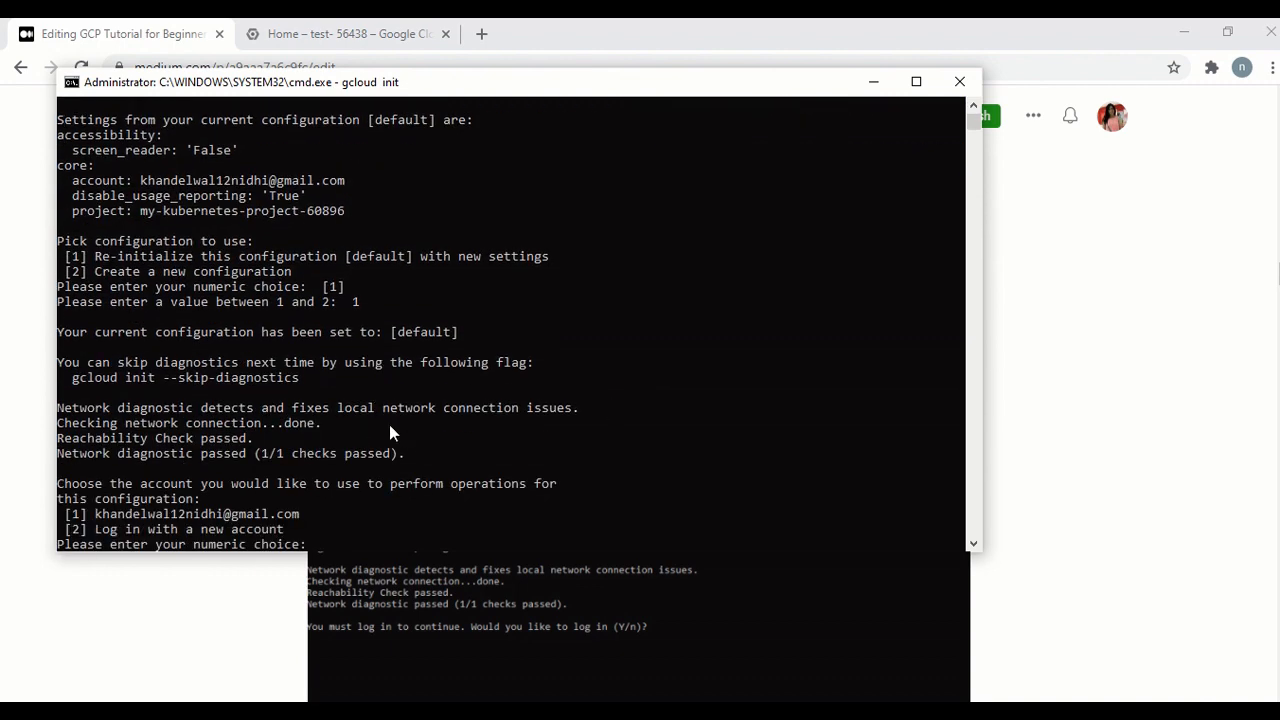
scroll(395, 425, "down", 1)
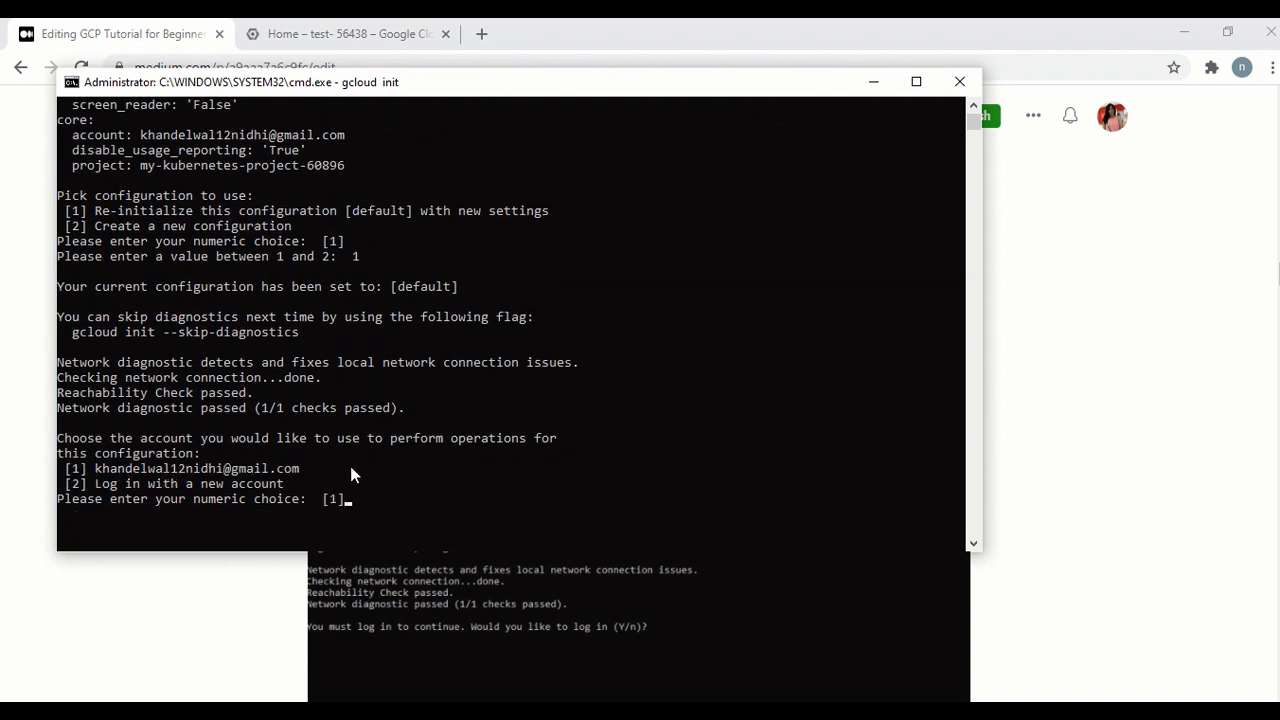
key("Return")
type("1 and 2:  1")
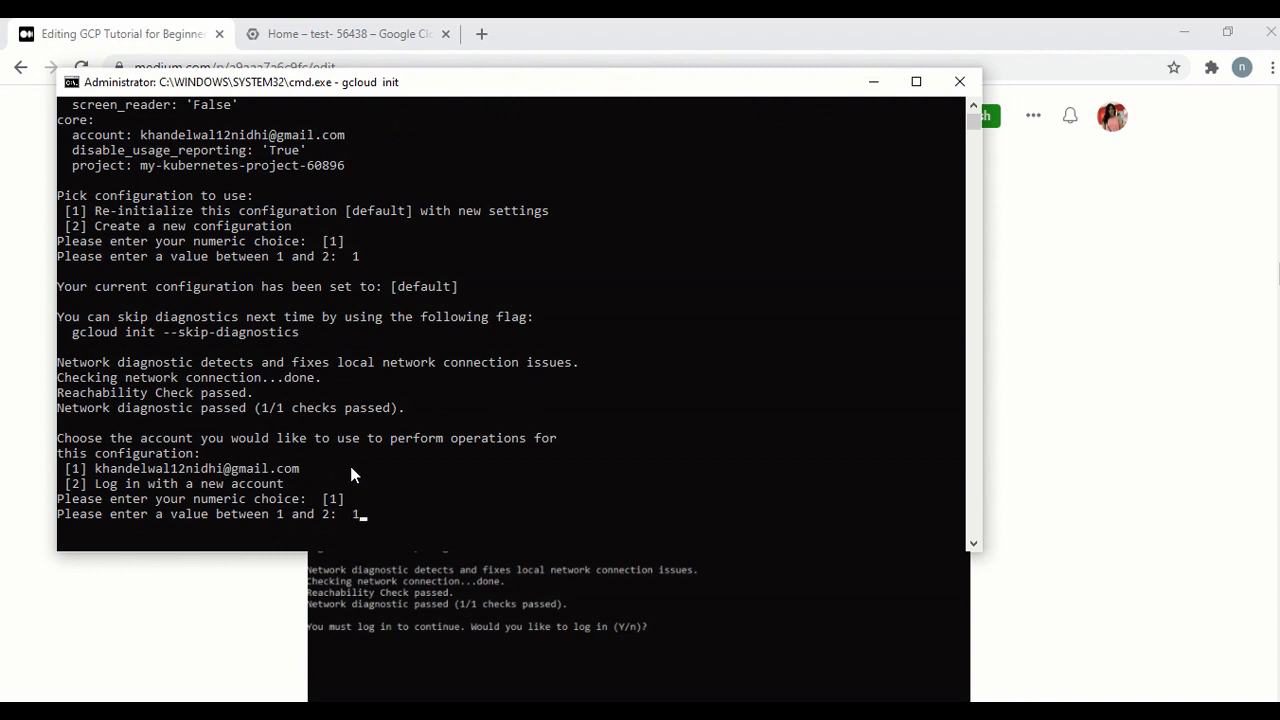
key("Return")
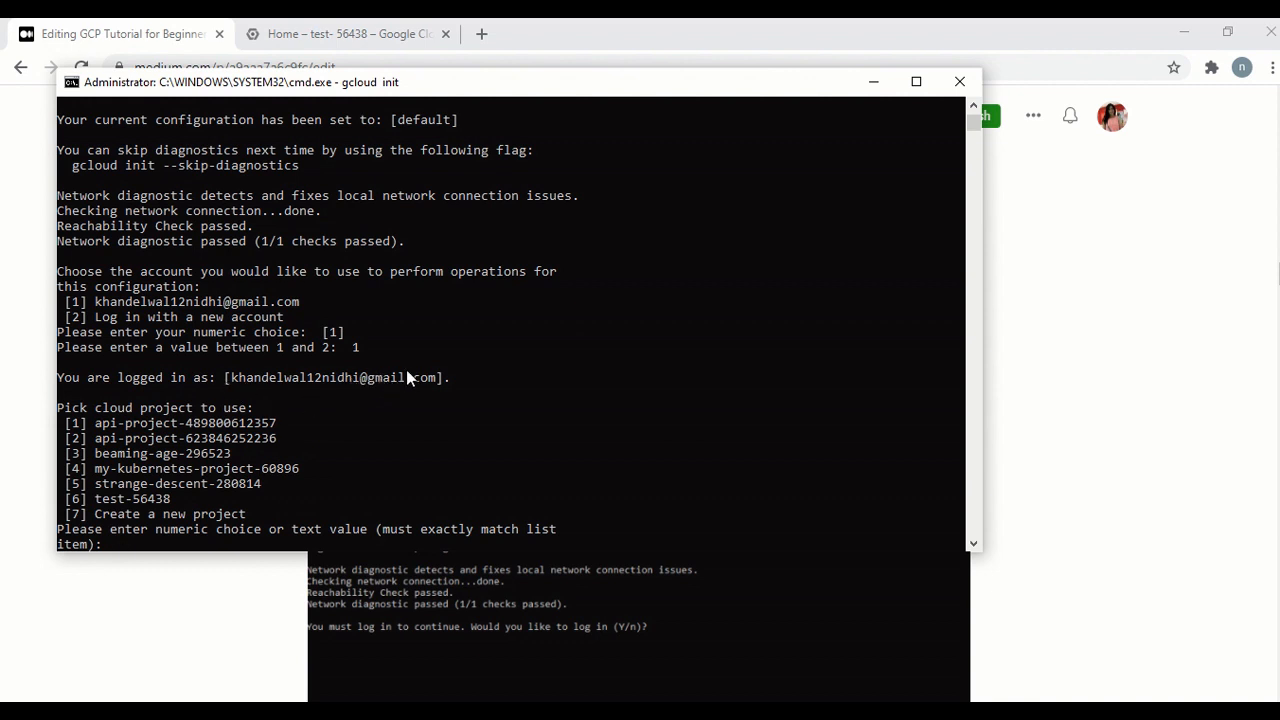
Examine the blog draft's terminal screenshots covering the browser login, cloud project choice and finished SDK configuration.
left_click(1104, 427)
scroll(803, 383, "down", 8)
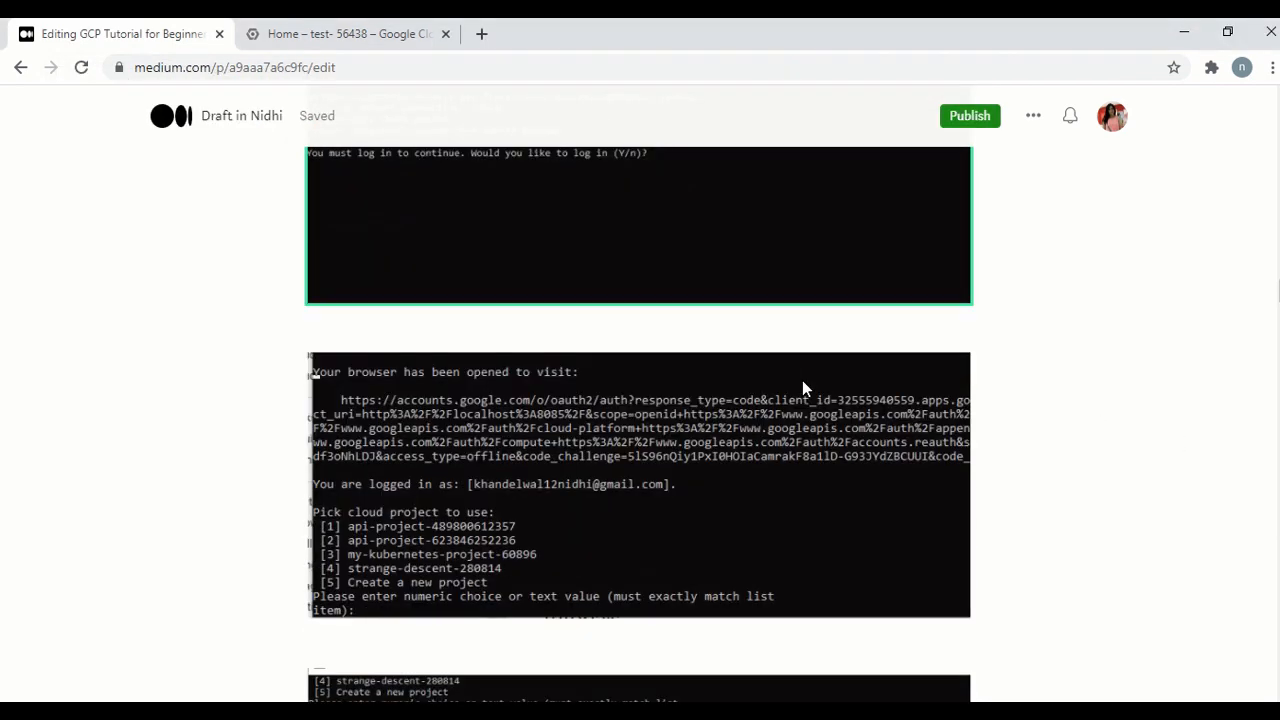
left_click(739, 411)
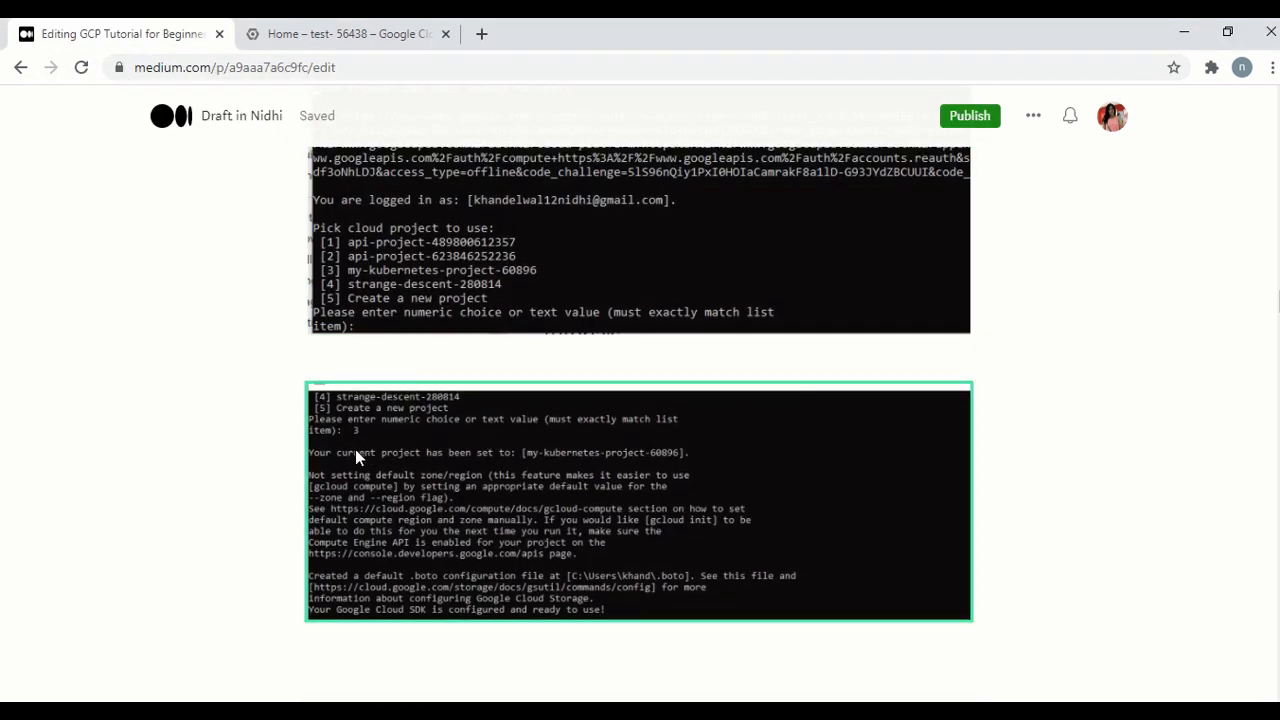
scroll(448, 453, "down", 1)
scroll(448, 455, "up", 2)
left_click(414, 317)
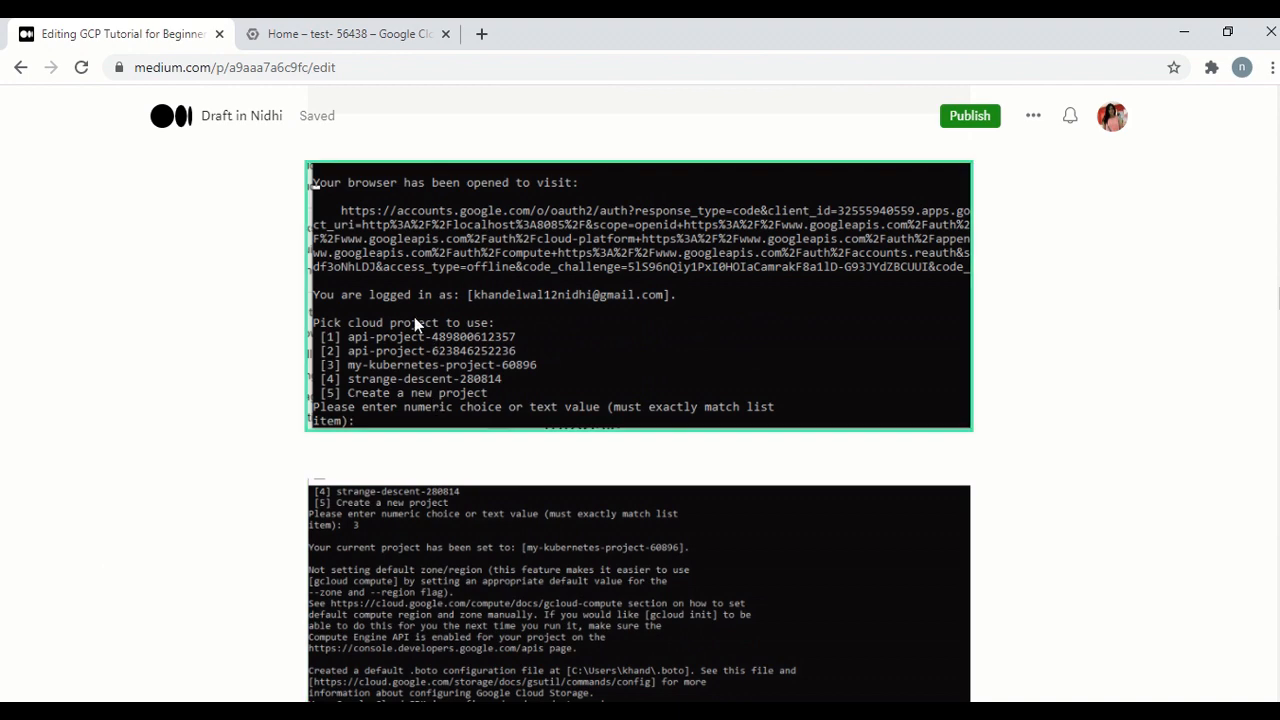
scroll(370, 300, "up", 1)
scroll(450, 295, "up", 1)
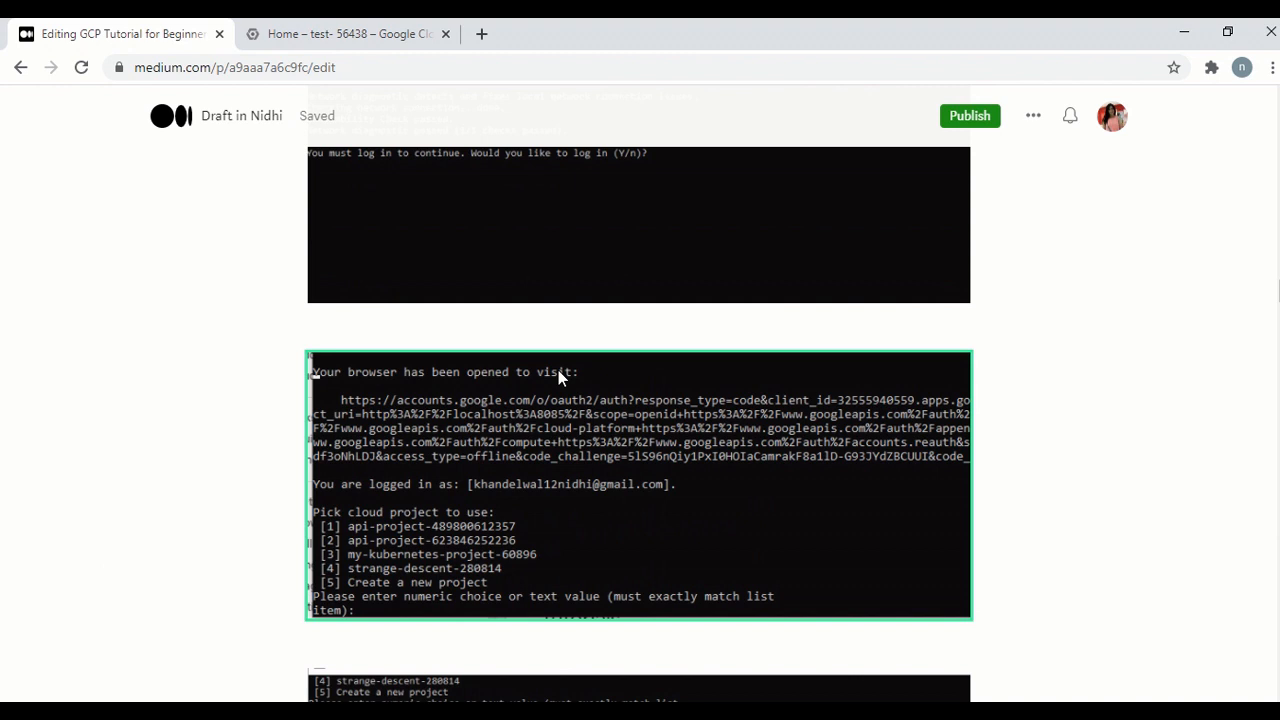
scroll(636, 386, "down", 1)
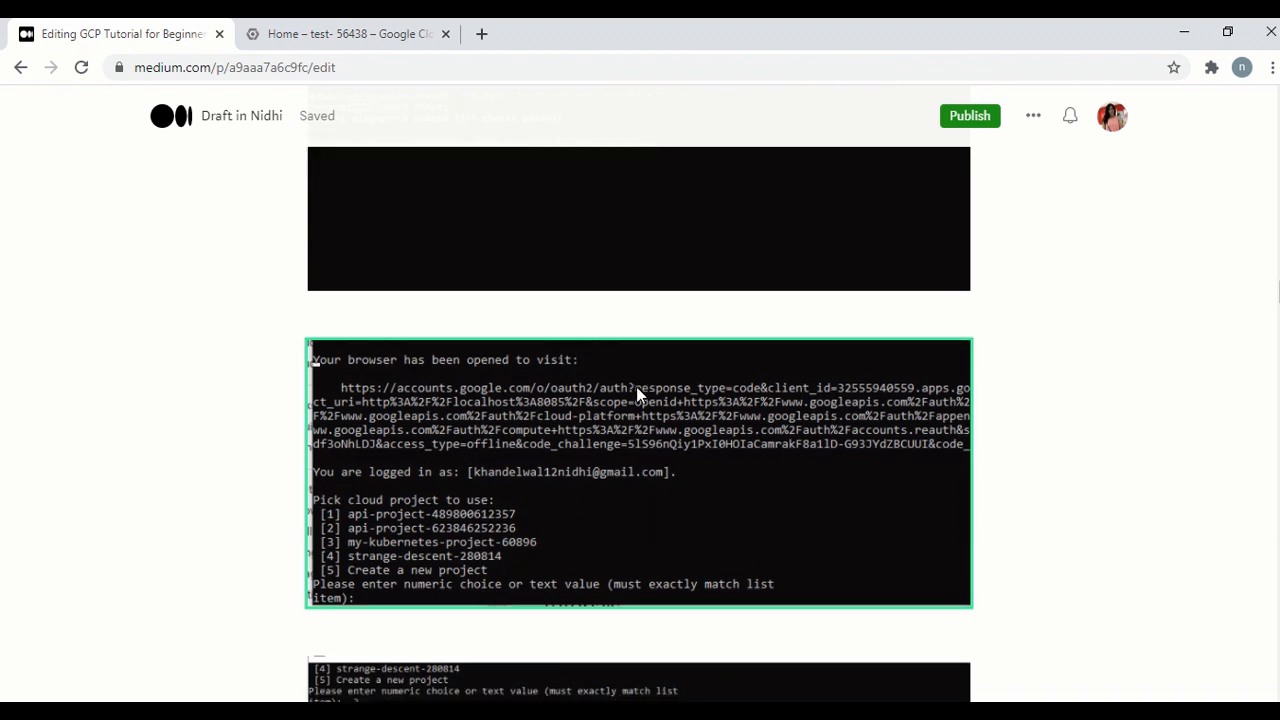
Return to the gcloud init prompt and pick option 6, test-56438, as the cloud project.
key("alt+Tab")
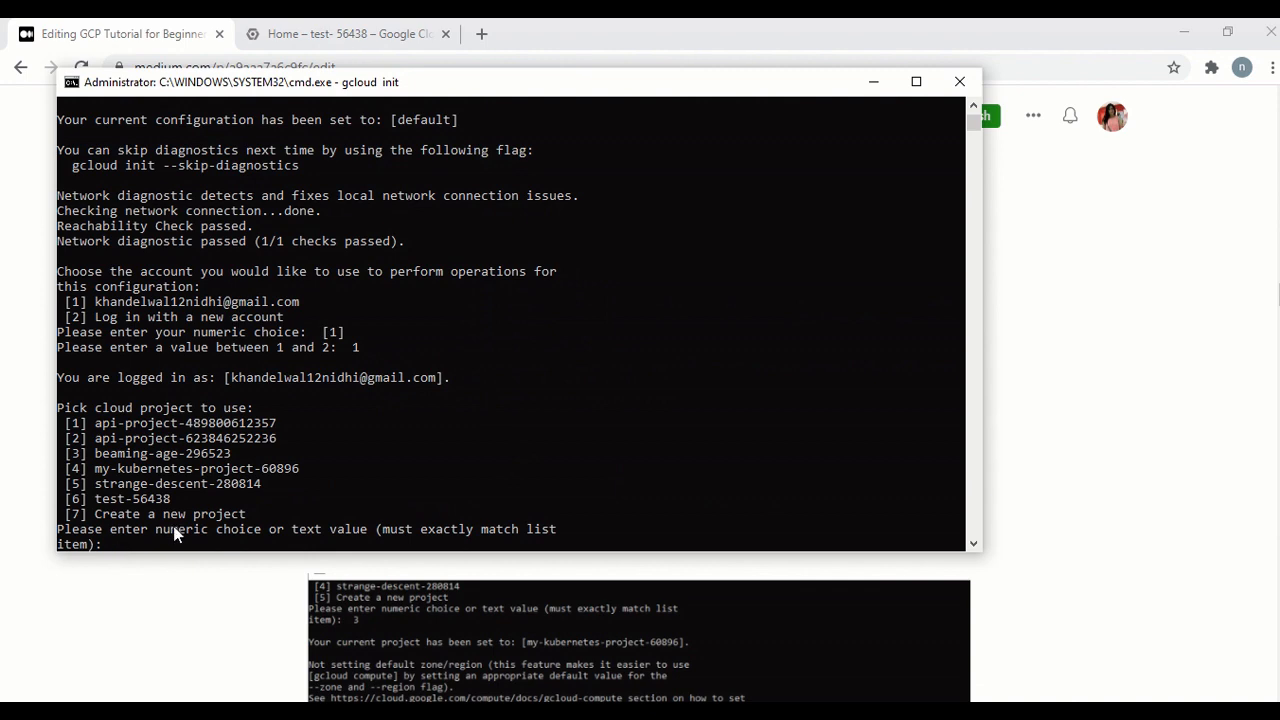
type("6")
key("Return")
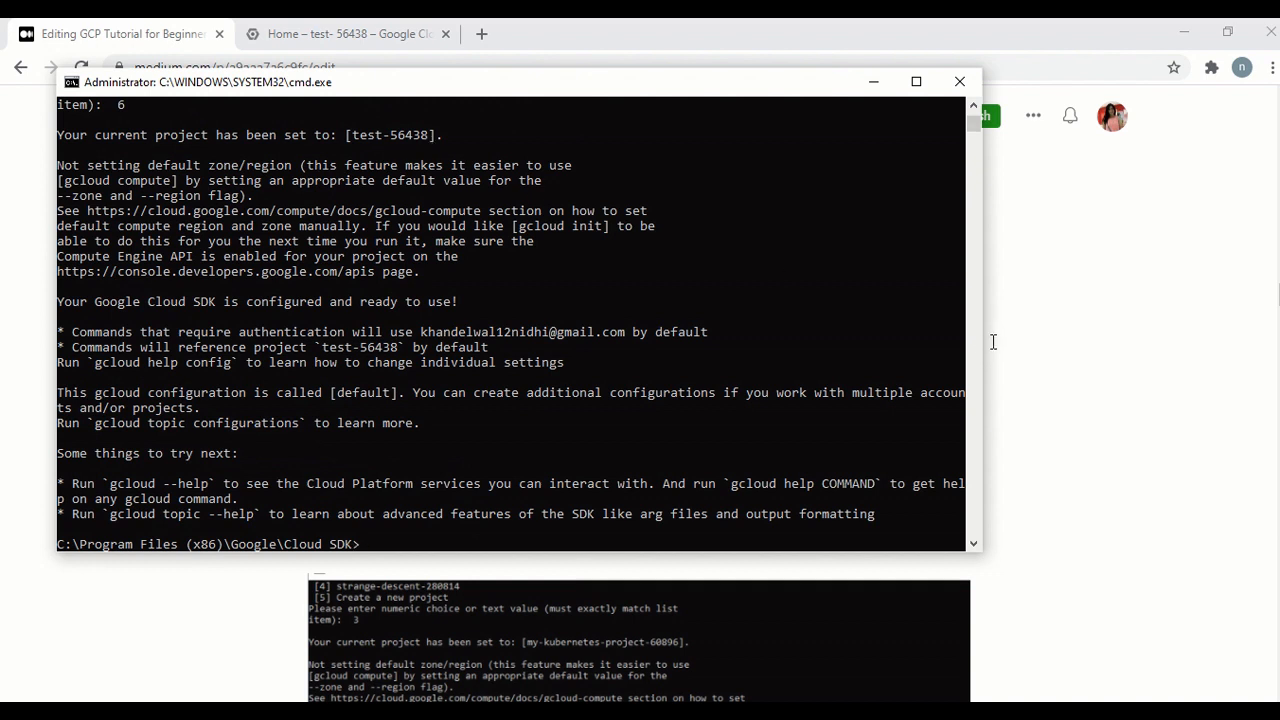
Review the blog draft's note on reconfiguring with gcloud init and the "Setup infrastructure on GCP" diagram.
left_click(1060, 366)
scroll(1060, 366, "down", 5)
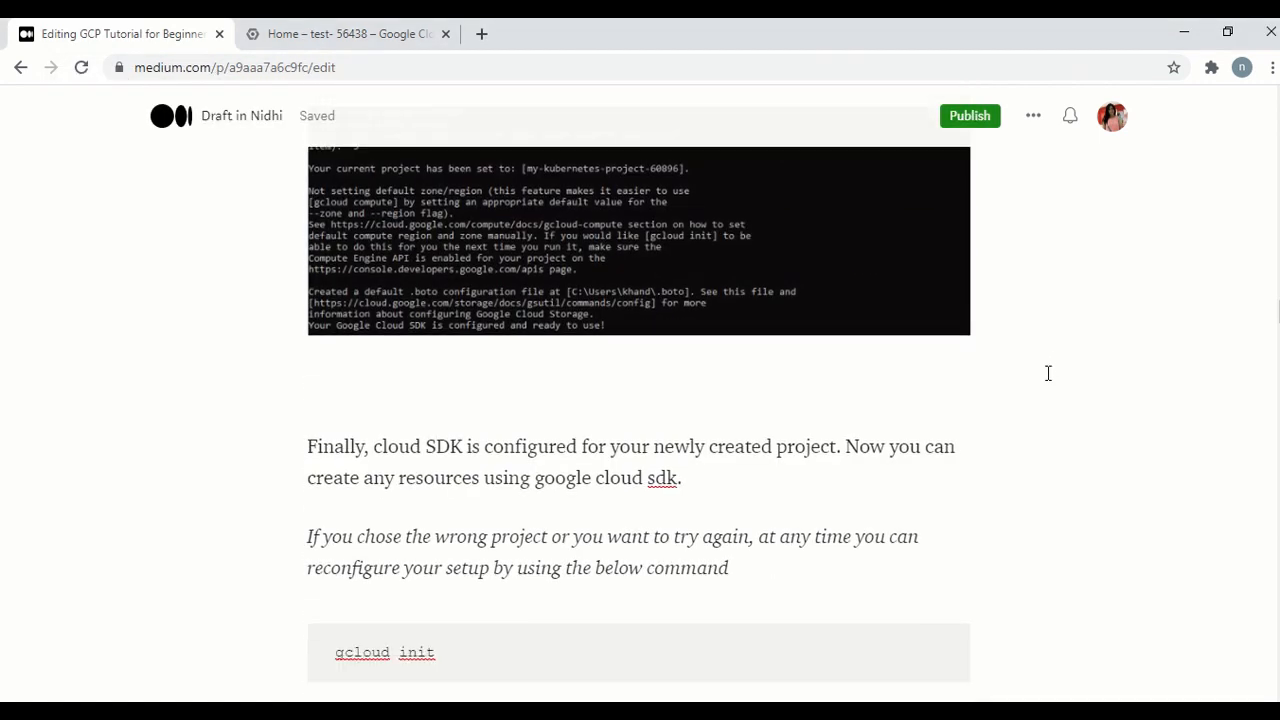
scroll(1045, 373, "down", 1)
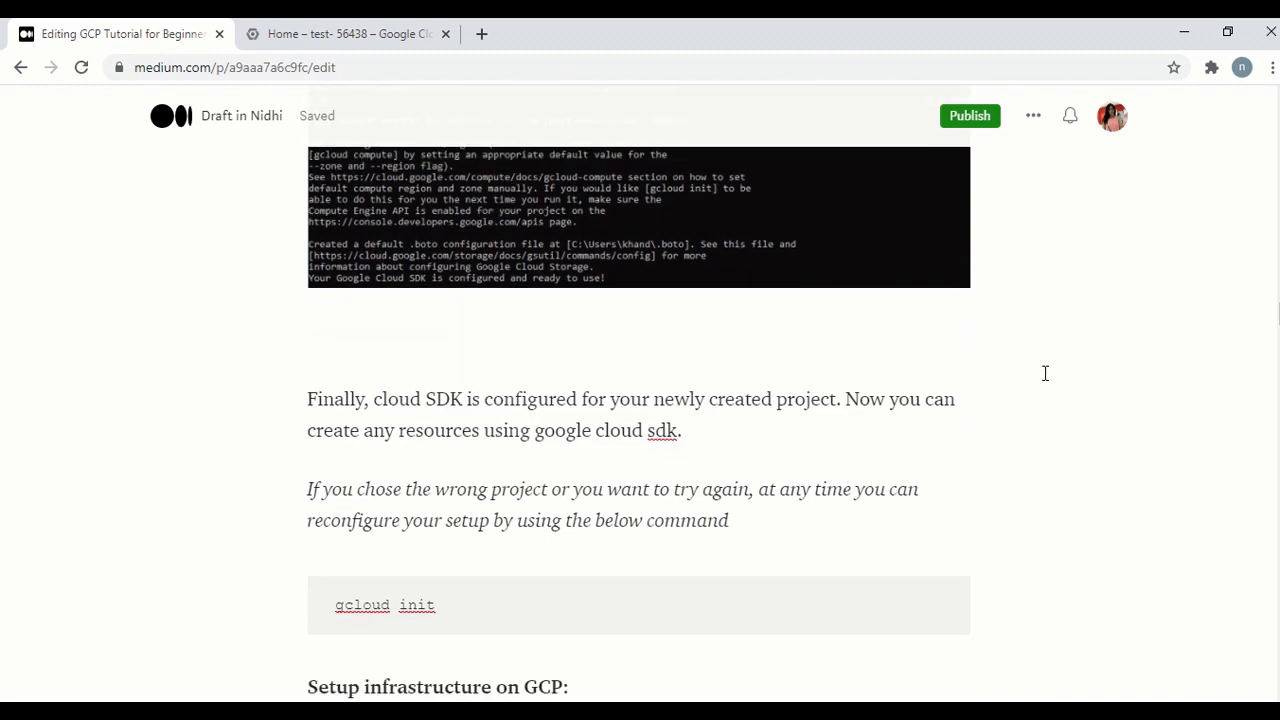
scroll(1045, 373, "down", 3)
key("alt+Tab")
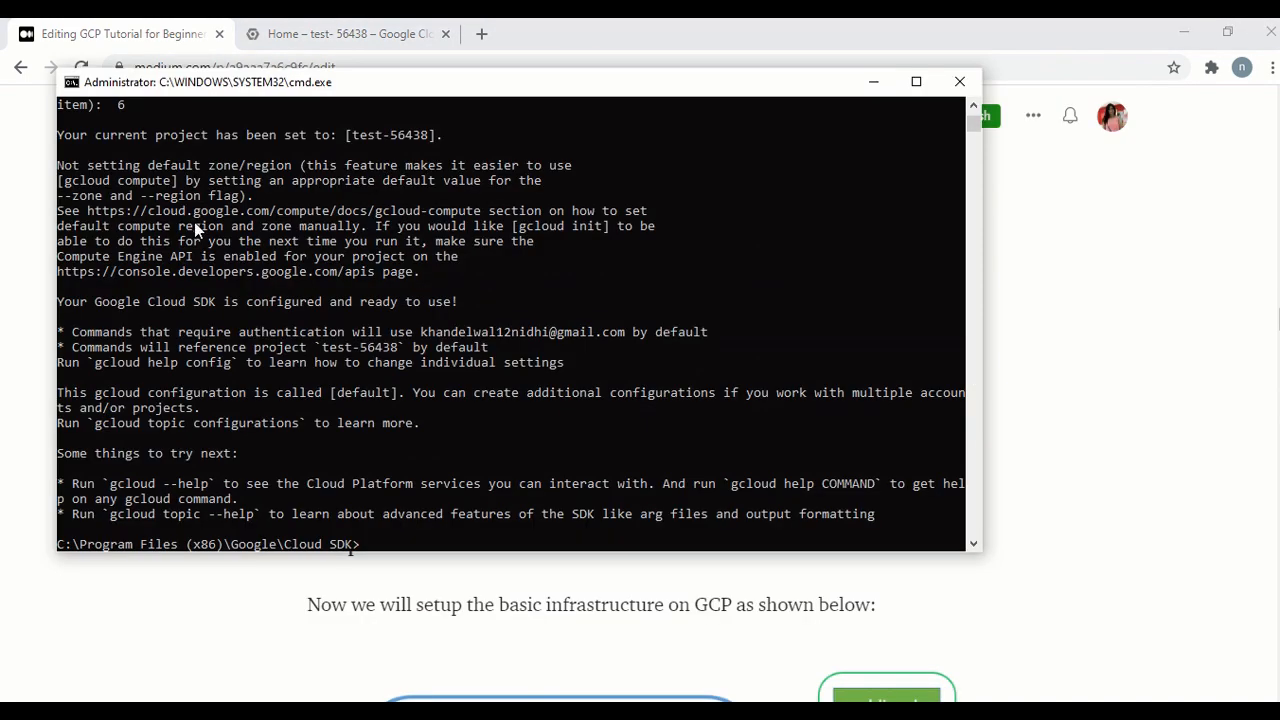
key("alt+Tab")
scroll(886, 362, "down", 5)
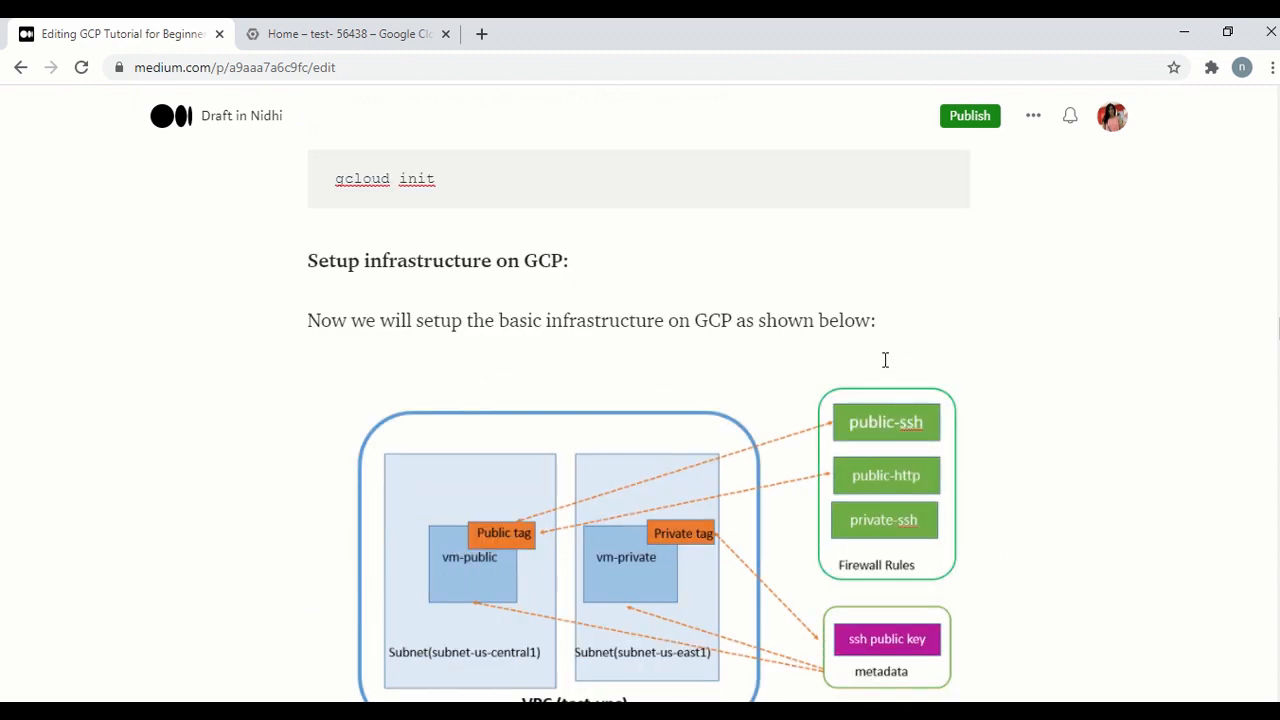
Switch to the Google Cloud console and open Compute Engine's VM instances page for the test-56438 project.
left_click(346, 34)
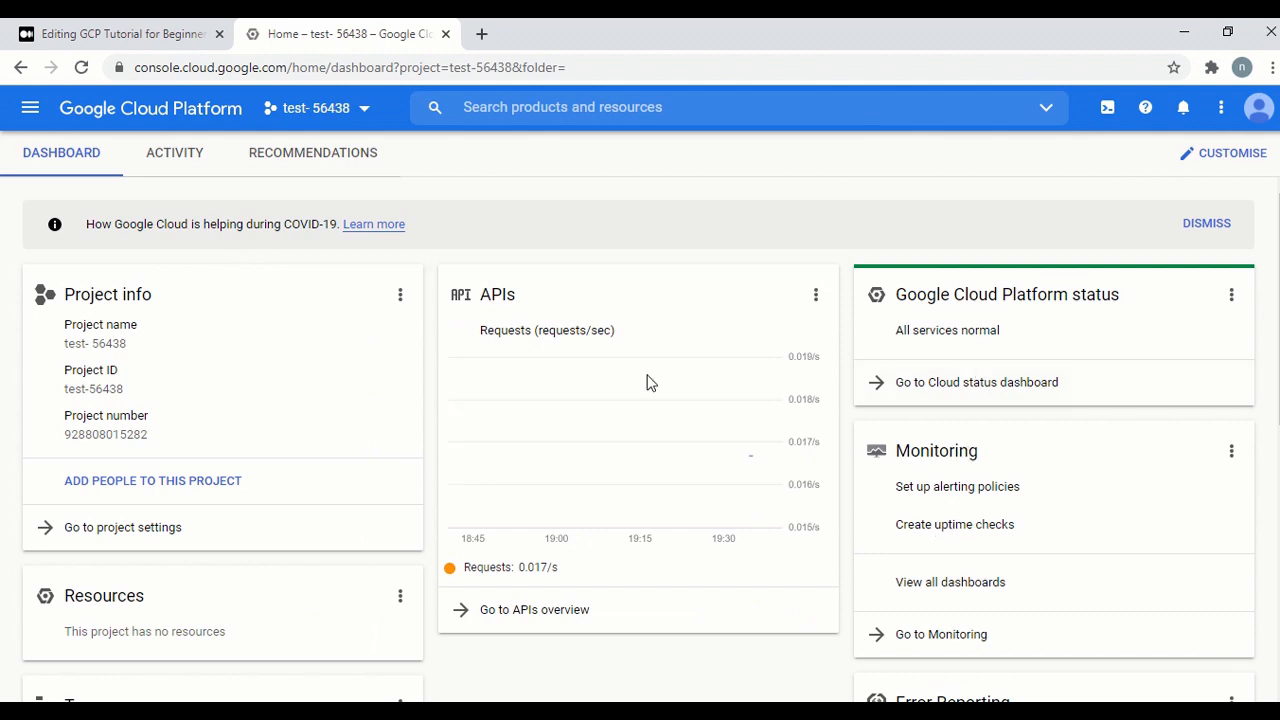
left_click(32, 108)
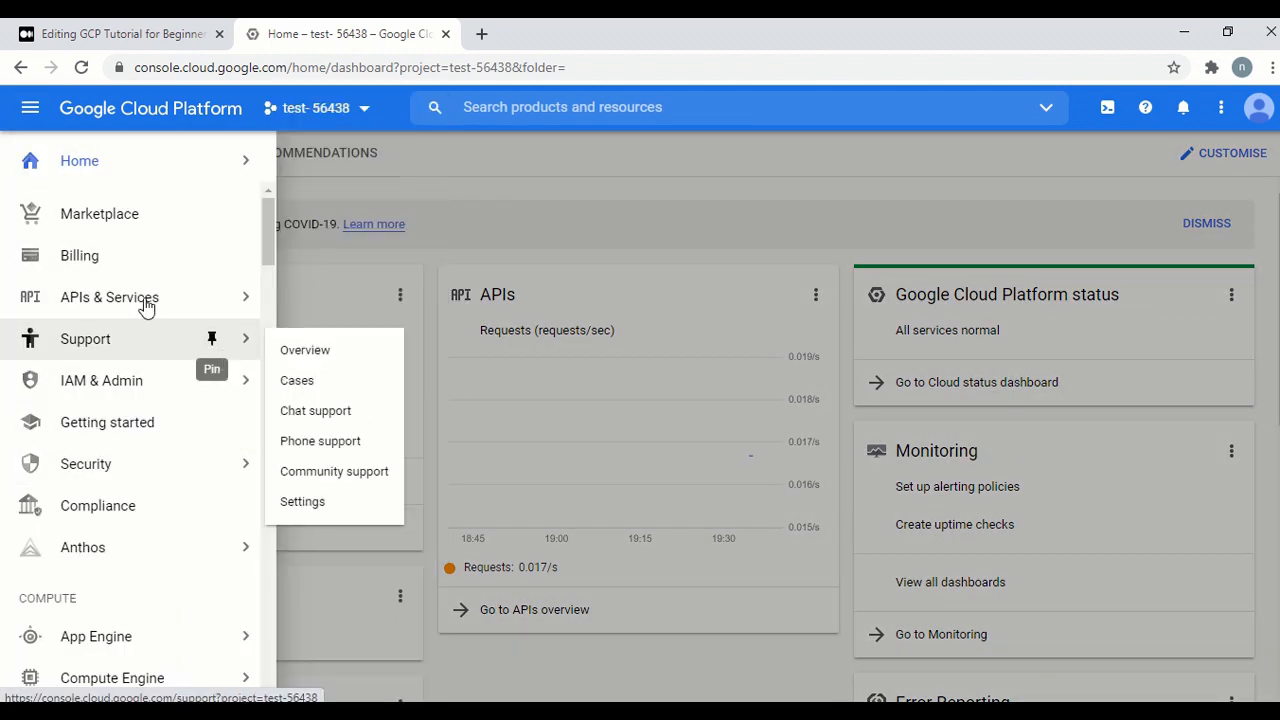
mouse_move(176, 308)
scroll(200, 460, "down", 2)
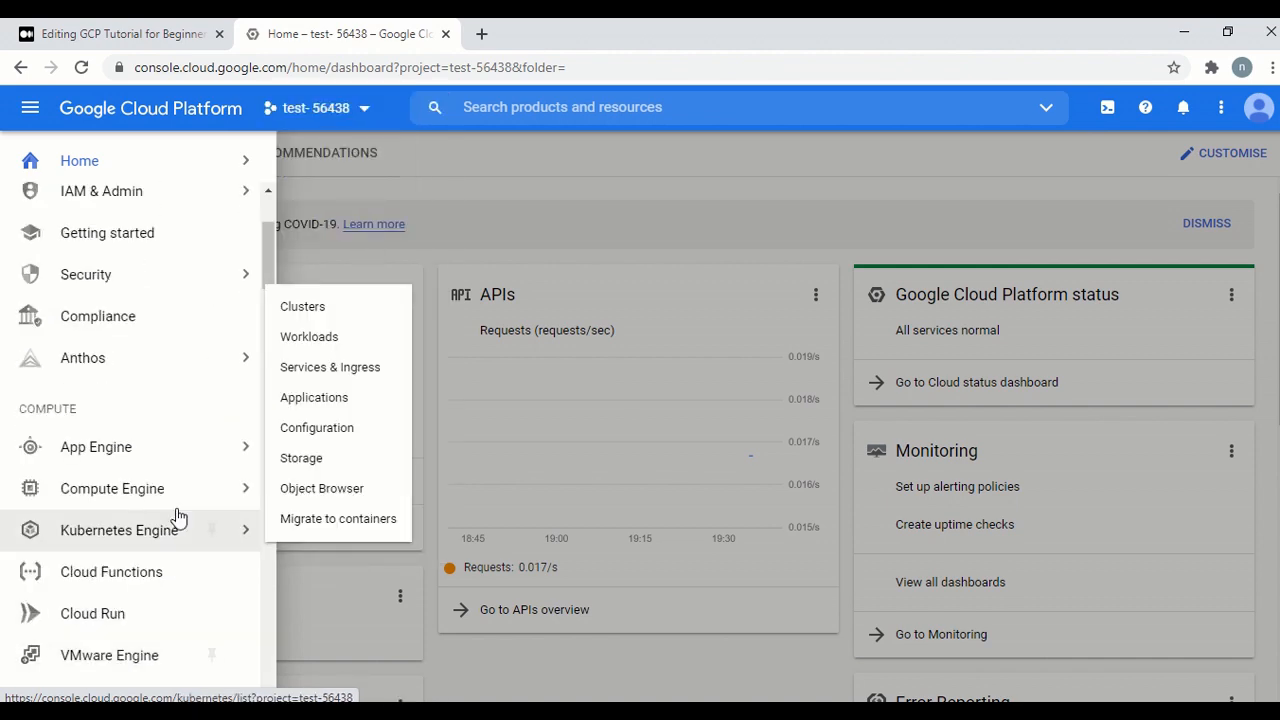
mouse_move(172, 488)
left_click(349, 115)
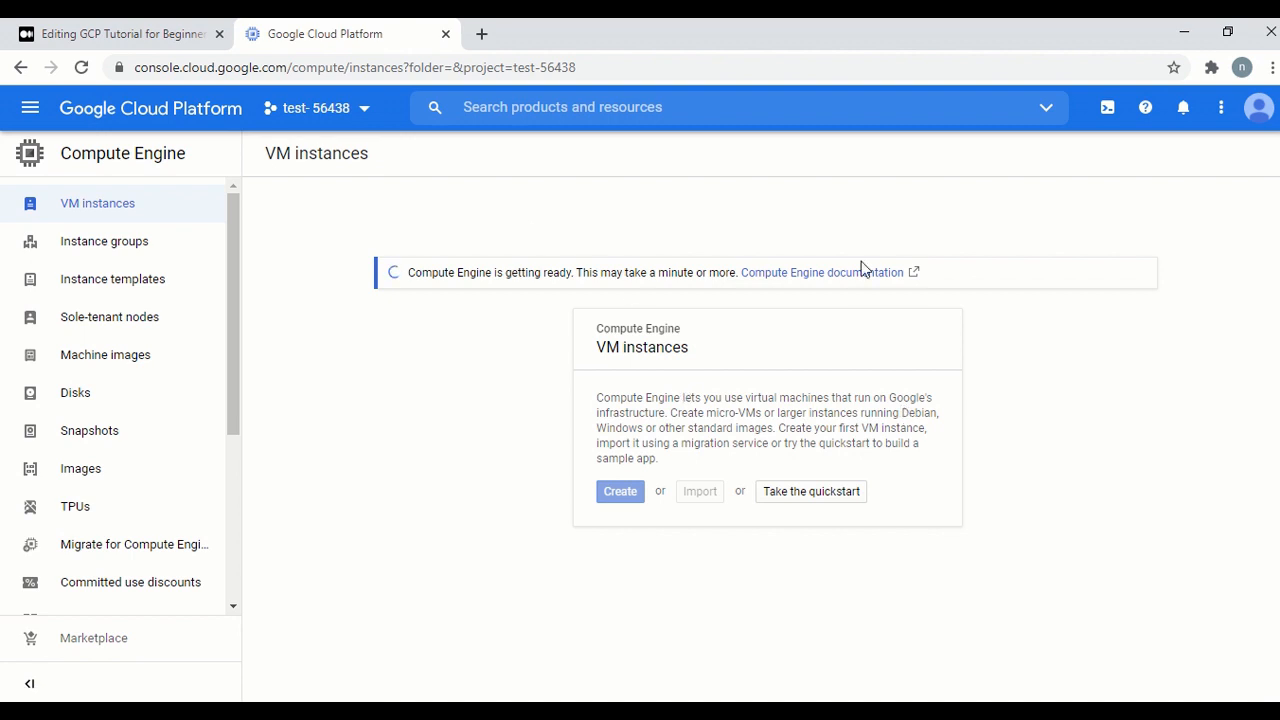
Return to the blog draft and examine the test-vpc infrastructure diagram, the list of resources and the "Creating a VPC" introduction.
left_click(120, 34)
scroll(1130, 548, "down", 1)
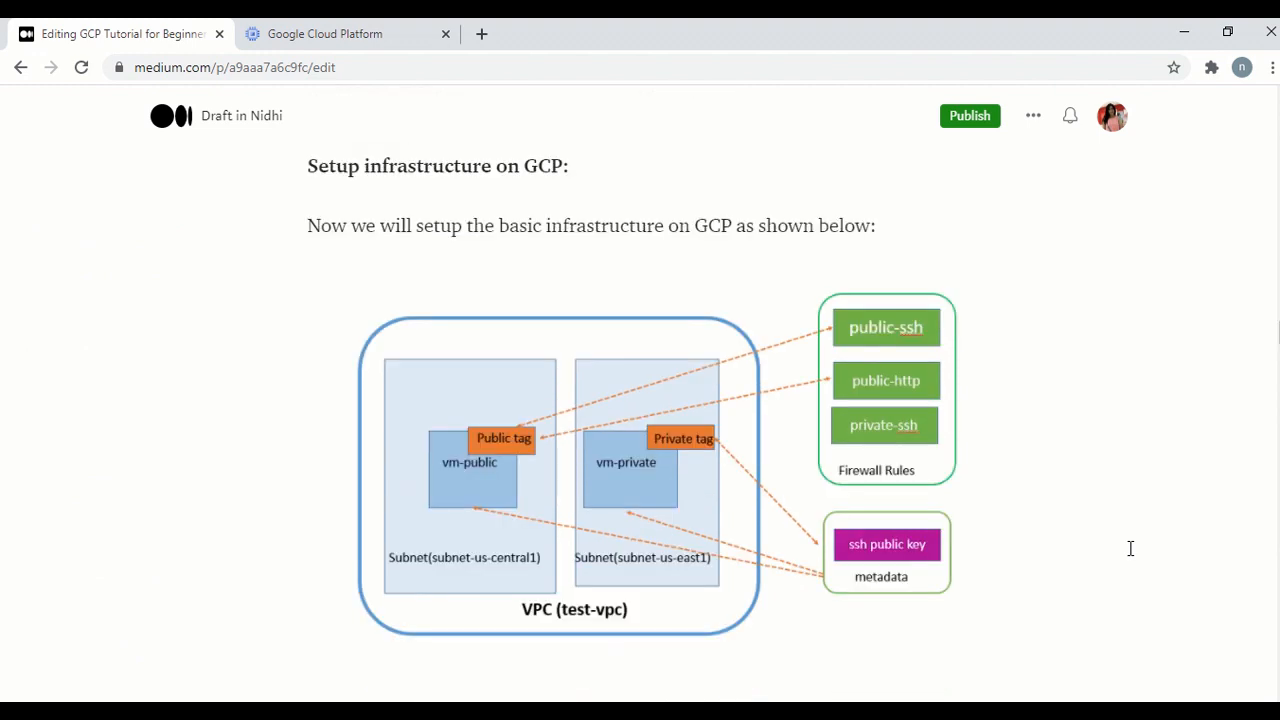
scroll(1130, 545, "down", 2)
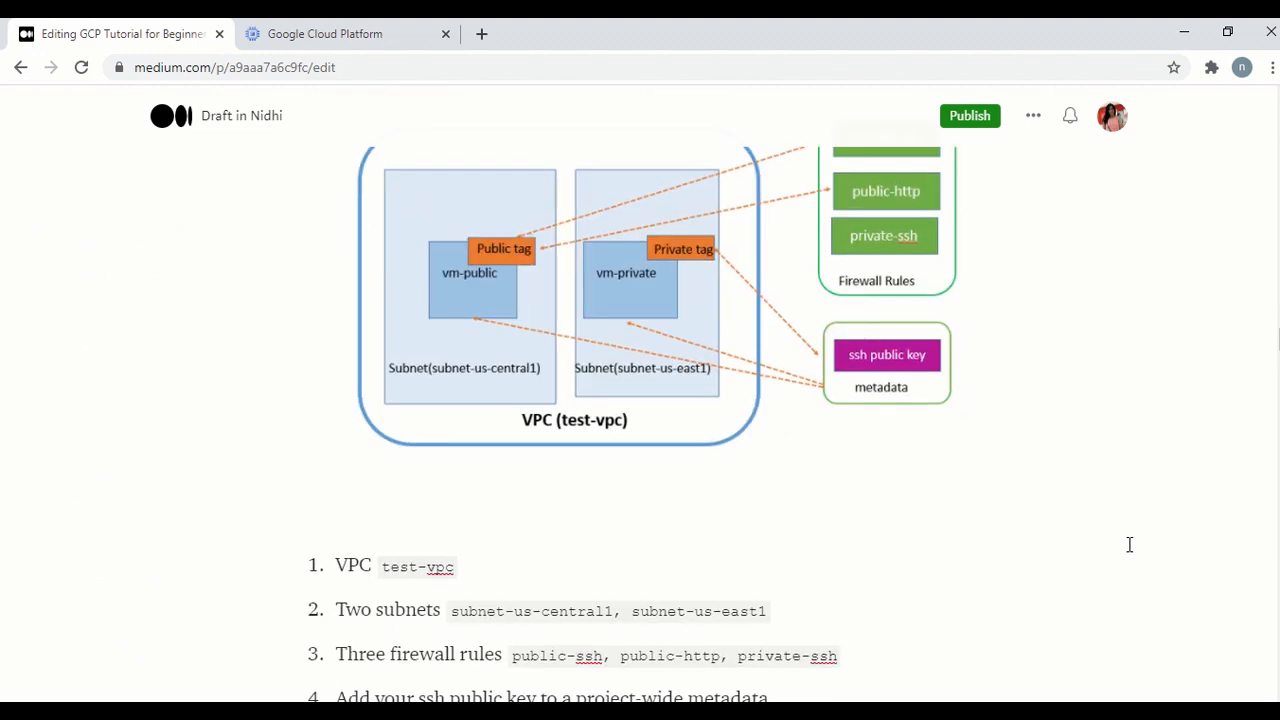
left_click(849, 391)
scroll(785, 437, "up", 1)
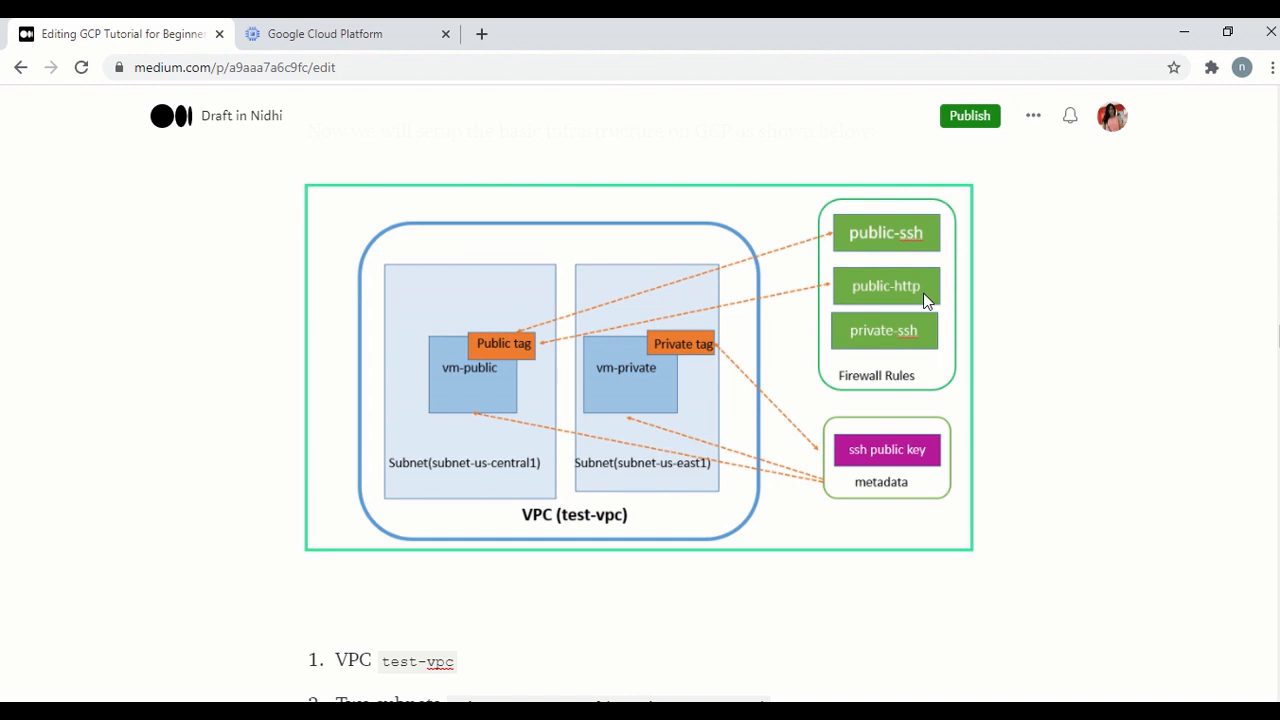
scroll(903, 340, "down", 4)
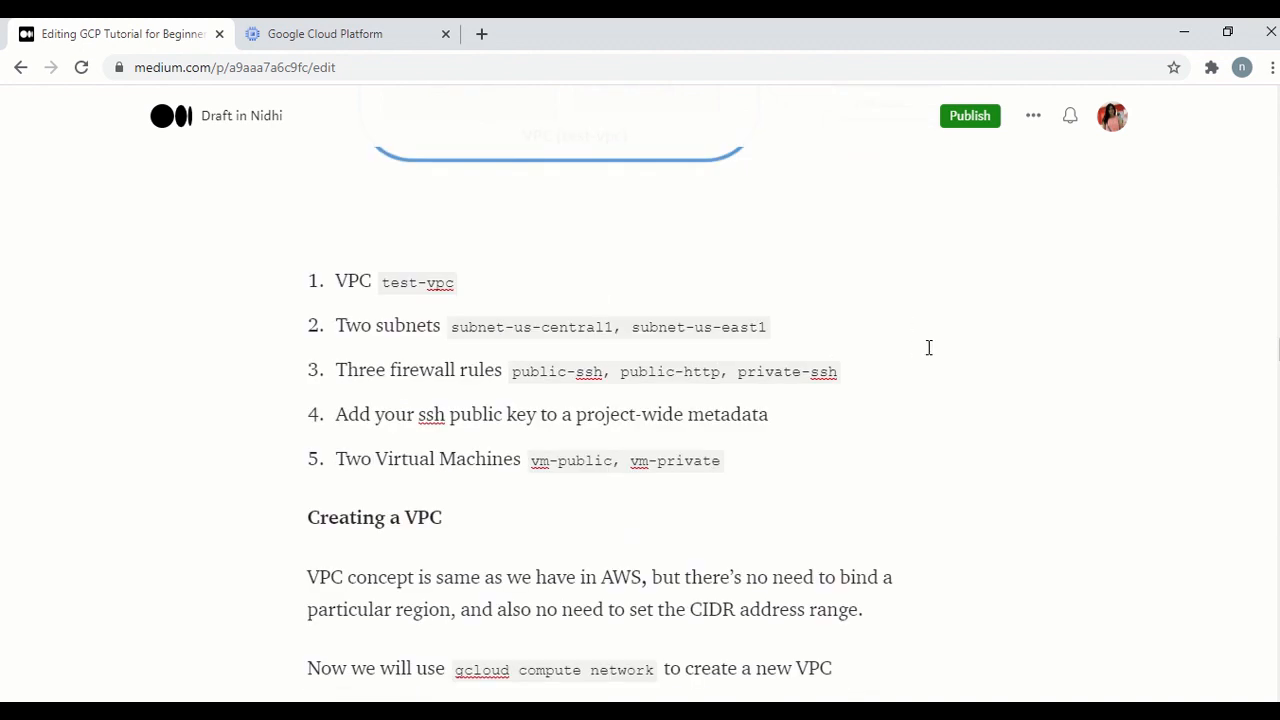
scroll(997, 366, "down", 2)
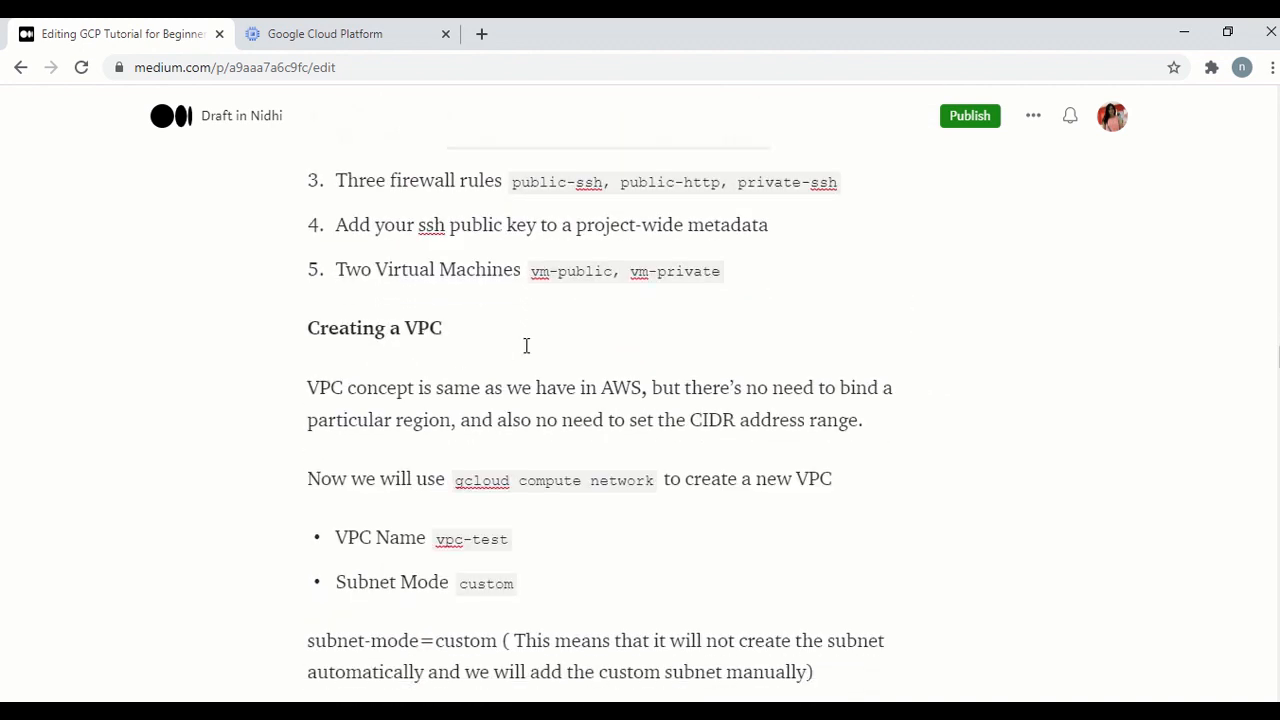
scroll(870, 390, "down", 1)
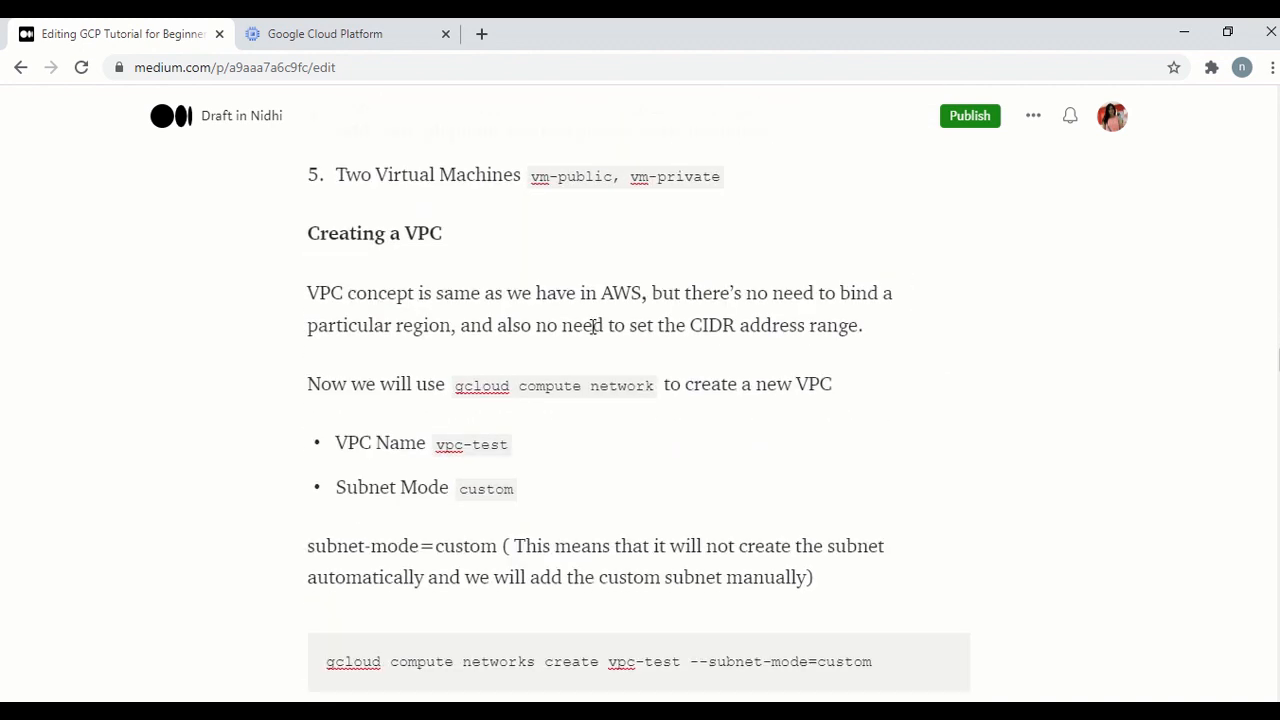
Read through the "Creating a VPC" section, highlighting the gcloud compute network text and the parts of the create command up to --subnet-mode=custom.
left_click_drag(650, 292, 540, 305)
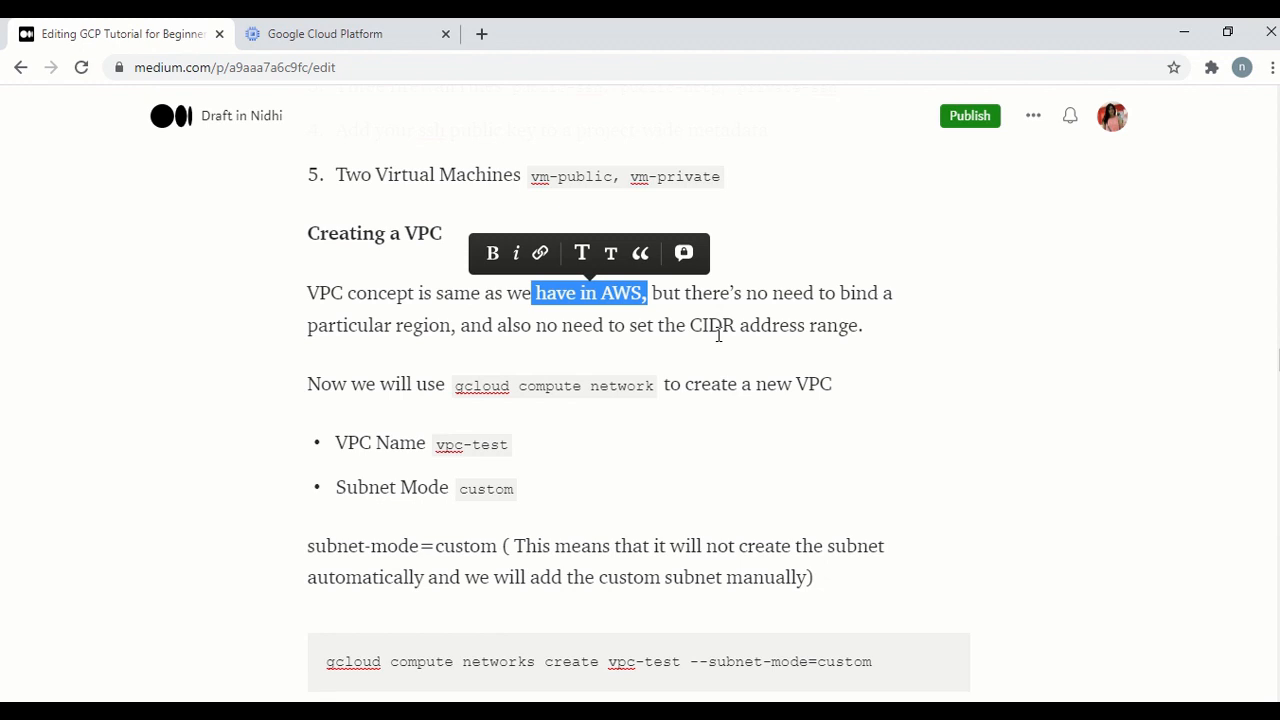
scroll(726, 369, "down", 1)
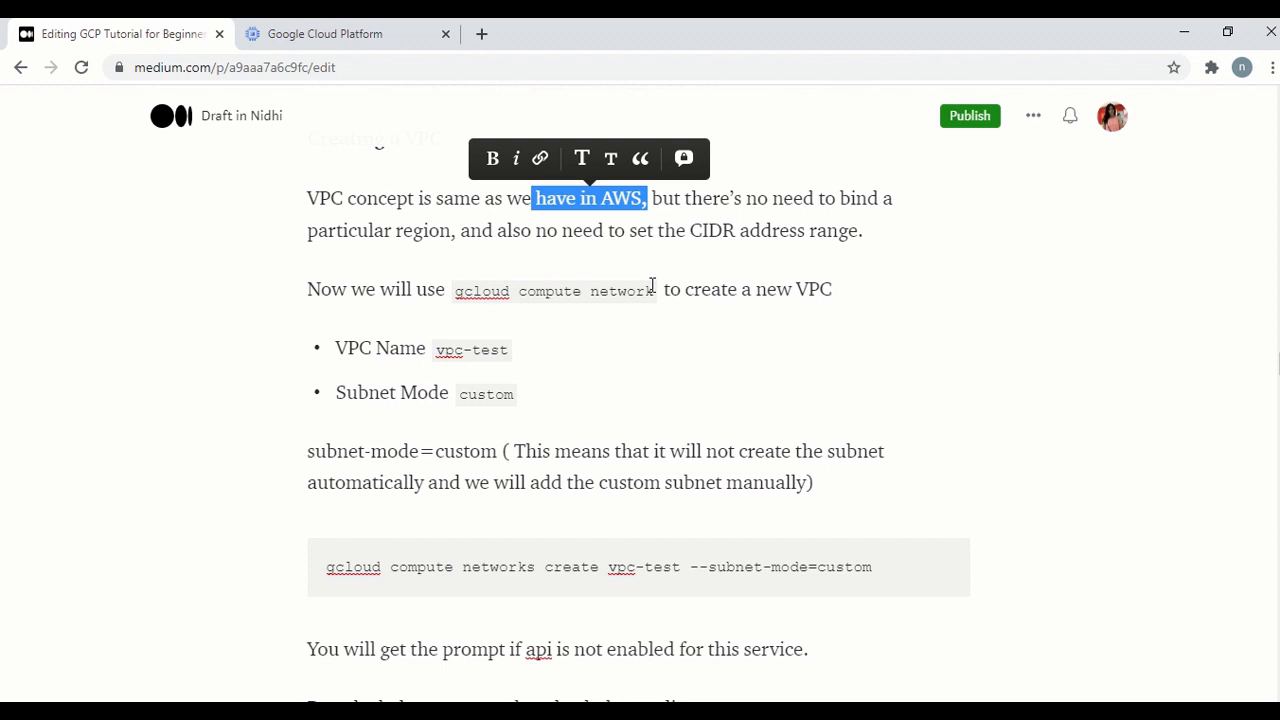
left_click_drag(648, 289, 457, 298)
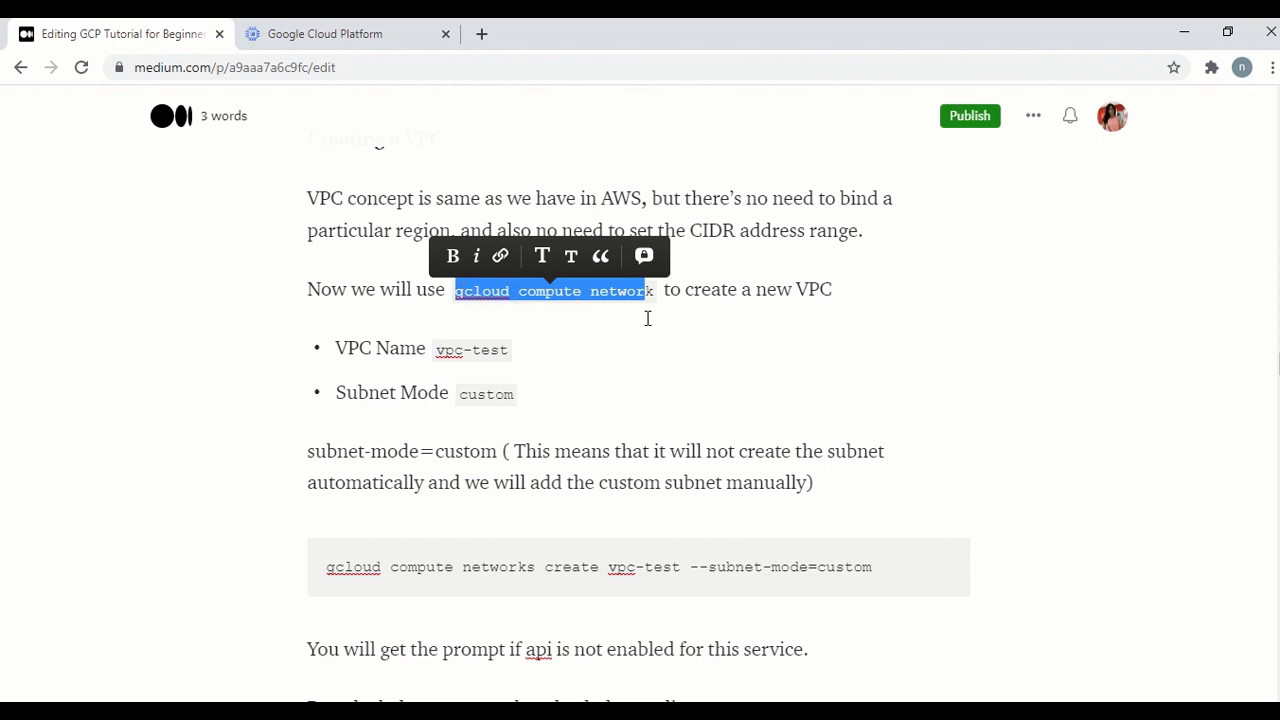
scroll(772, 400, "down", 2)
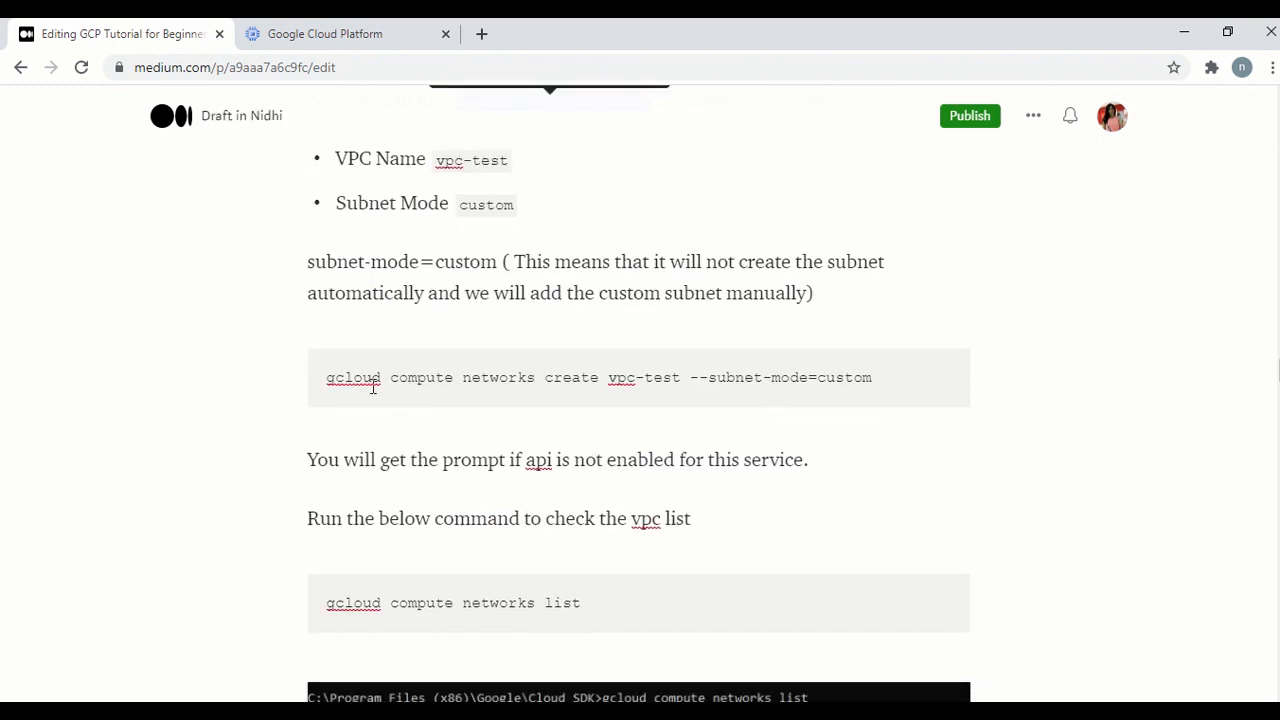
double_click(509, 378)
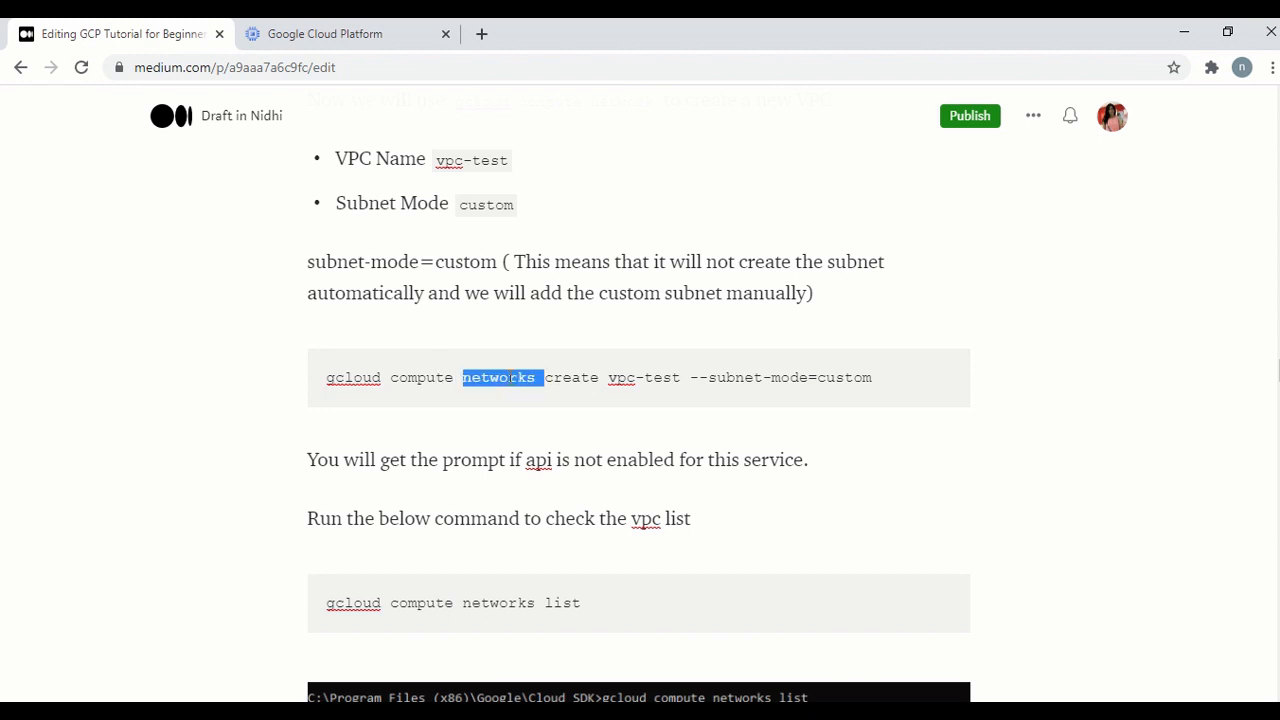
scroll(575, 386, "up", 1)
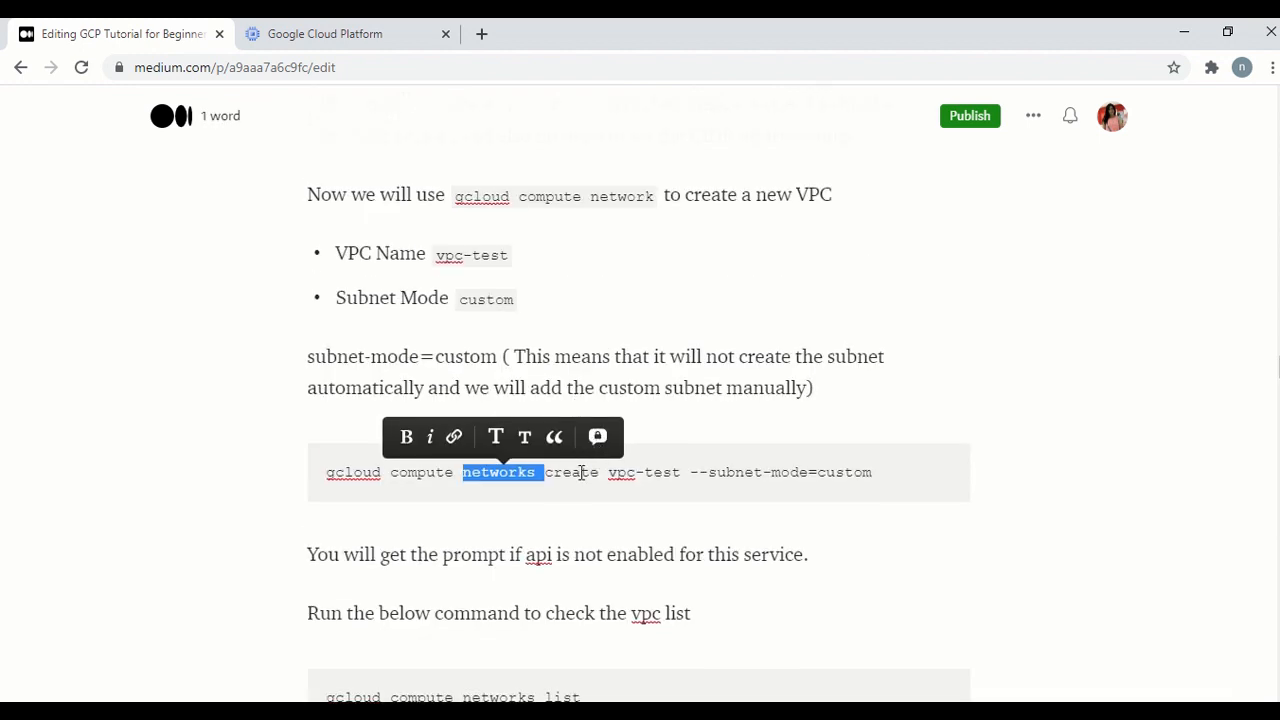
double_click(582, 474)
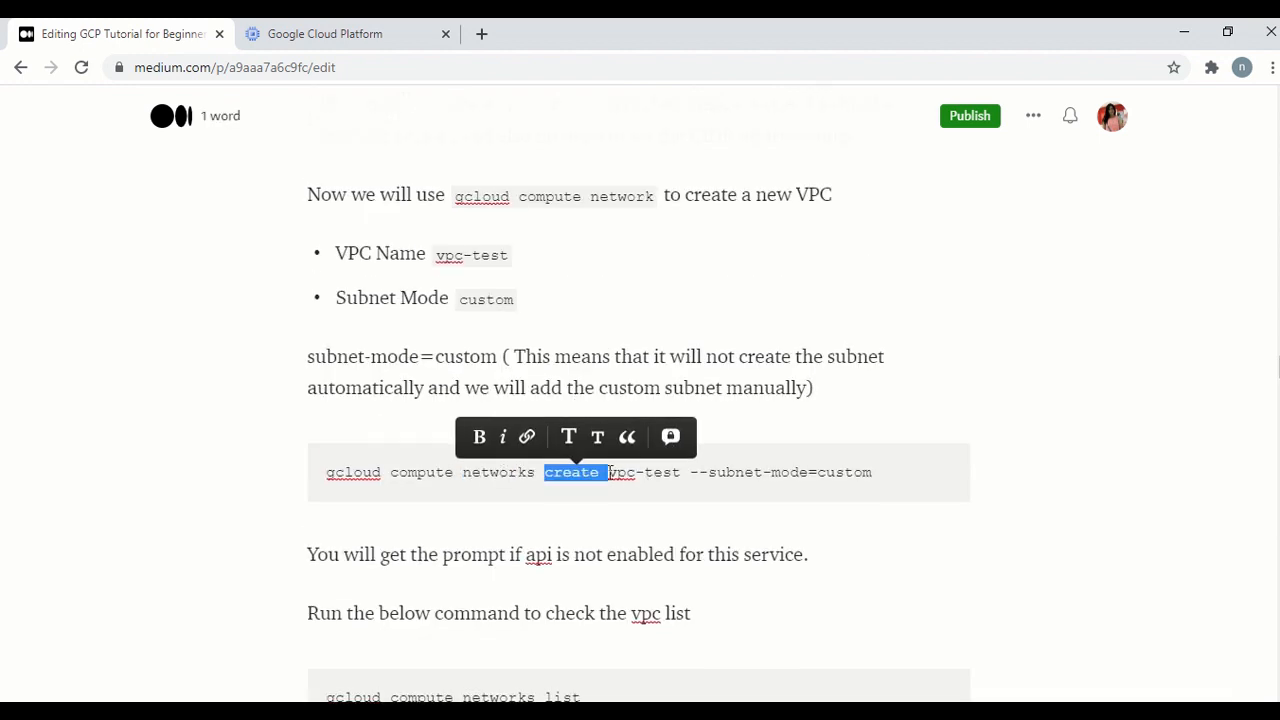
left_click(610, 472)
left_click_drag(690, 472, 882, 474)
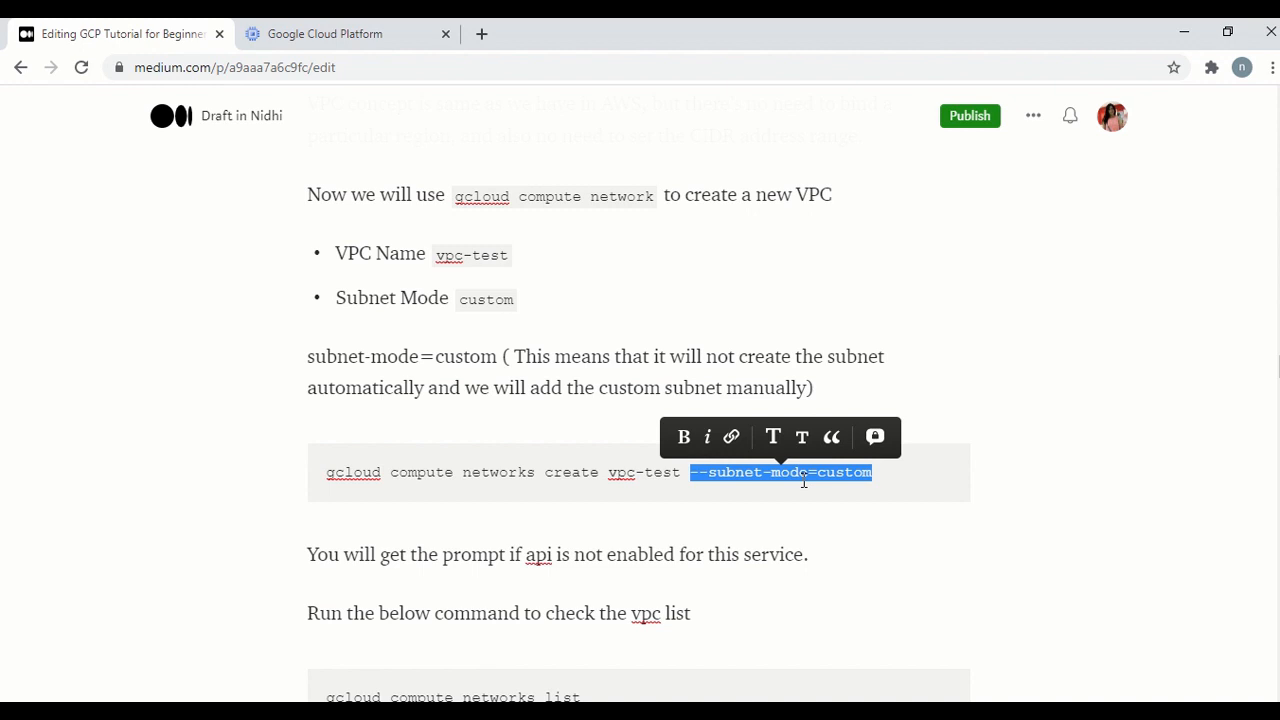
Copy gcloud compute networks create vpc-test --subnet-mode=custom from the draft and run it in Command Prompt to create the VPC.
double_click(588, 472)
triple_click(589, 466)
key("ctrl+c")
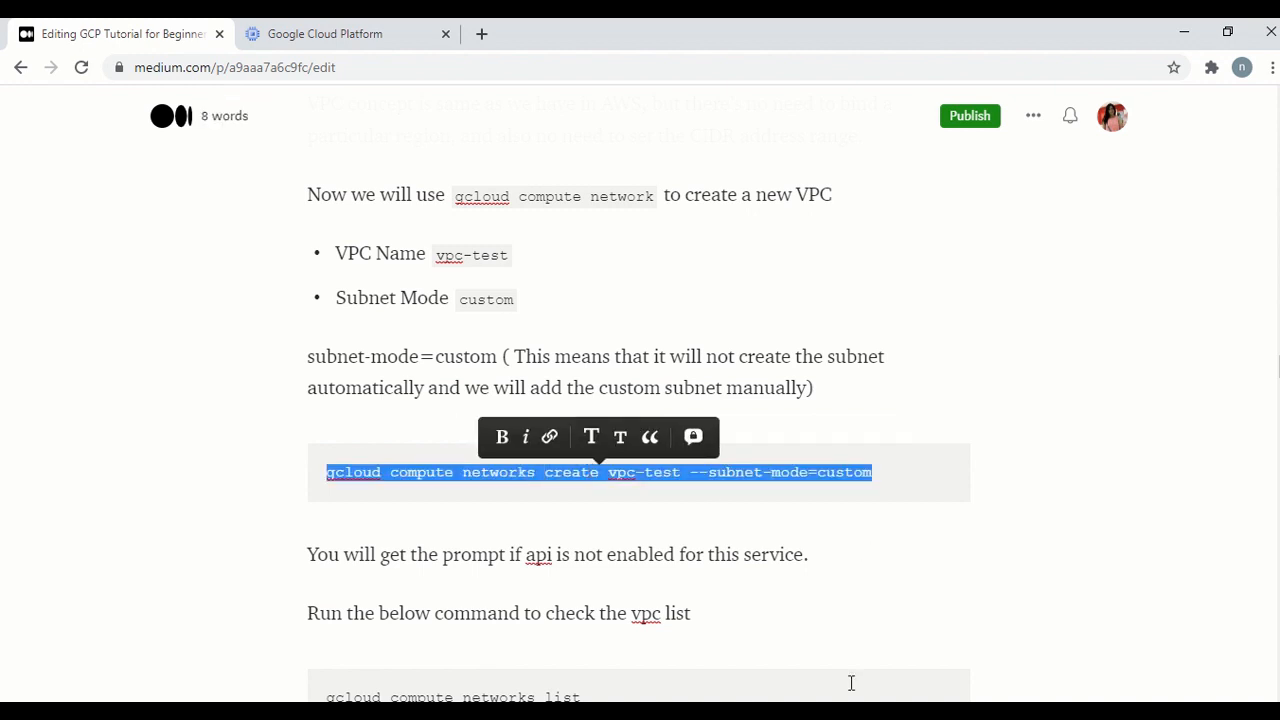
key("alt+Tab")
scroll(476, 491, "down", 1)
scroll(476, 491, "down", 1)
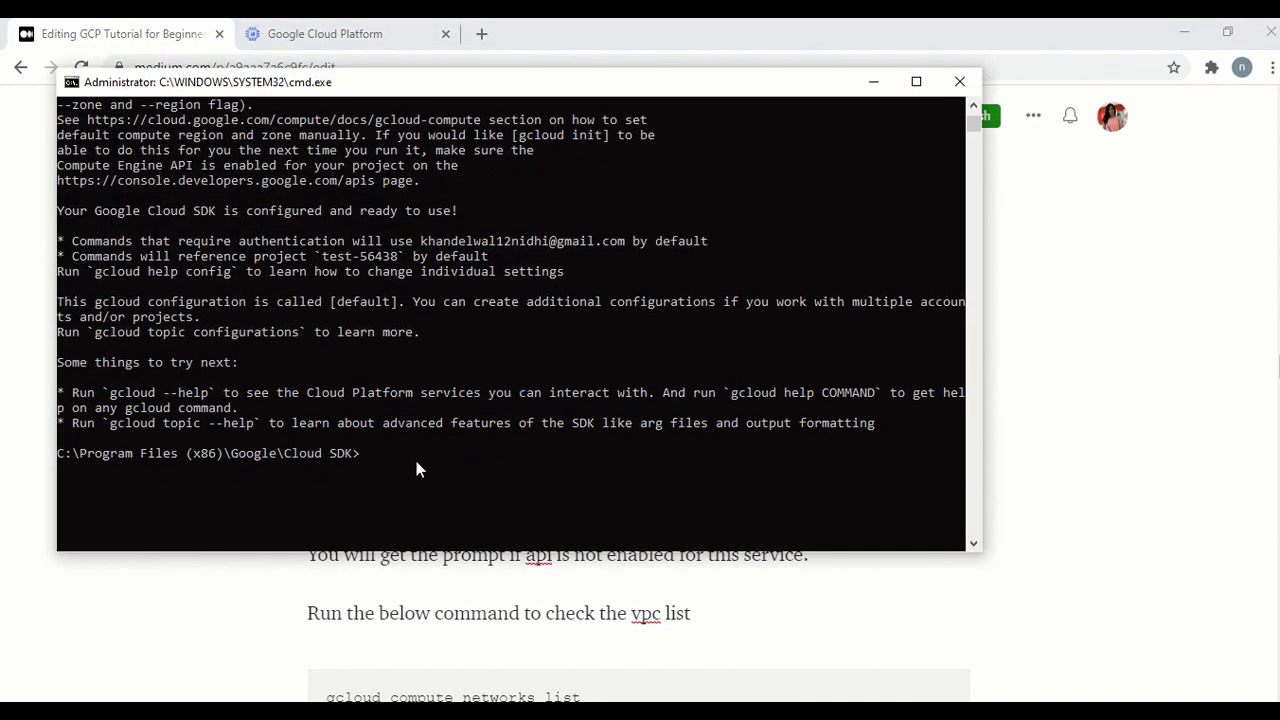
key("ctrl+v")
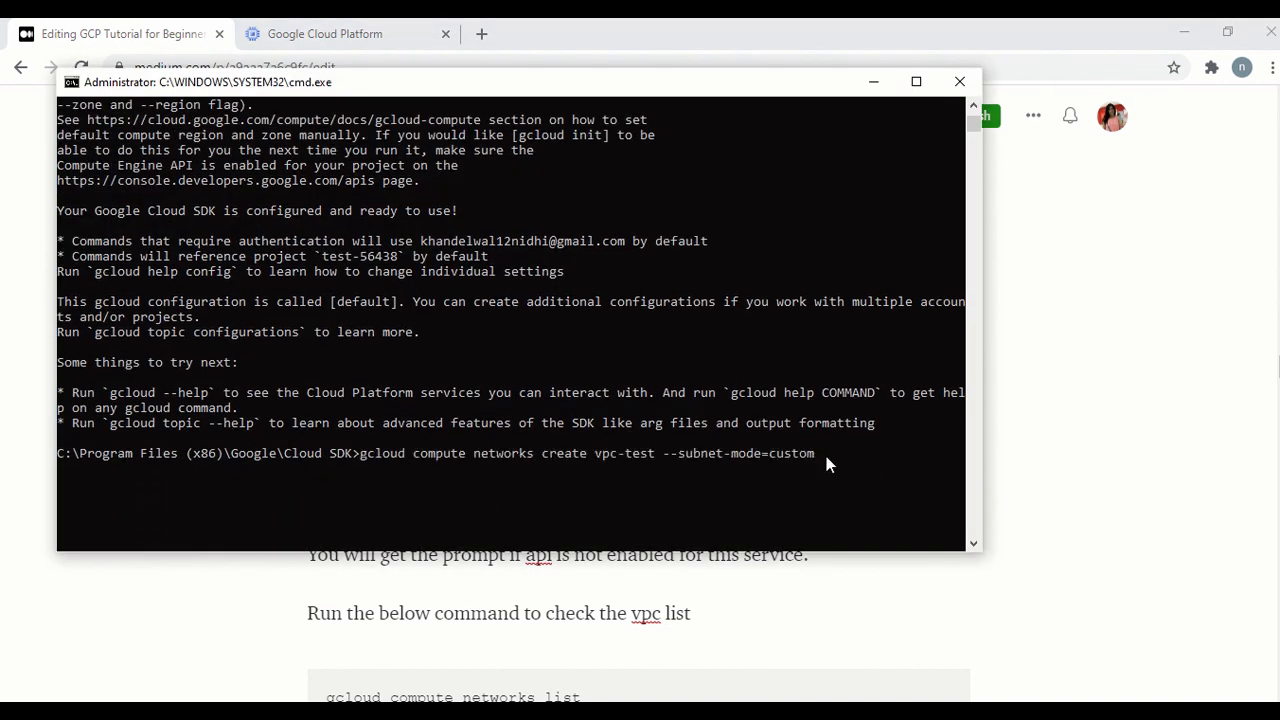
key("Return")
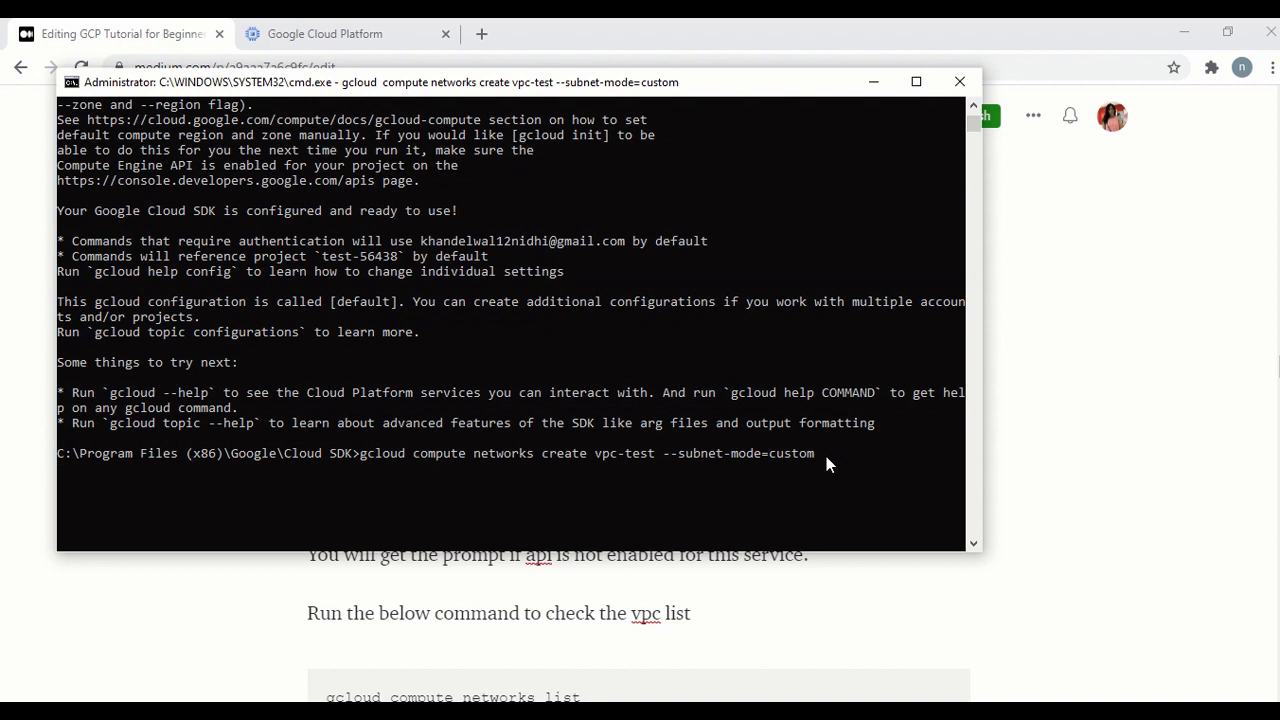
scroll(826, 456, "down", 1)
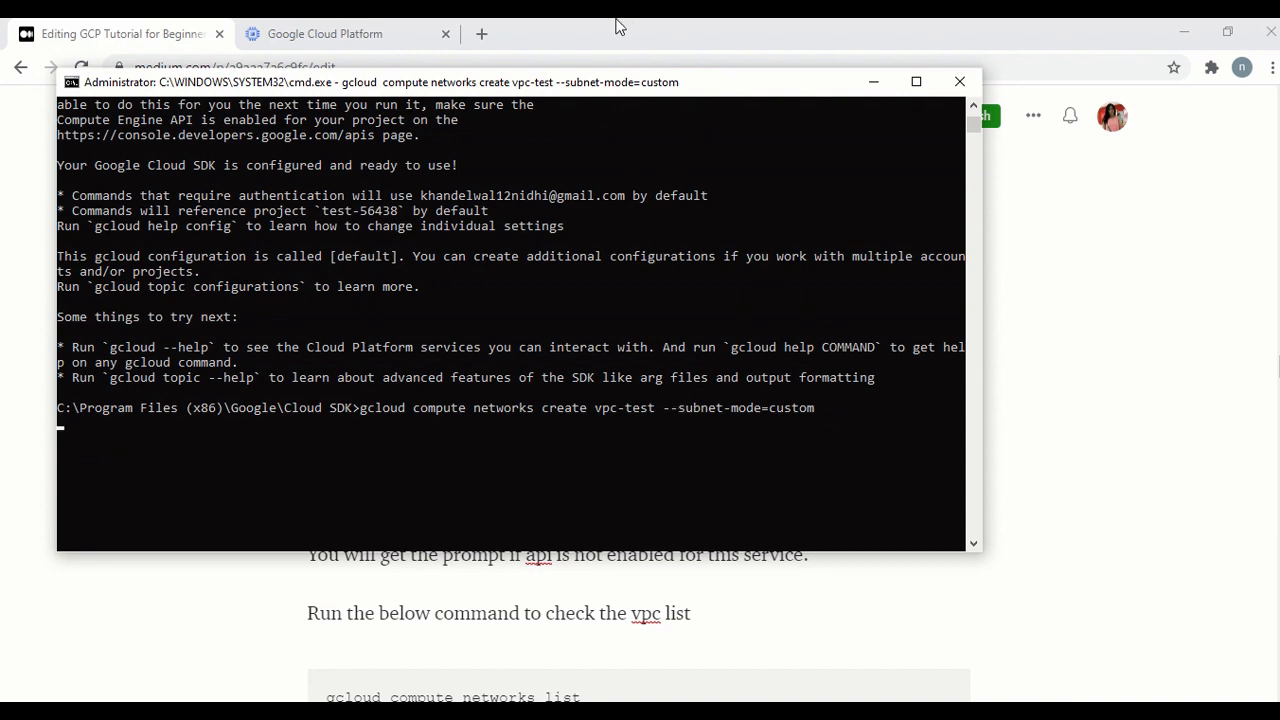
mouse_move(750, 41)
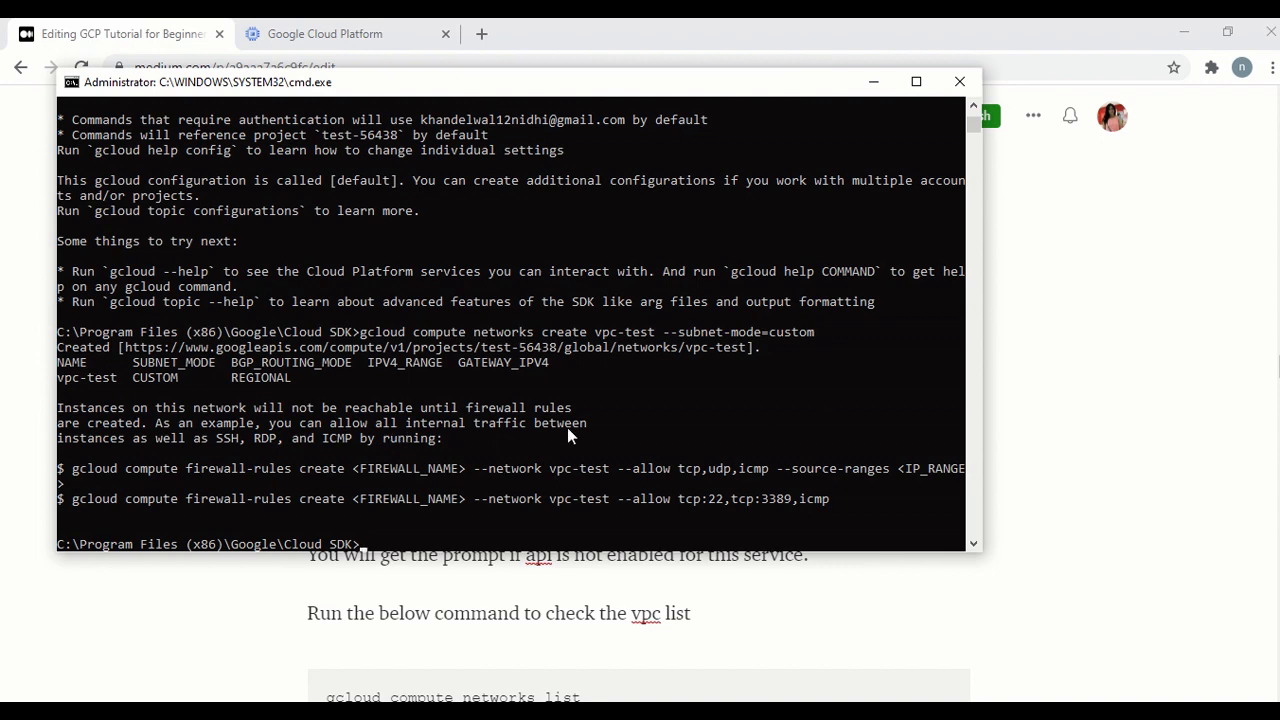
Copy gcloud compute networks list from the draft and run it in Command Prompt to check the VPC list.
left_click(1071, 447)
scroll(1071, 447, "down", 2)
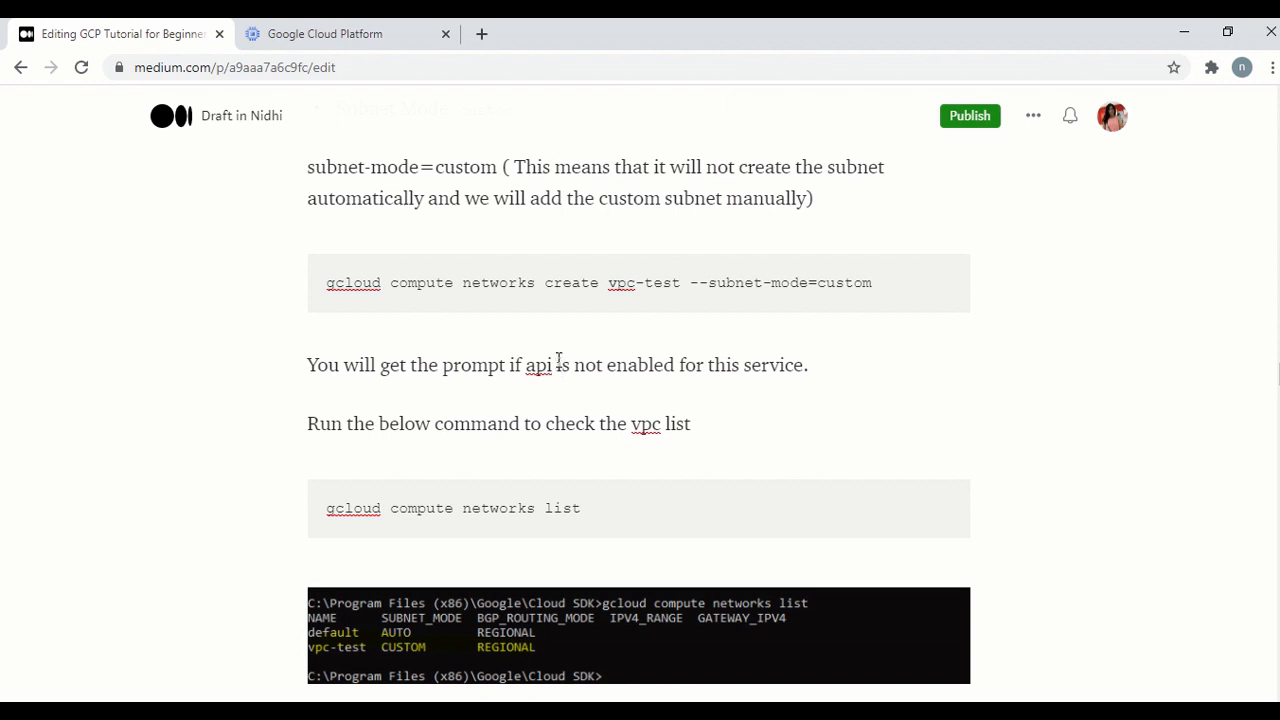
scroll(640, 378, "down", 2)
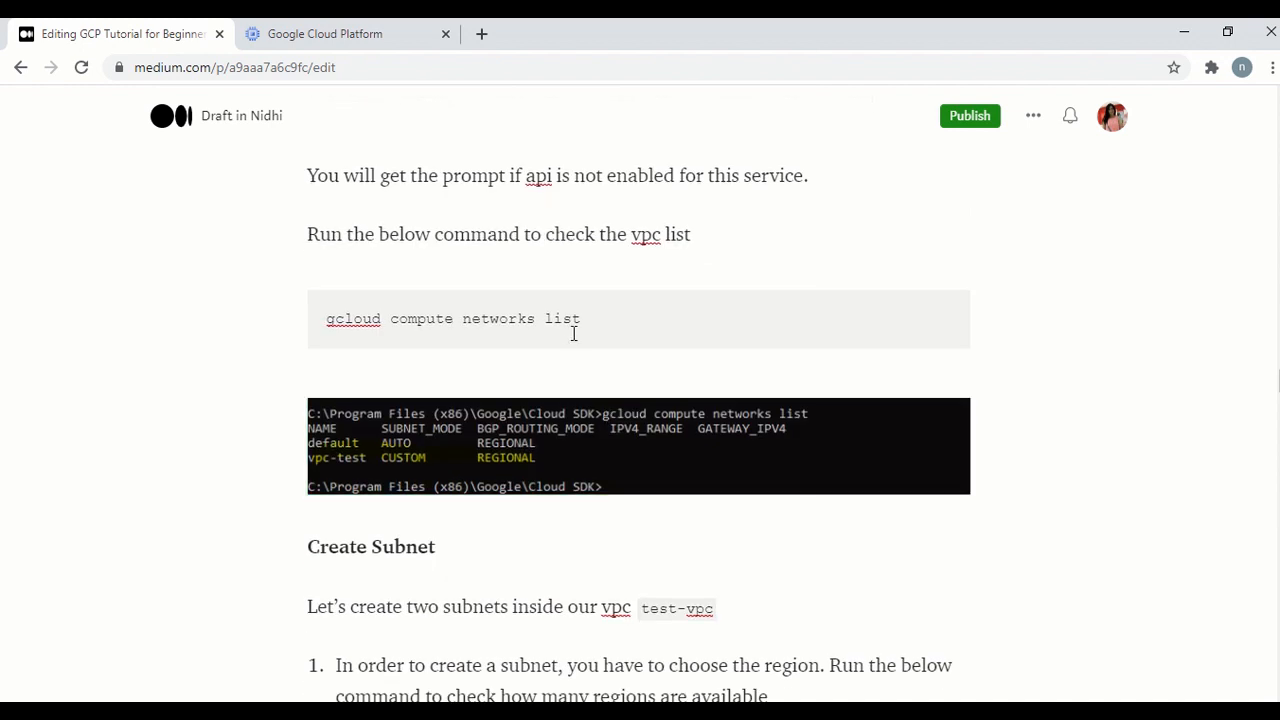
left_click_drag(581, 318, 320, 305)
key("ctrl+c")
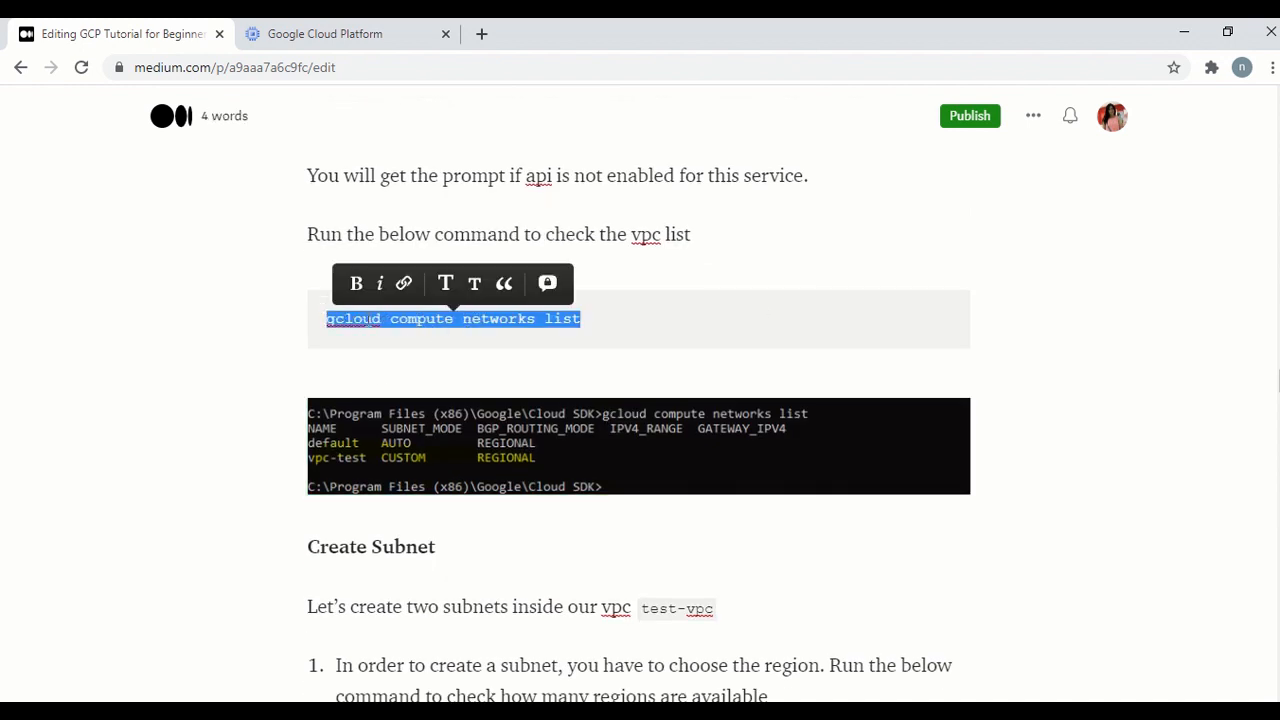
key("alt+Tab")
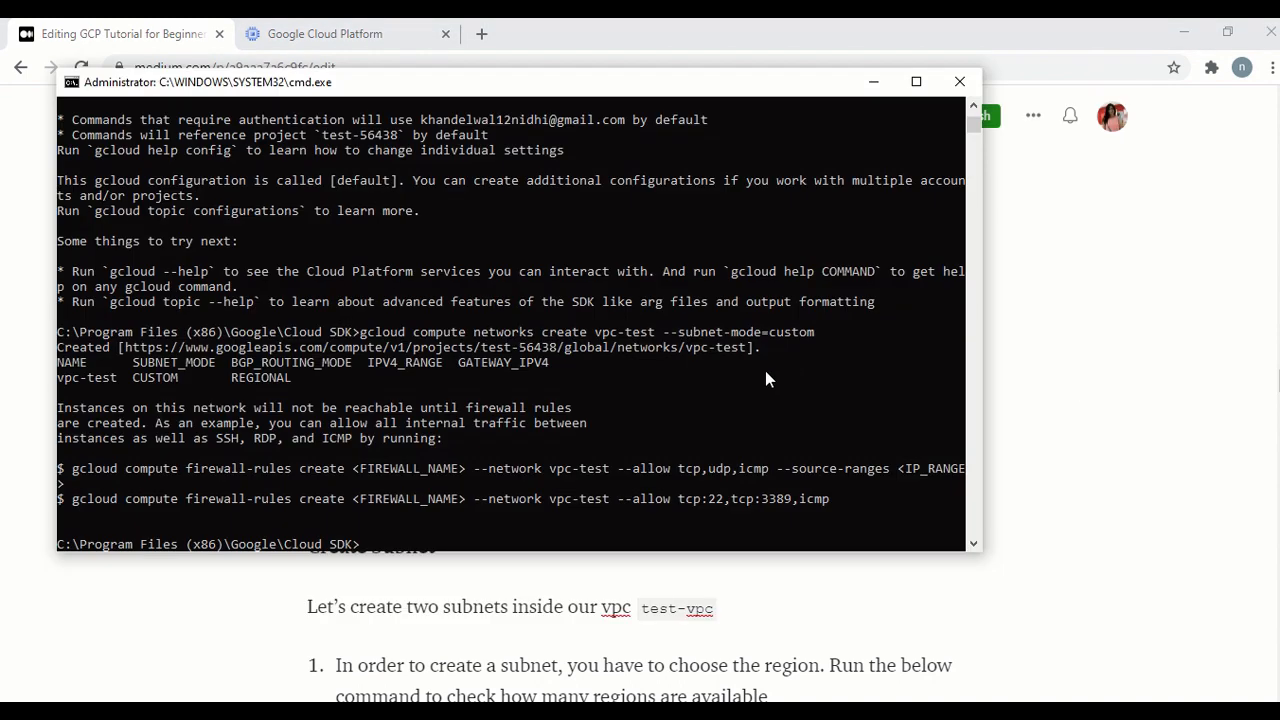
key("ctrl+v")
key("Return")
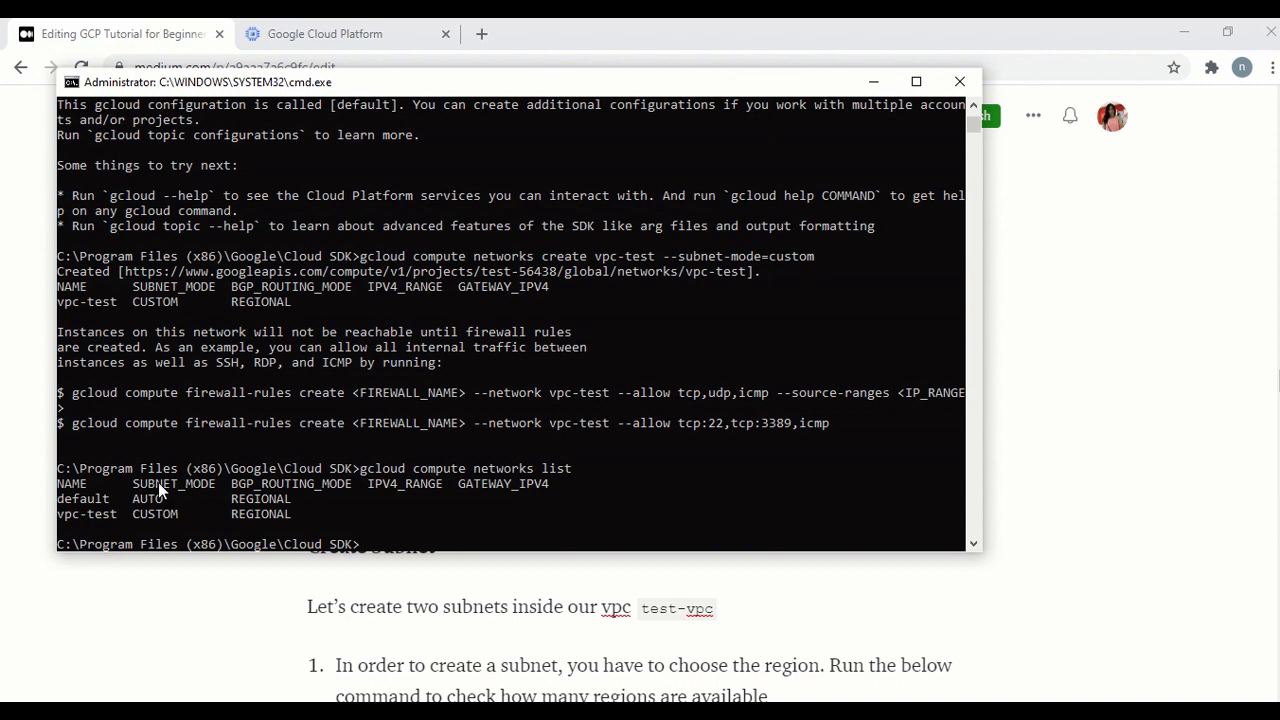
Copy gcloud compute regions list from the draft's "Create Subnet" section and run it in Command Prompt to check the available regions.
key("alt+Tab")
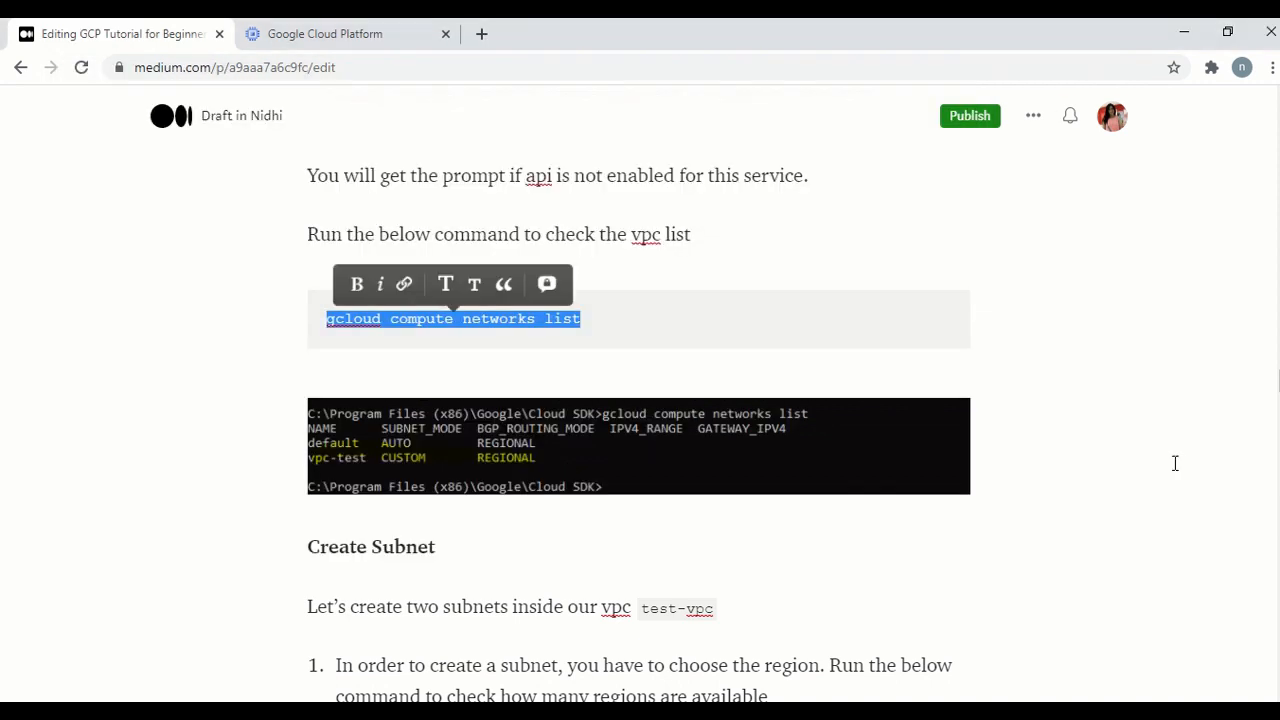
scroll(1035, 434, "down", 3)
scroll(1035, 434, "down", 2)
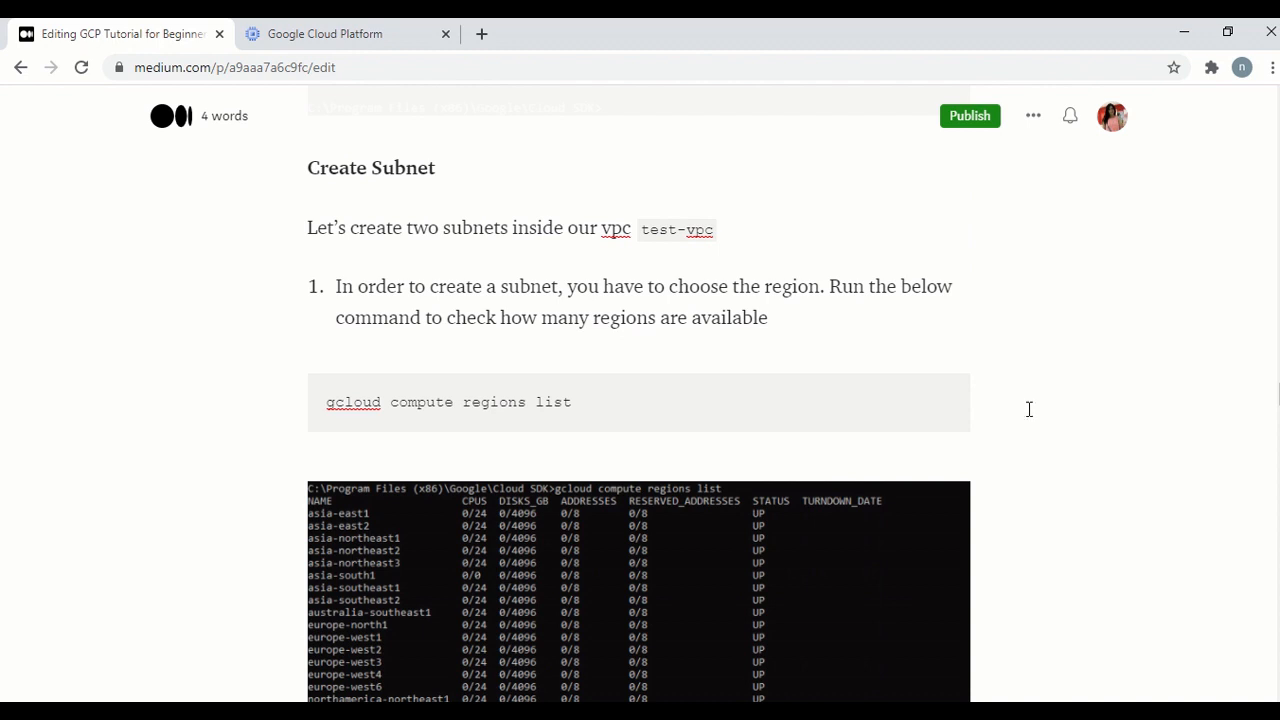
scroll(958, 378, "down", 1)
left_click(940, 397)
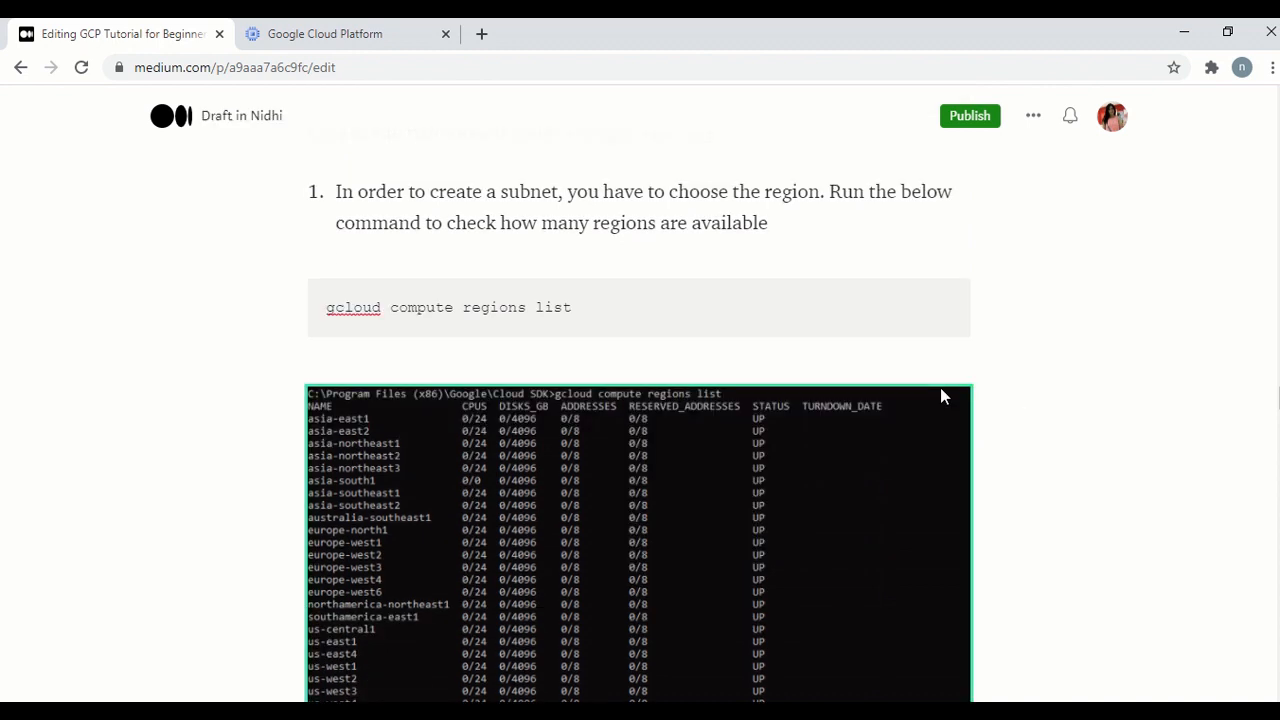
left_click(939, 382)
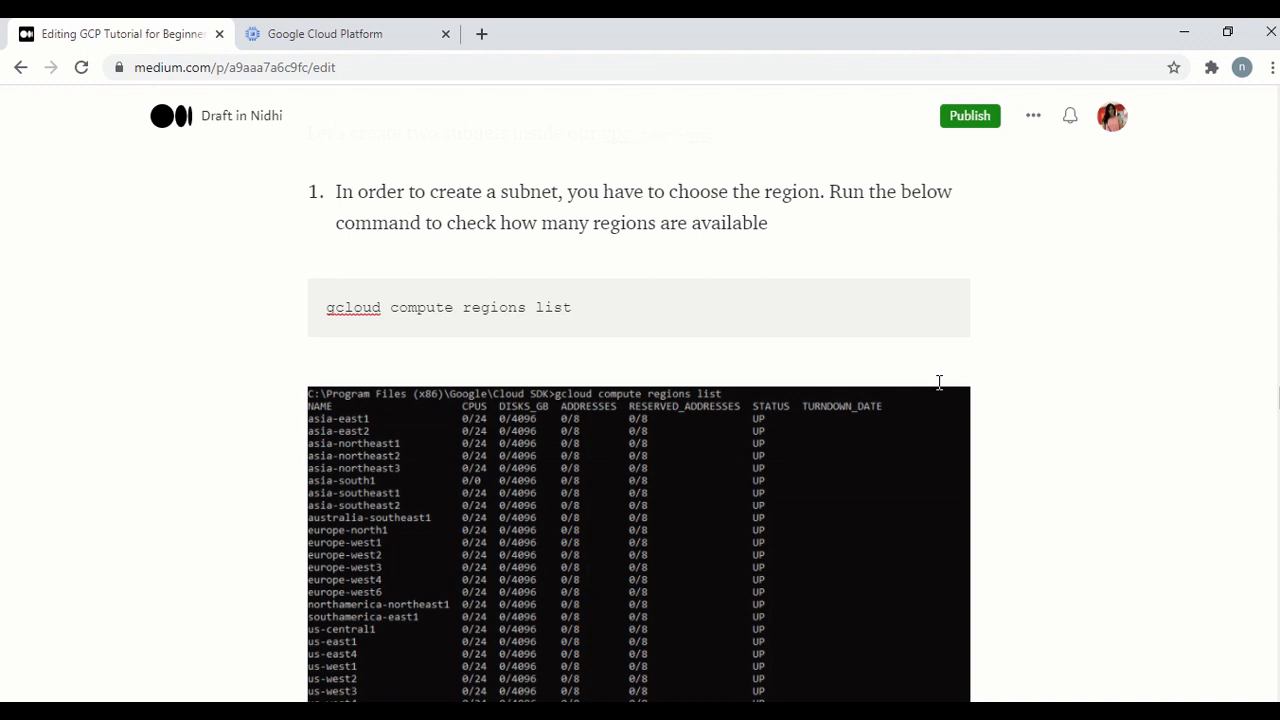
double_click(455, 308)
left_click(455, 310)
key("ctrl+c")
scroll(884, 392, "down", 1)
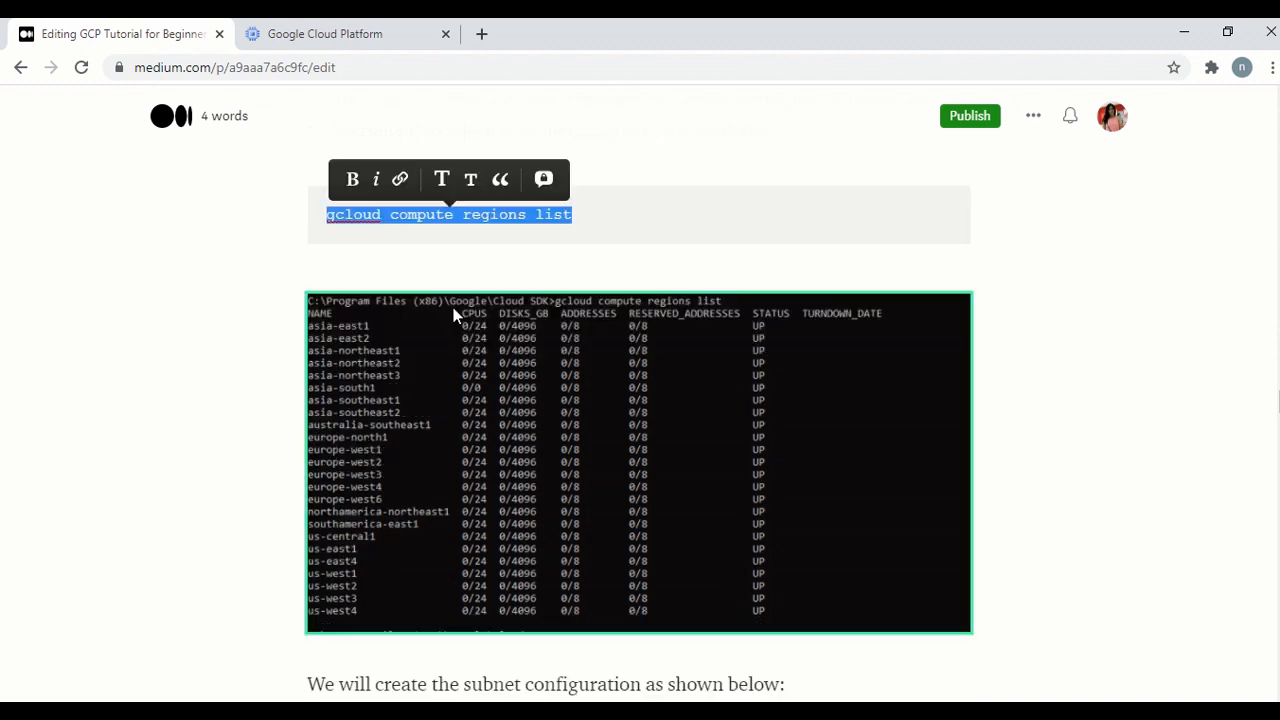
key("alt+Tab")
key("ctrl+v")
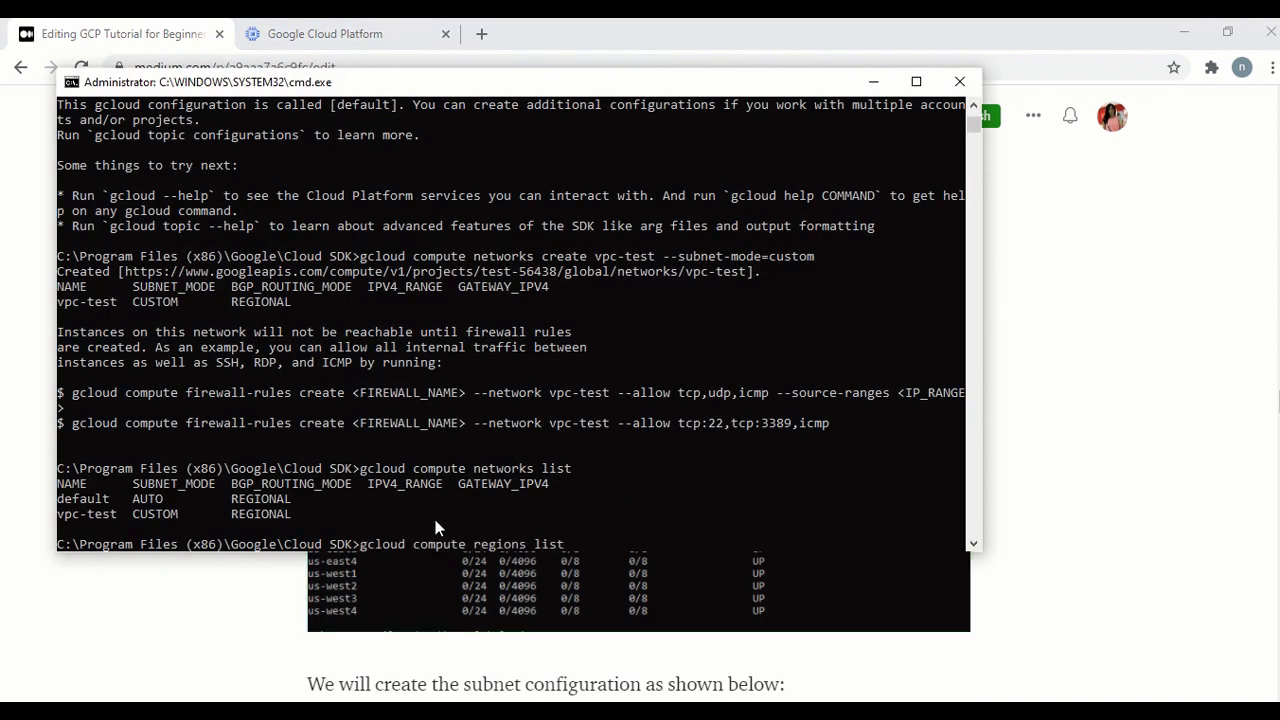
key("Return")
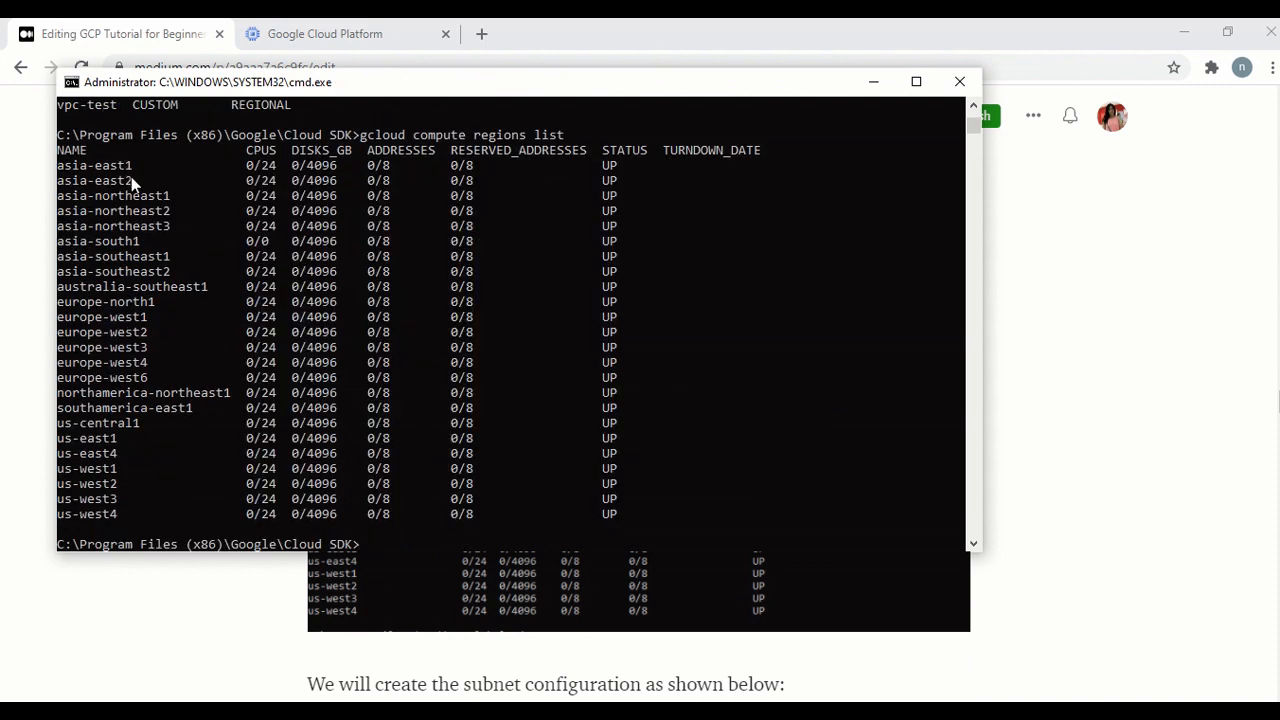
Return to the draft and examine the subnet configuration table and the gcloud subnets create commands below it.
key("alt+Tab")
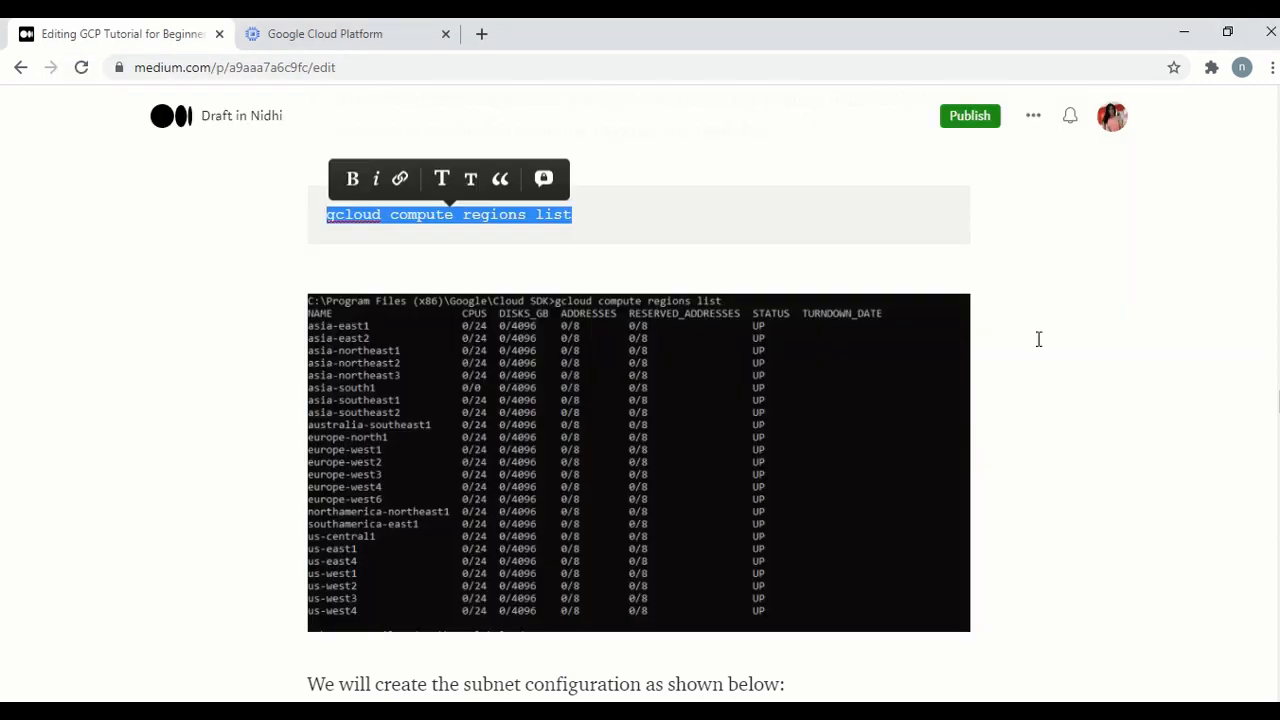
scroll(977, 366, "down", 4)
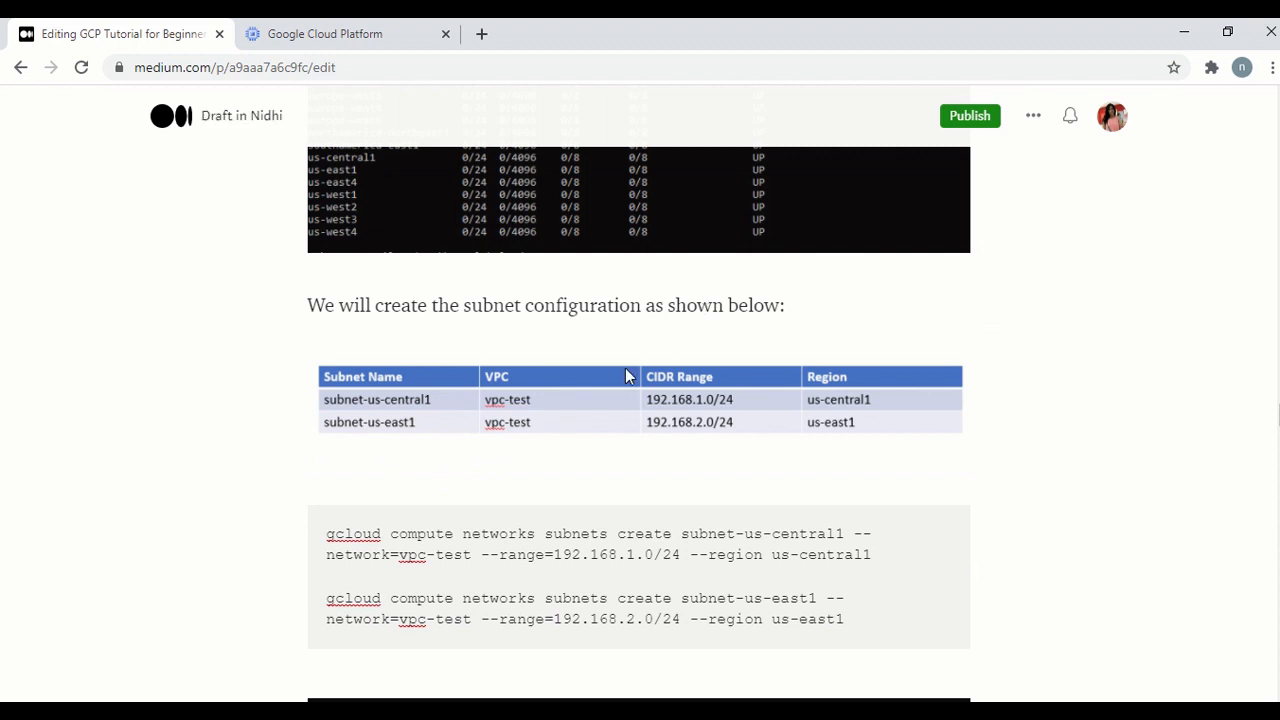
left_click(517, 380)
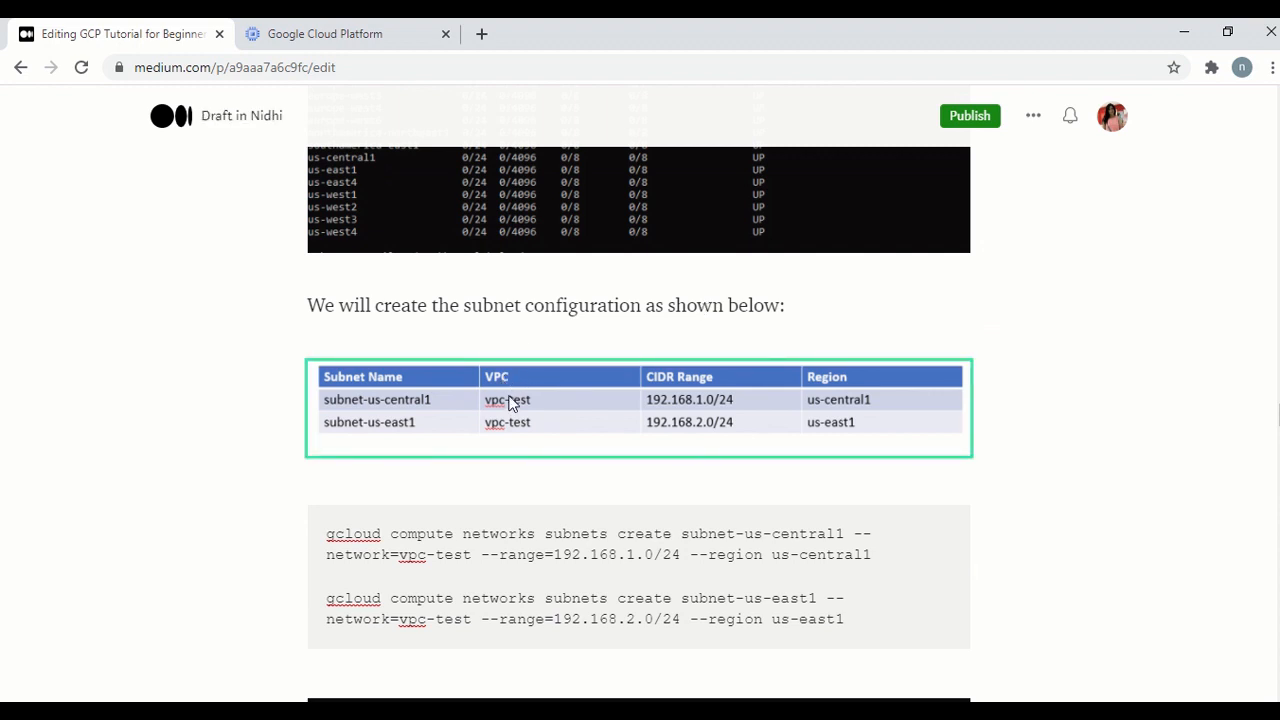
left_click(518, 504)
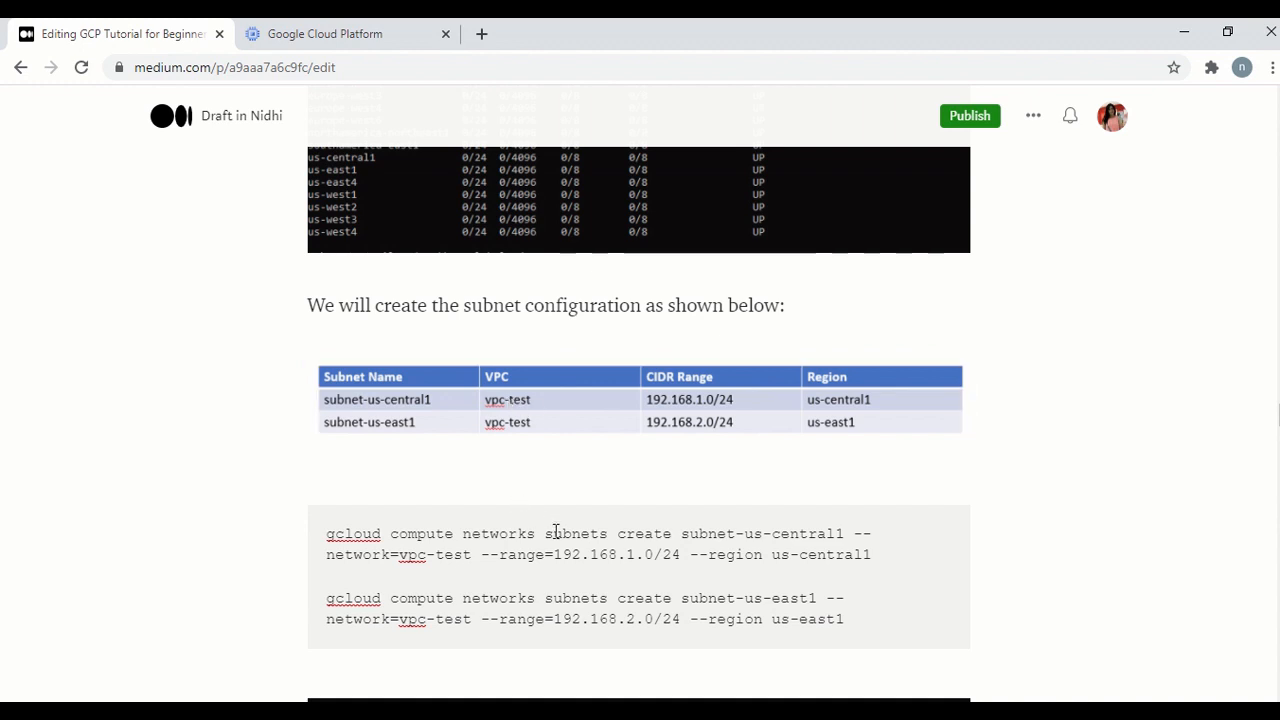
left_click(410, 401)
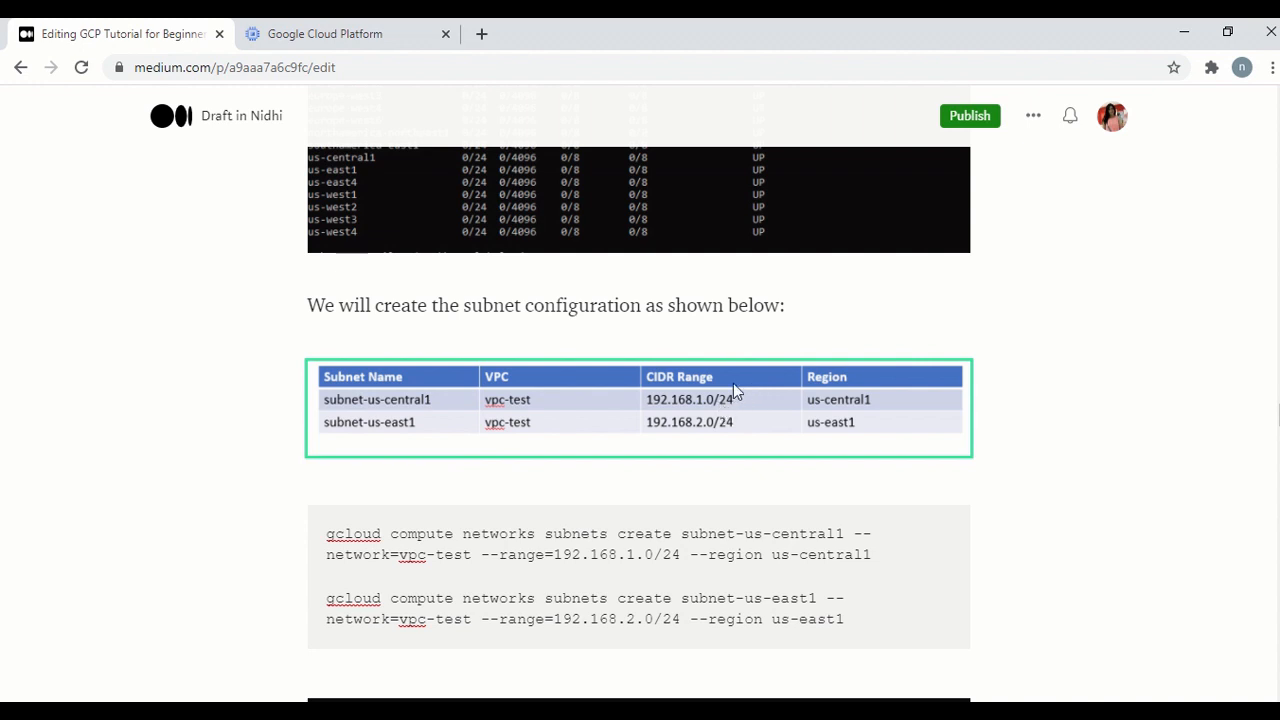
left_click(883, 521)
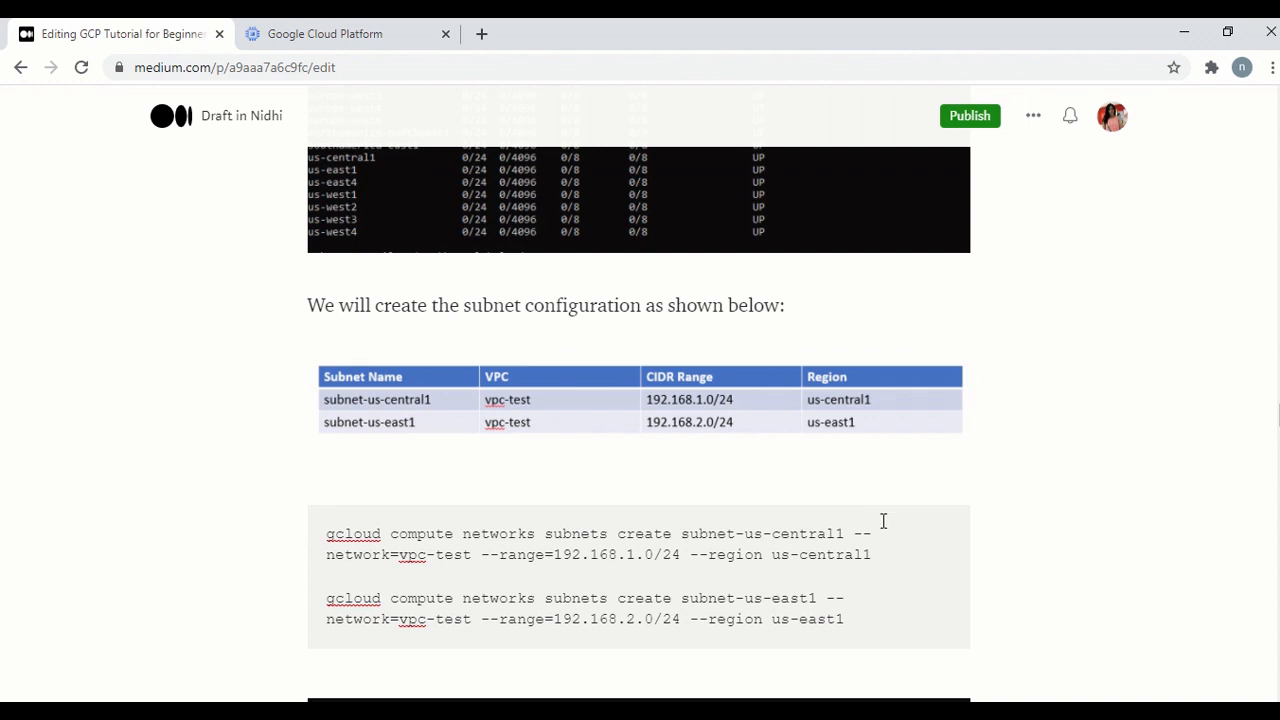
scroll(883, 521, "down", 2)
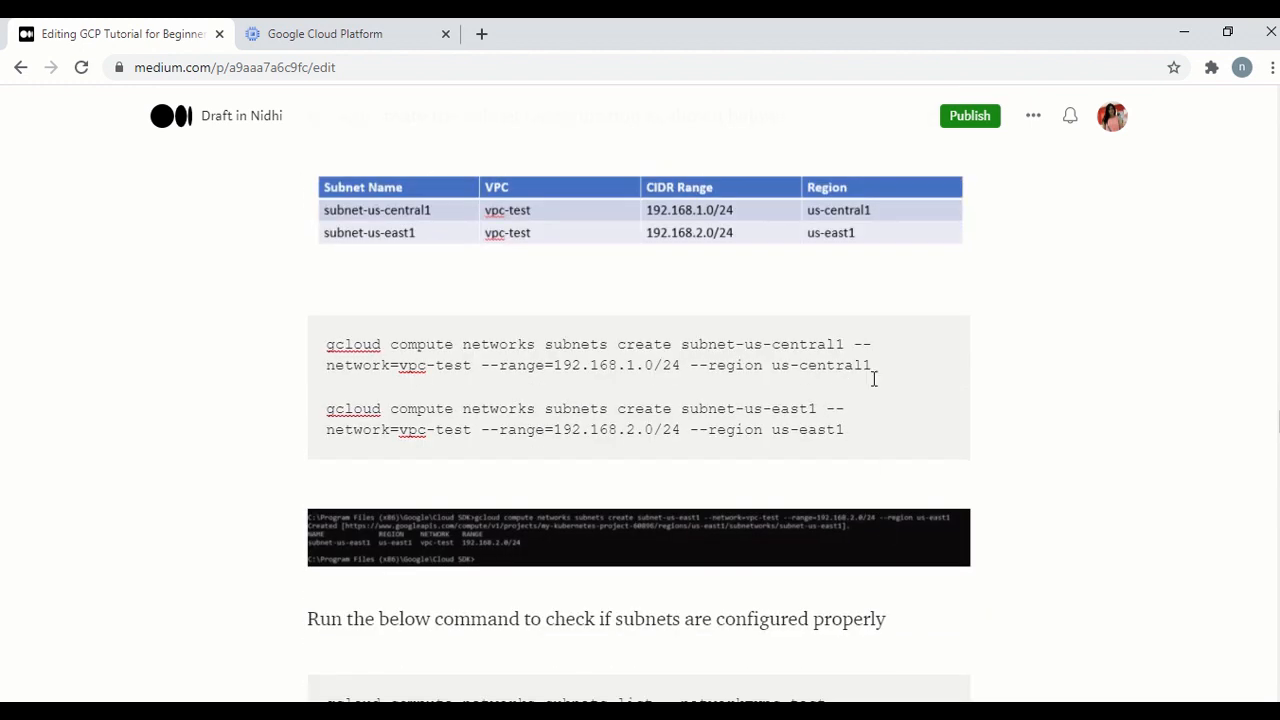
double_click(575, 344)
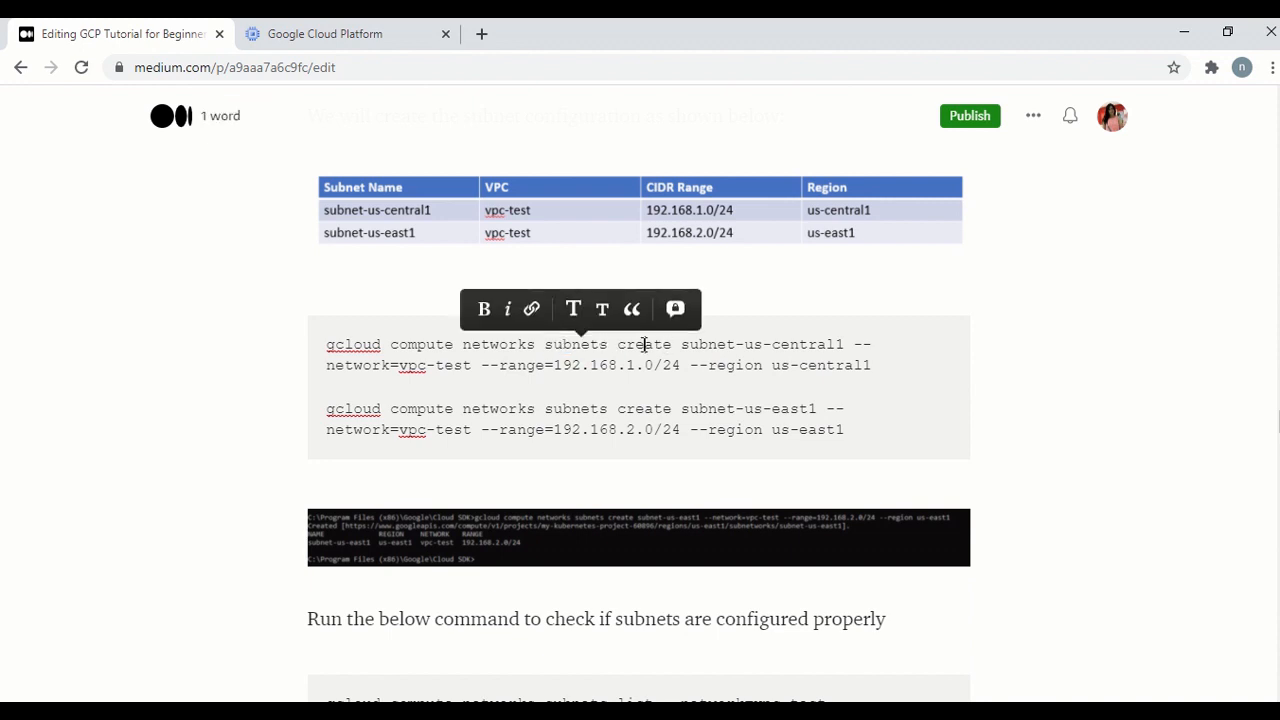
double_click(645, 344)
left_click(682, 346)
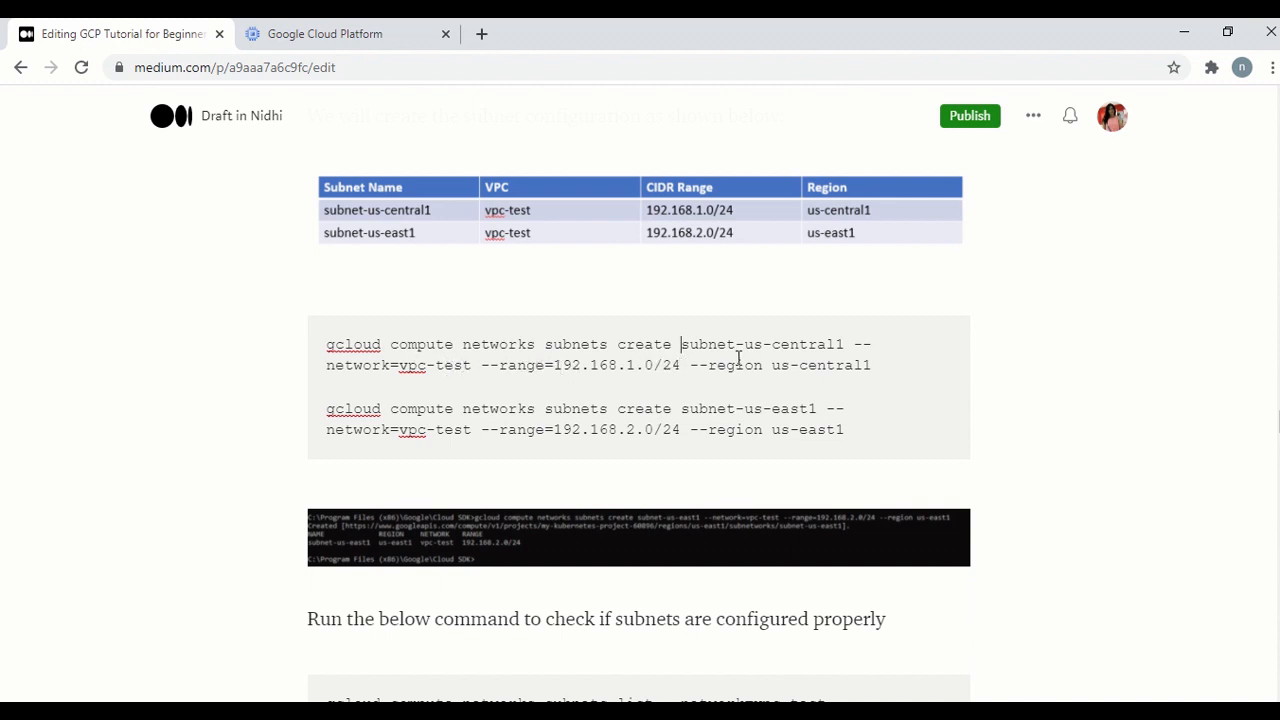
Run gcloud compute networks subnets create subnet-us-central1 --network=vpc-test --range=192.168.1.0/24 --region us-central1 from the draft in Command Prompt.
left_click_drag(874, 365, 327, 345)
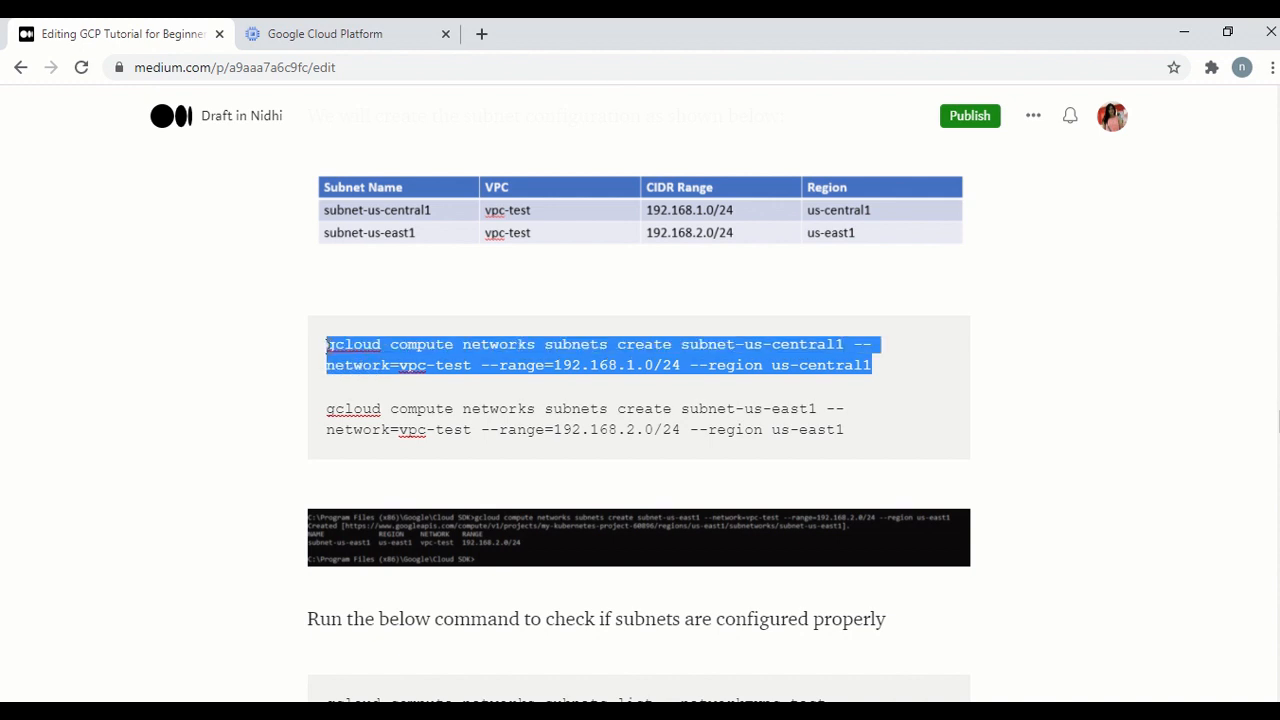
key("alt+Tab")
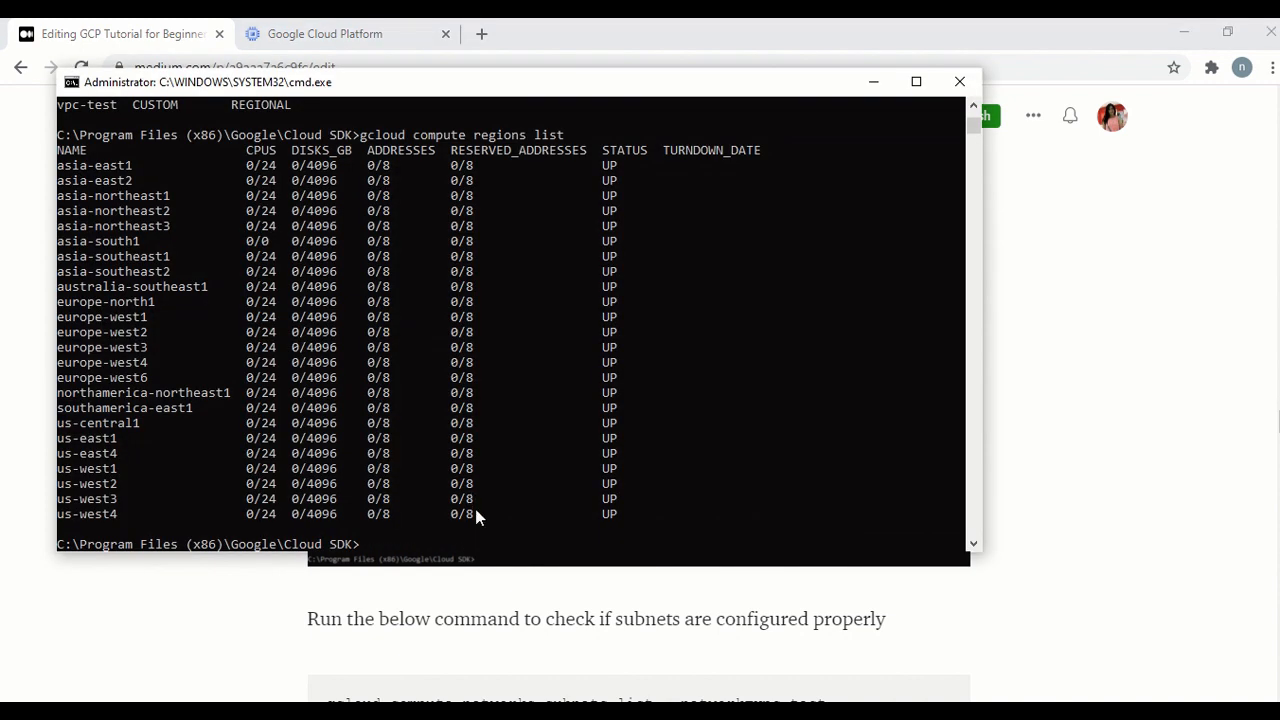
type("gcloud compute networks subnets create subnet-us-central1 --network=vpc-test --range=192.168.1.0/24 --region us-central1")
key("Return")
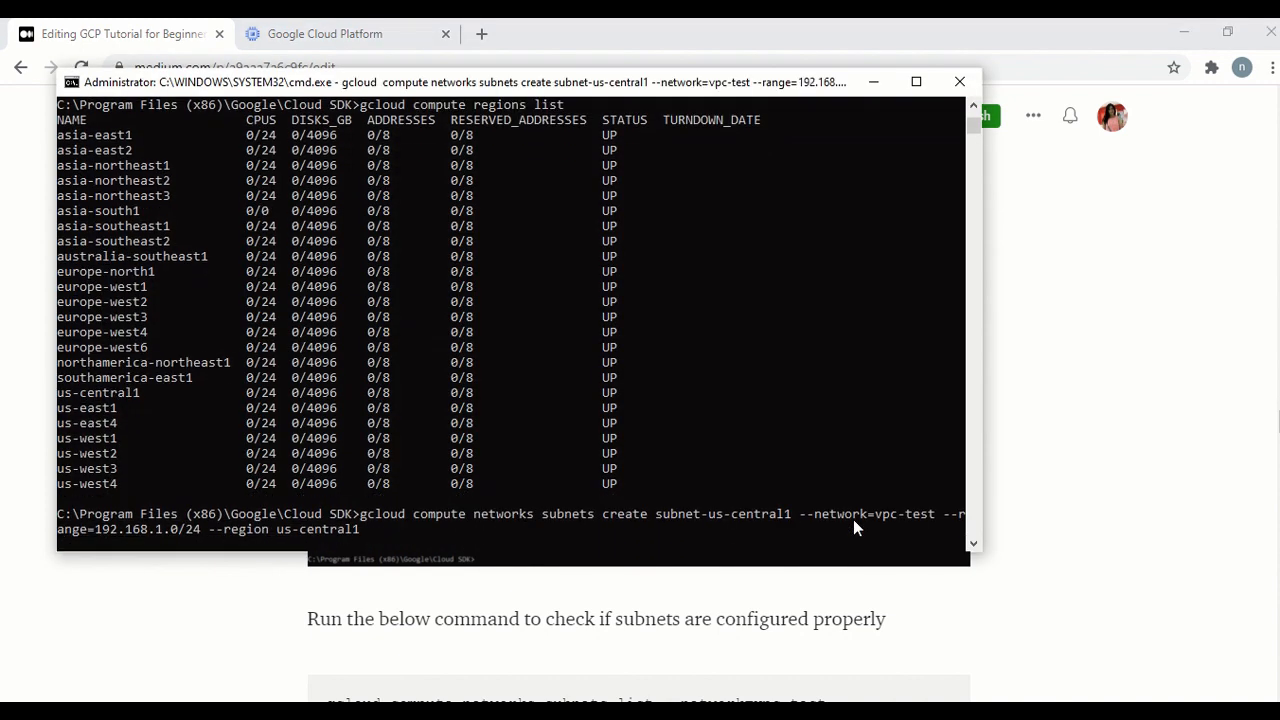
left_click_drag(688, 84, 760, 112)
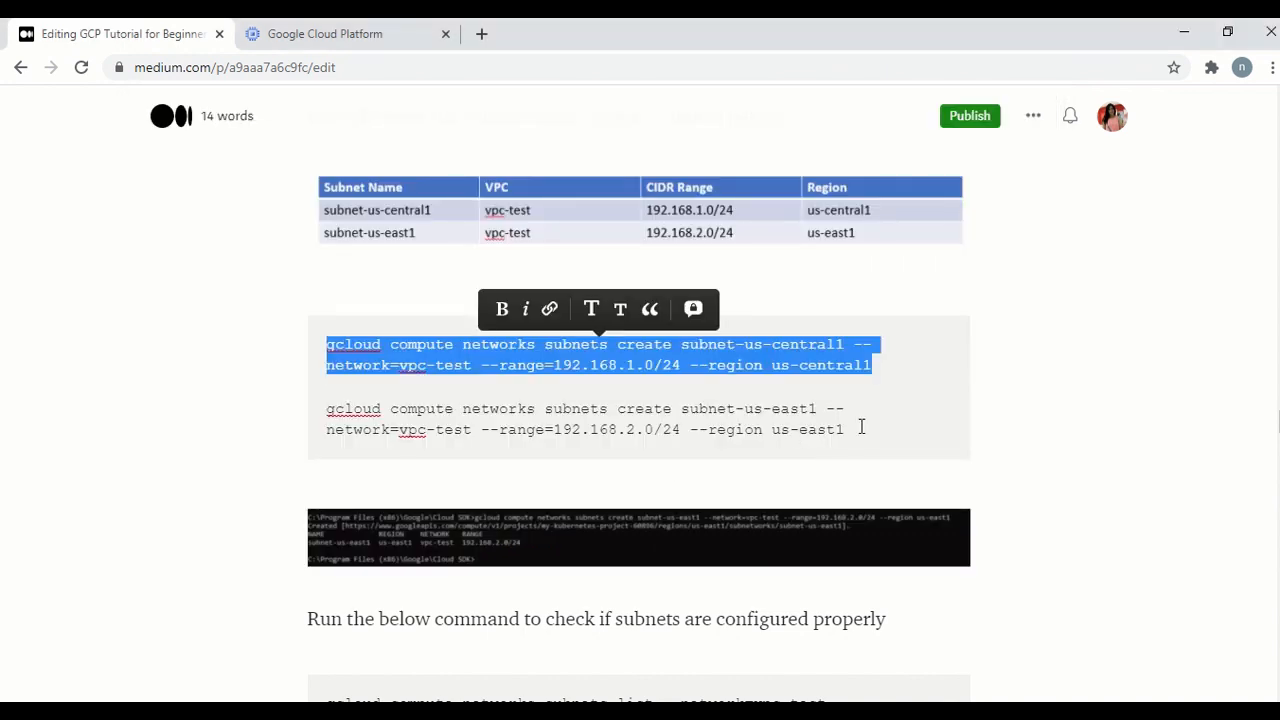
Copy gcloud compute networks subnets create subnet-us-east1 --network=vpc-test --range=192.168.2.0/24 --region us-east1 from the draft and run it in Command Prompt.
left_click_drag(860, 429, 327, 397)
key("ctrl+c")
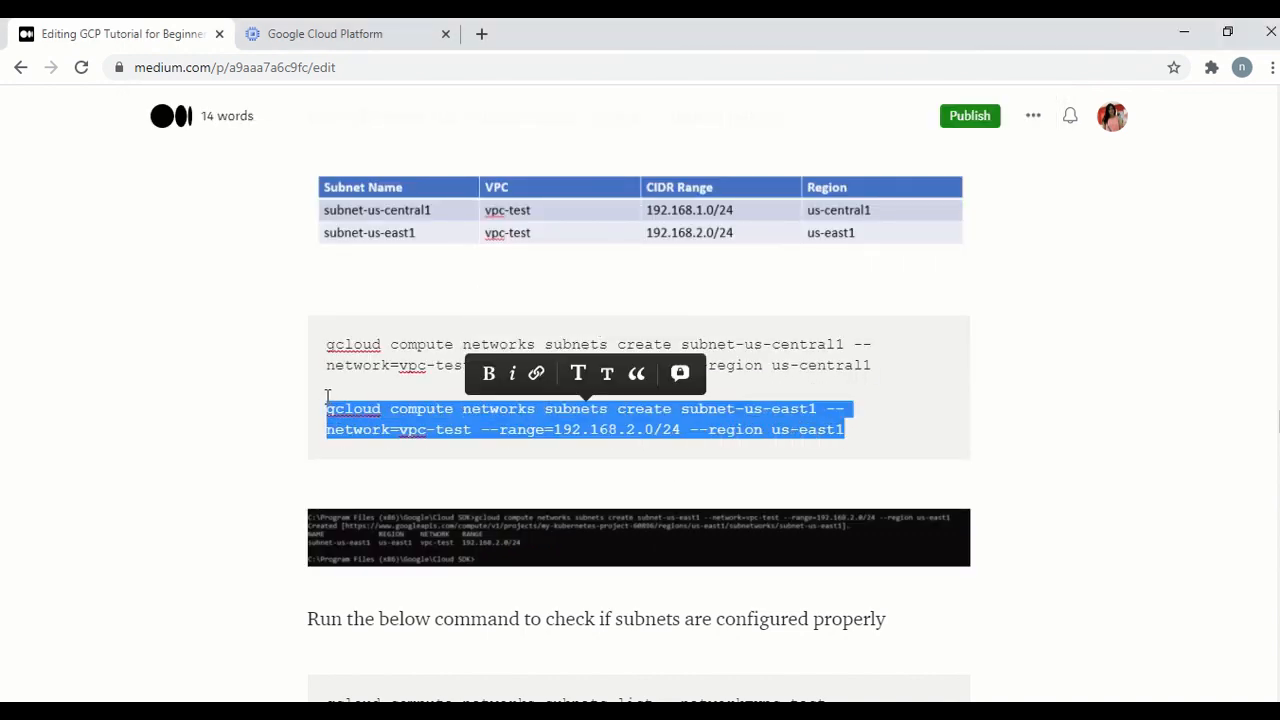
key("alt+Tab")
right_click(500, 555)
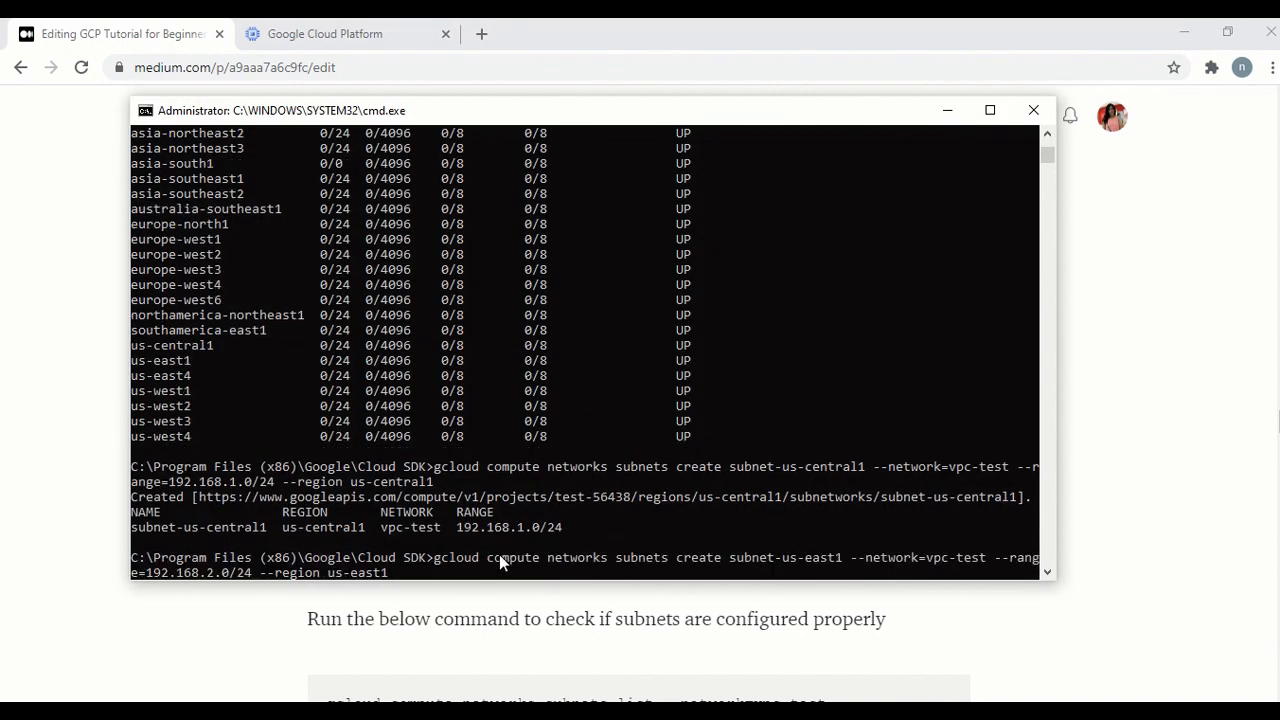
key("Return")
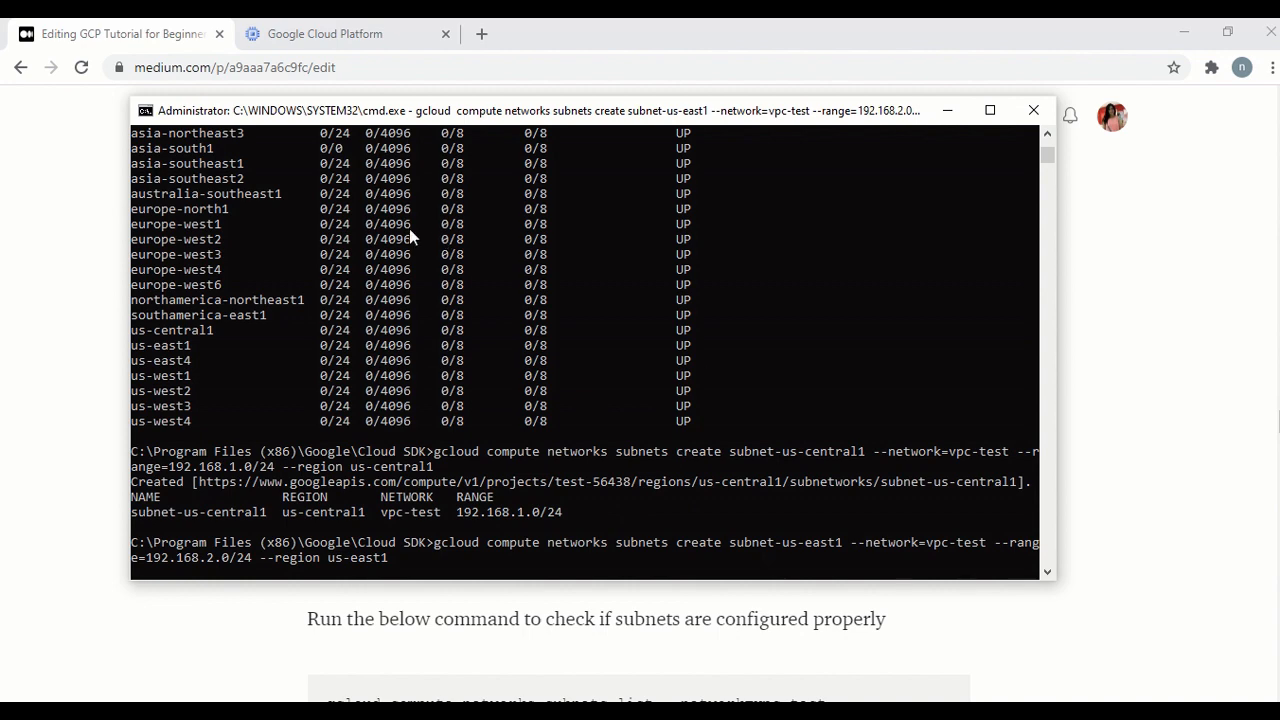
Check the subnets of vpc-test on the VPC networks page of the Google Cloud console and locate the VPC network entry under Networking.
left_click(285, 36)
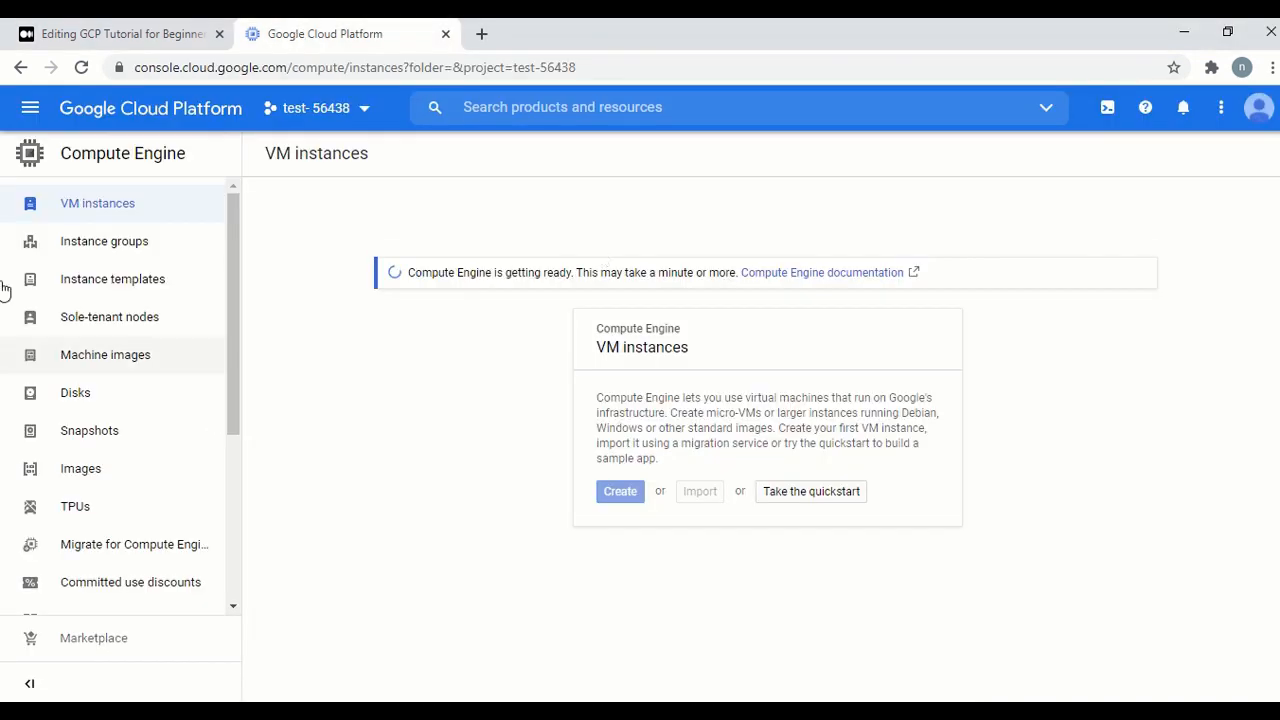
scroll(233, 440, "down", 3)
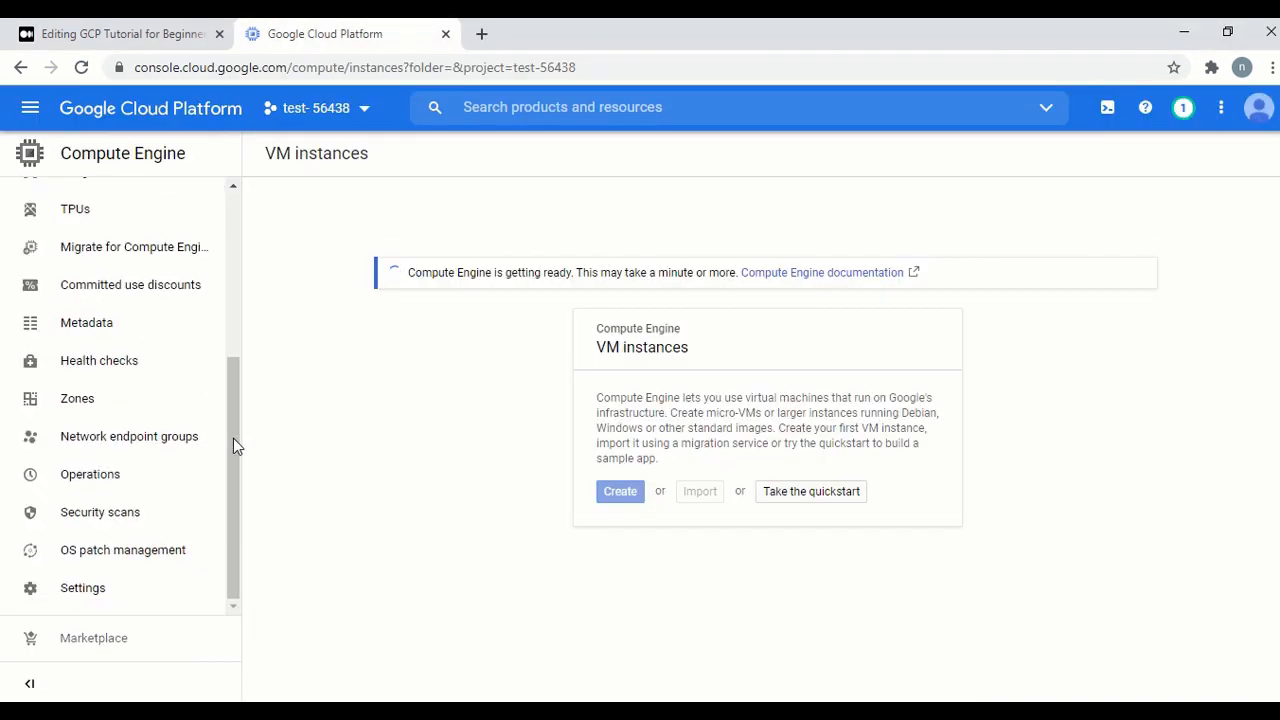
scroll(231, 482, "up", 3)
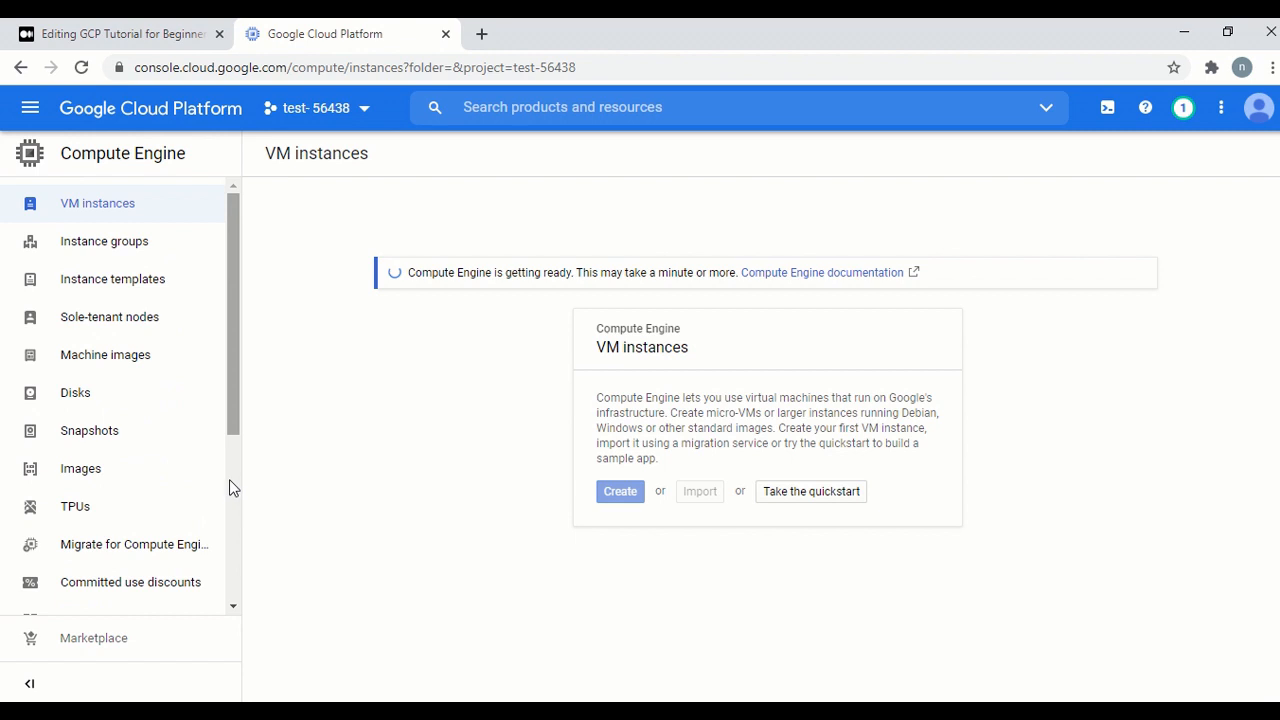
left_click(31, 117)
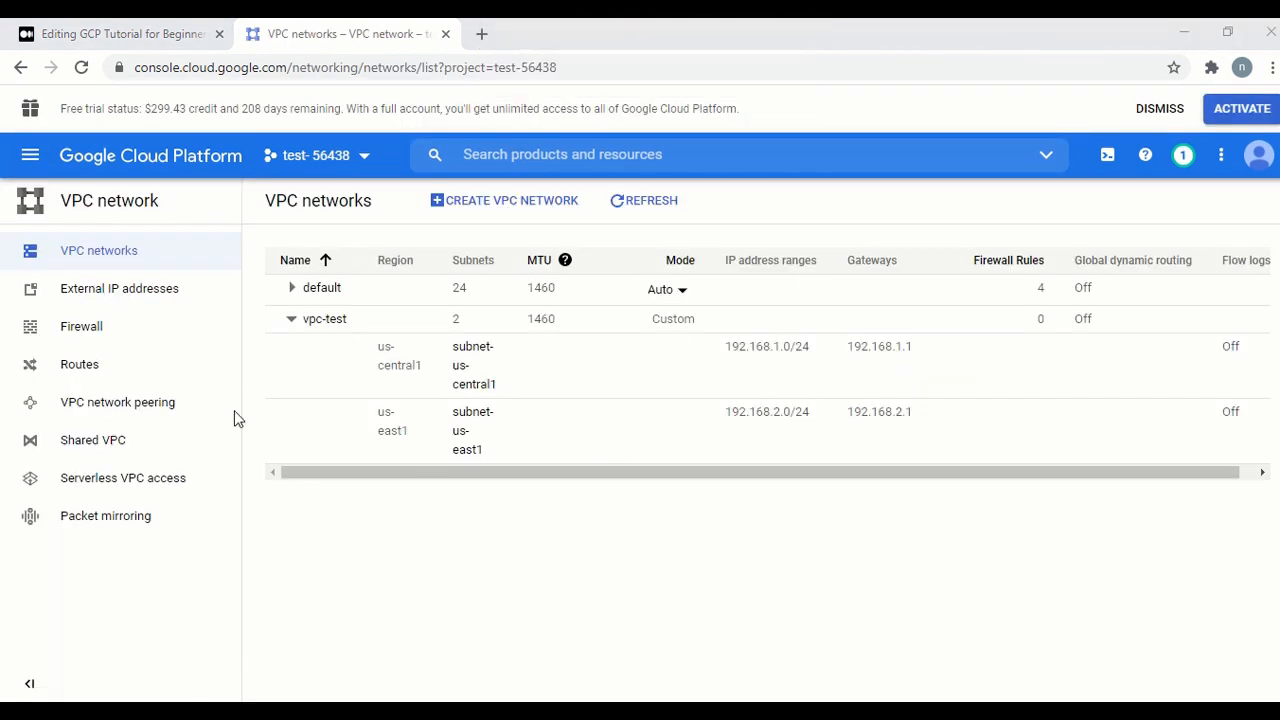
left_click(30, 155)
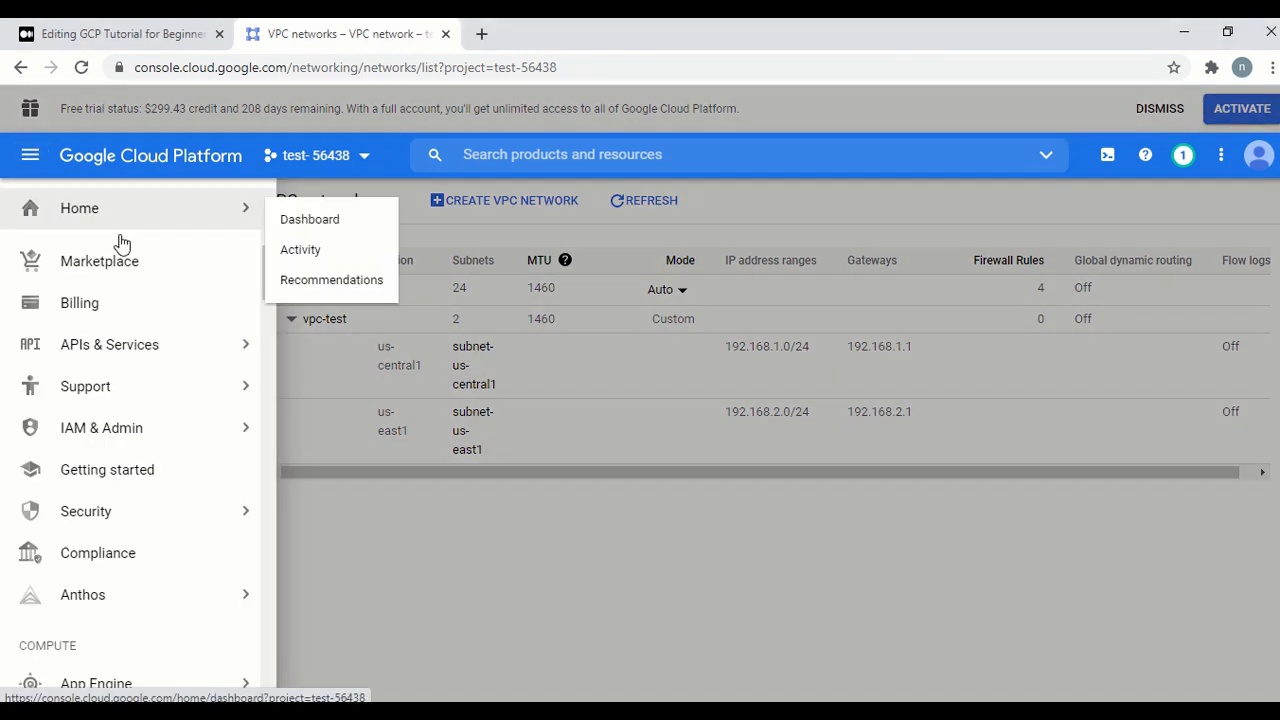
scroll(223, 535, "down", 6)
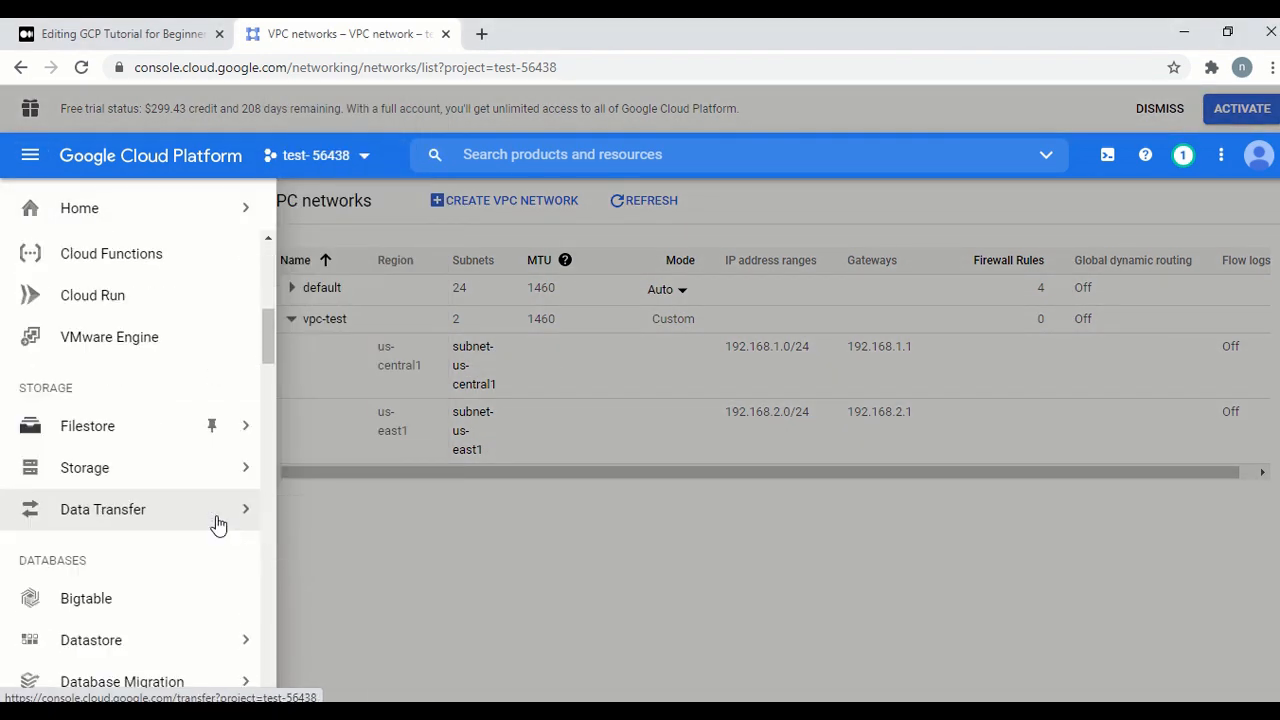
scroll(218, 525, "down", 5)
mouse_move(145, 462)
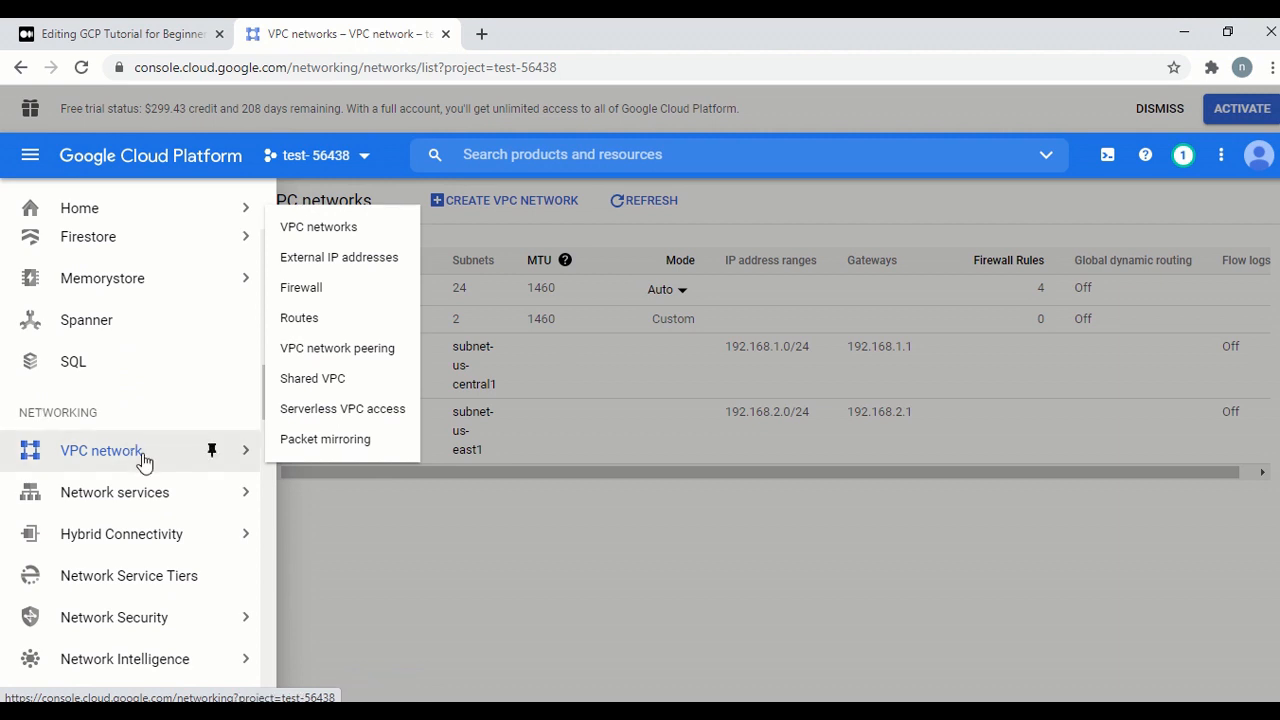
left_click(495, 543)
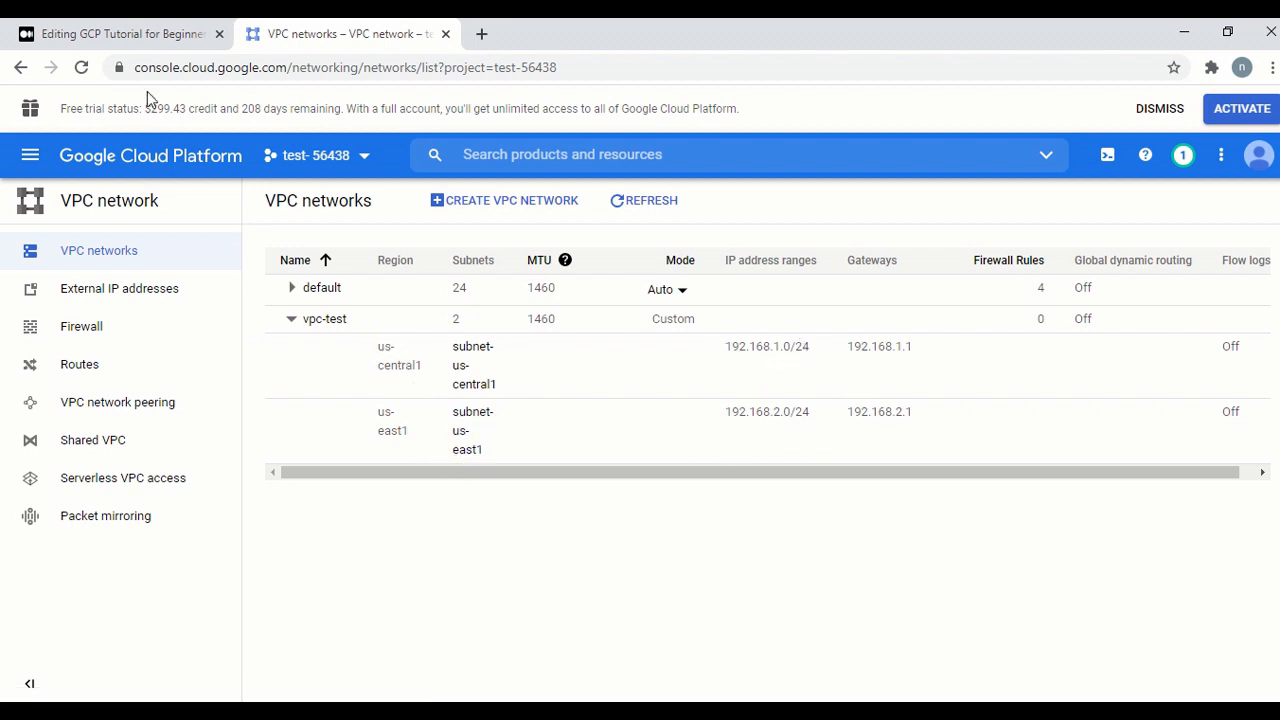
Copy gcloud compute networks subnets list --network=vpc-test from the draft and run it in Command Prompt to check the subnets.
left_click(110, 34)
scroll(668, 455, "down", 2)
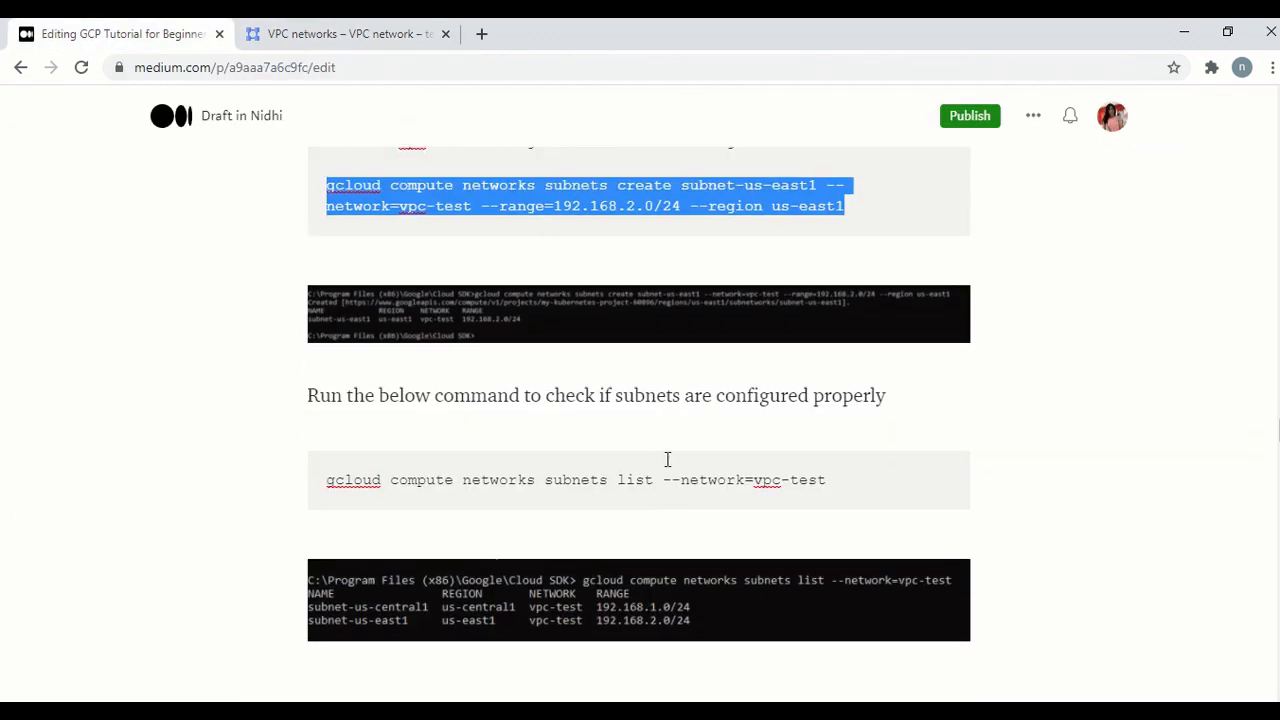
scroll(668, 459, "down", 1)
double_click(770, 419)
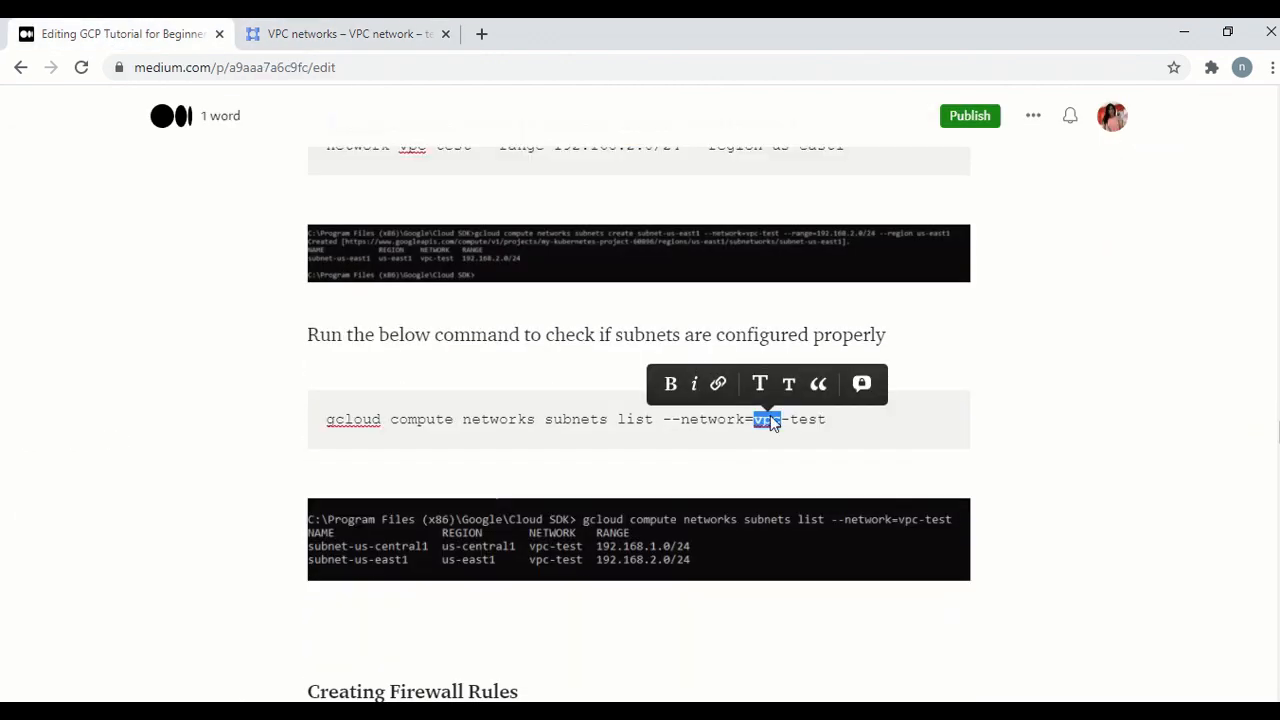
triple_click(770, 419)
key("ctrl+c")
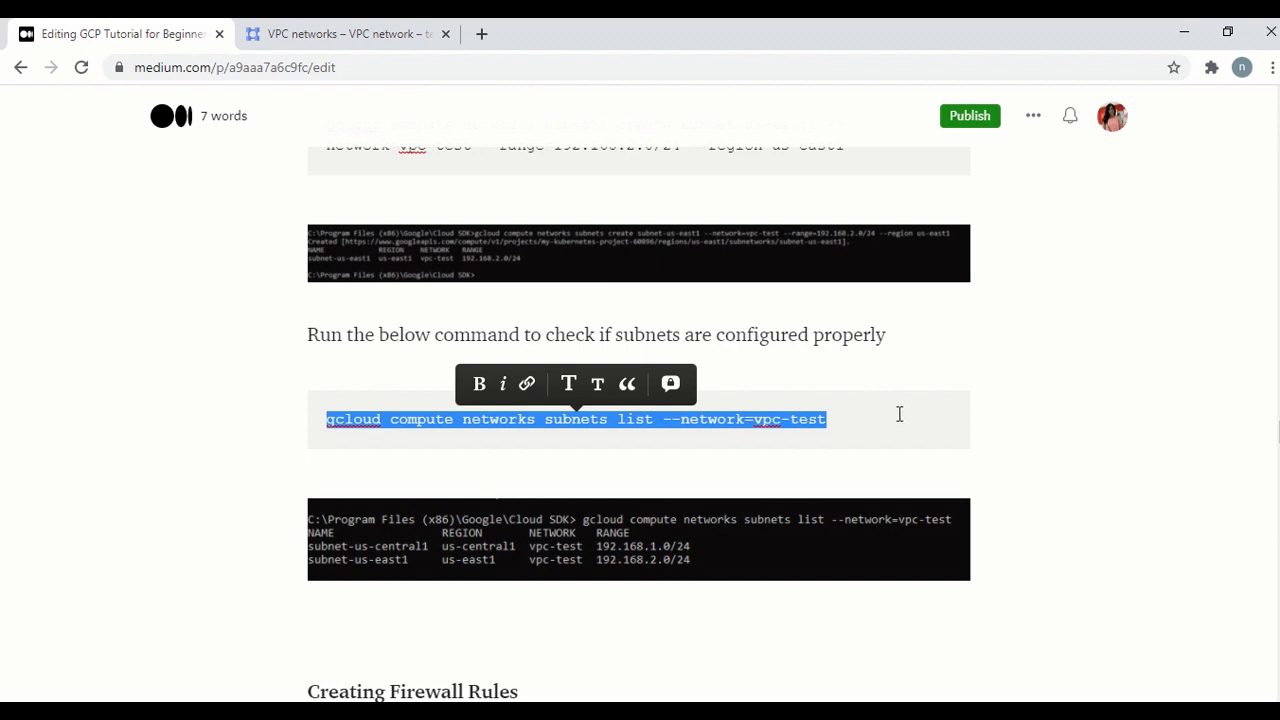
key("alt+Tab")
key("ctrl+v")
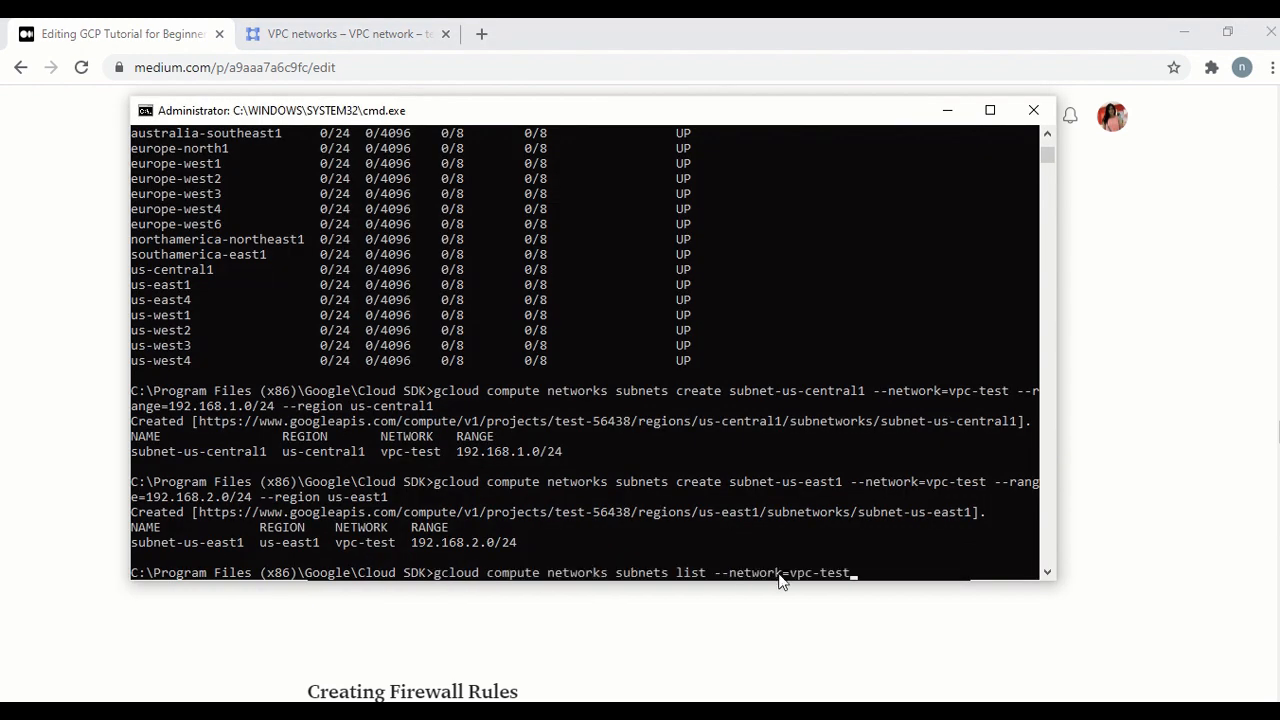
key("Return")
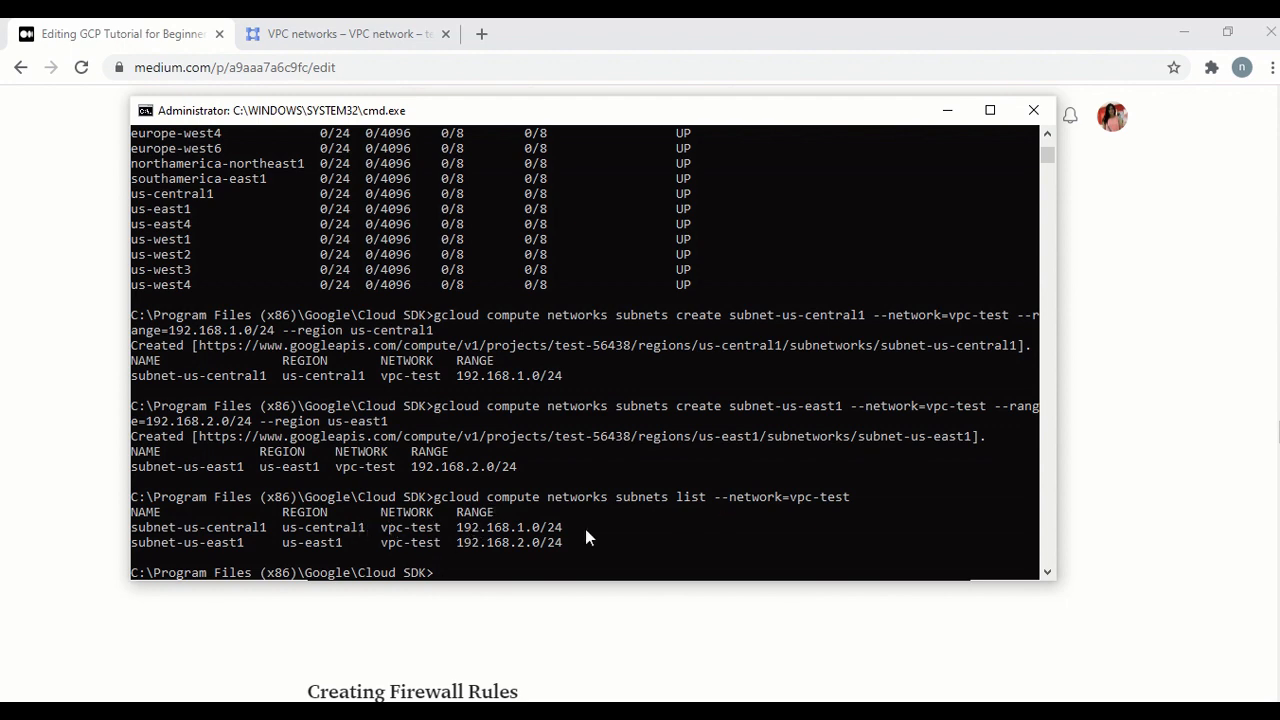
Read the draft's "Creating Firewall Rules" section, examining the table of rule names, target VPC, allowed ports, sources and network tags.
key("alt+Tab")
scroll(1080, 386, "down", 2)
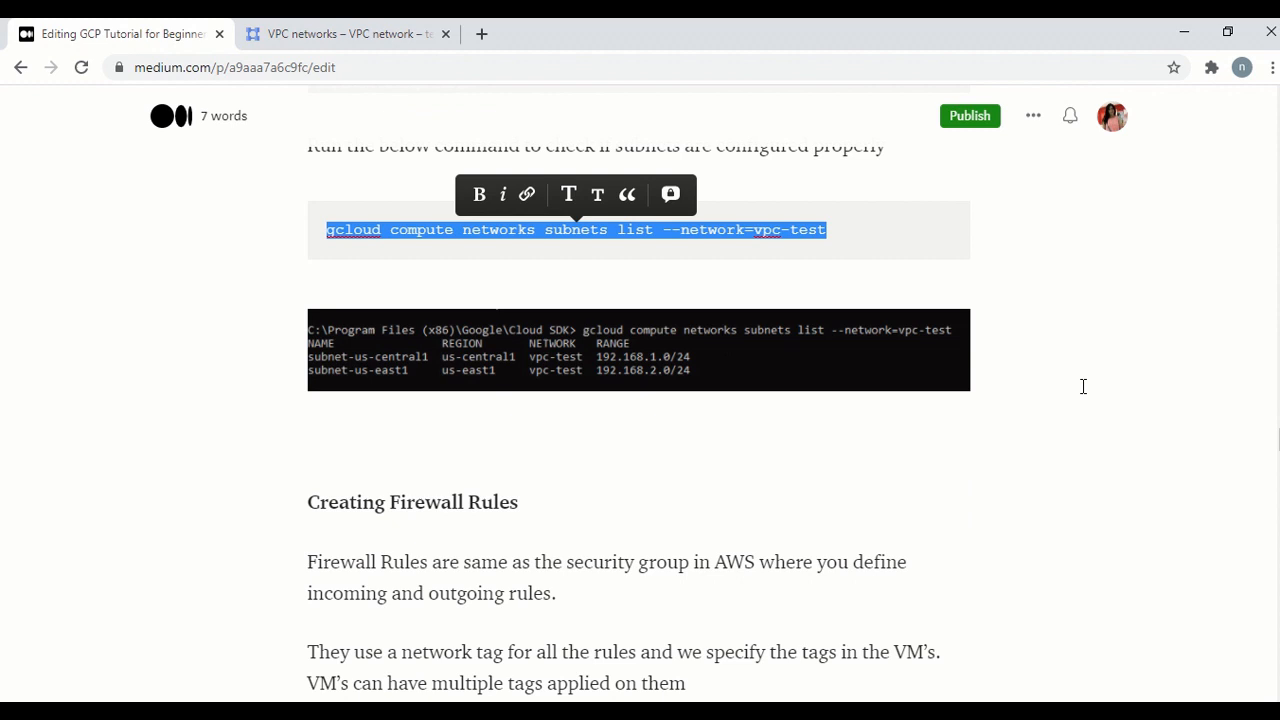
scroll(1090, 404, "up", 1)
scroll(1090, 415, "down", 2)
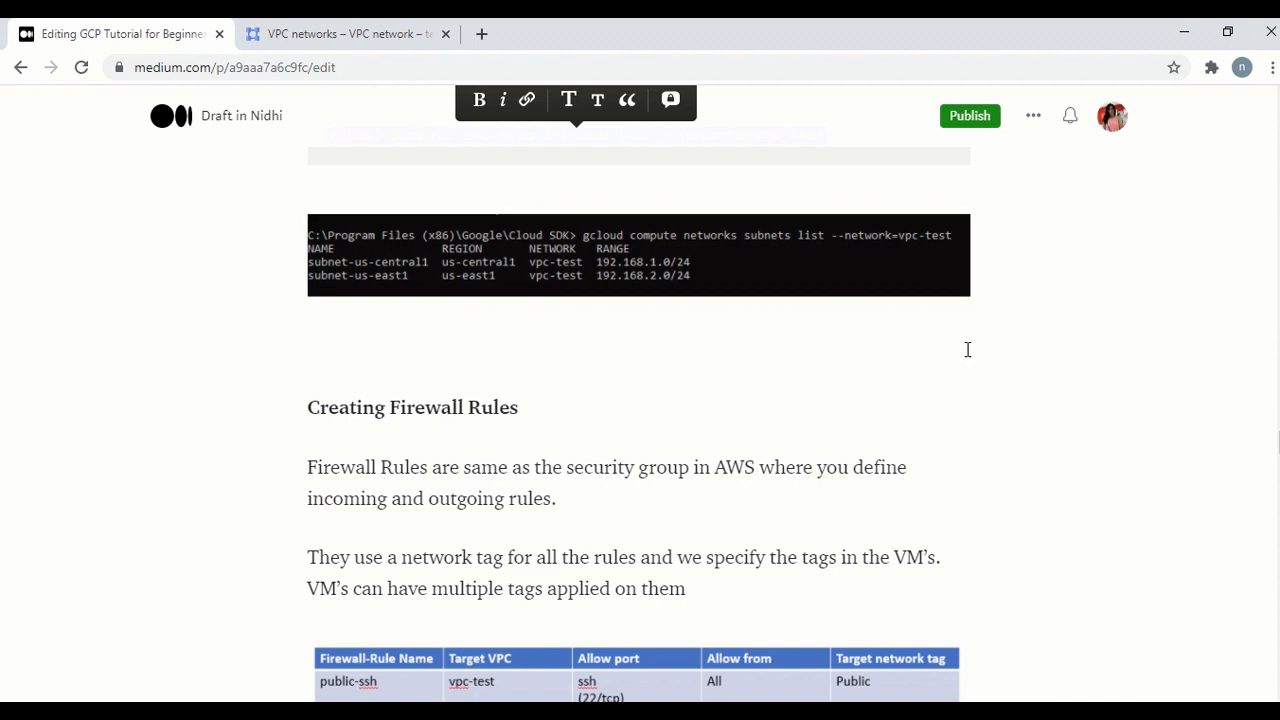
scroll(967, 349, "down", 2)
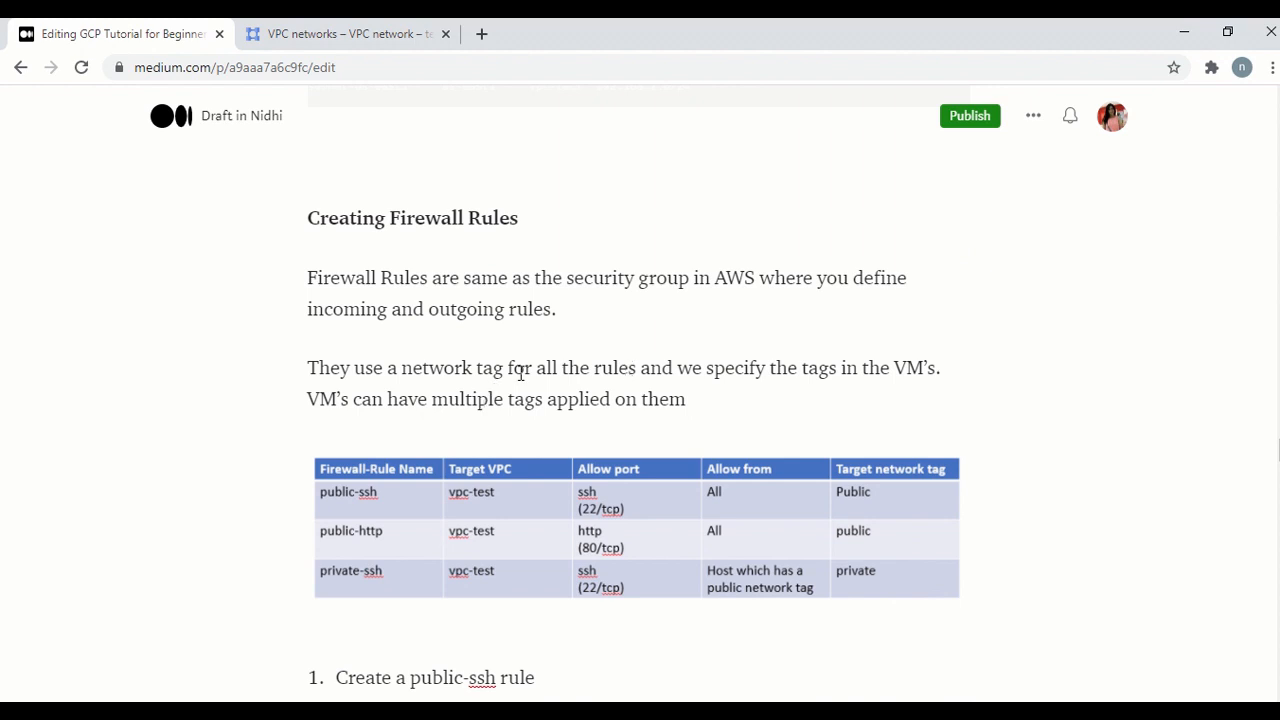
left_click(896, 487)
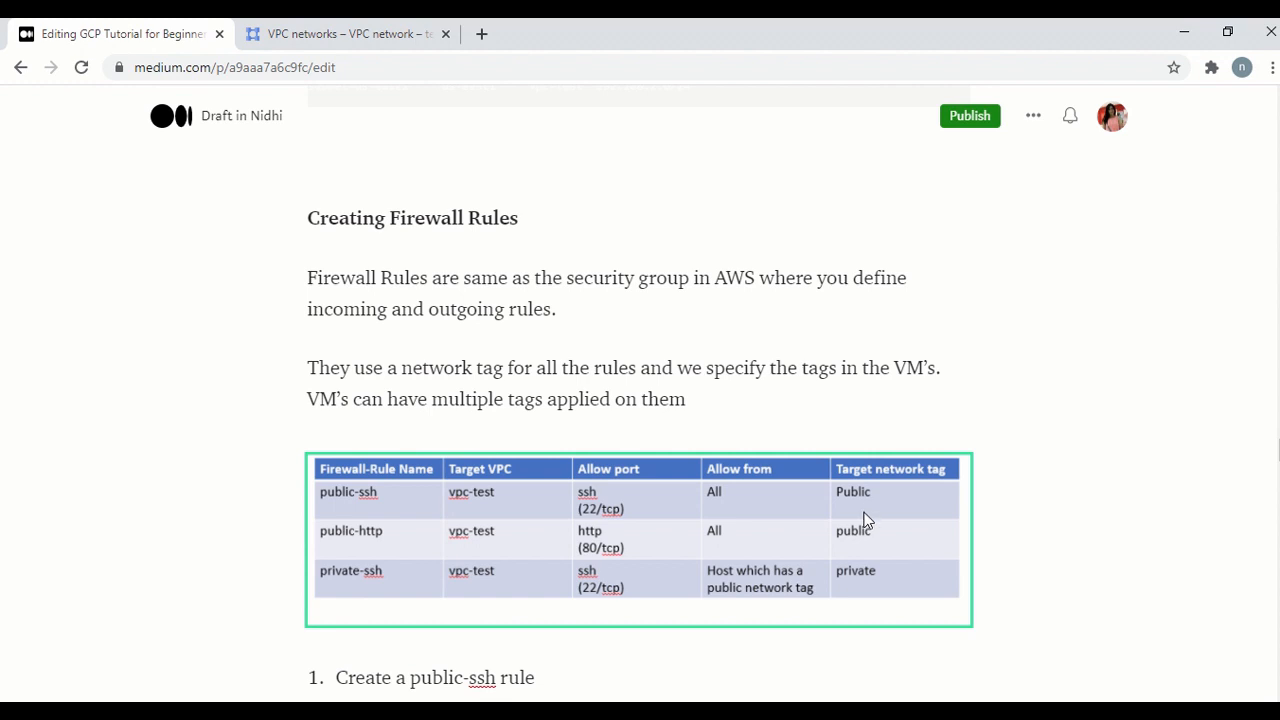
left_click(1008, 504)
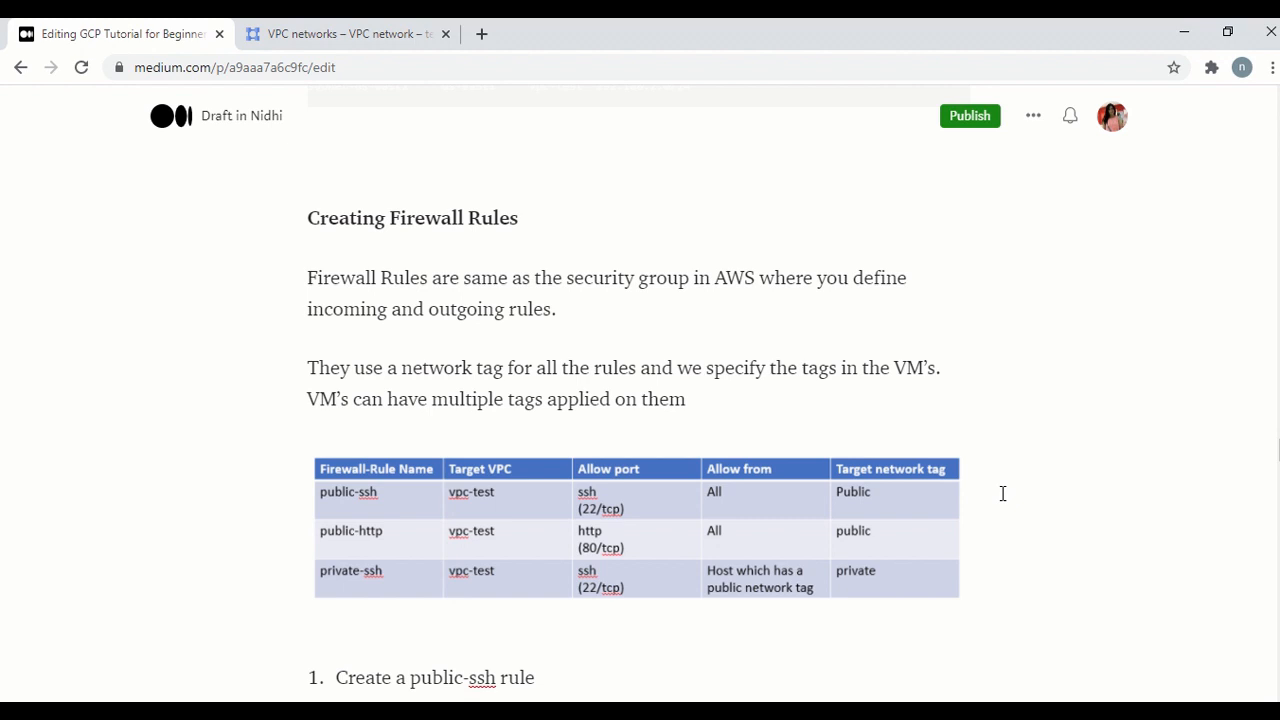
scroll(926, 429, "down", 2)
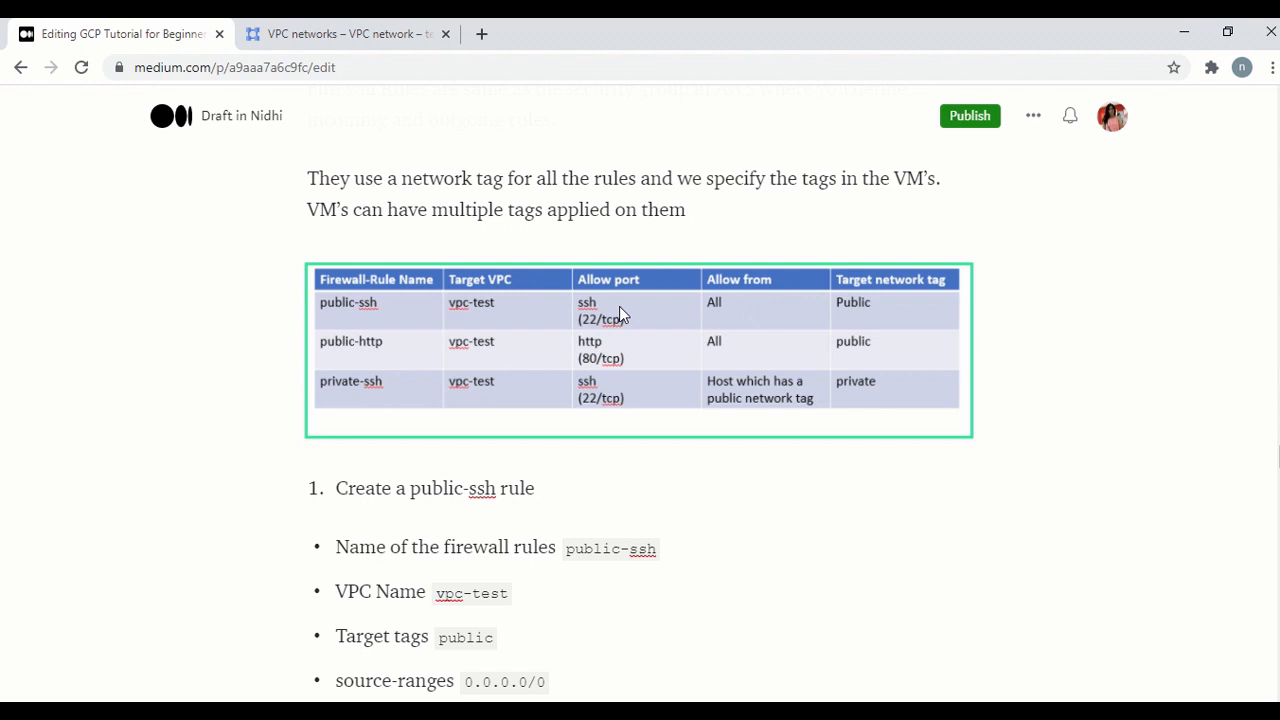
Examine the draft's public-ssh rule command part by part, highlighting firewall-rules, create, the rule name and the --allow="tcp:22" option.
scroll(662, 400, "down", 3)
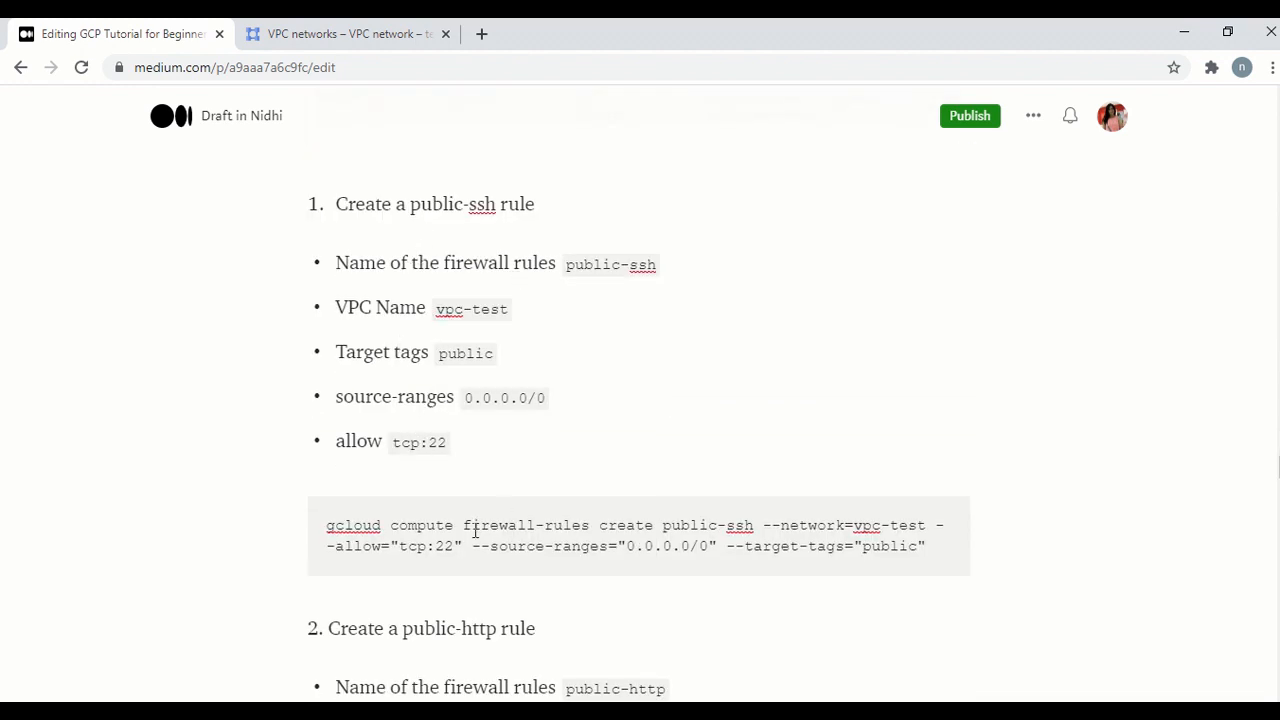
left_click(418, 525)
left_click_drag(463, 525, 573, 524)
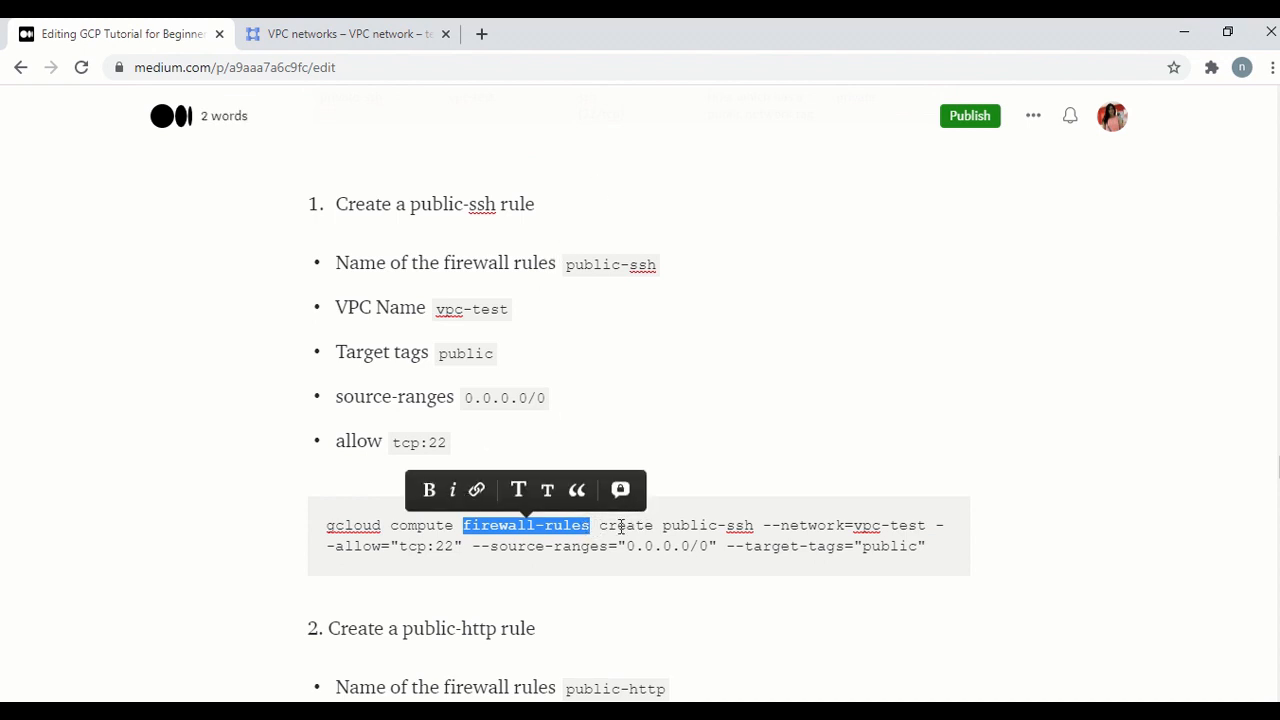
double_click(622, 525)
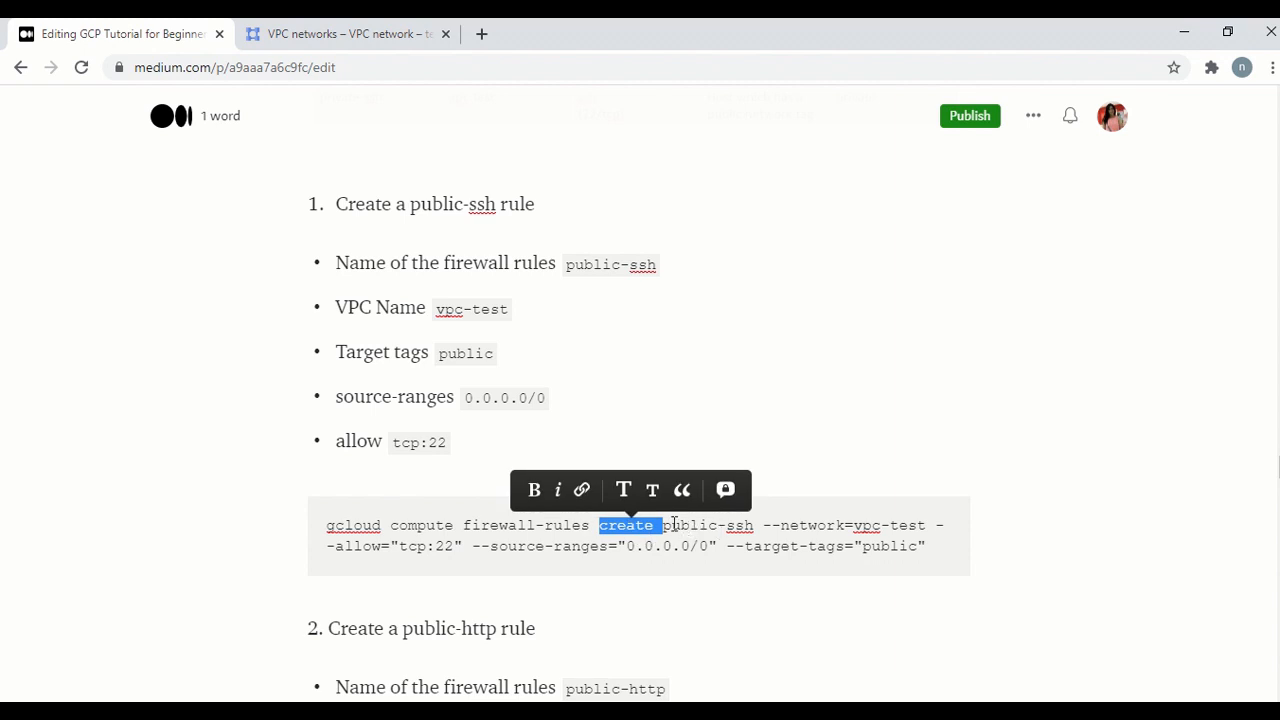
left_click_drag(664, 525, 748, 525)
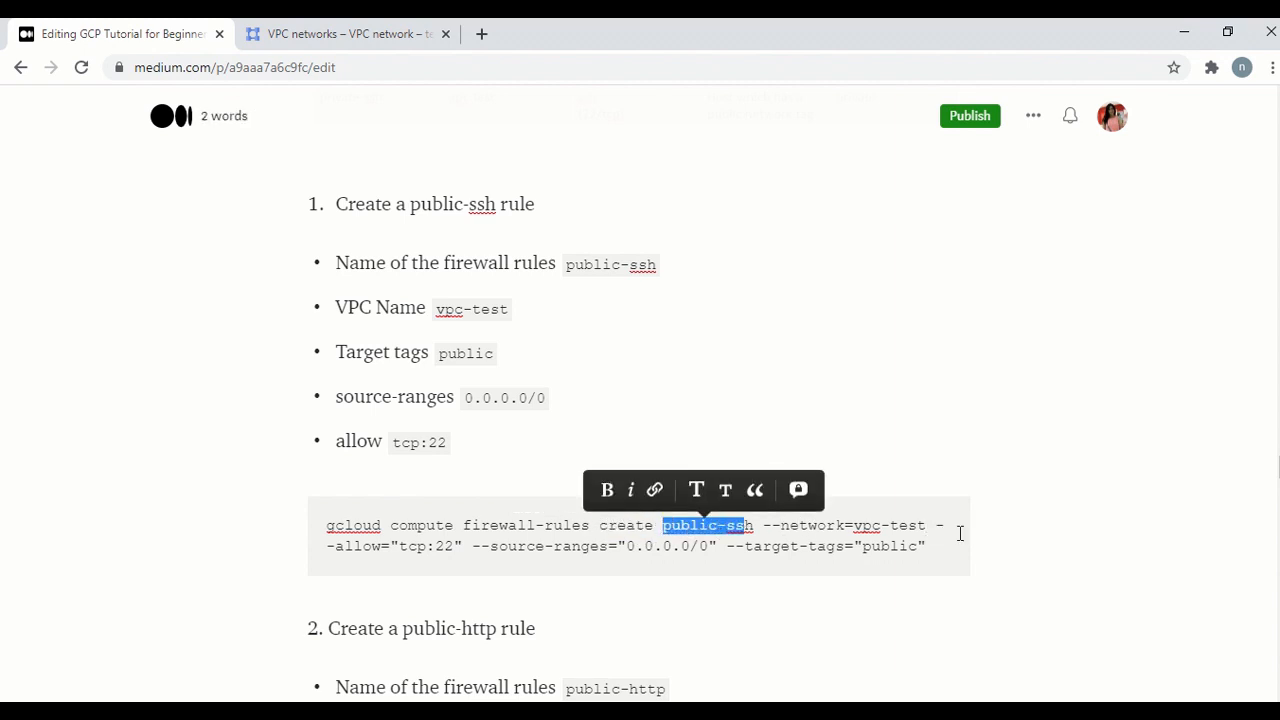
left_click_drag(326, 546, 456, 544)
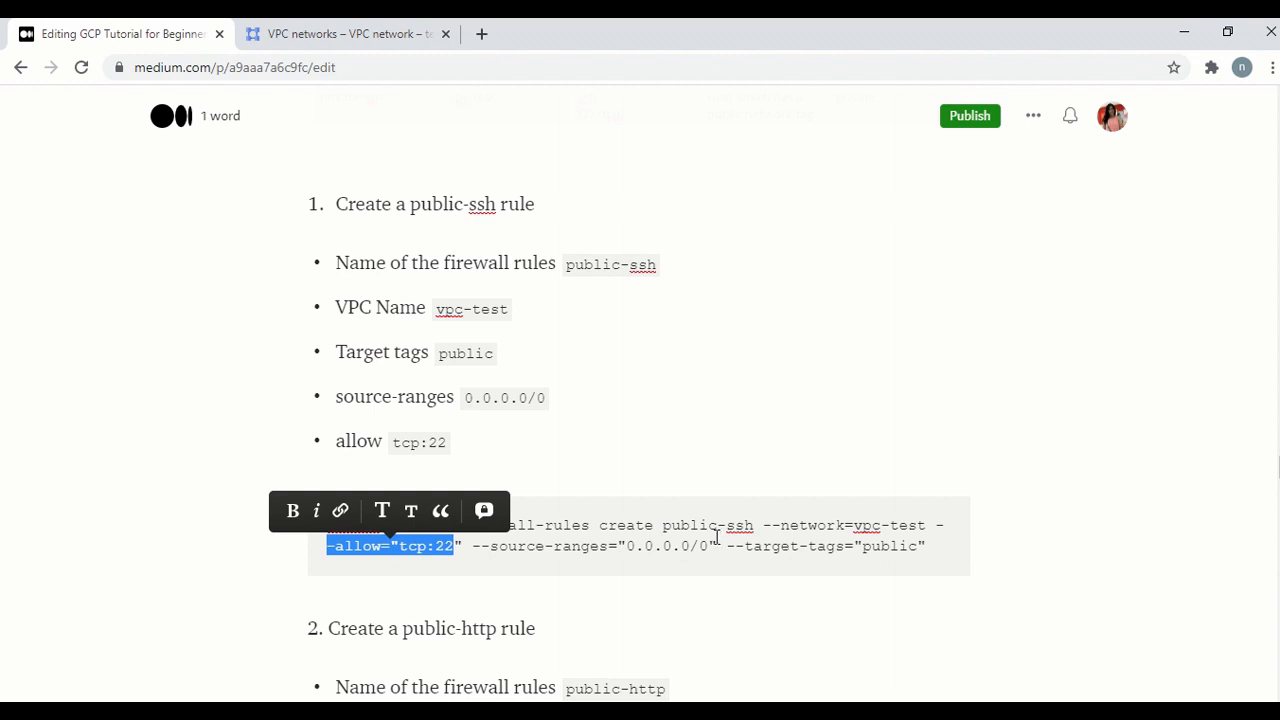
Copy gcloud compute firewall-rules create public-ssh --network=vpc-test --allow="tcp:22" --source-ranges="0.0.0.0/0" --target-tags="public" from the draft and run it in Command Prompt.
left_click_drag(947, 542, 318, 530)
key("ctrl+c")
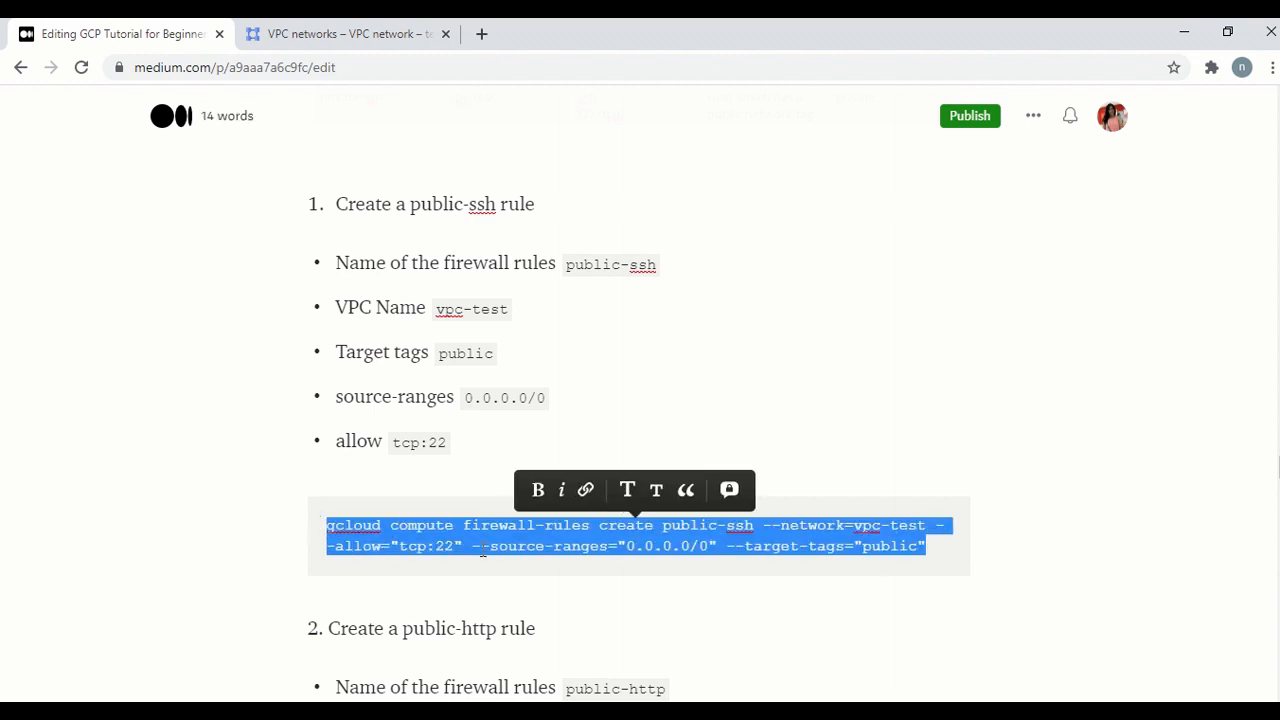
left_click(753, 711)
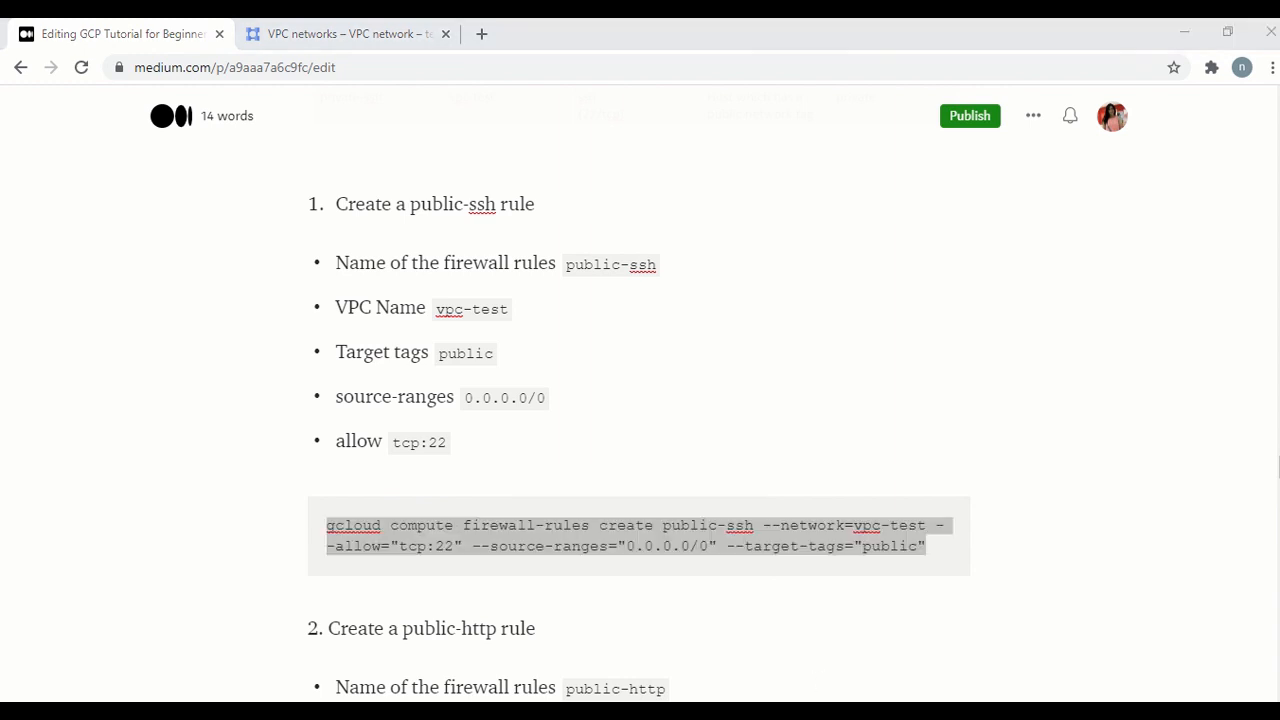
right_click(551, 543)
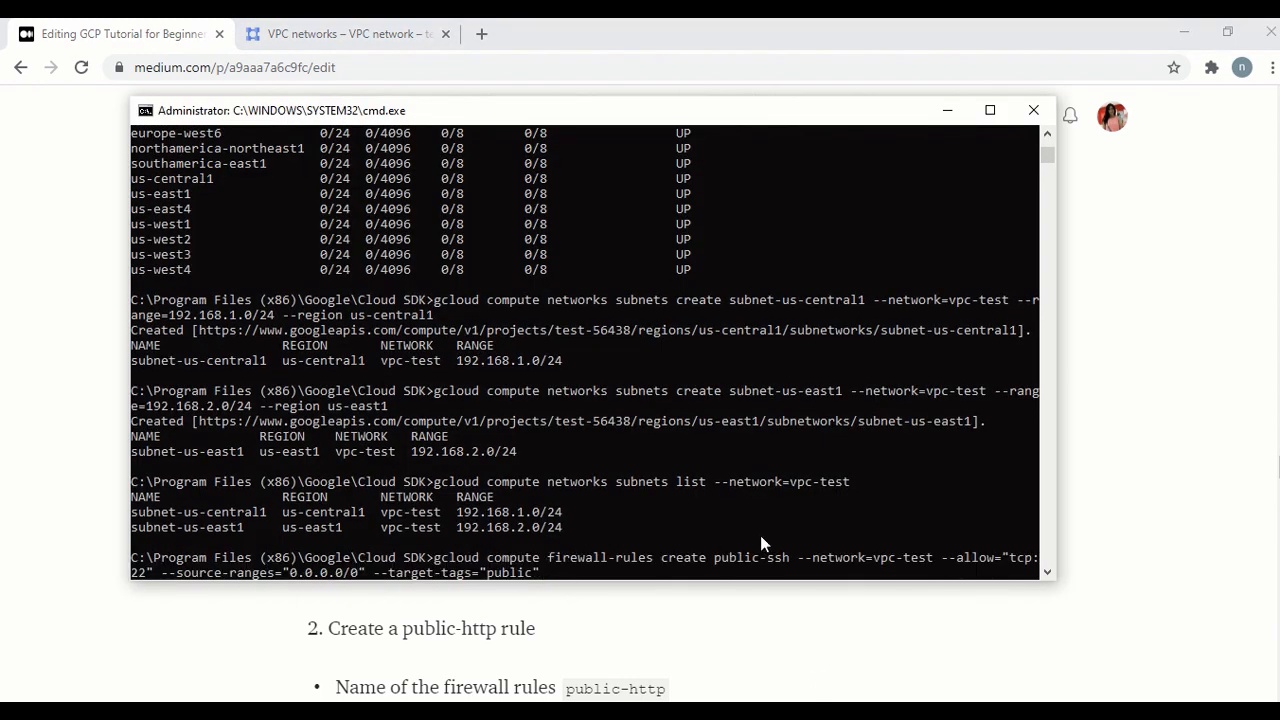
key("Return")
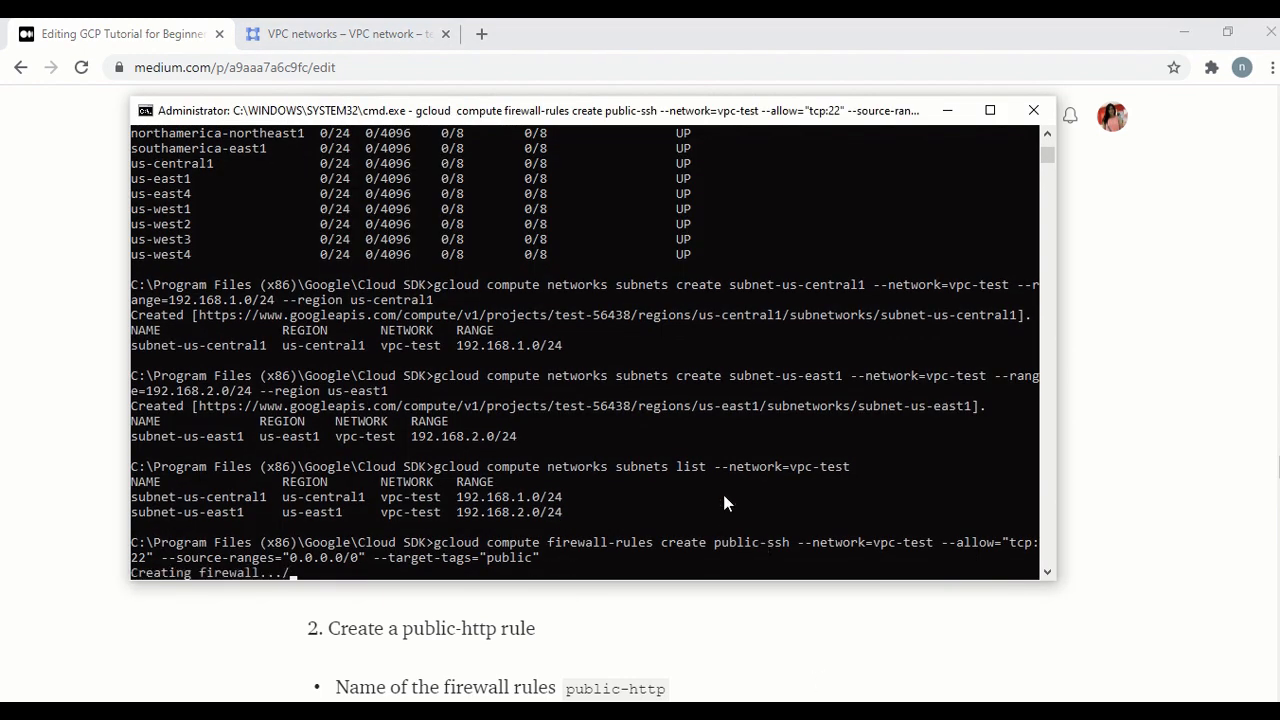
scroll(322, 484, "down", 2)
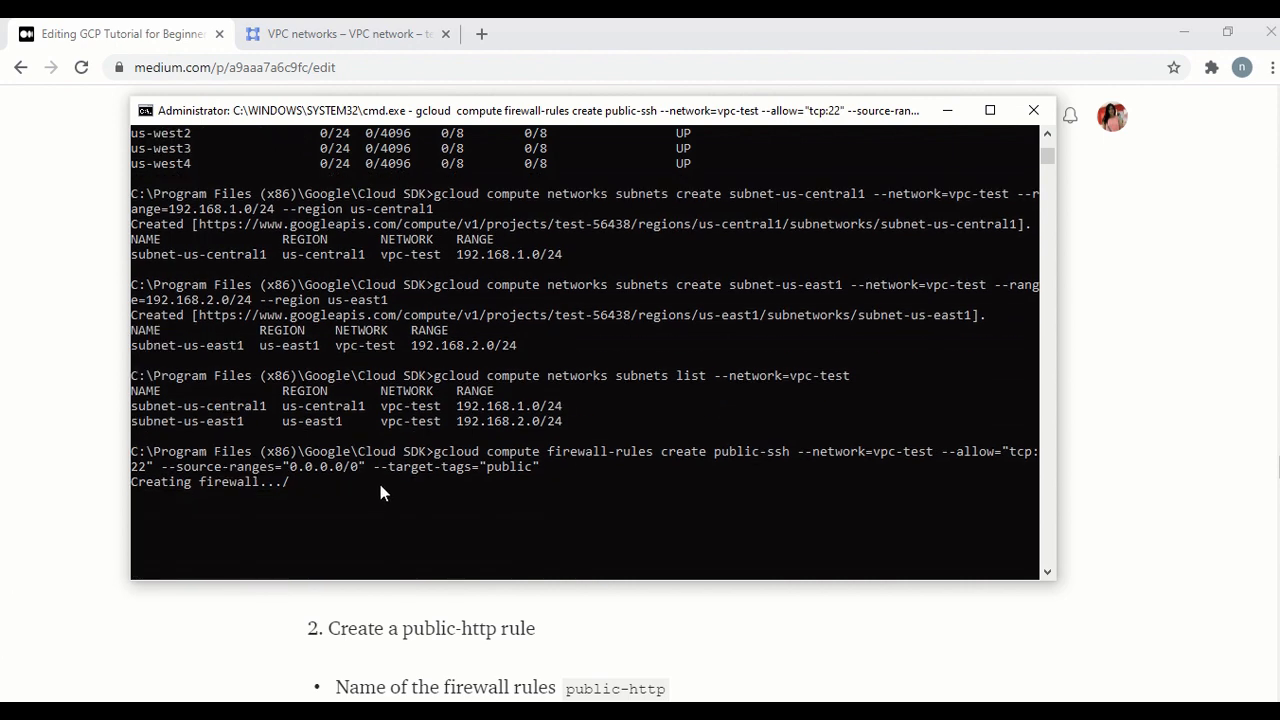
Copy gcloud compute firewall-rules create public-http --network=vpc-test --allow="tcp:80" --source-ranges="0.0.0.0/0" --target-tags="public" from the draft and run it in Command Prompt.
key("alt+Tab")
scroll(626, 461, "up", 4)
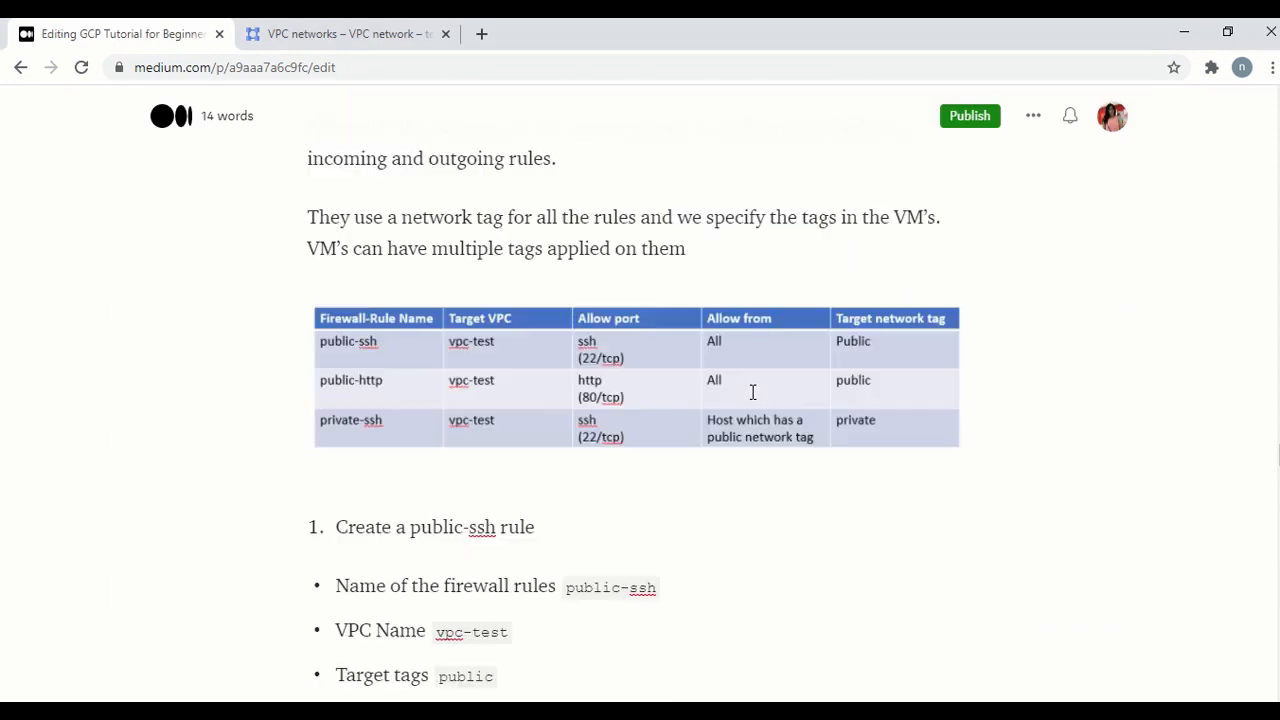
scroll(493, 446, "down", 7)
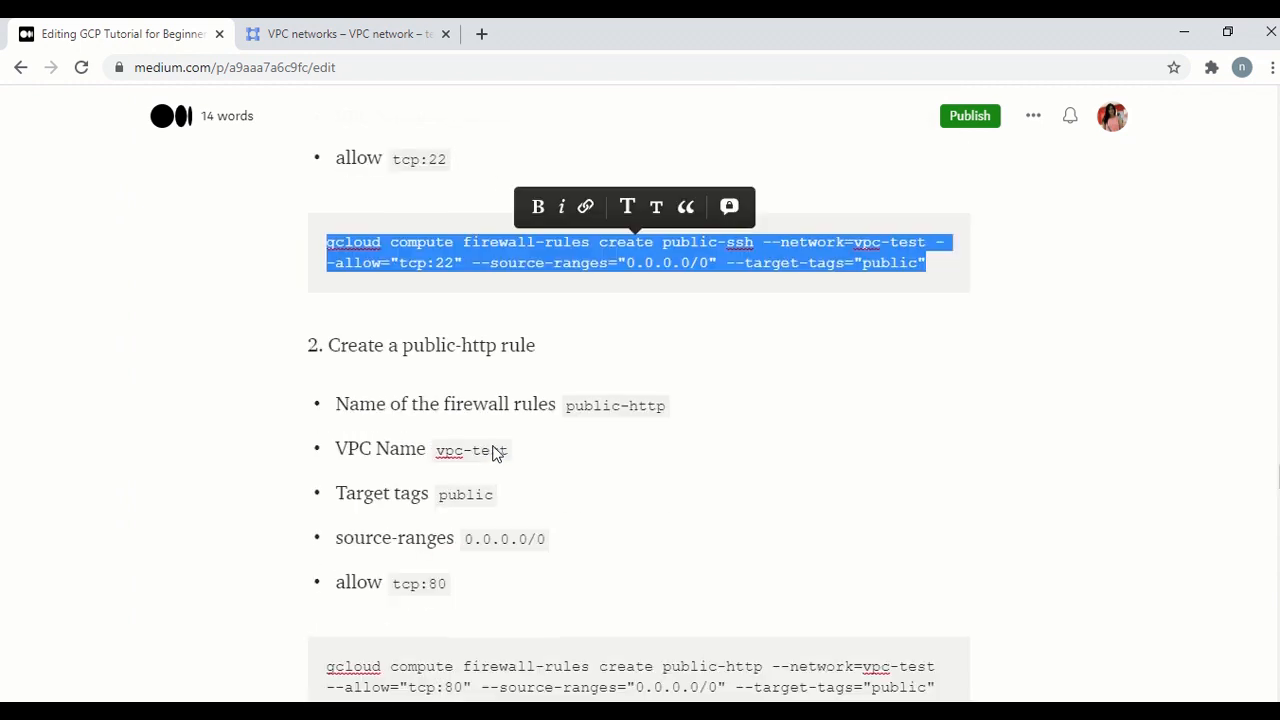
scroll(493, 446, "up", 6)
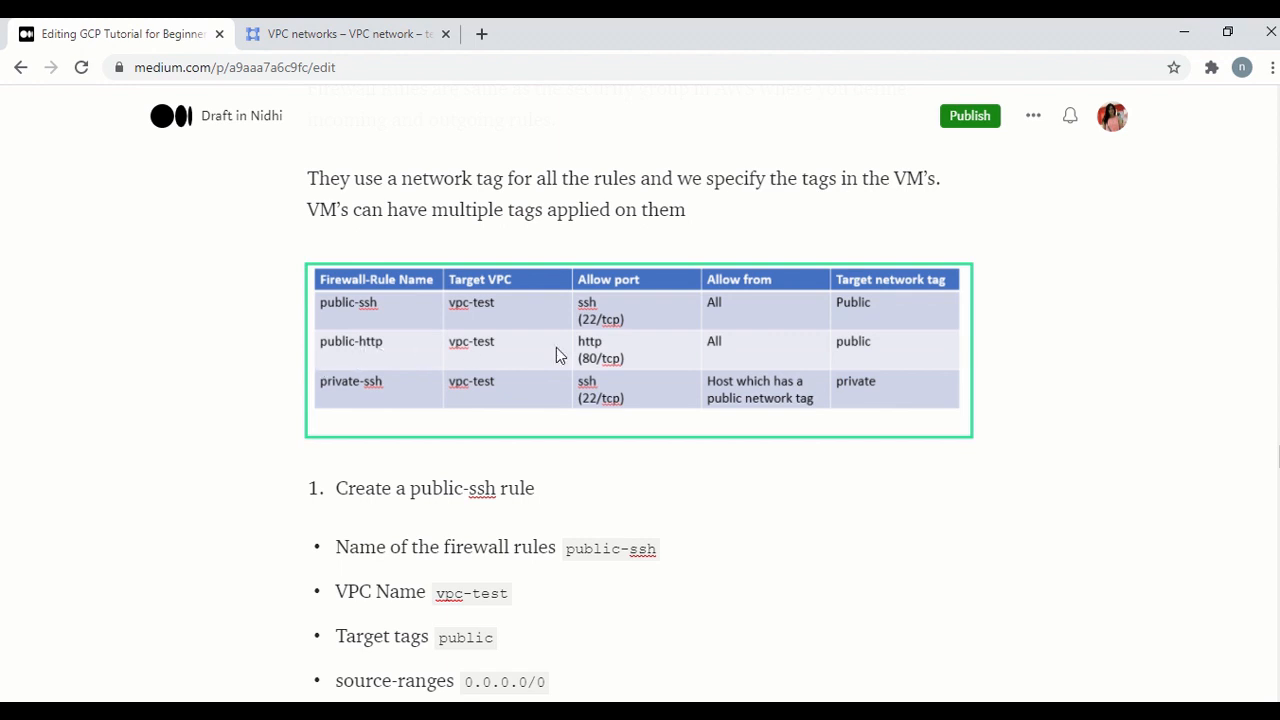
scroll(398, 310, "down", 1)
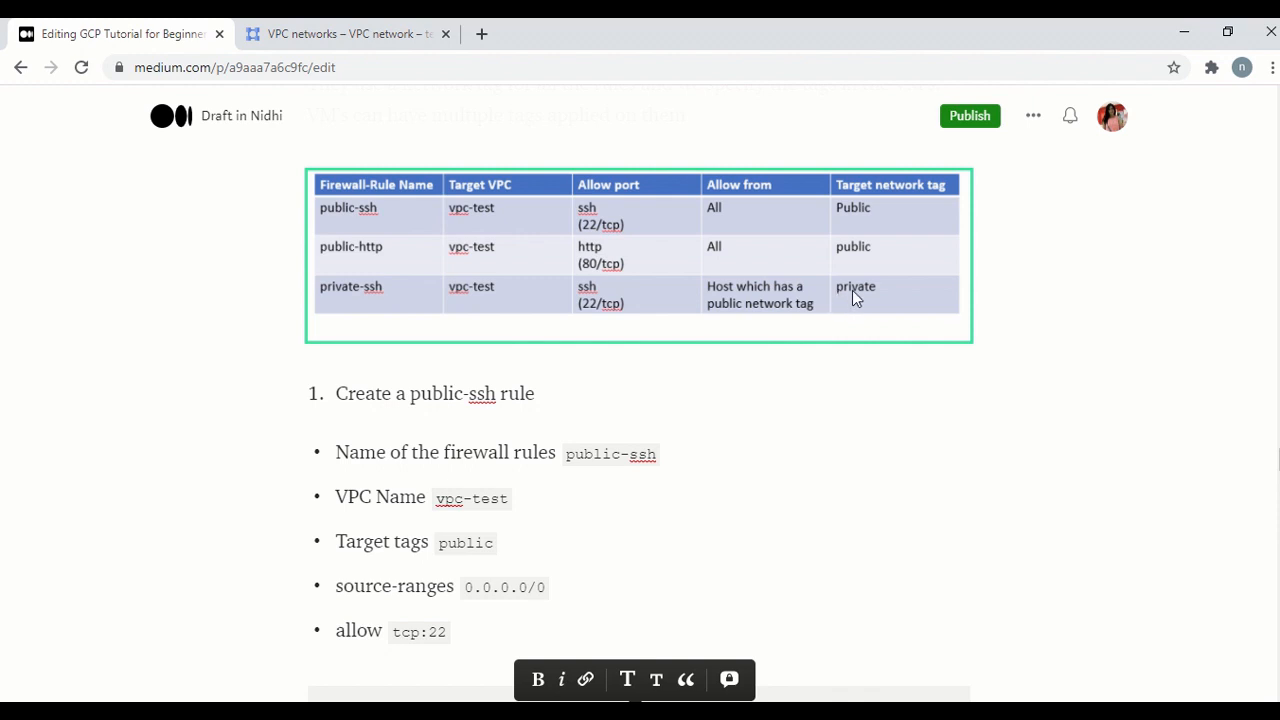
scroll(857, 296, "down", 6)
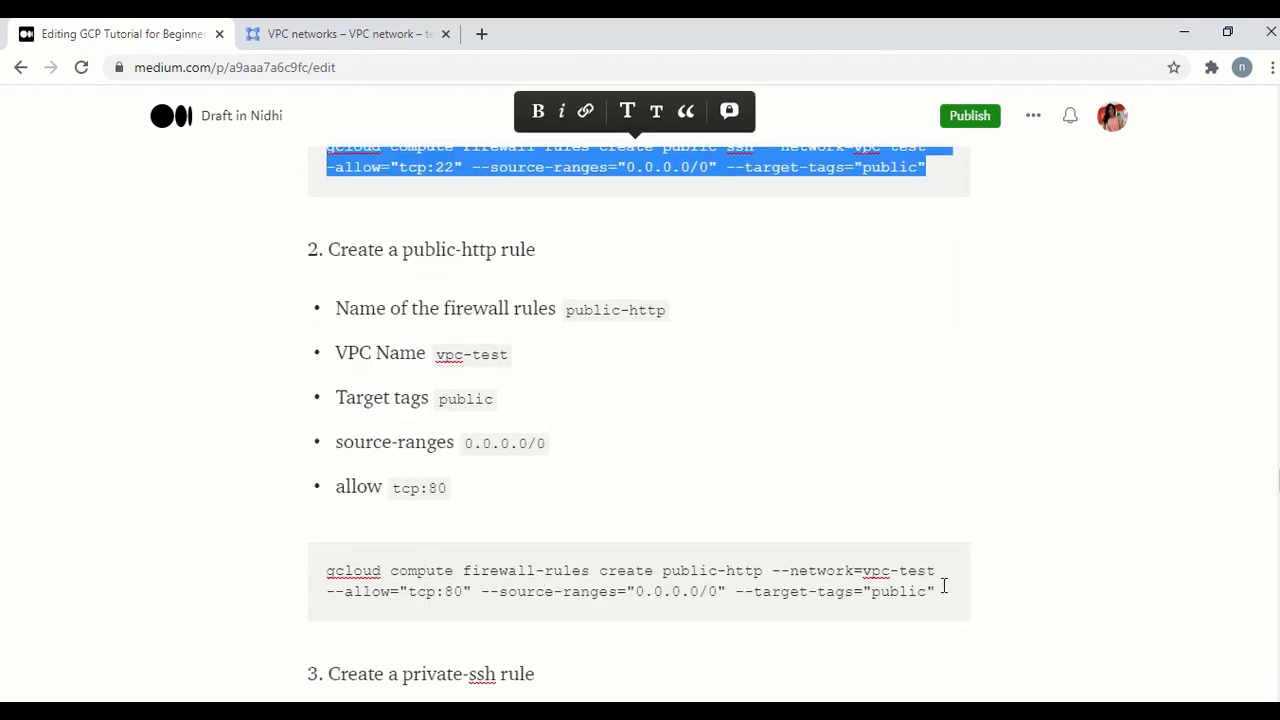
left_click_drag(943, 586, 339, 556)
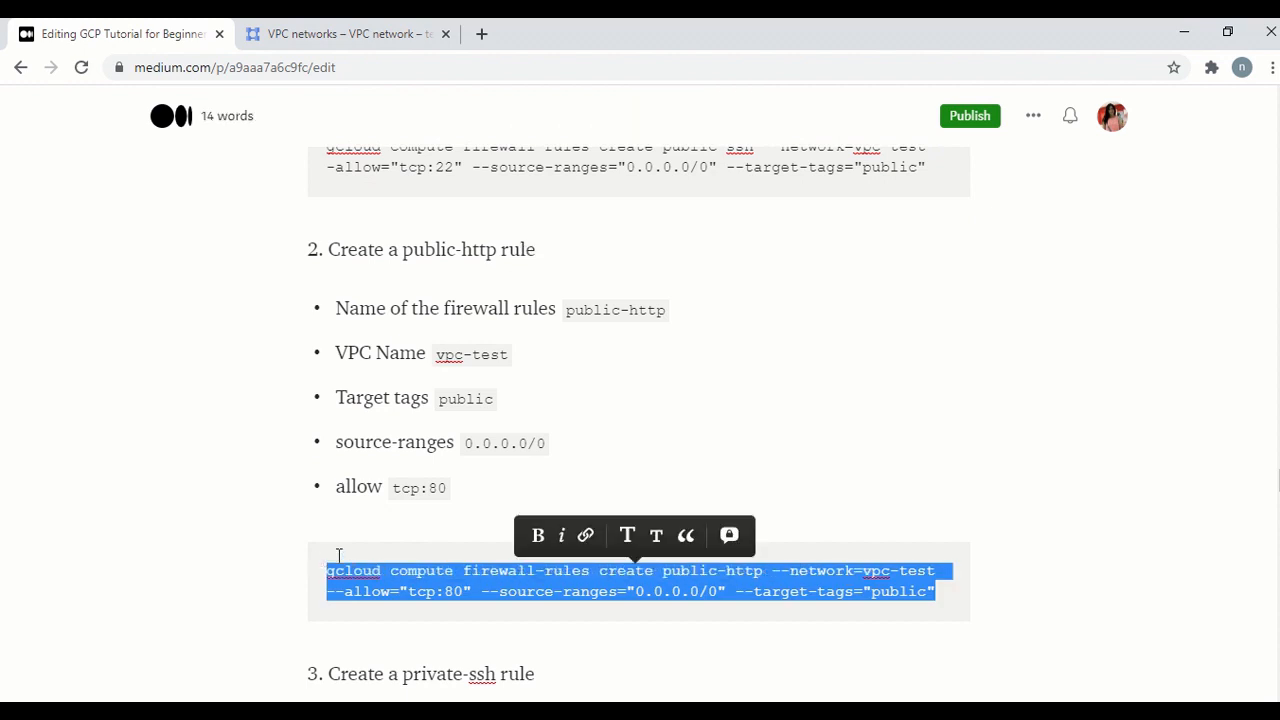
key("ctrl+c")
key("alt+Tab")
right_click(571, 550)
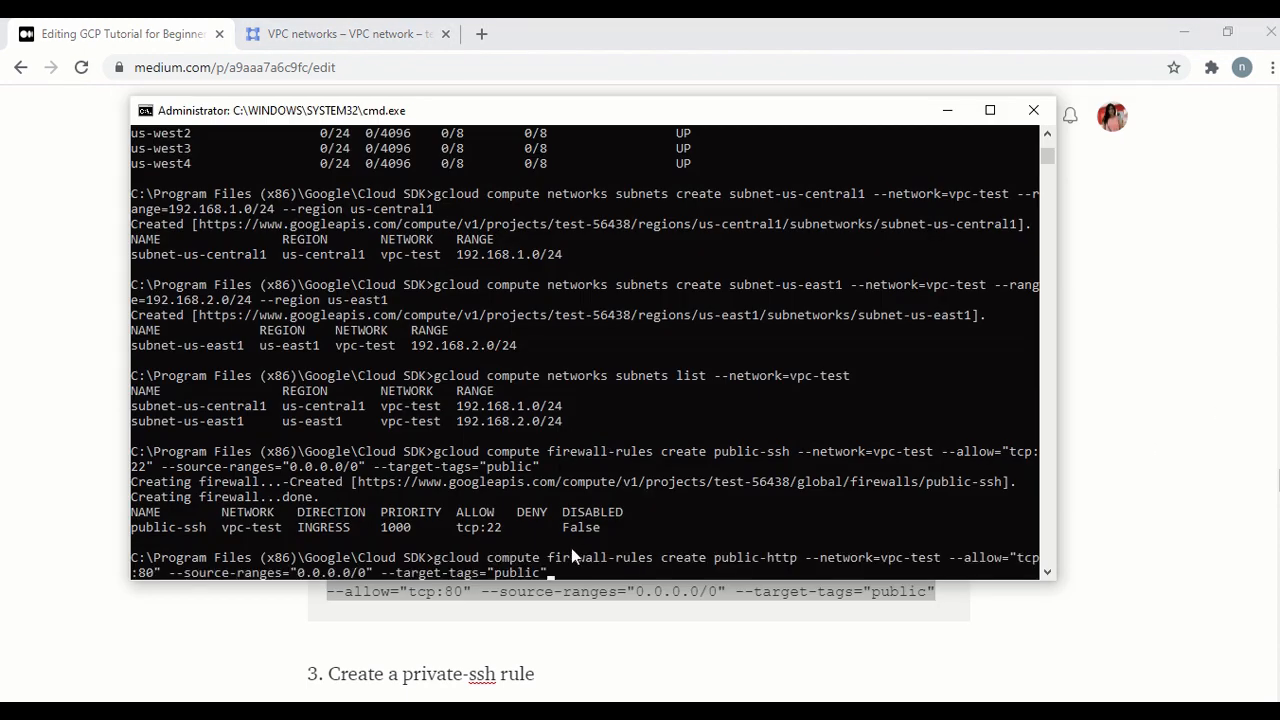
key("Return")
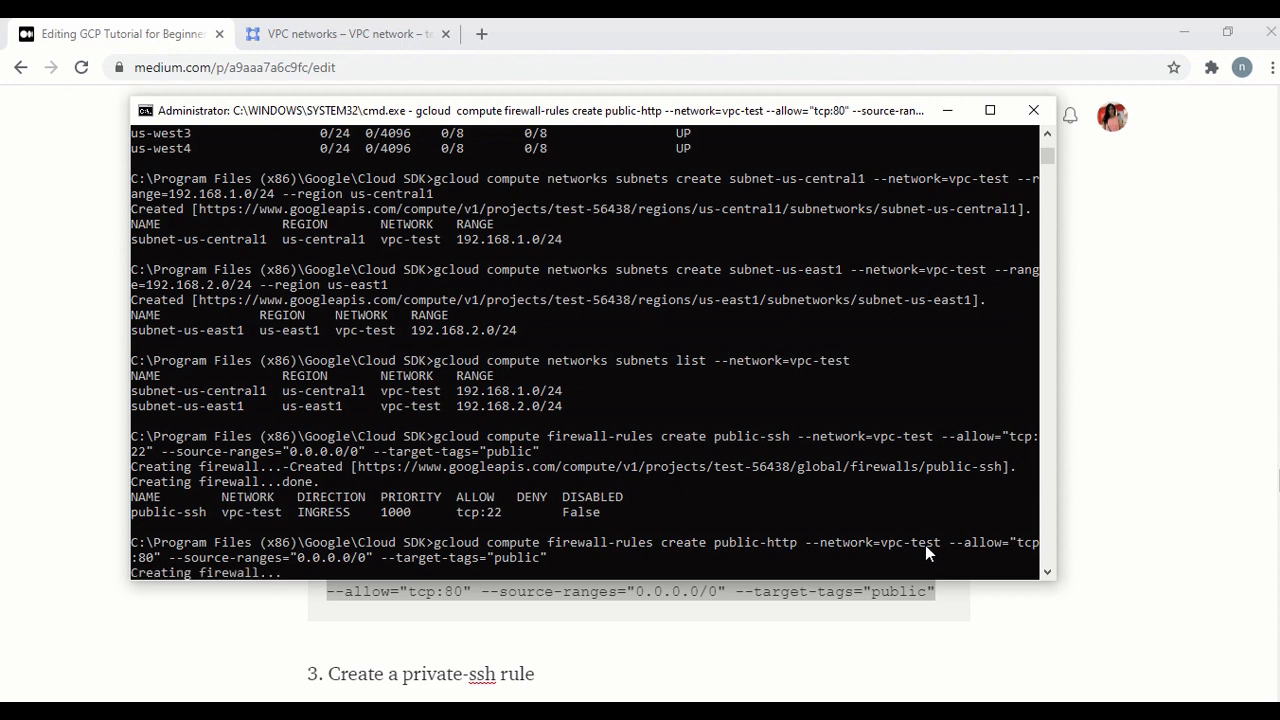
scroll(324, 446, "down", 3)
Copy gcloud compute firewall-rules create private-ssh --network=vpc-test --allow="tcp:22" --source-tags="public" --target-tags="private" from the draft and run it in Command Prompt.
left_click(1171, 446)
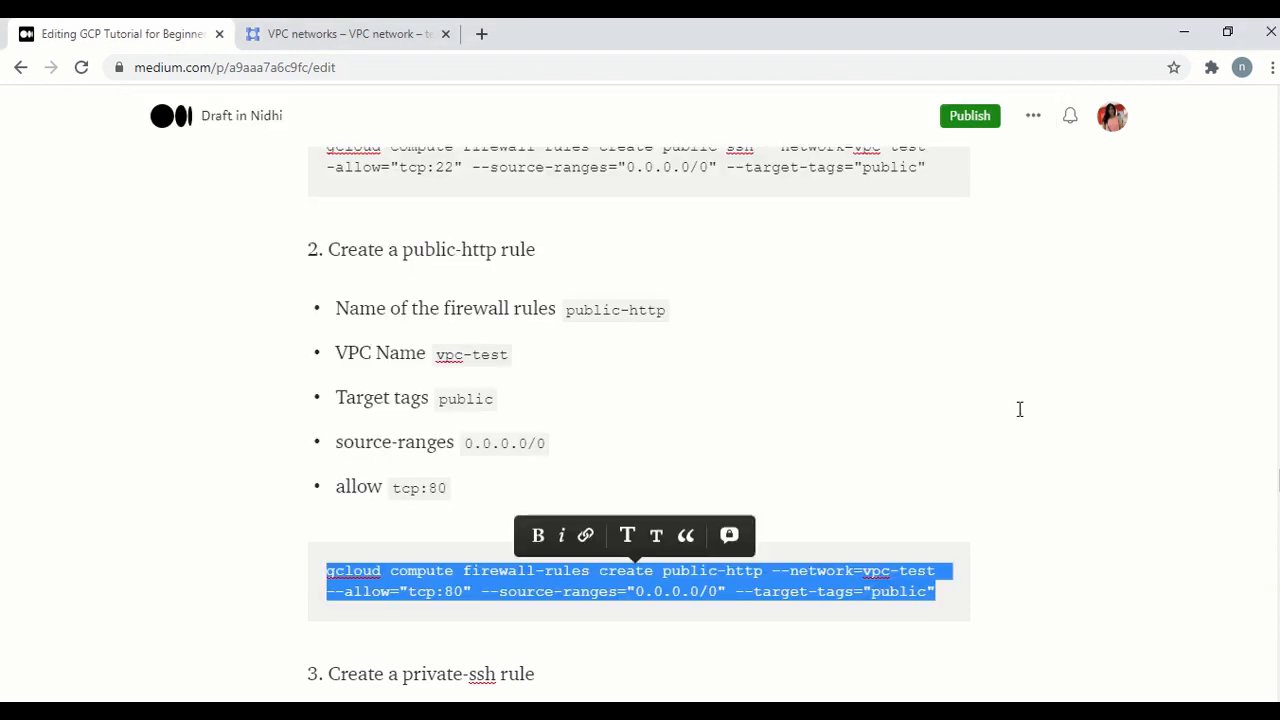
scroll(993, 409, "down", 1)
scroll(994, 407, "down", 1)
scroll(994, 406, "up", 4)
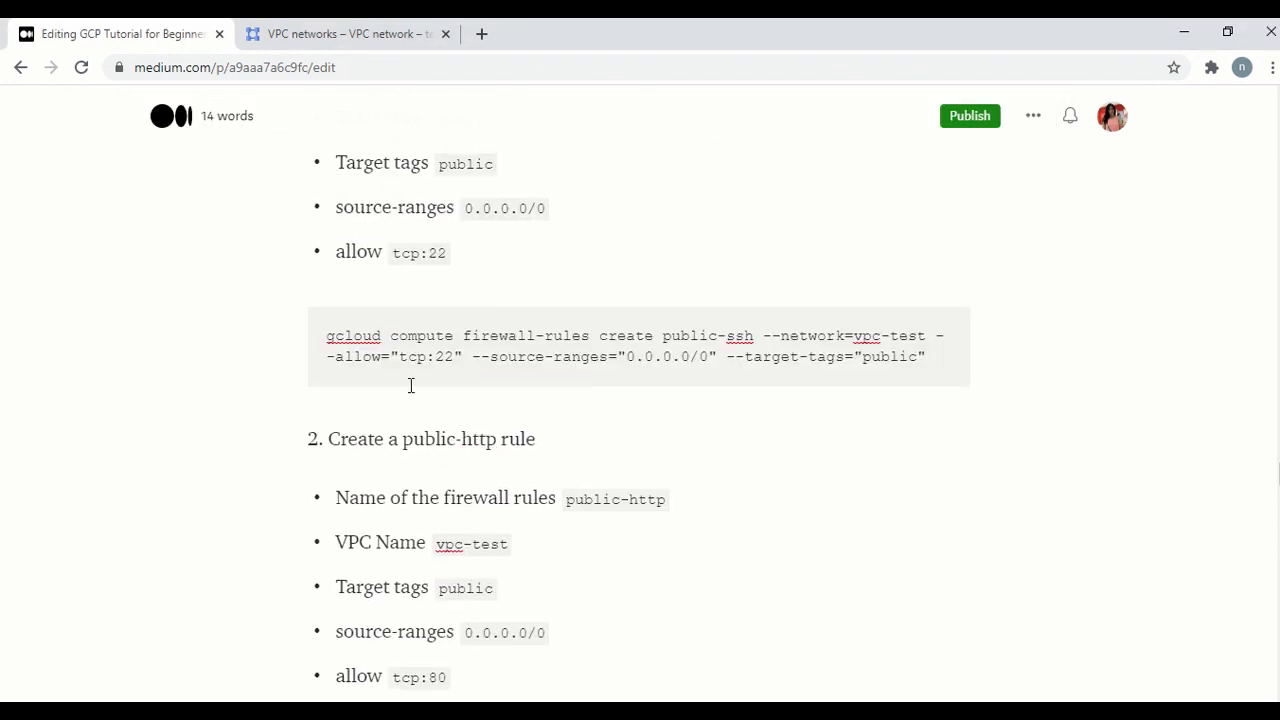
scroll(811, 414, "down", 5)
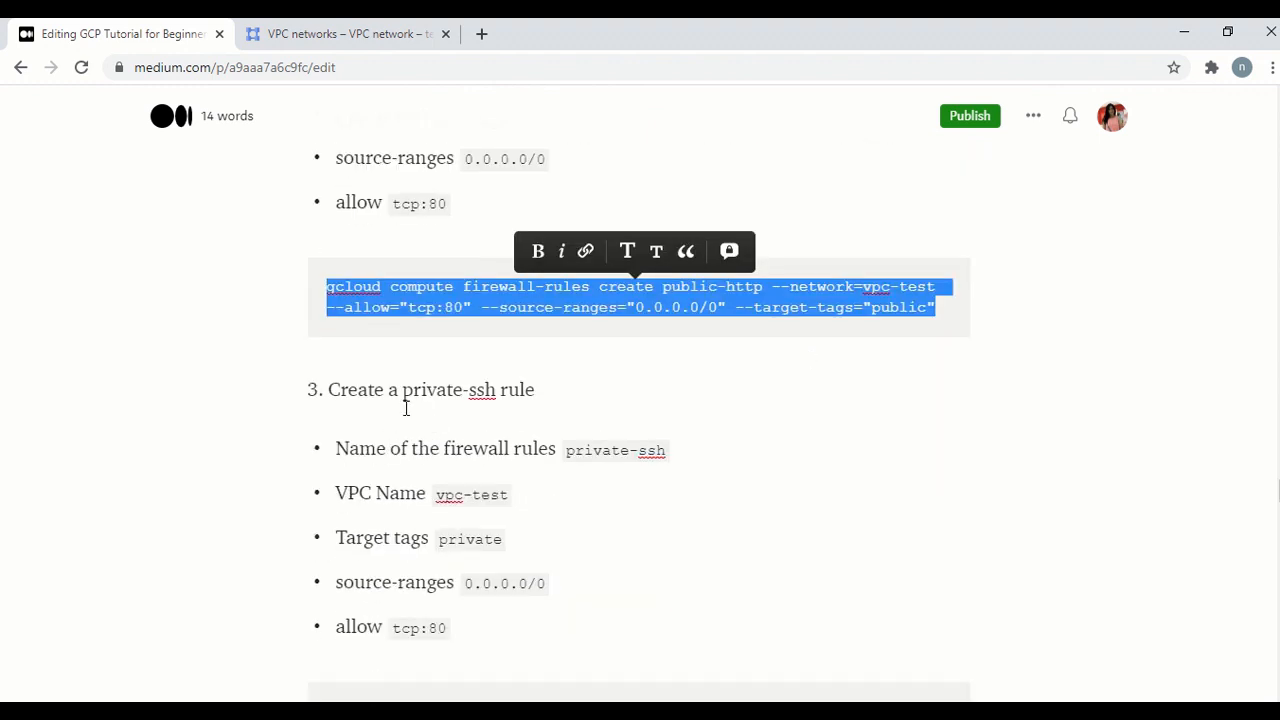
scroll(714, 409, "down", 2)
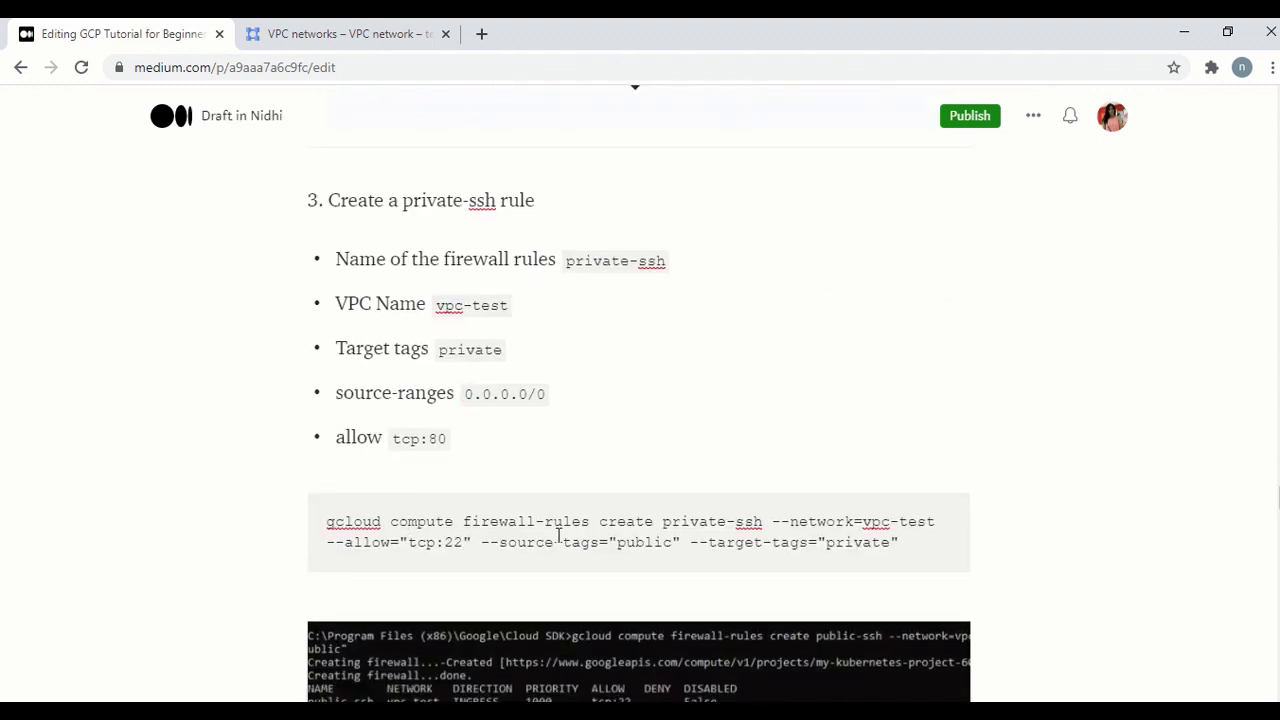
left_click_drag(489, 541, 679, 543)
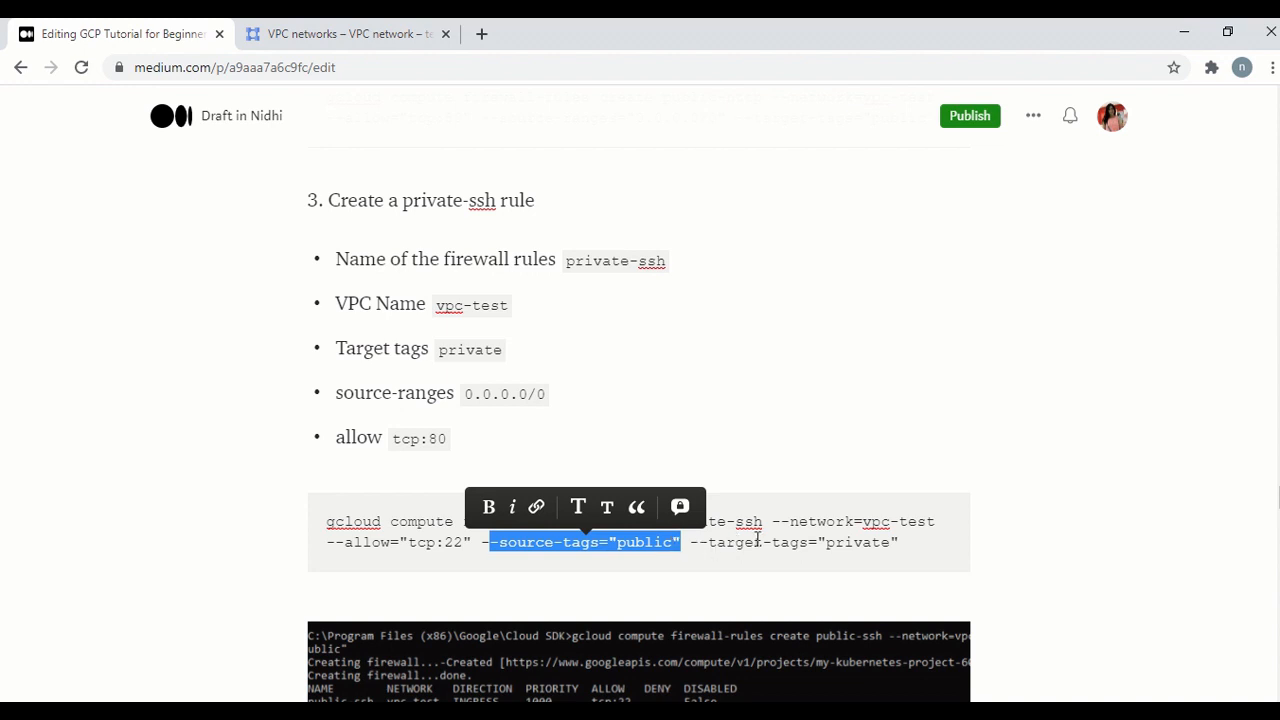
left_click(938, 538)
triple_click(938, 538)
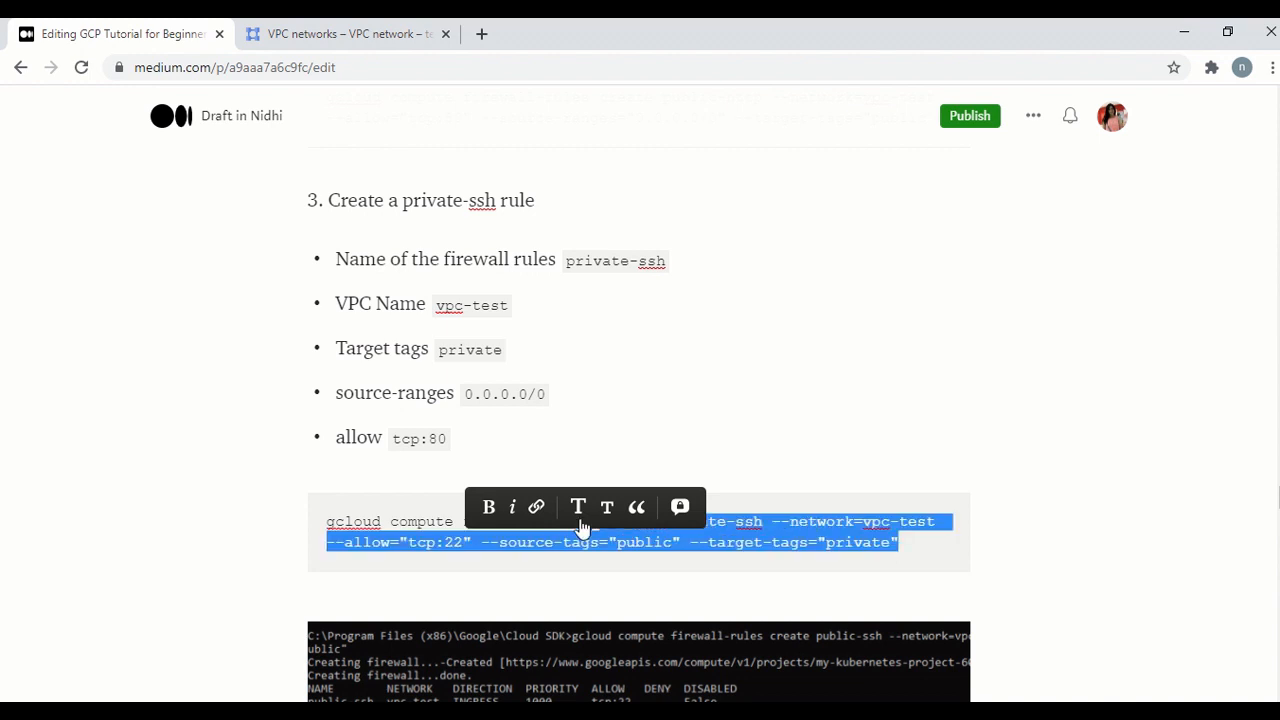
key("ctrl+c")
key("alt+Tab")
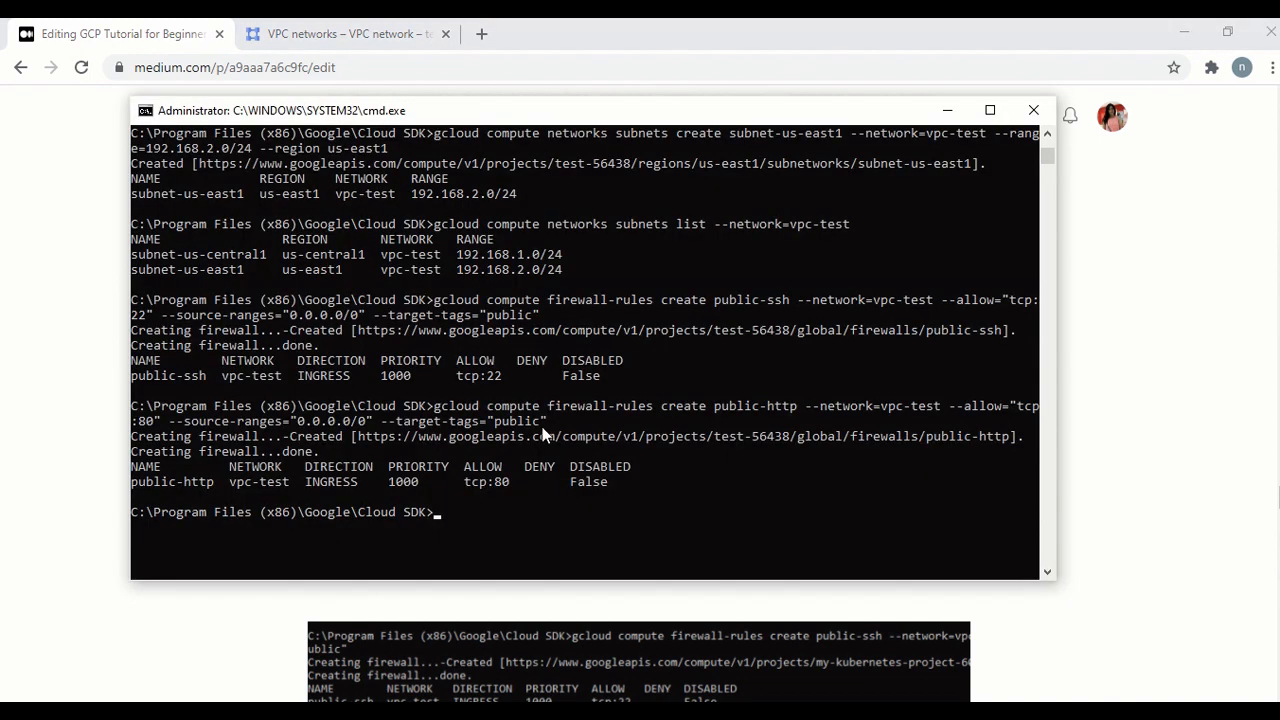
key("ctrl+v")
key("Return")
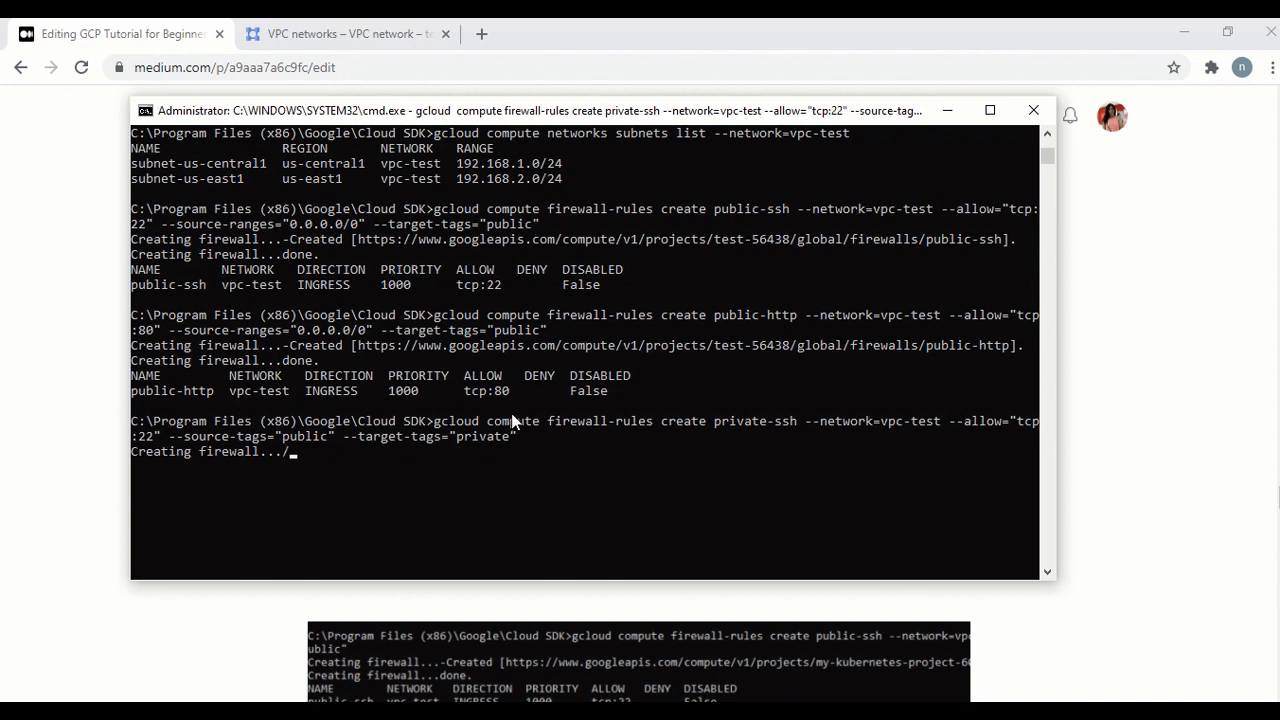
Copy gcloud compute firewall-rules list from the draft's "Check all firewall rules" item and run it in Command Prompt.
key("alt+Tab")
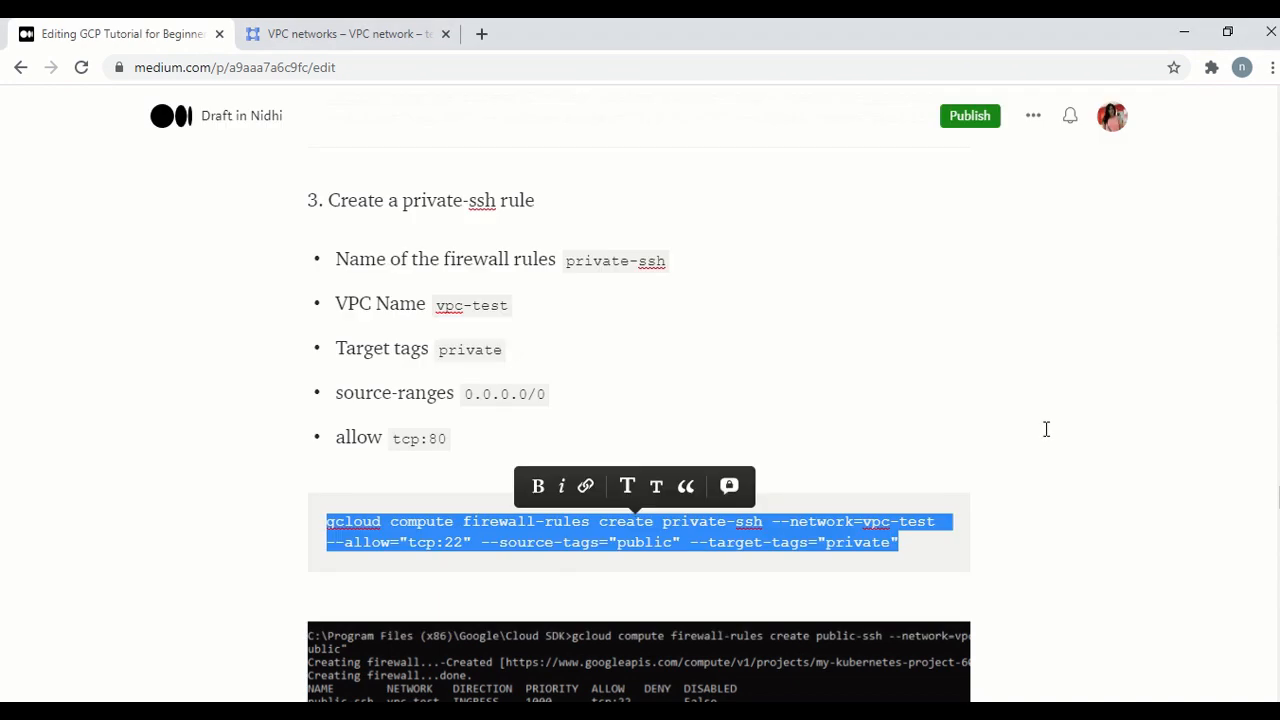
scroll(1018, 423, "down", 4)
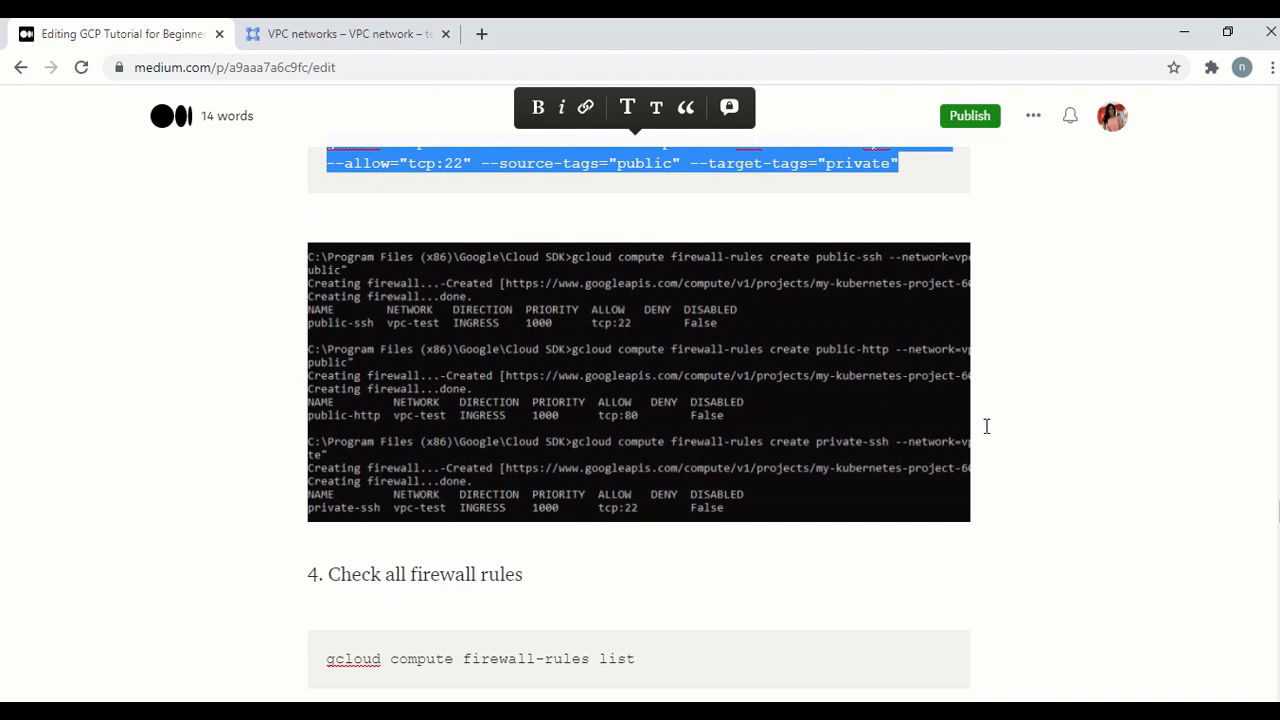
left_click(943, 433)
scroll(945, 430, "down", 3)
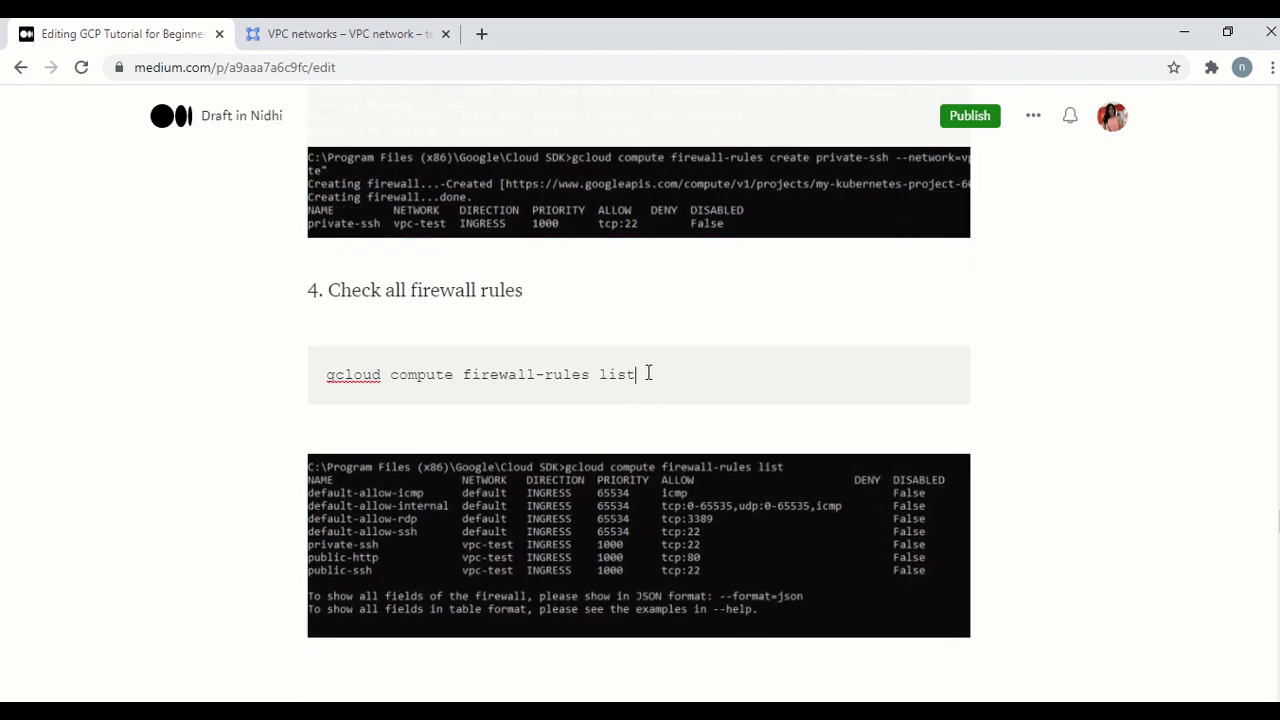
left_click_drag(645, 374, 320, 376)
key("alt+Tab")
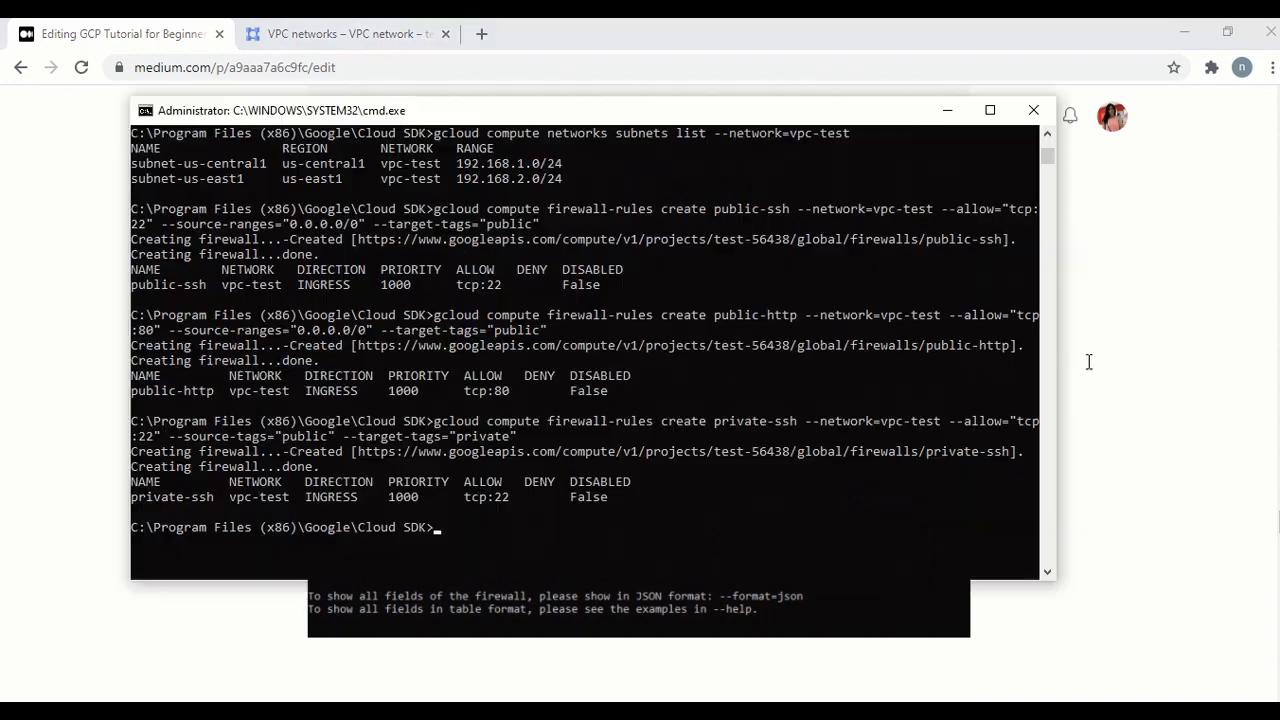
key("ctrl+v")
key("Return")
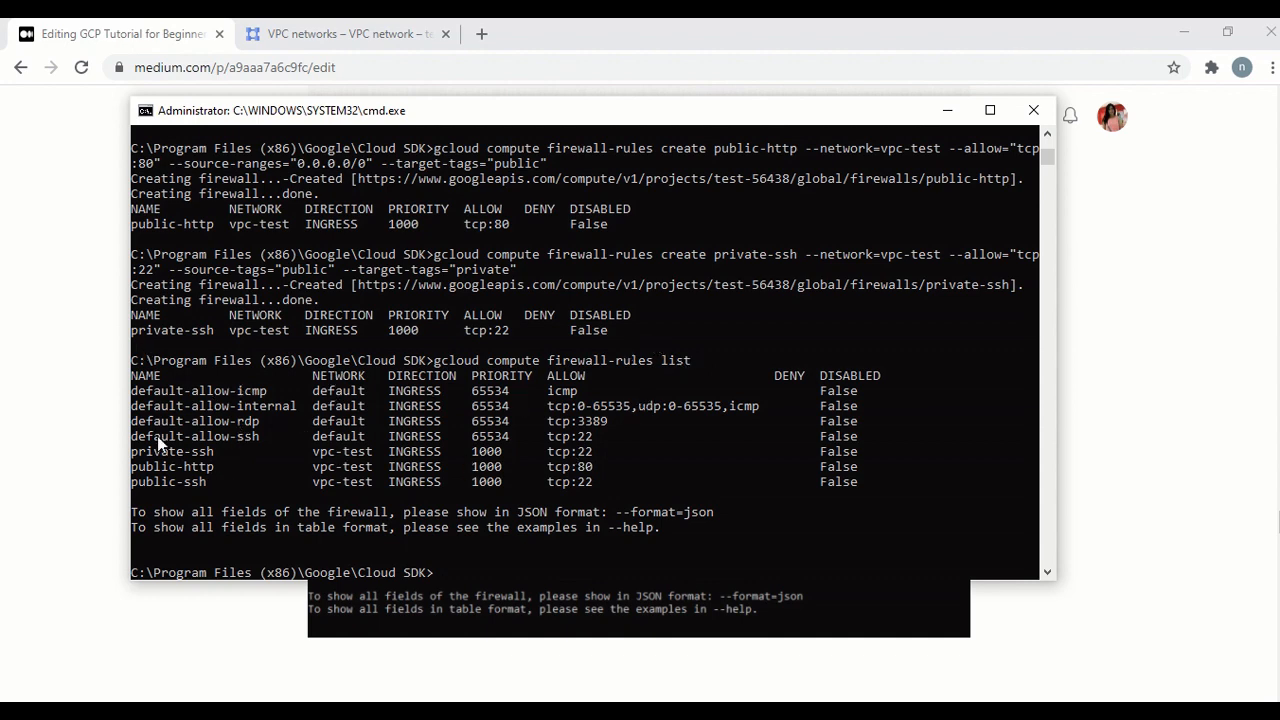
Return to the draft and read the "Add your ssh public key to GCP" section, highlighting the ssh-keygen command.
key("alt+Tab")
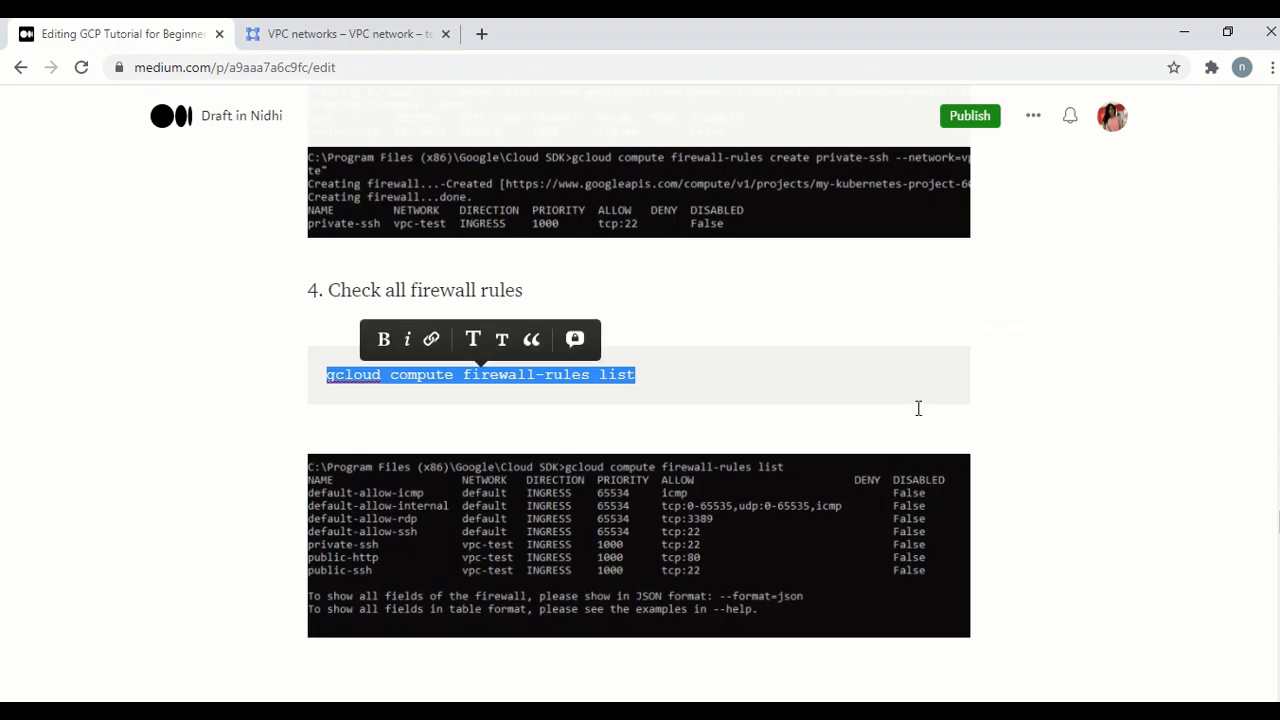
scroll(900, 420, "down", 3)
scroll(881, 452, "down", 2)
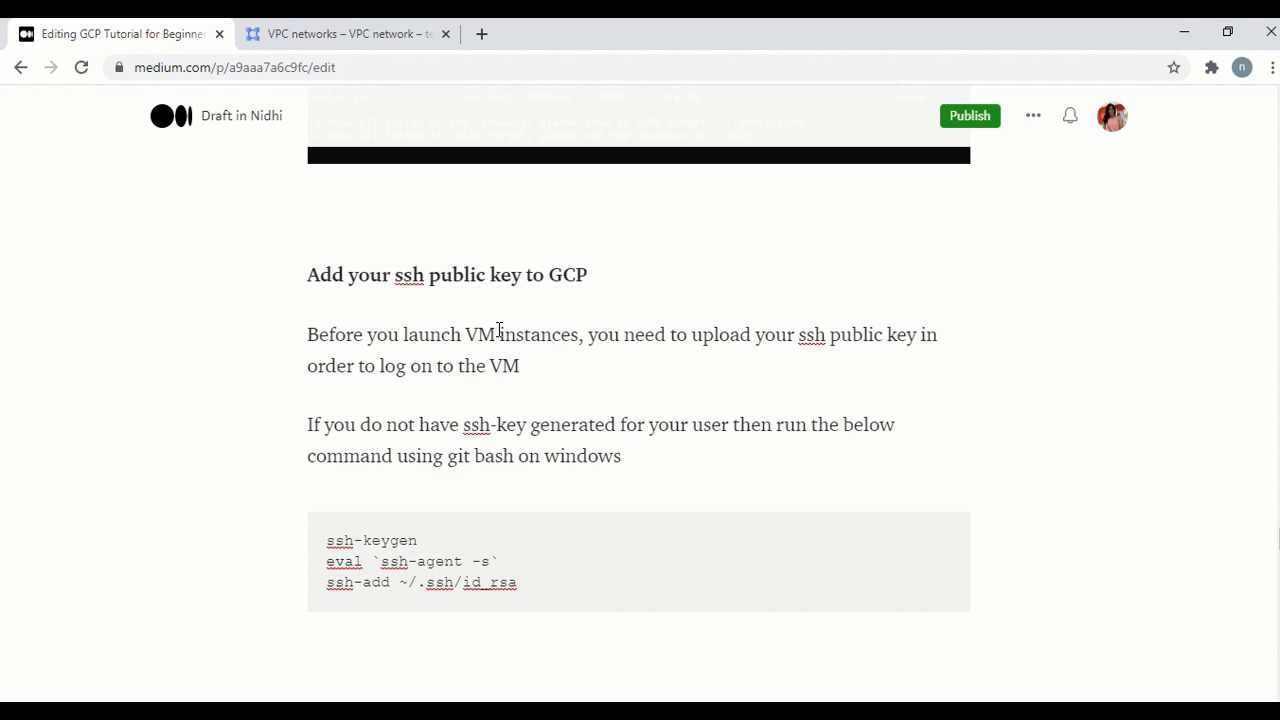
scroll(499, 330, "down", 3)
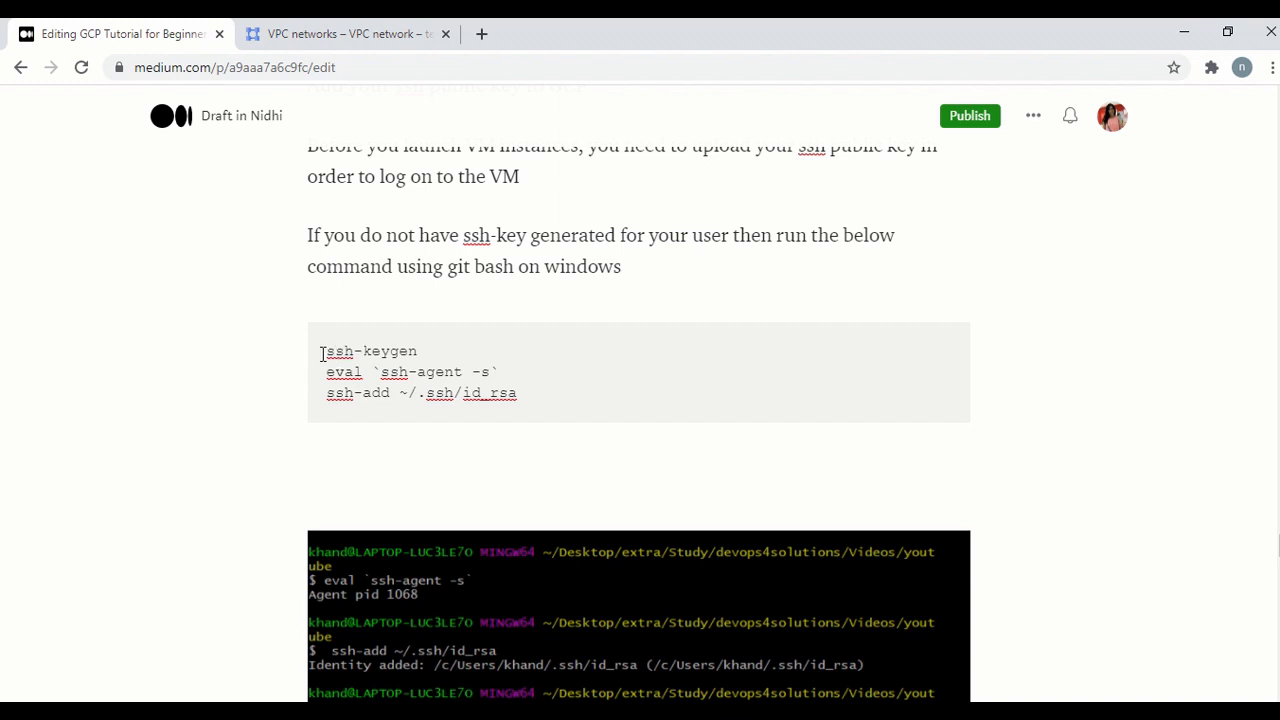
left_click_drag(322, 350, 442, 338)
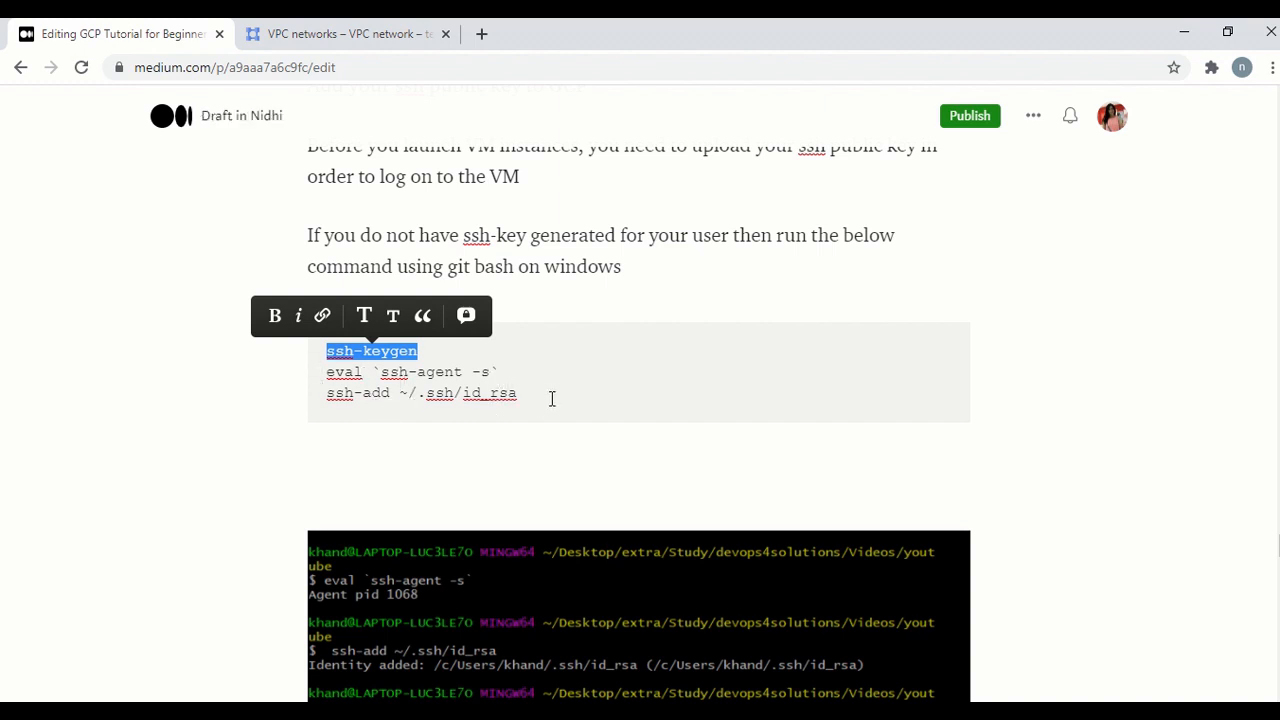
Copy gcloud compute project-info describe --format=json from the draft's ssh key section and run it in Command Prompt.
scroll(730, 357, "down", 3)
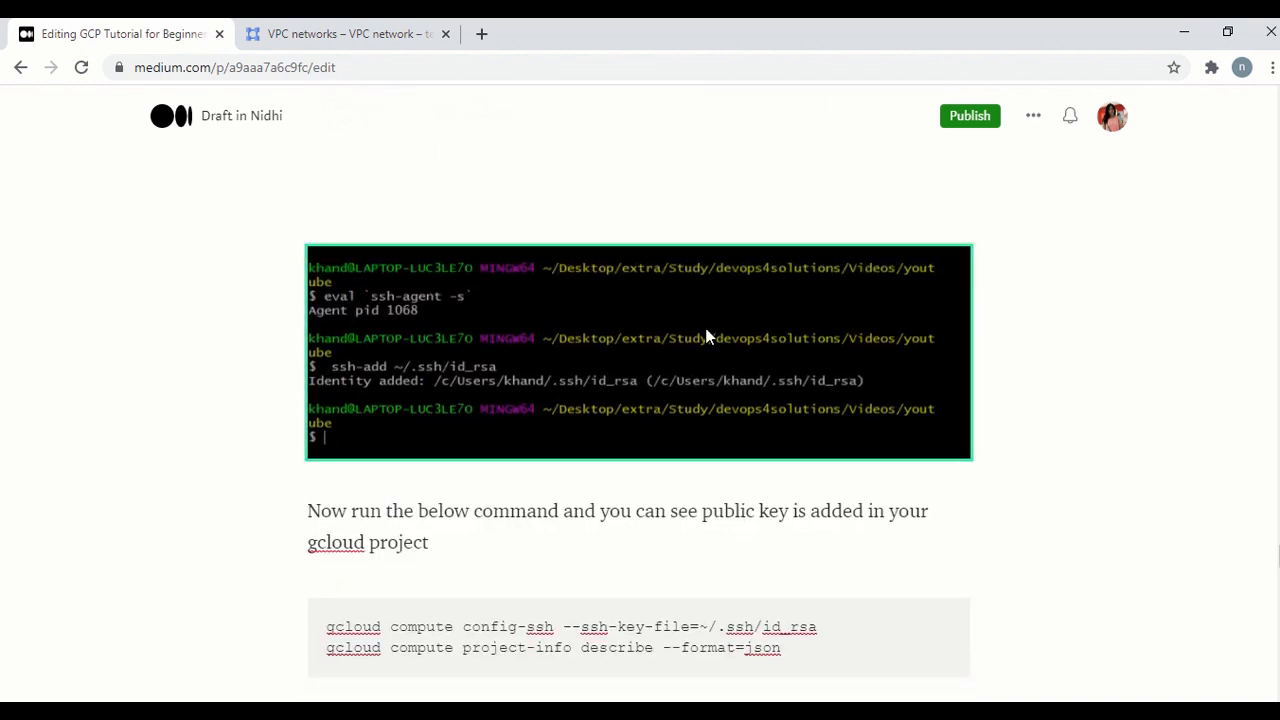
scroll(706, 336, "down", 2)
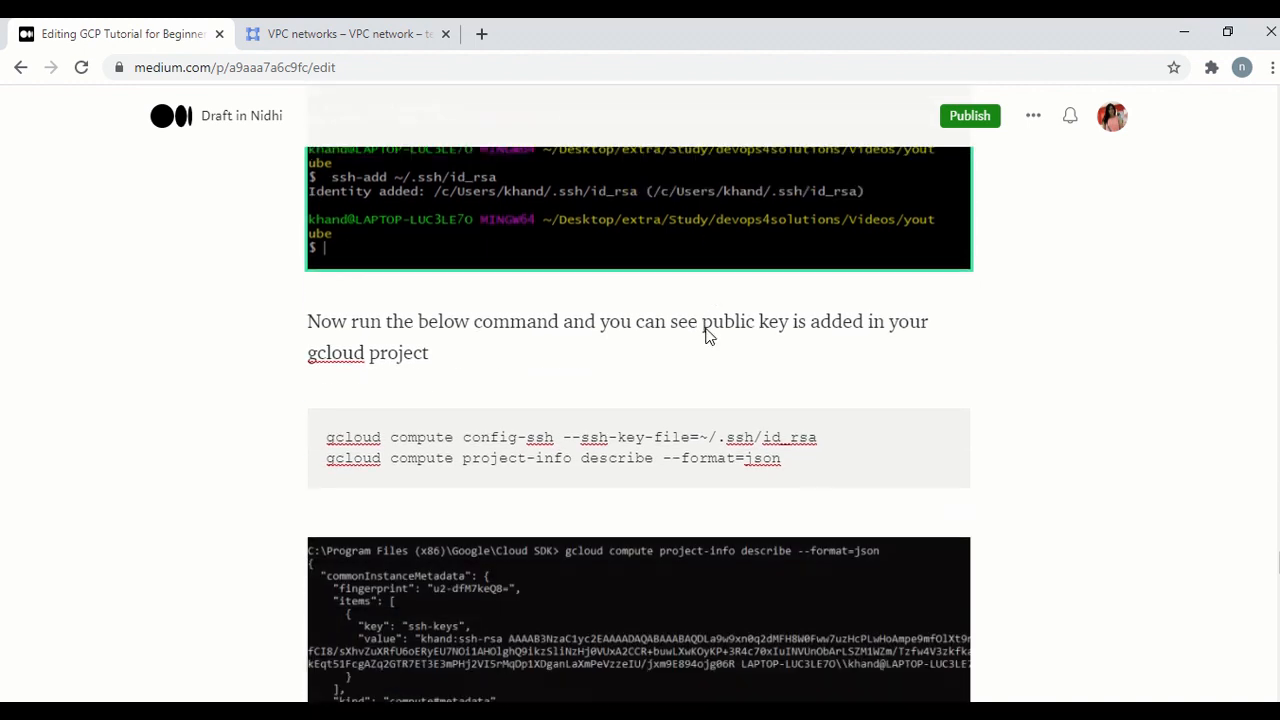
double_click(440, 437)
triple_click(440, 437)
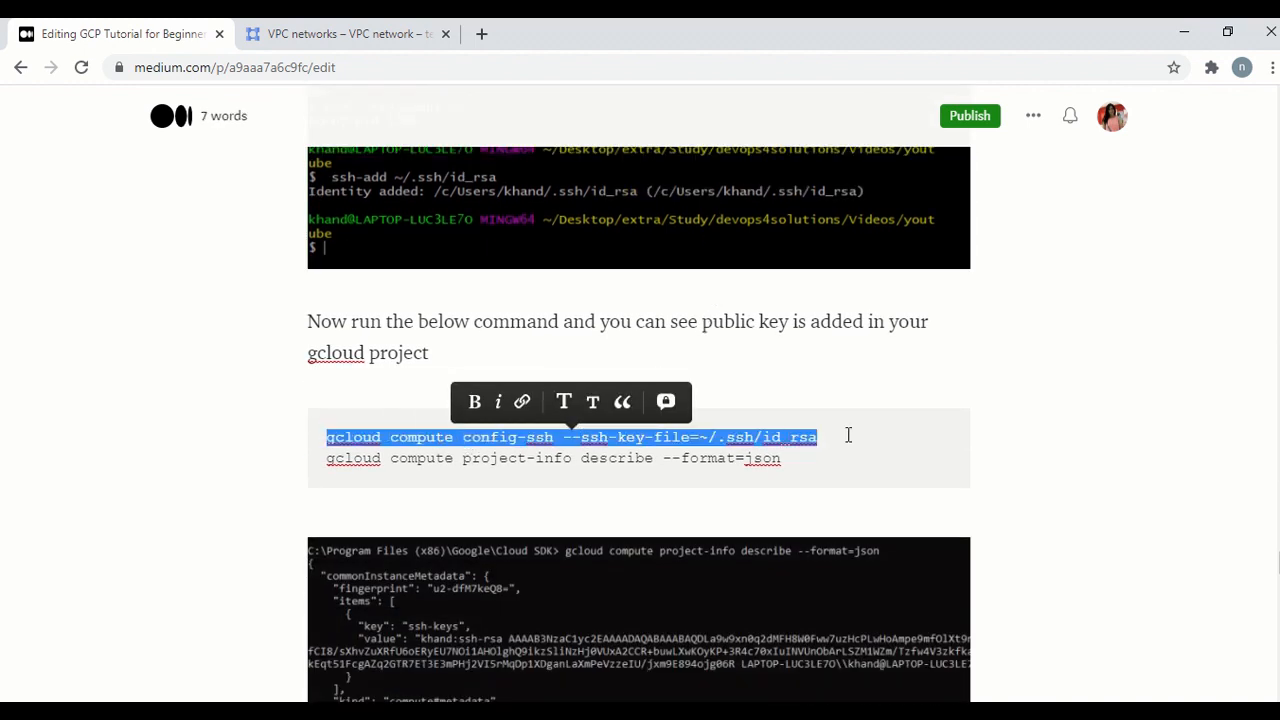
key("alt+Tab")
key("alt+Tab")
left_click_drag(811, 457, 323, 464)
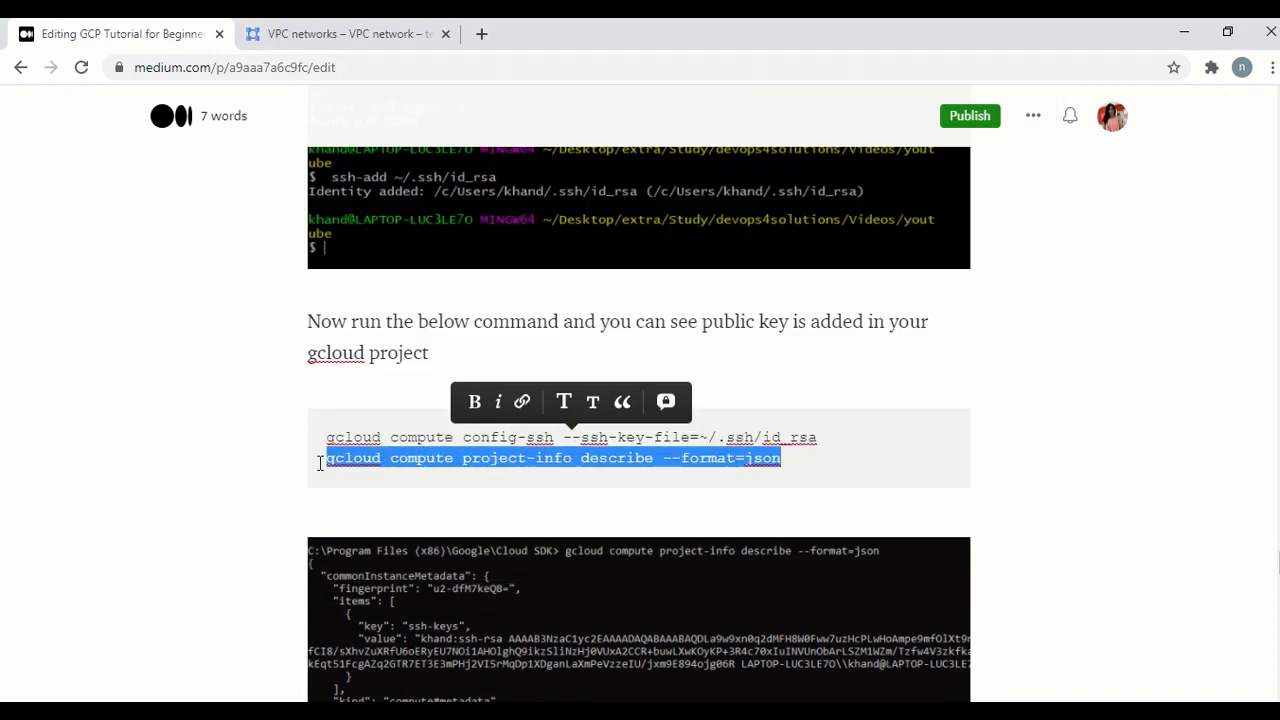
key("ctrl+c")
key("alt+Tab")
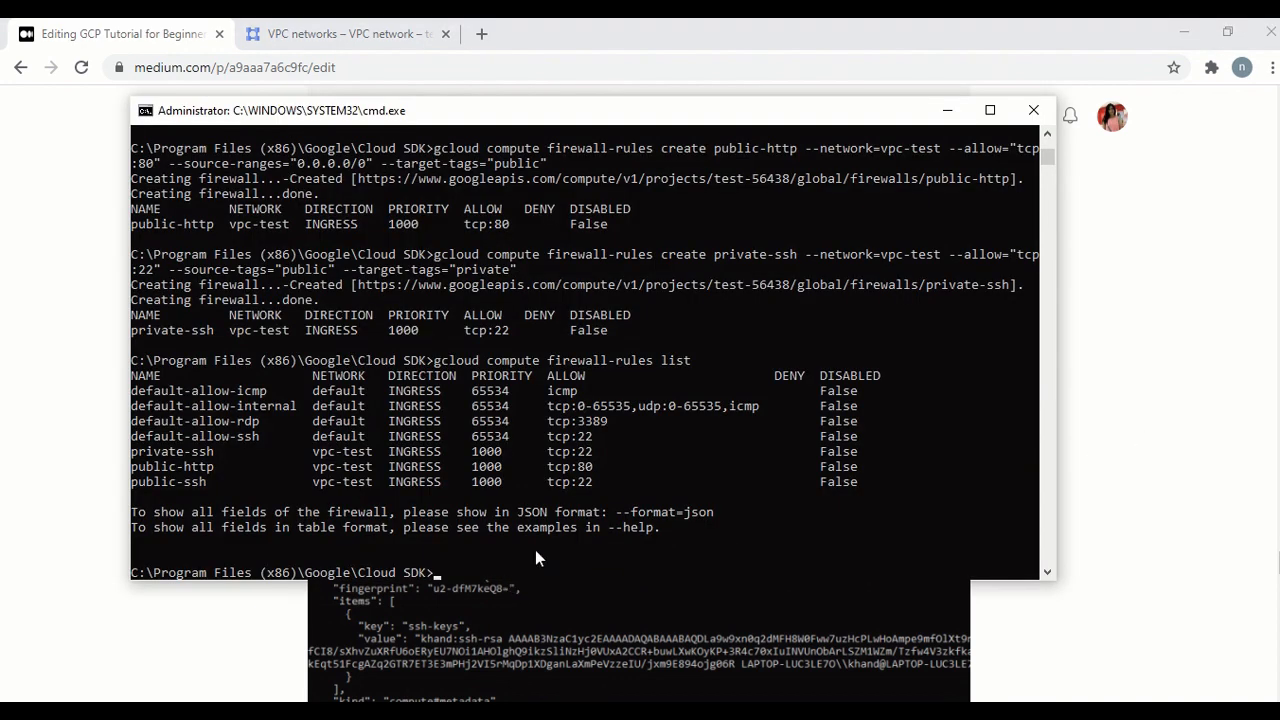
key("ctrl+v")
key("Return")
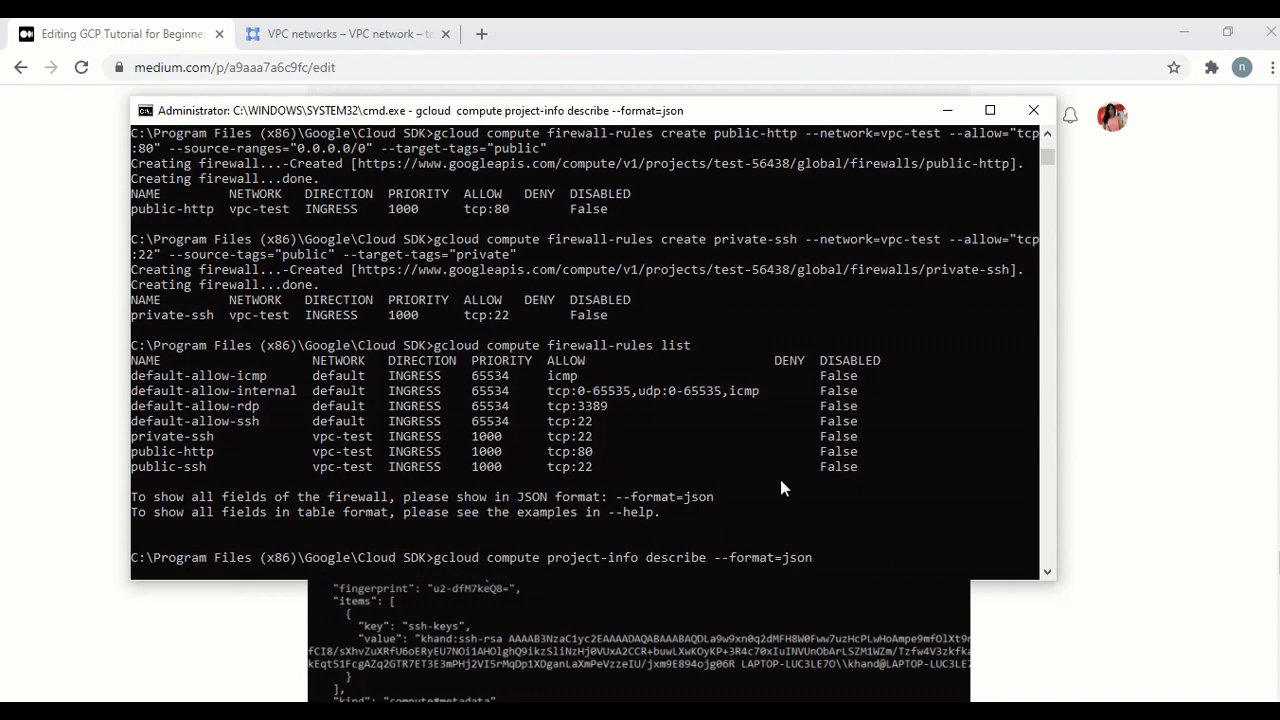
Examine the describe output, checking commonInstanceMetadata for ssh keys and browsing the project's quotas.
scroll(844, 388, "up", 20)
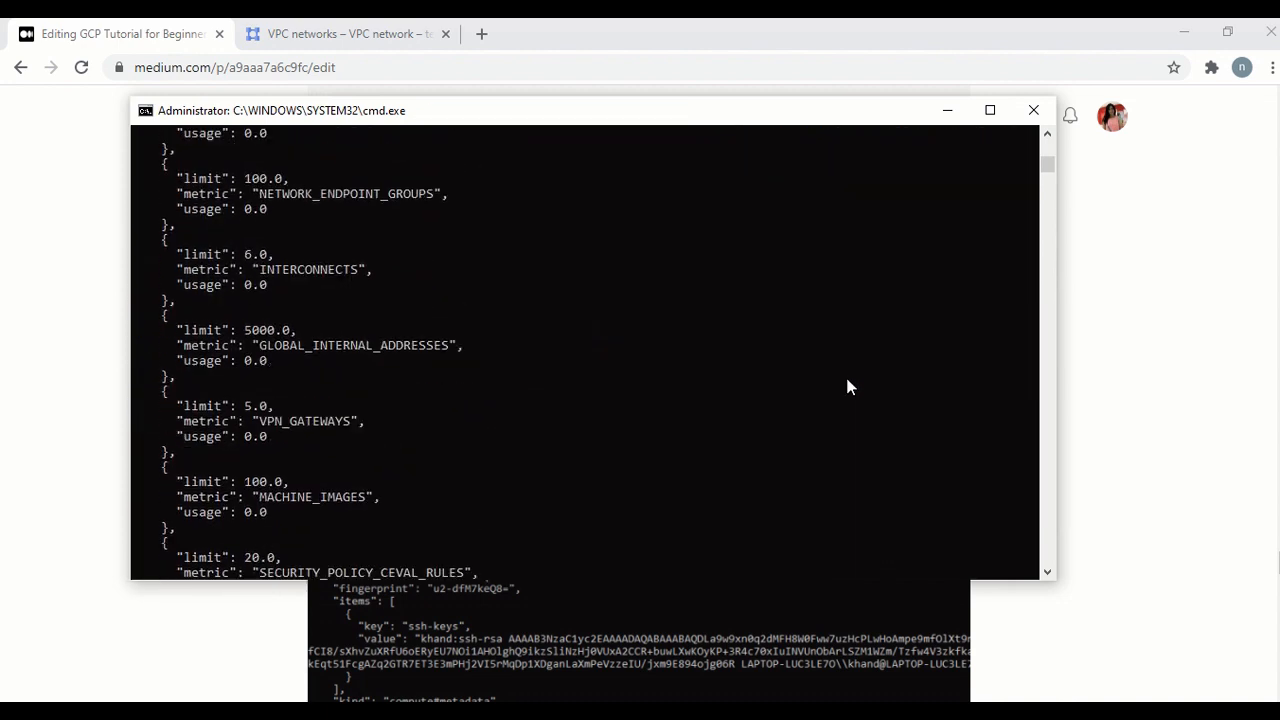
scroll(858, 386, "up", 15)
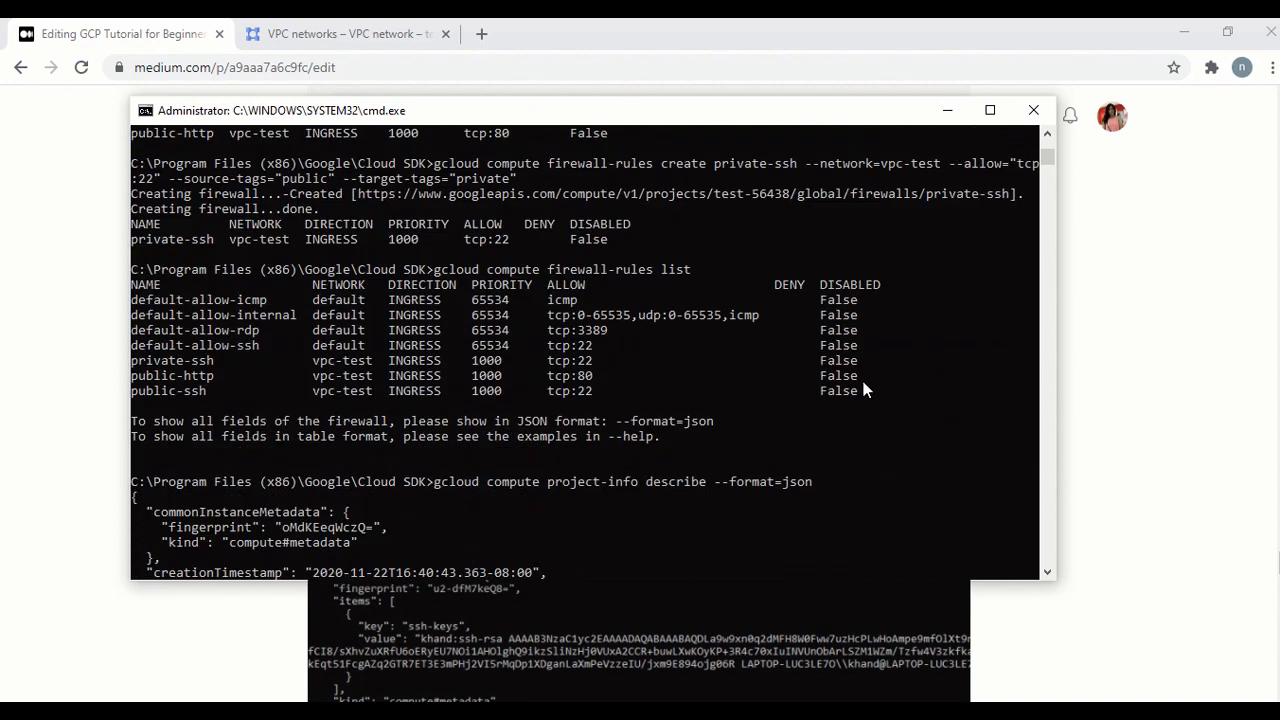
scroll(860, 379, "down", 4)
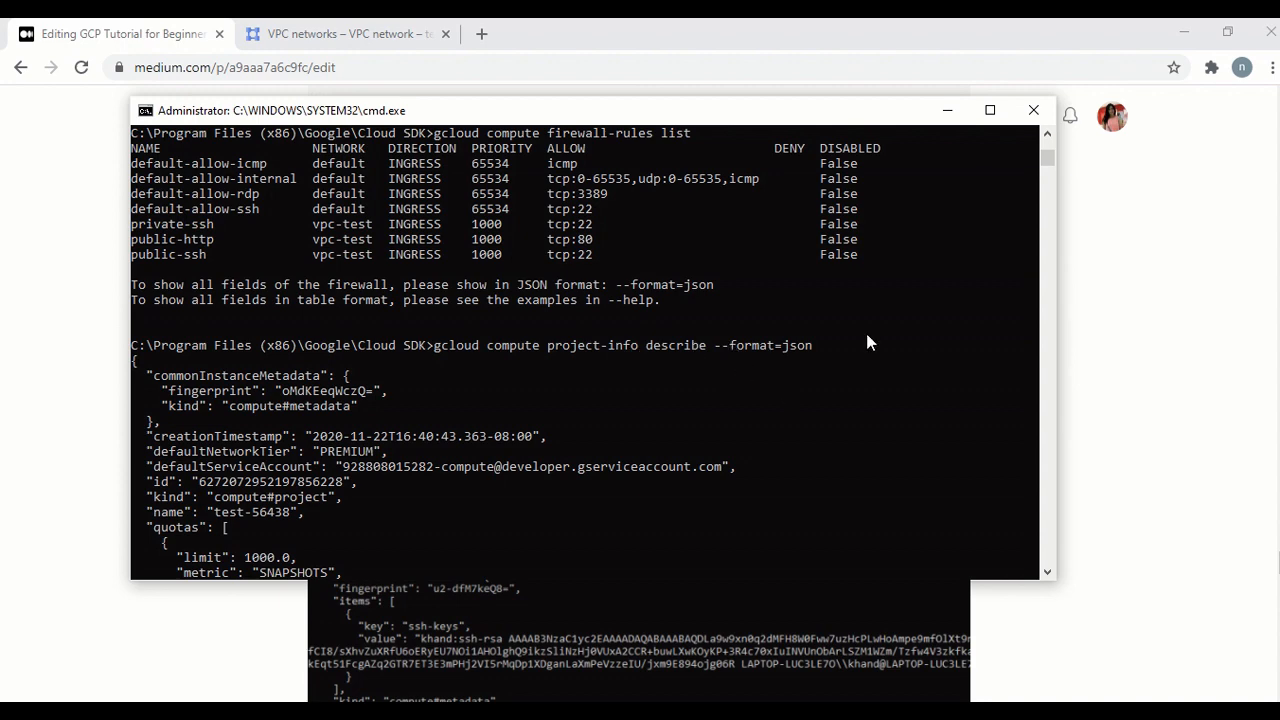
scroll(588, 412, "down", 1)
scroll(406, 390, "down", 20)
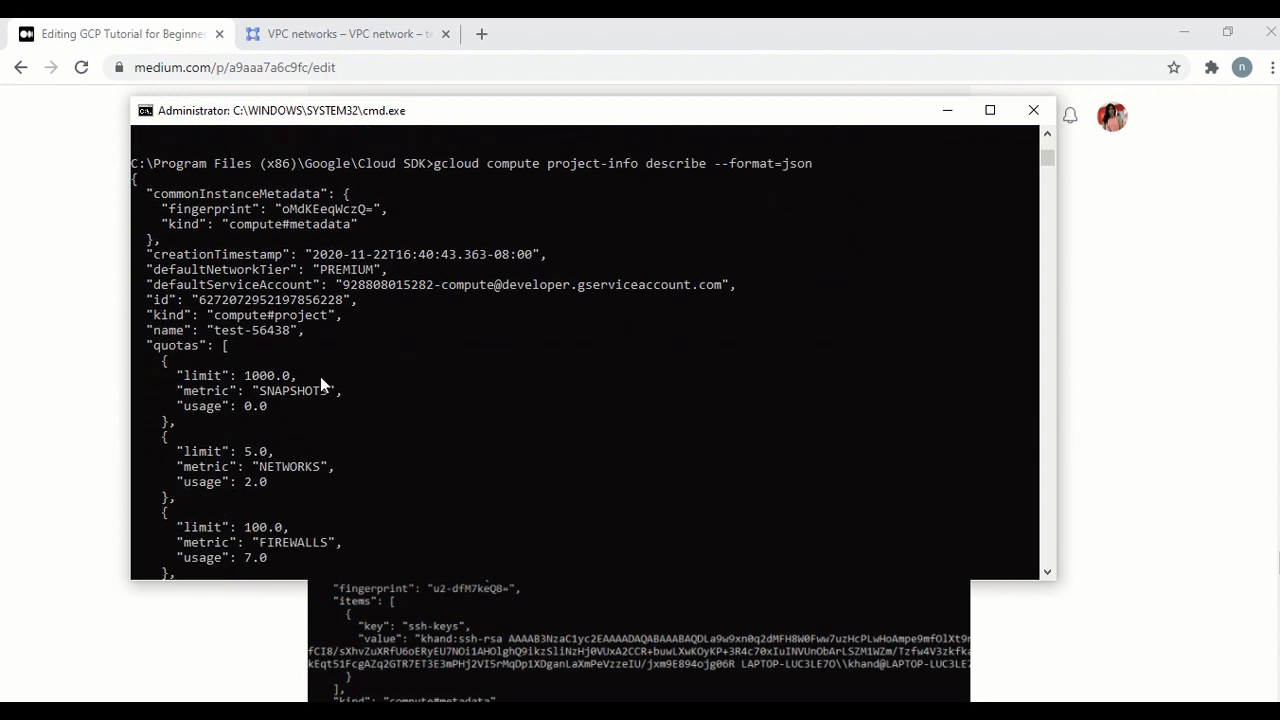
scroll(450, 455, "down", 20)
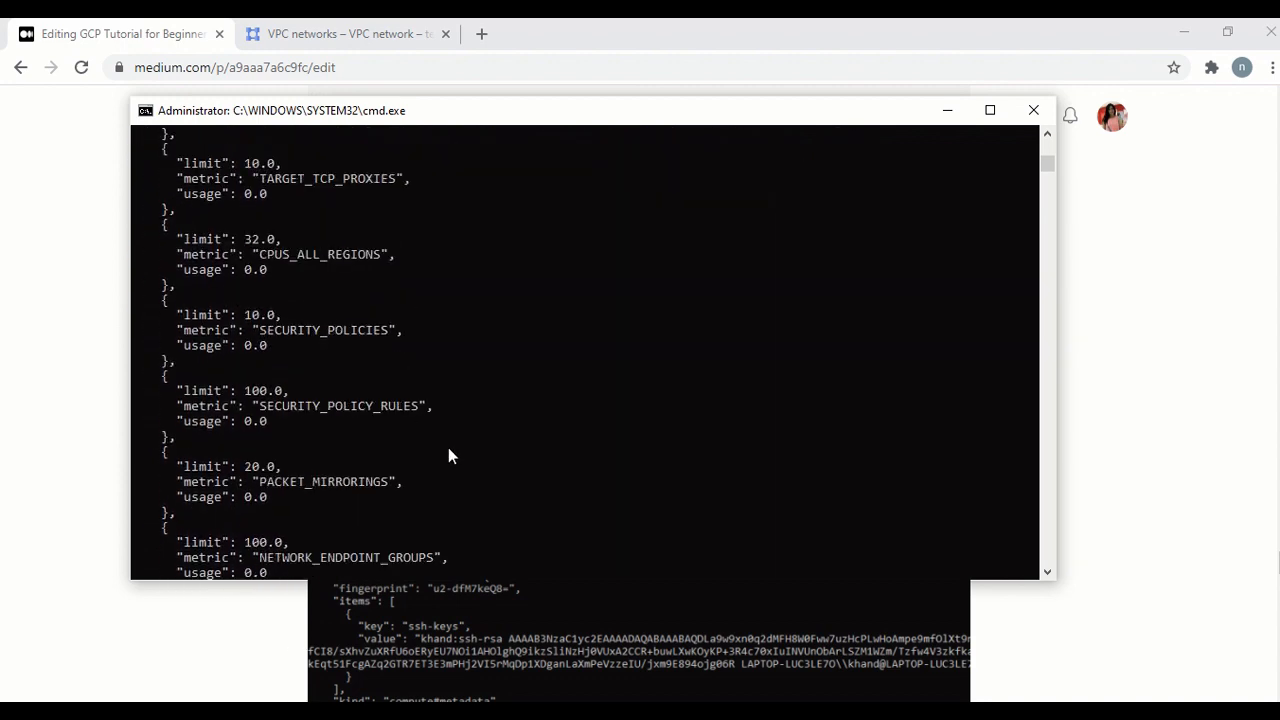
Copy gcloud compute config-ssh --ssh-key-file=~/.ssh/id_rsa from the draft and run it in Command Prompt.
left_click(1085, 453)
scroll(1000, 450, "down", 3)
scroll(880, 400, "up", 4)
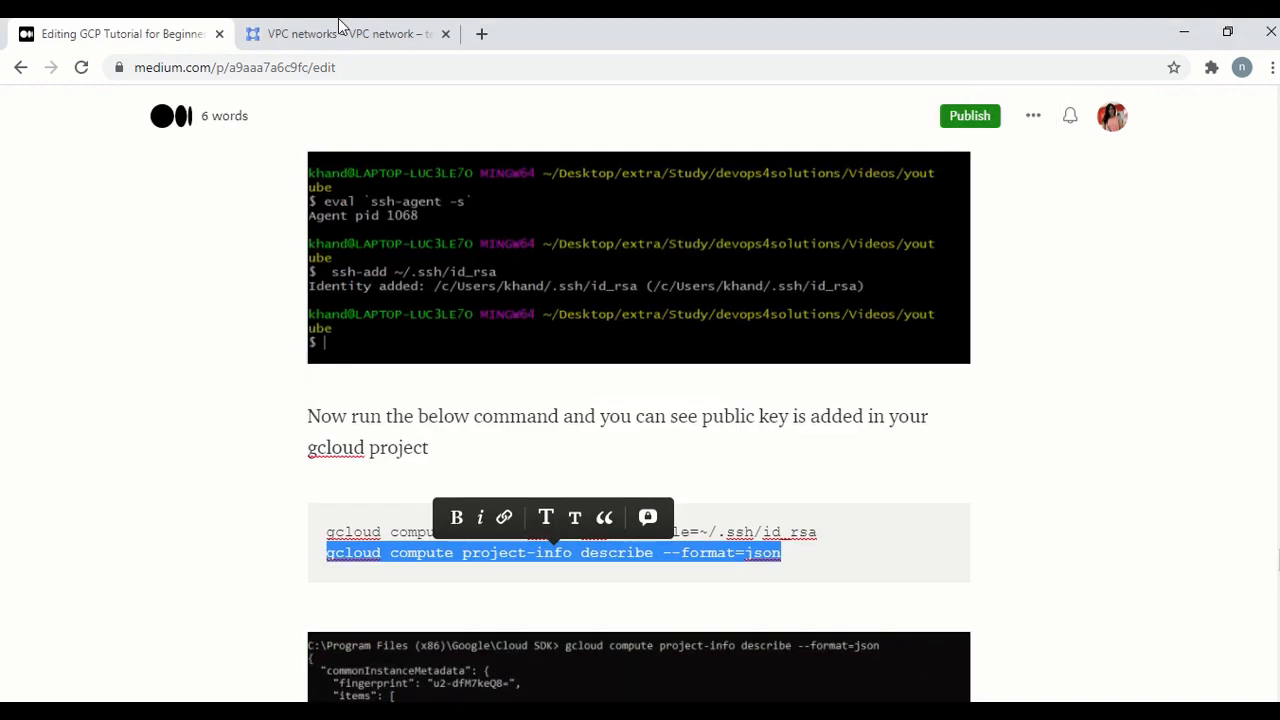
left_click(834, 531)
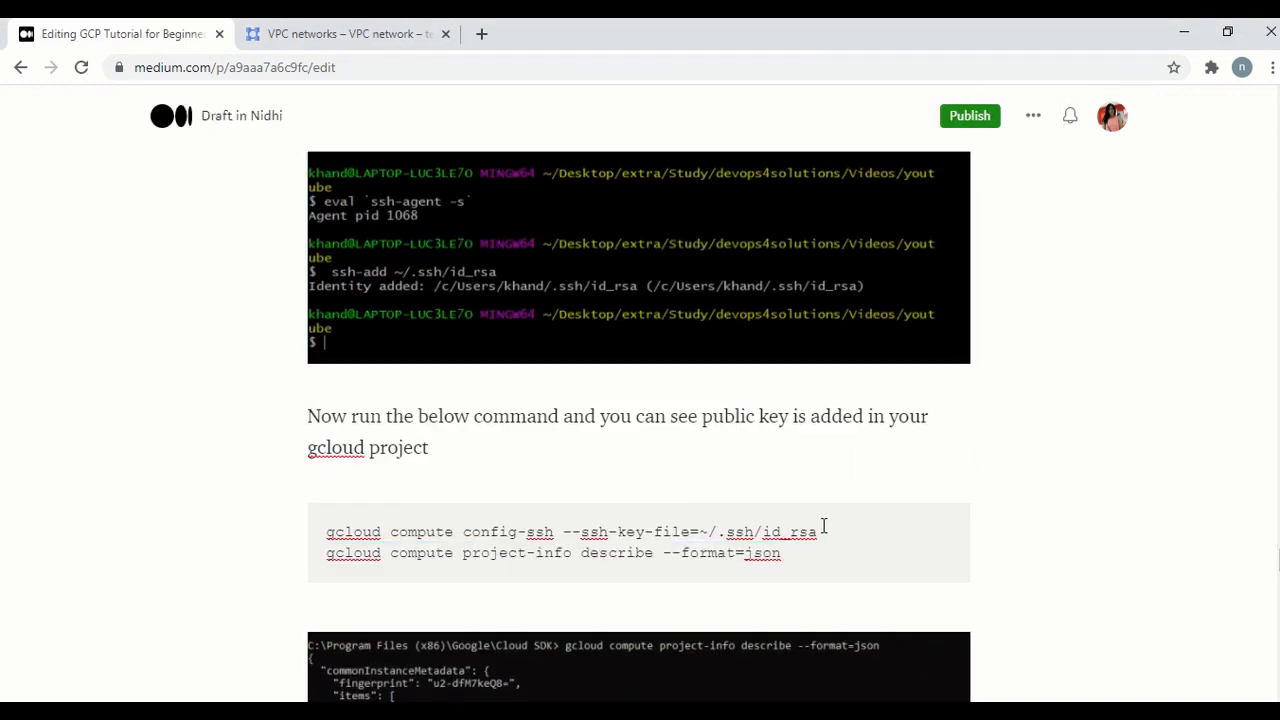
left_click_drag(826, 529, 320, 506)
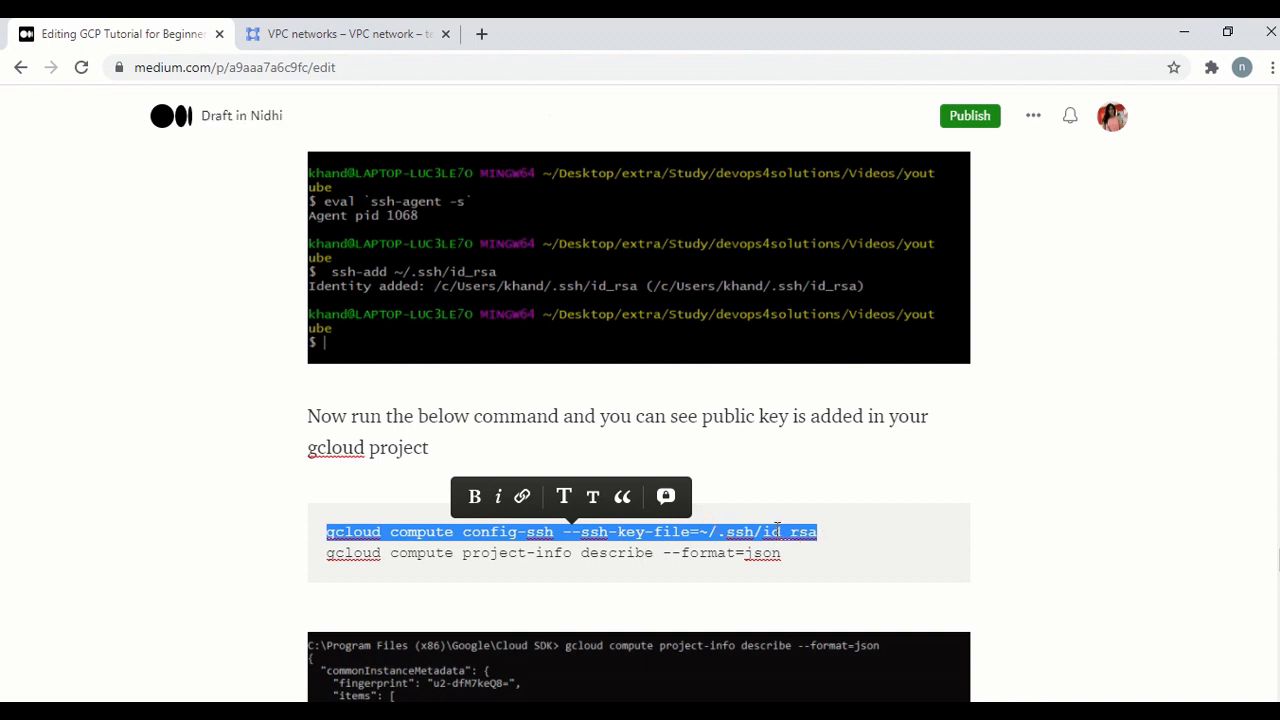
key("alt+Tab")
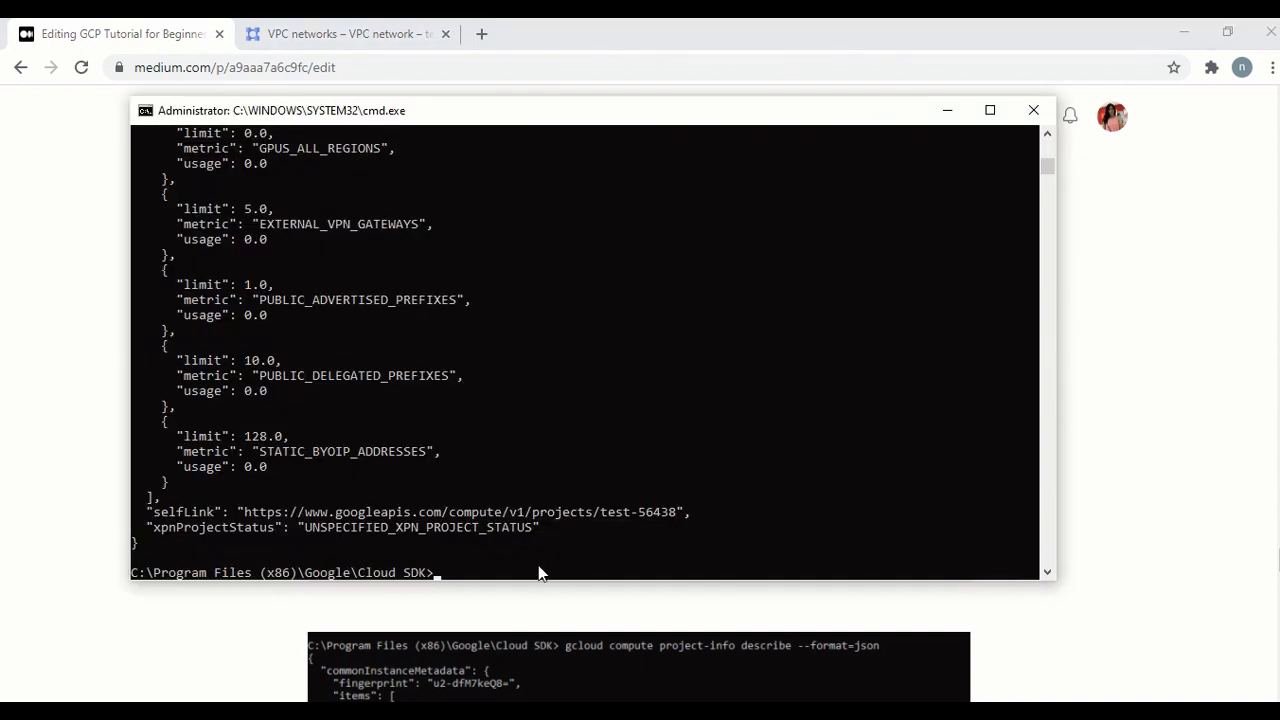
key("ctrl+v")
key("Return")
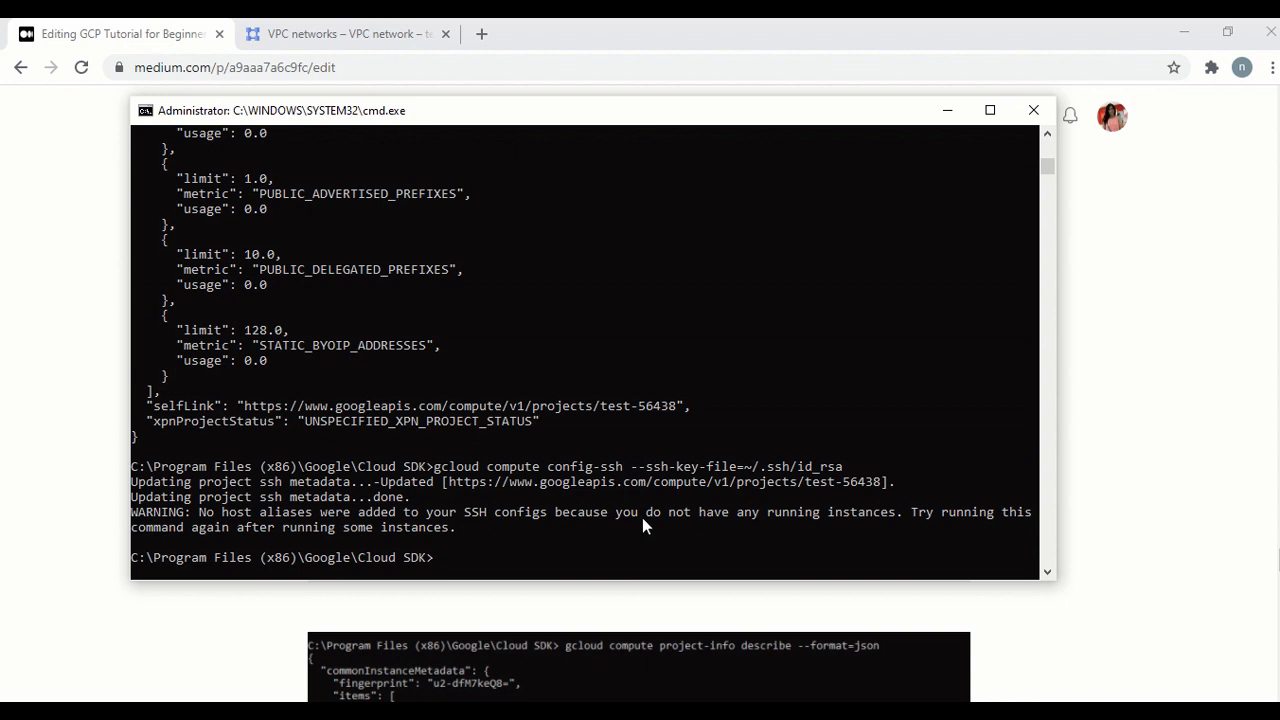
Rerun gcloud compute project-info describe --format=json and check the ssh-keys entry in commonInstanceMetadata.
key("Up")
key("Up")
key("Return")
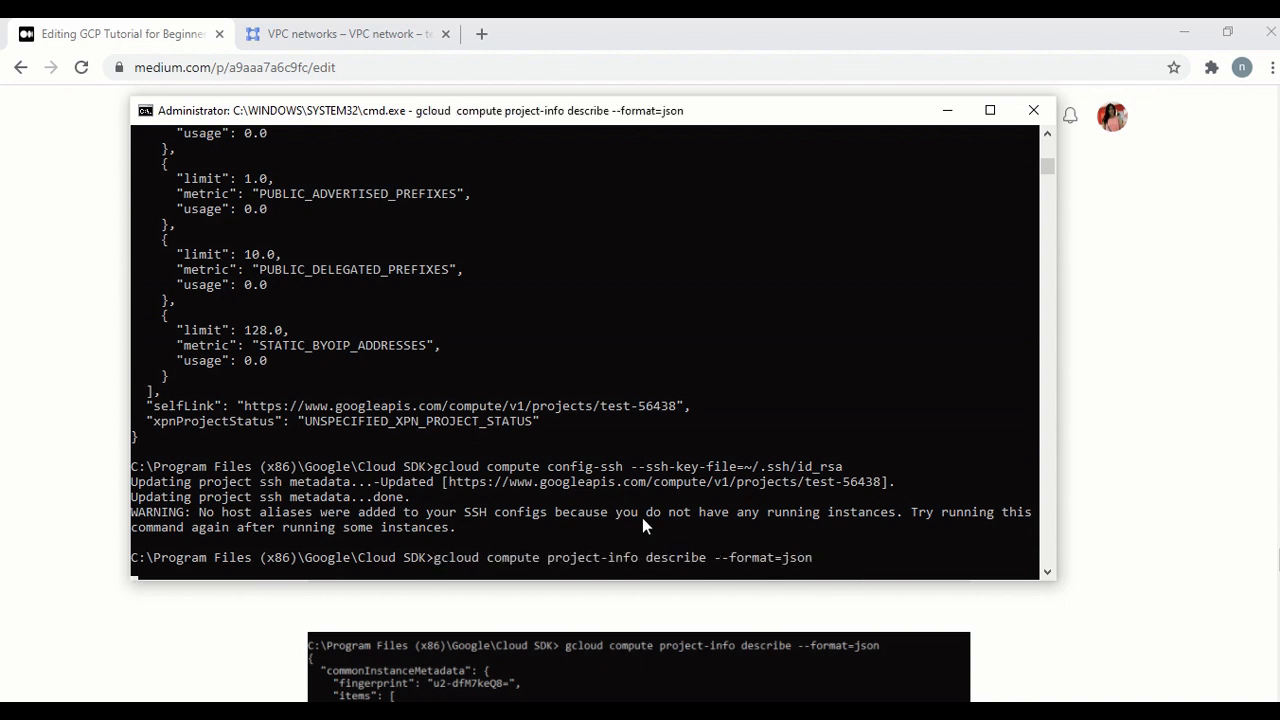
scroll(690, 436, "up", 10)
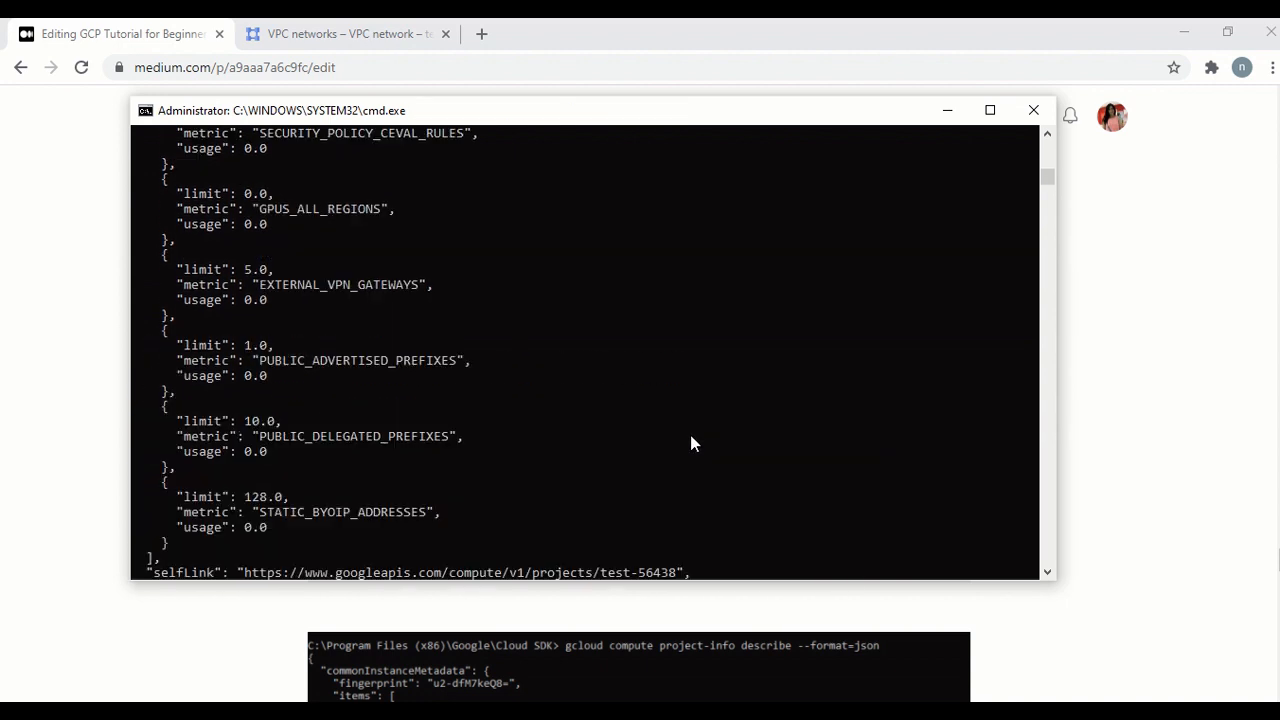
scroll(689, 435, "up", 15)
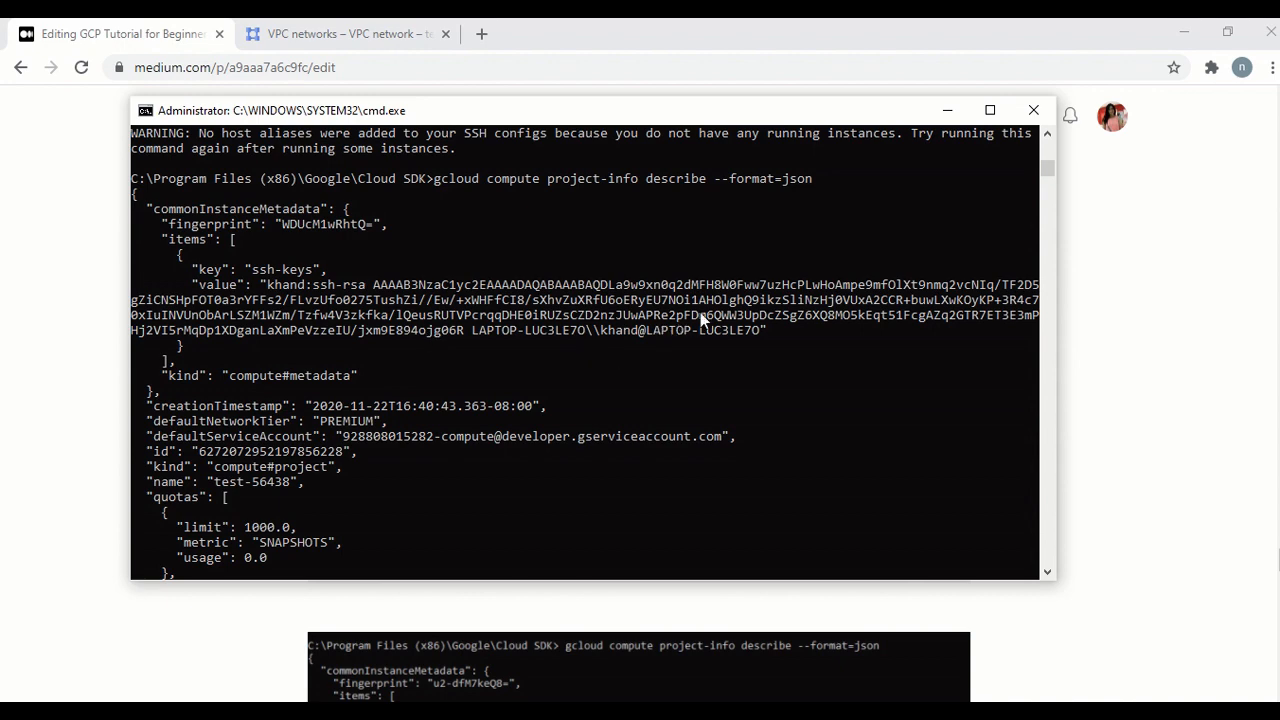
Return to the draft and read the "Now let's deploy 2 VM's" section, highlighting instances, vm-public and tags=public in the first create command.
key("alt+Tab")
scroll(914, 364, "down", 4)
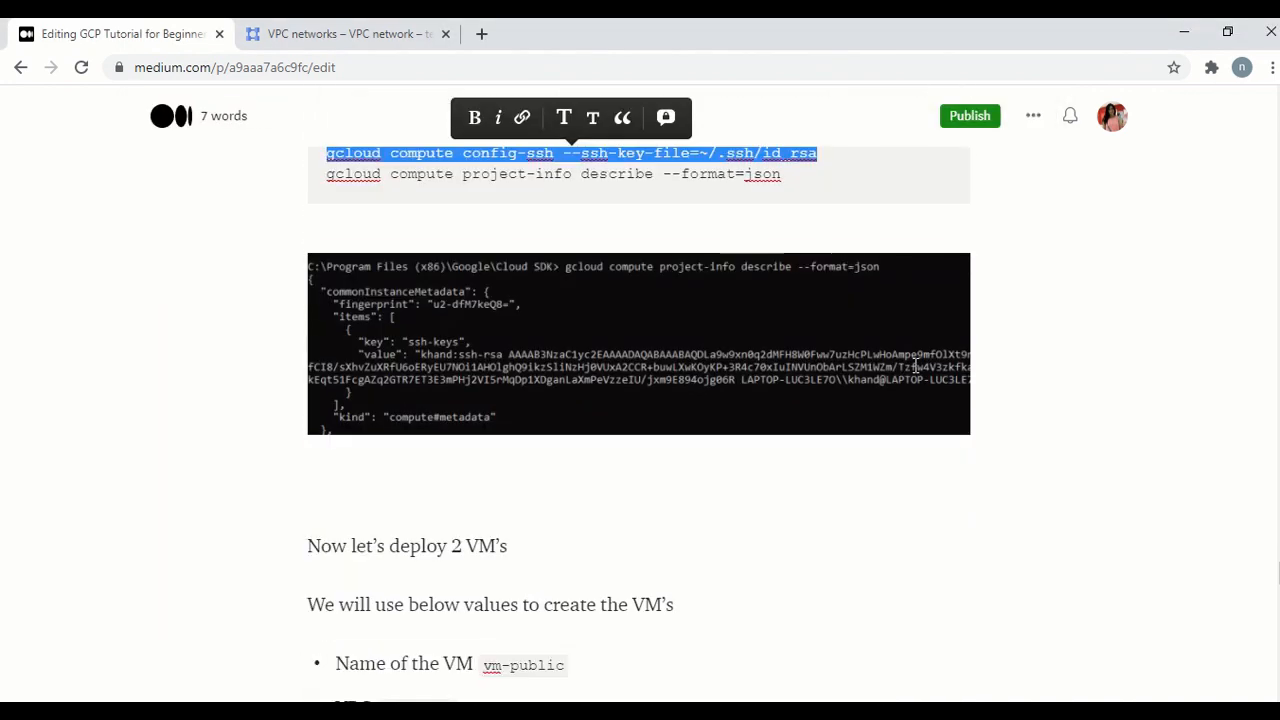
scroll(914, 365, "down", 2)
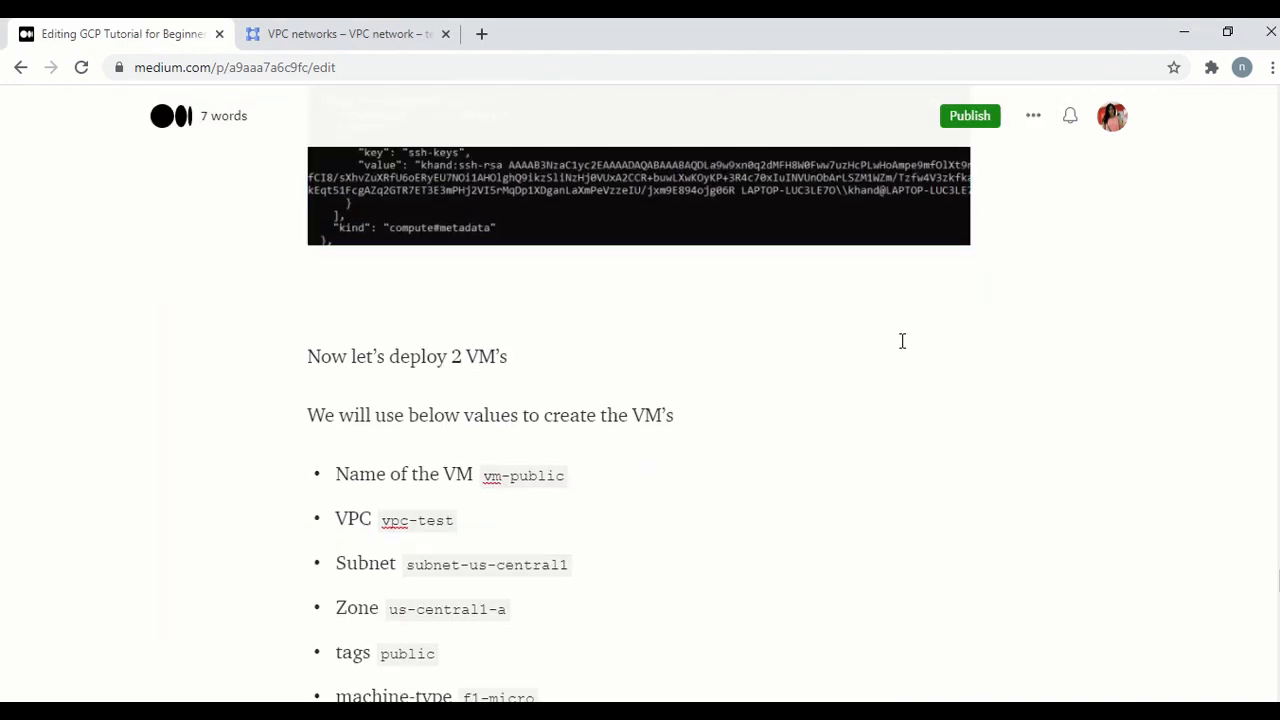
scroll(902, 341, "down", 2)
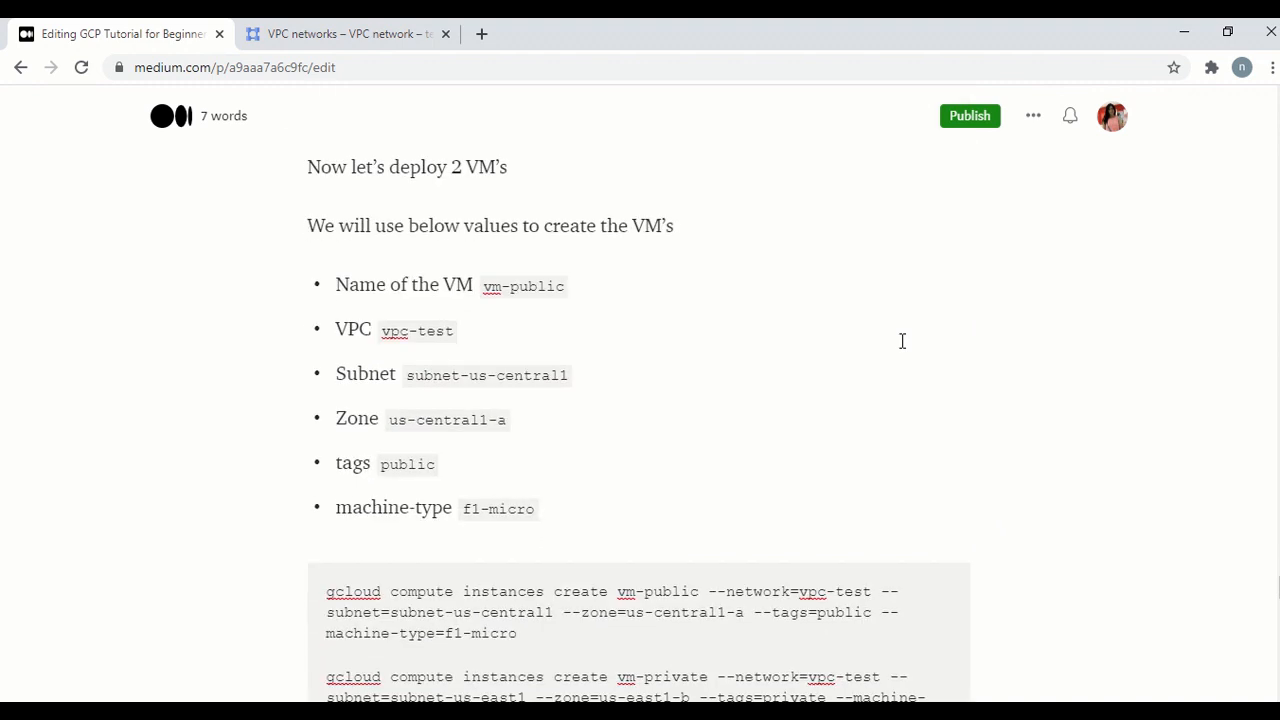
scroll(902, 341, "down", 2)
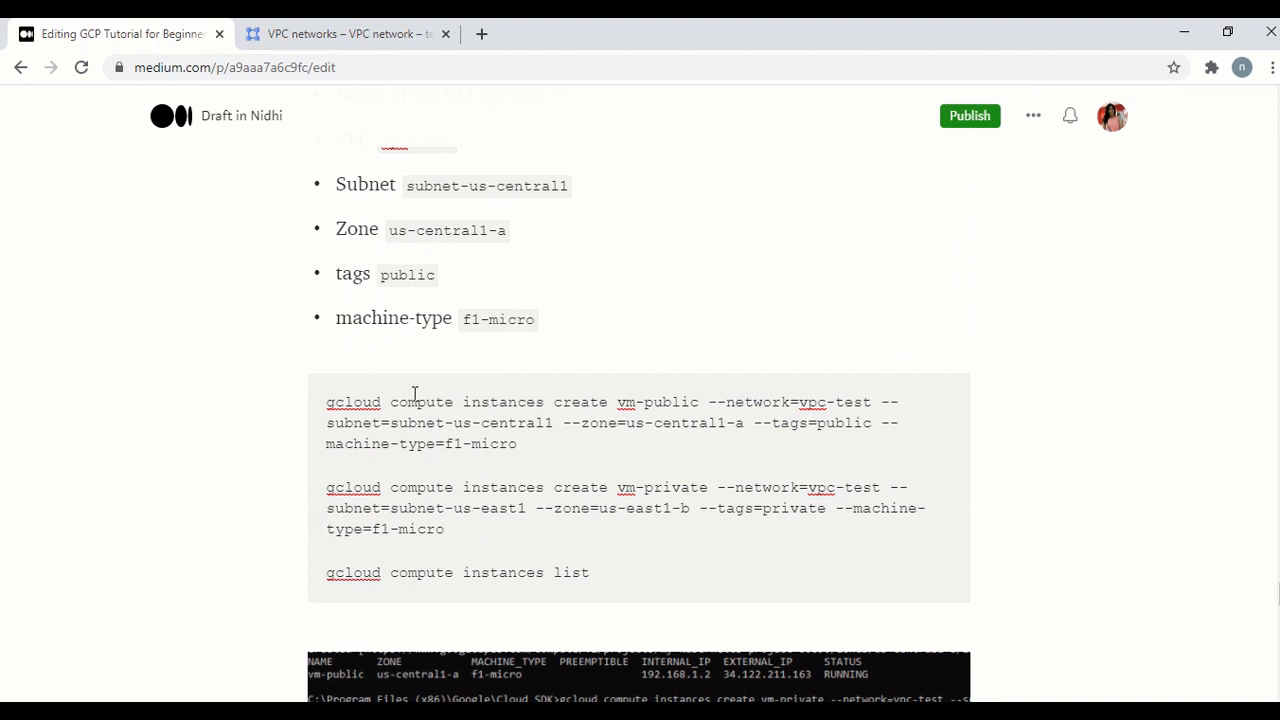
double_click(512, 400)
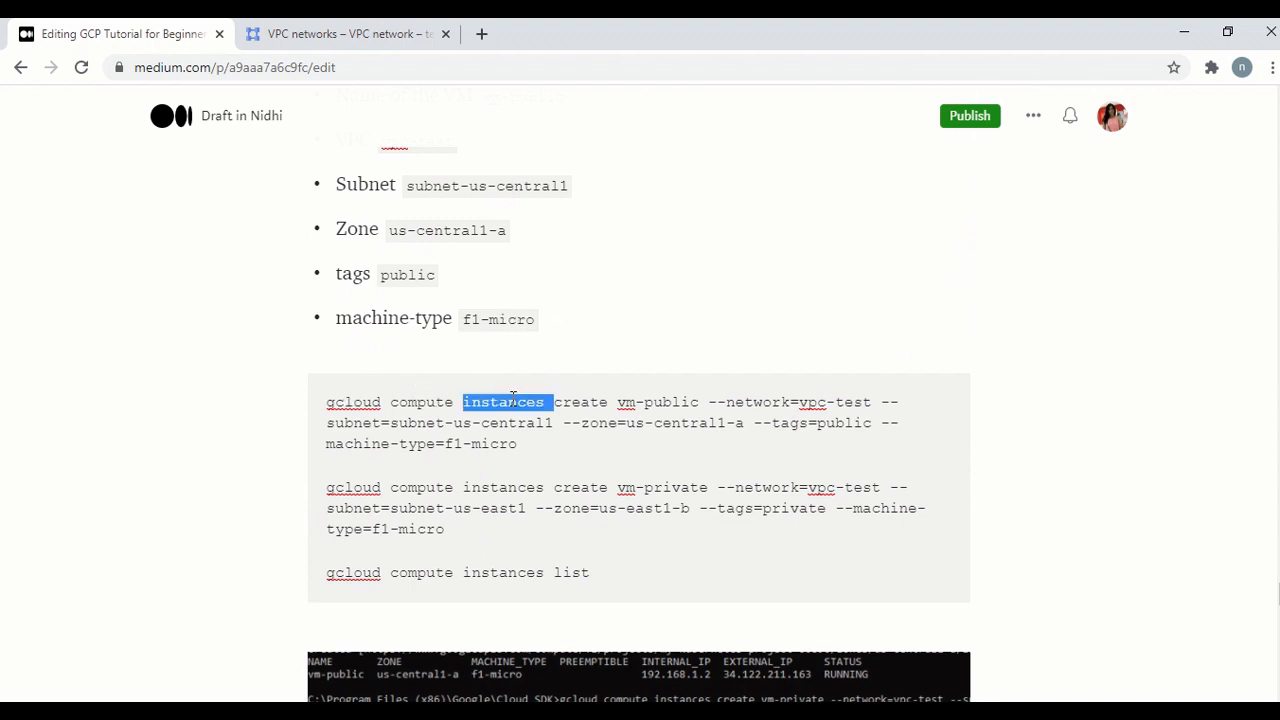
double_click(626, 402)
left_click_drag(643, 404, 700, 404)
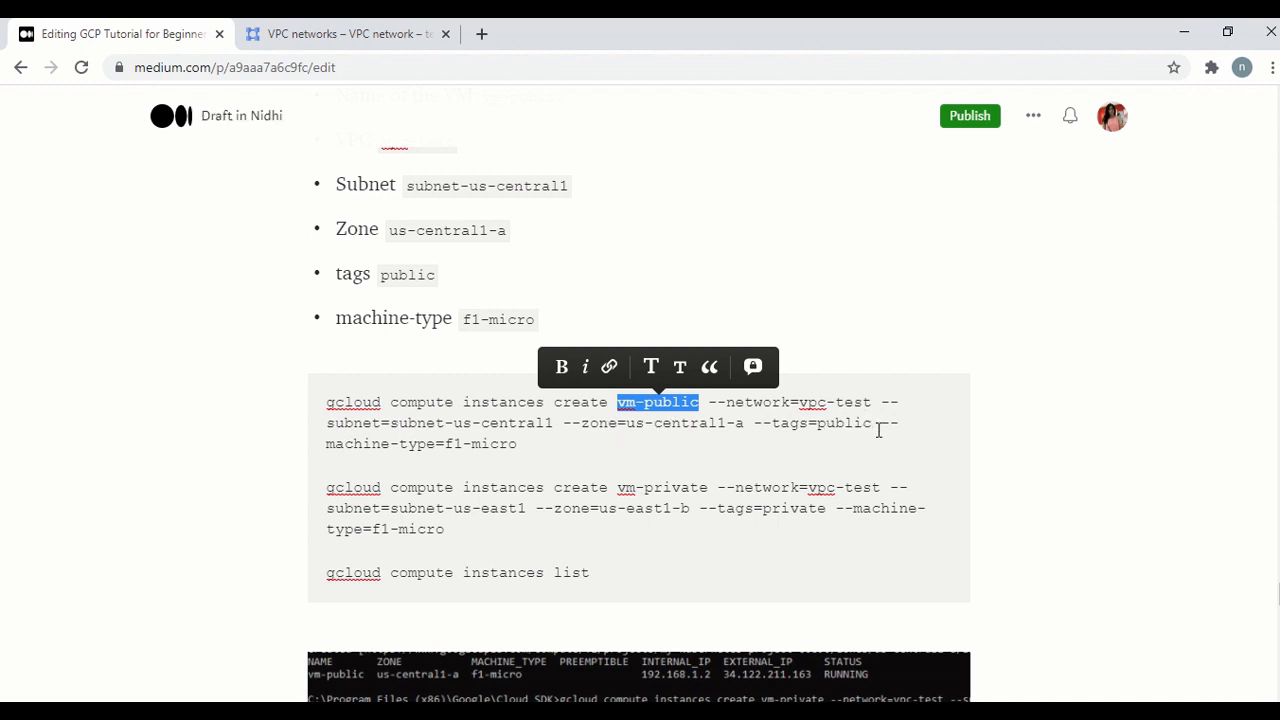
left_click(870, 422)
left_click_drag(870, 422, 773, 423)
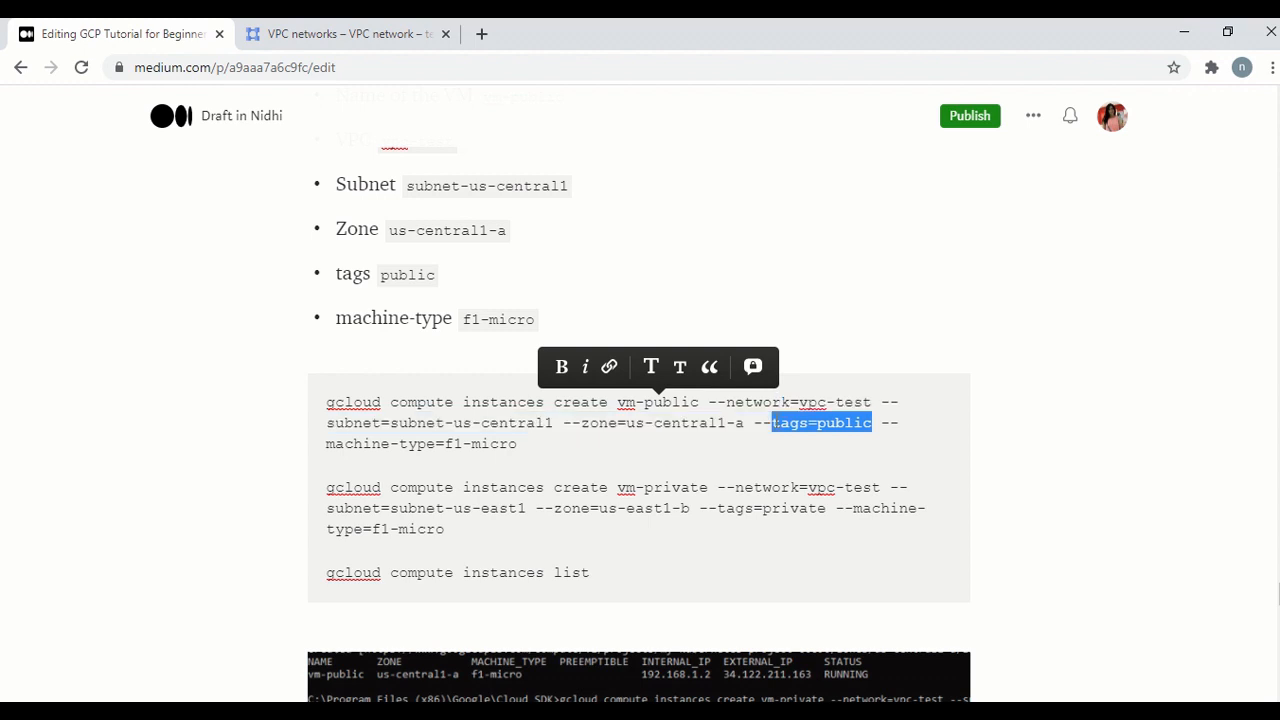
Copy gcloud compute instances create vm-public --network=vpc-test --subnet=subnet-us-central1 --zone=us-central1-a --tags=public --machine-type=f1-micro from the draft and run it in Command Prompt.
left_click(527, 443)
left_click_drag(527, 443, 326, 402)
key("ctrl+c")
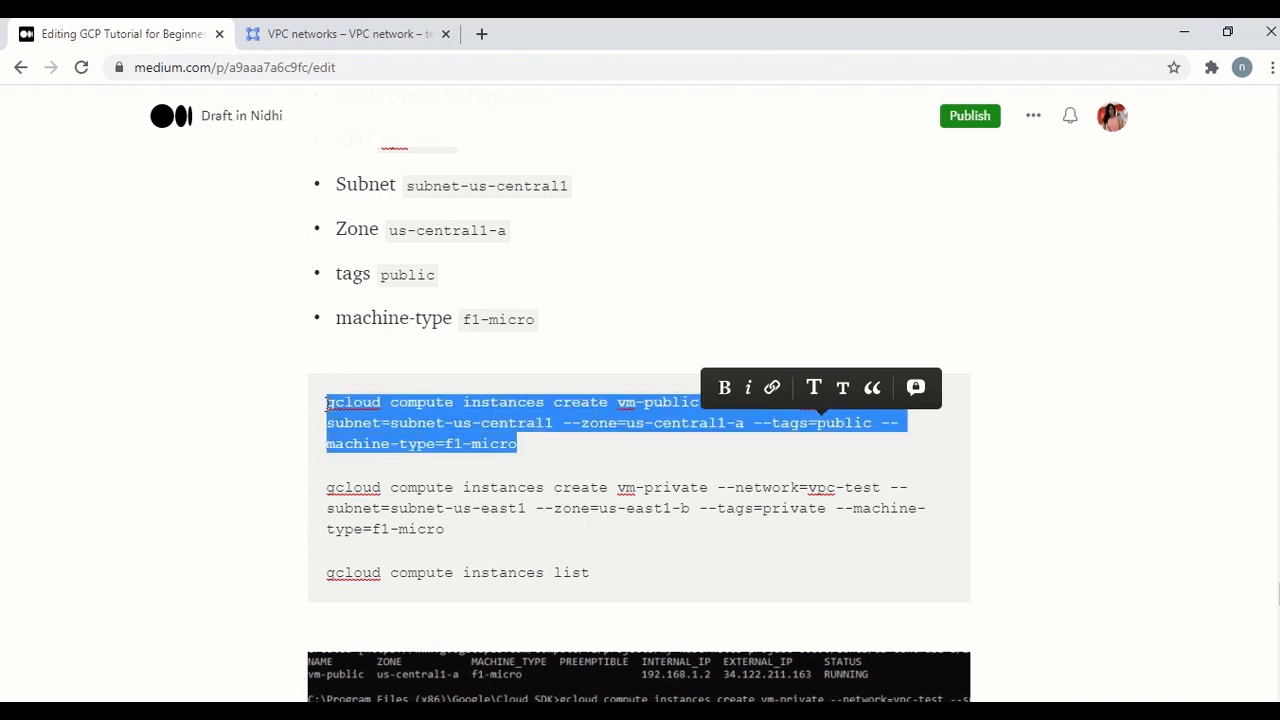
key("alt+Tab")
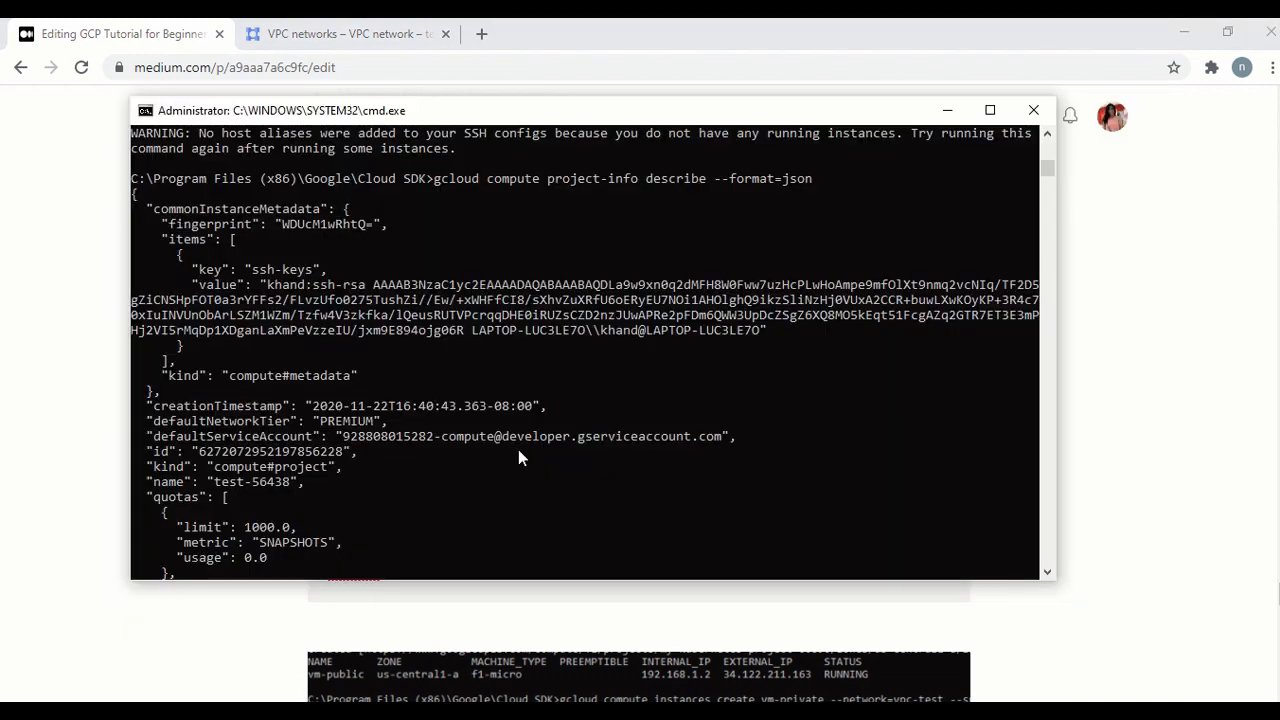
scroll(518, 449, "down", 10)
scroll(410, 514, "down", 15)
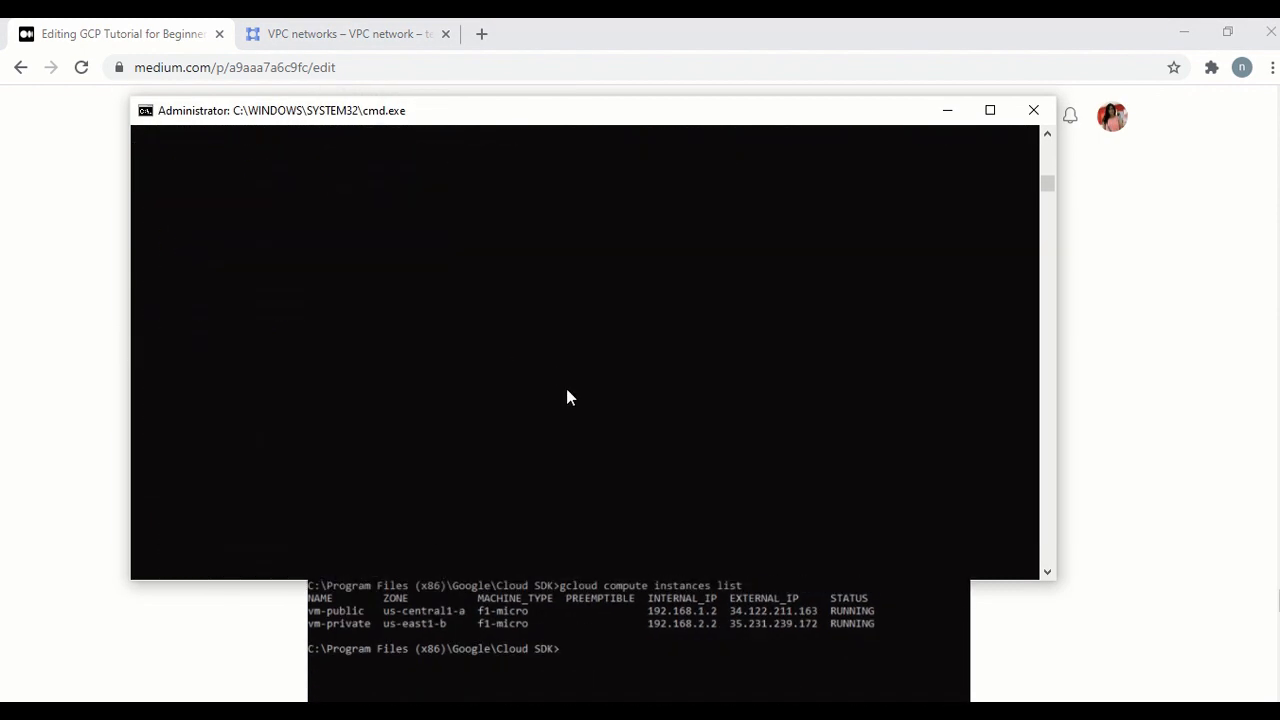
left_click(628, 381)
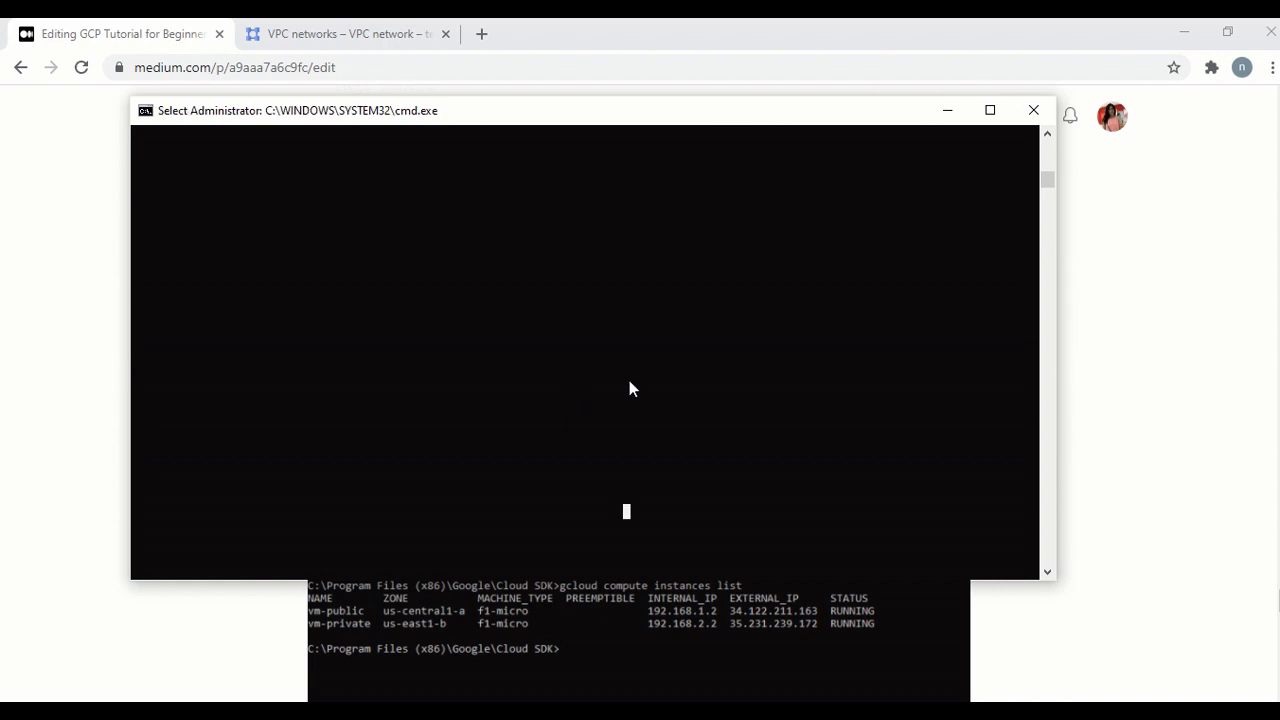
scroll(754, 325, "up", 5)
key("Escape")
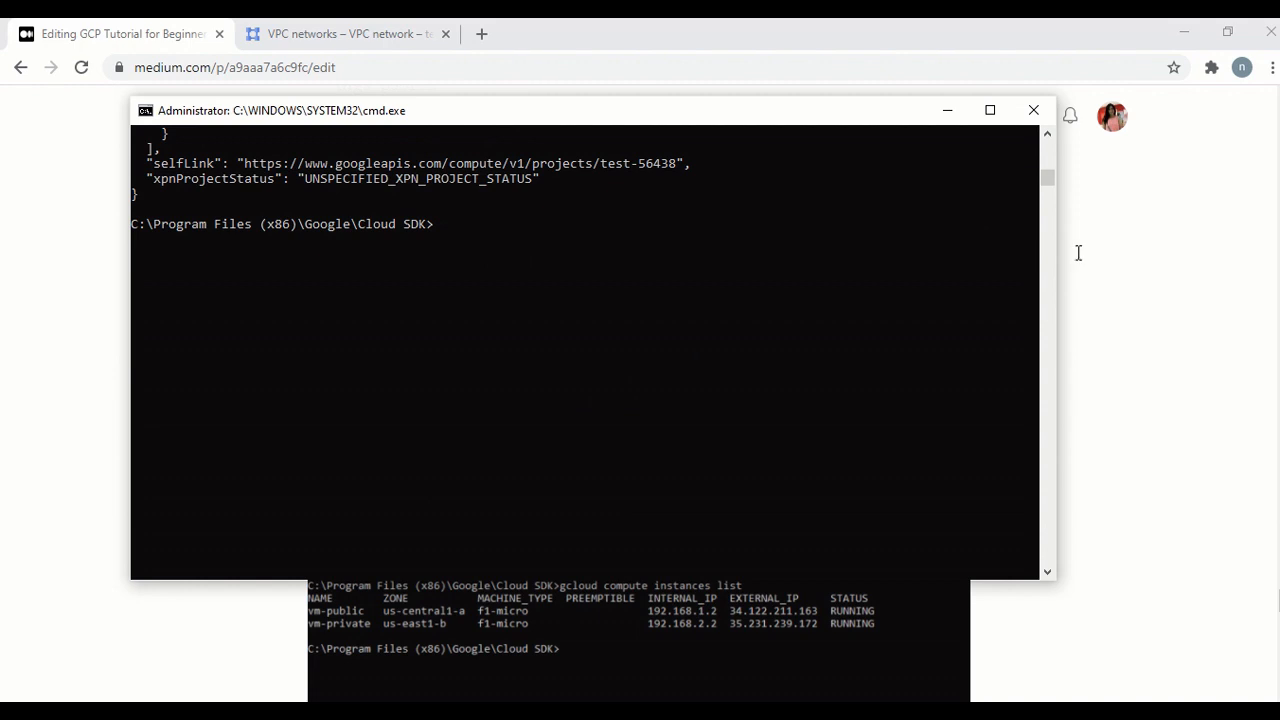
left_click(1111, 264)
key("alt+Tab")
right_click(499, 254)
key("Return")
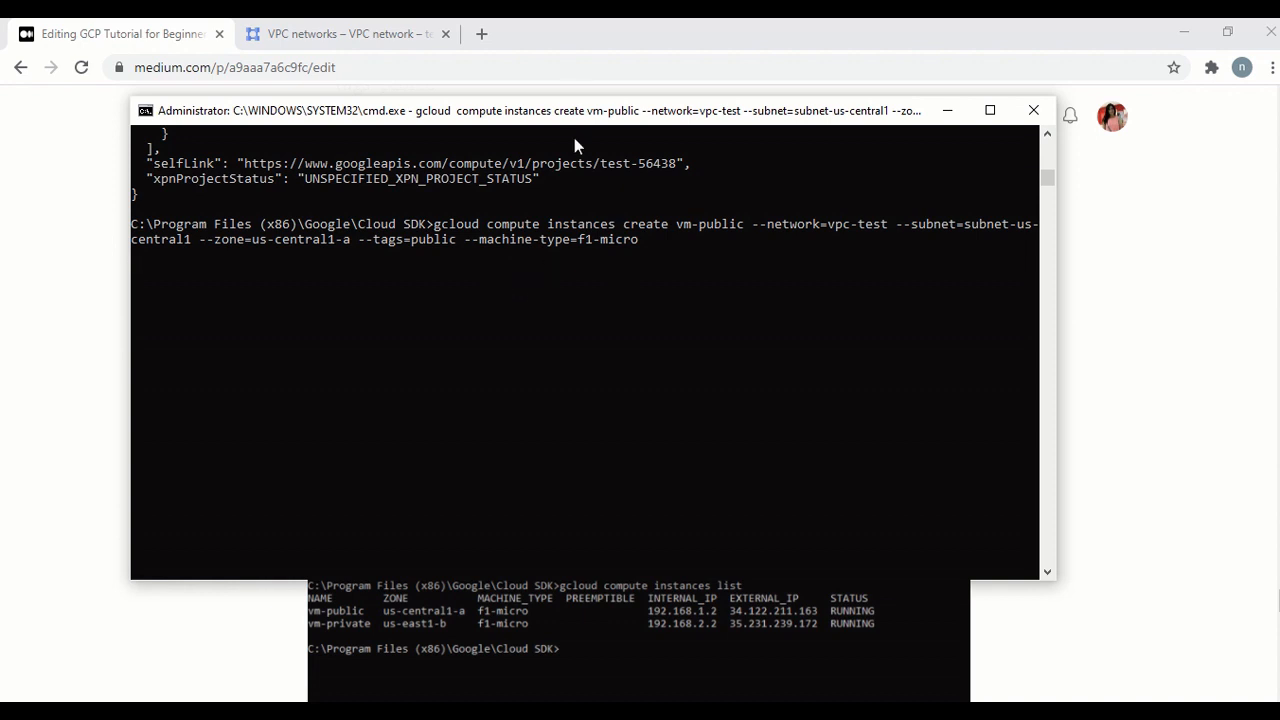
Run gcloud compute instances create vm-private --network=vpc-test --subnet=subnet-us-east1 --zone=us-east1-b --tags=private --machine-type=f1-micro, and return to the draft's "Connect to VM's" section.
mouse_move(491, 27)
left_click(517, 51)
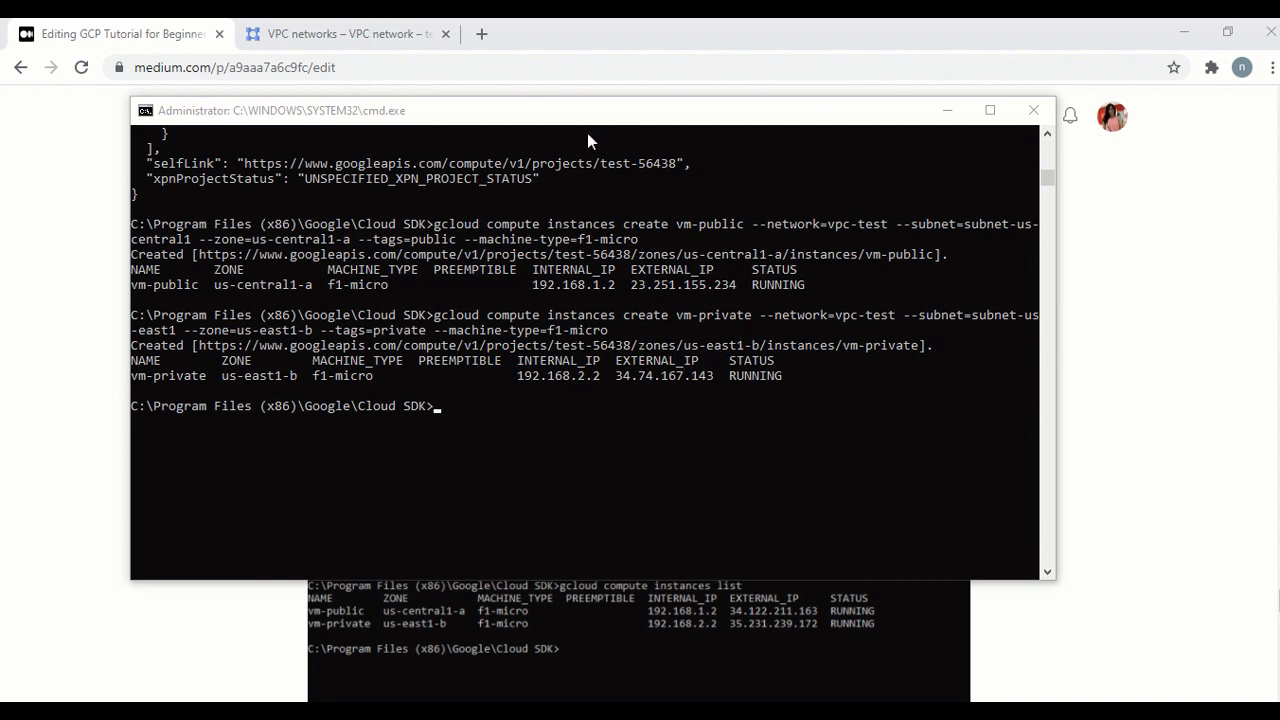
mouse_move(574, 22)
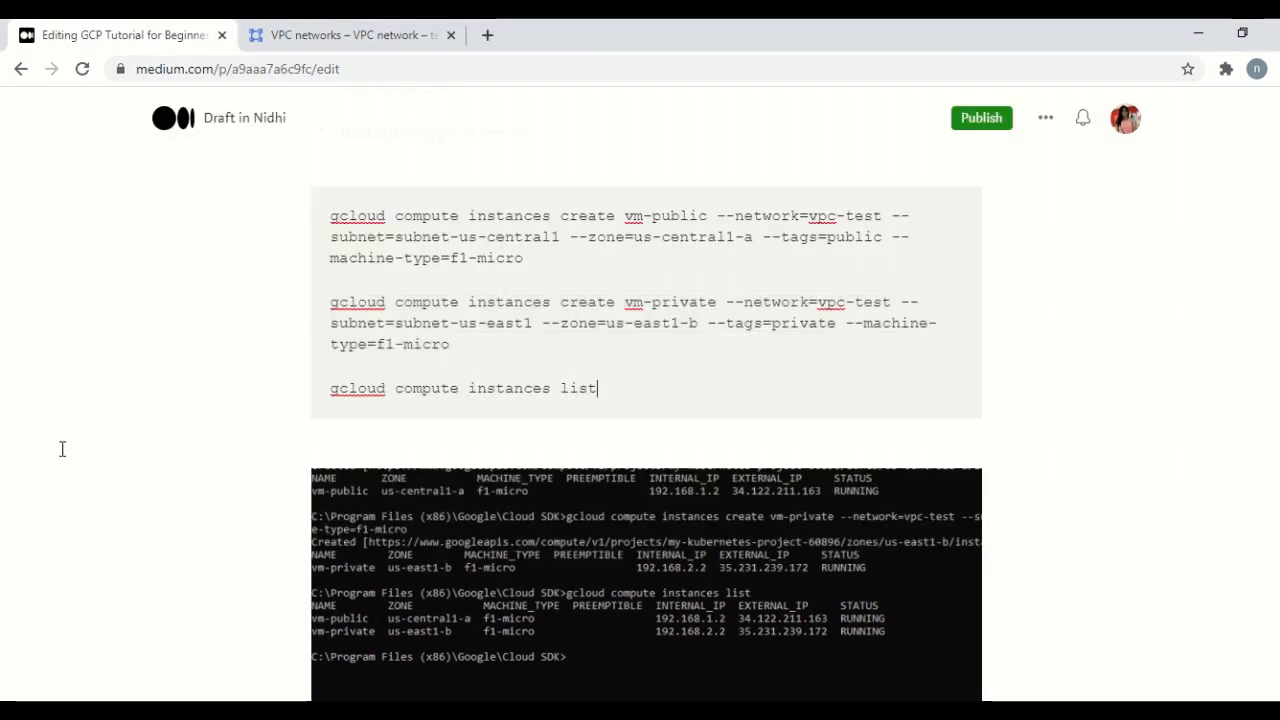
scroll(949, 394, "down", 3)
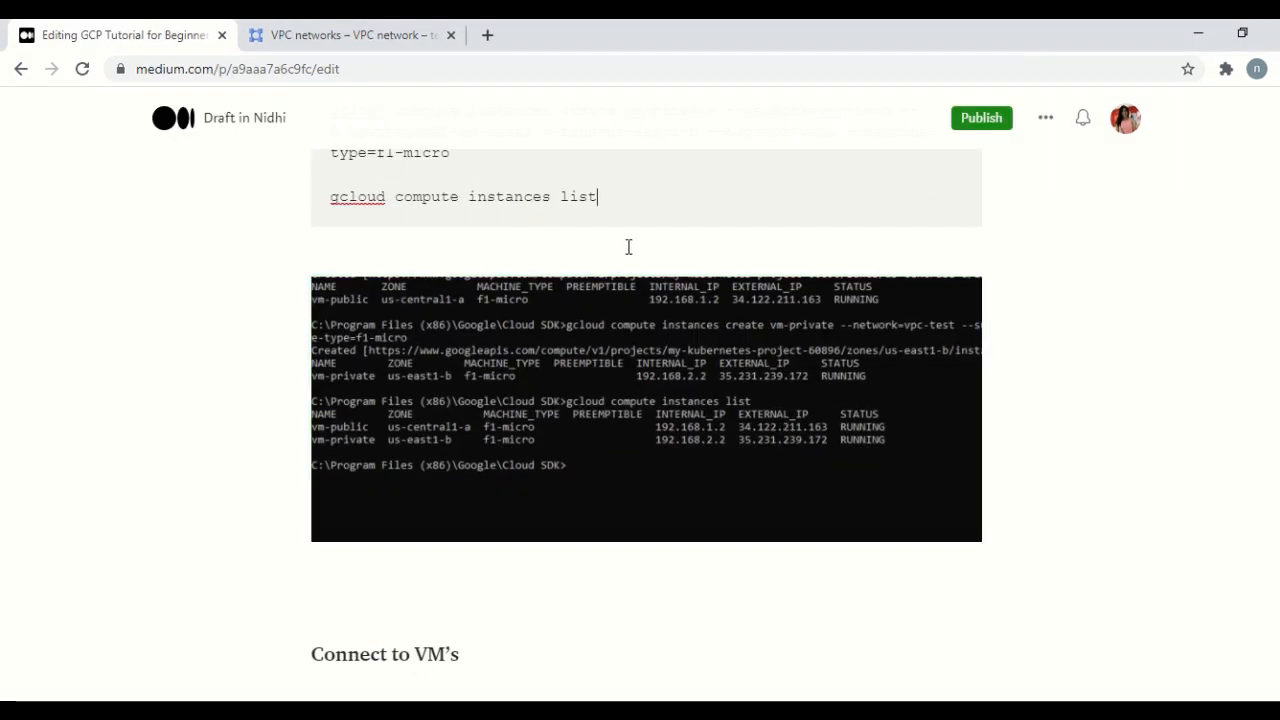
Copy gcloud compute instances list from the draft and run it in Command Prompt.
left_click_drag(620, 197, 323, 206)
key("ctrl+c")
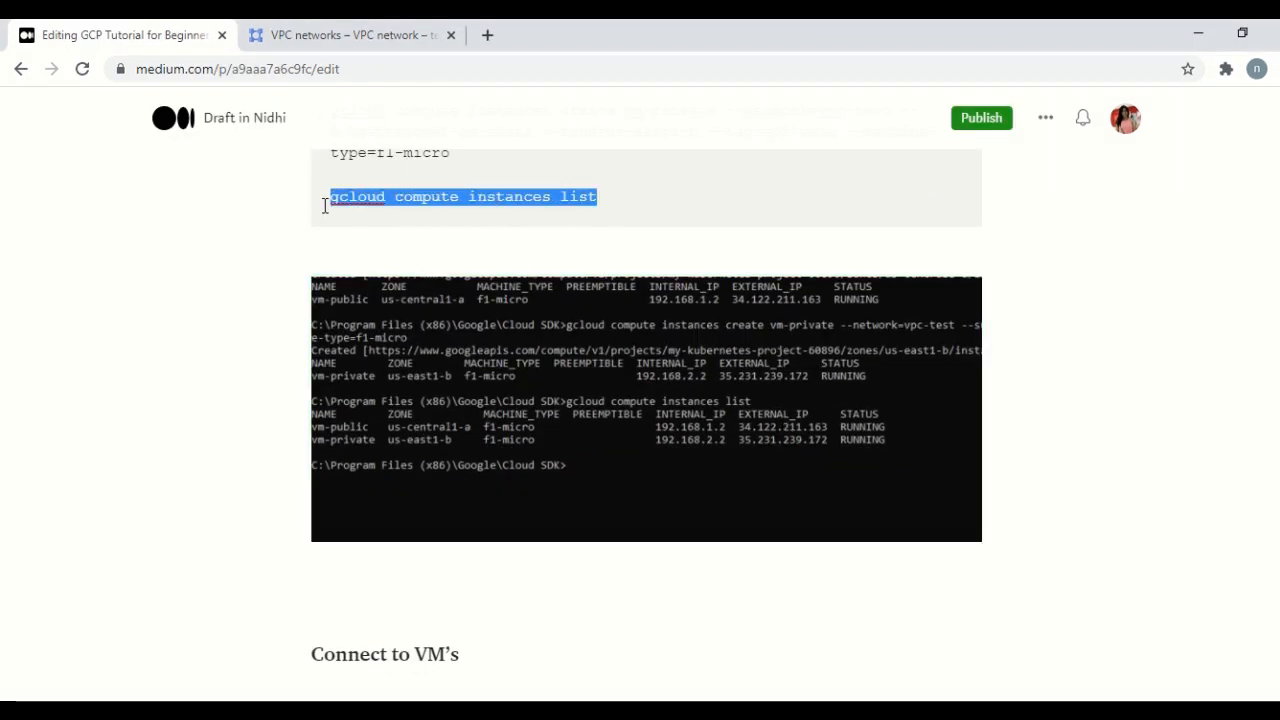
key("alt+Tab")
right_click(486, 408)
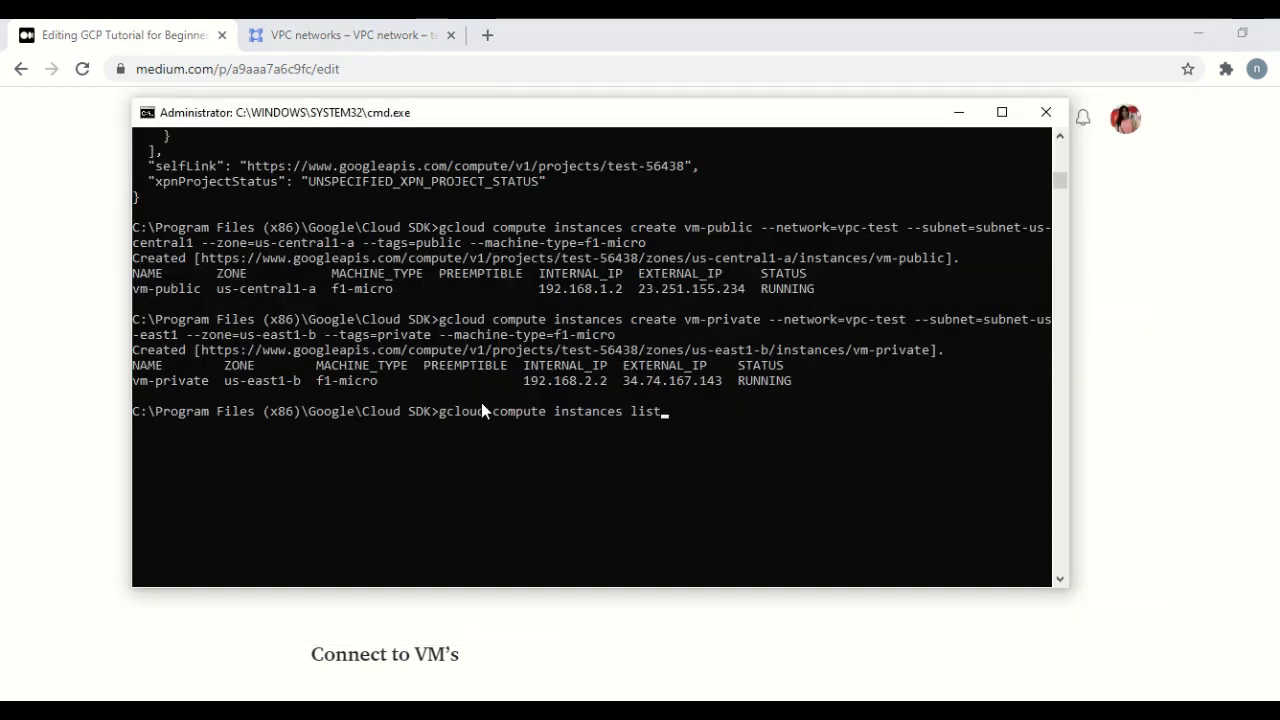
key("Return")
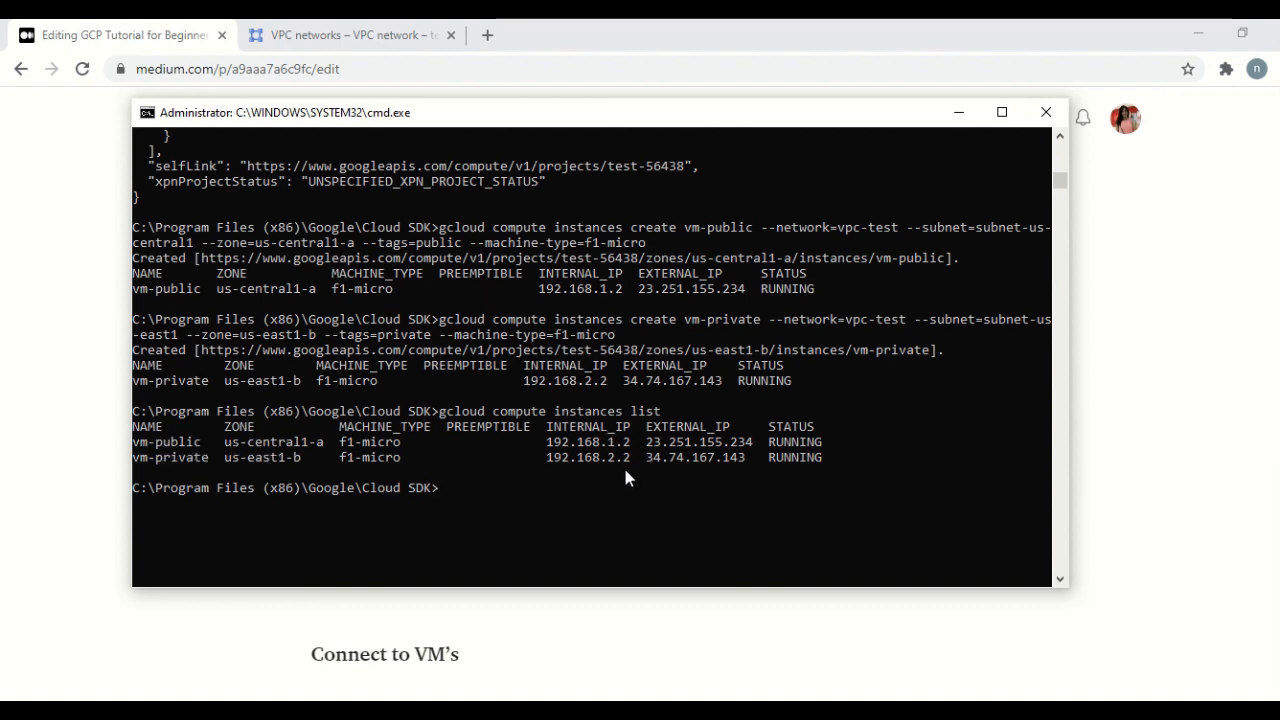
Read the draft's Public VM instructions under "Connect to VM's", and copy vm-public's external IP, 23.251.155.234, from the instance list in Command Prompt.
key("alt+Tab")
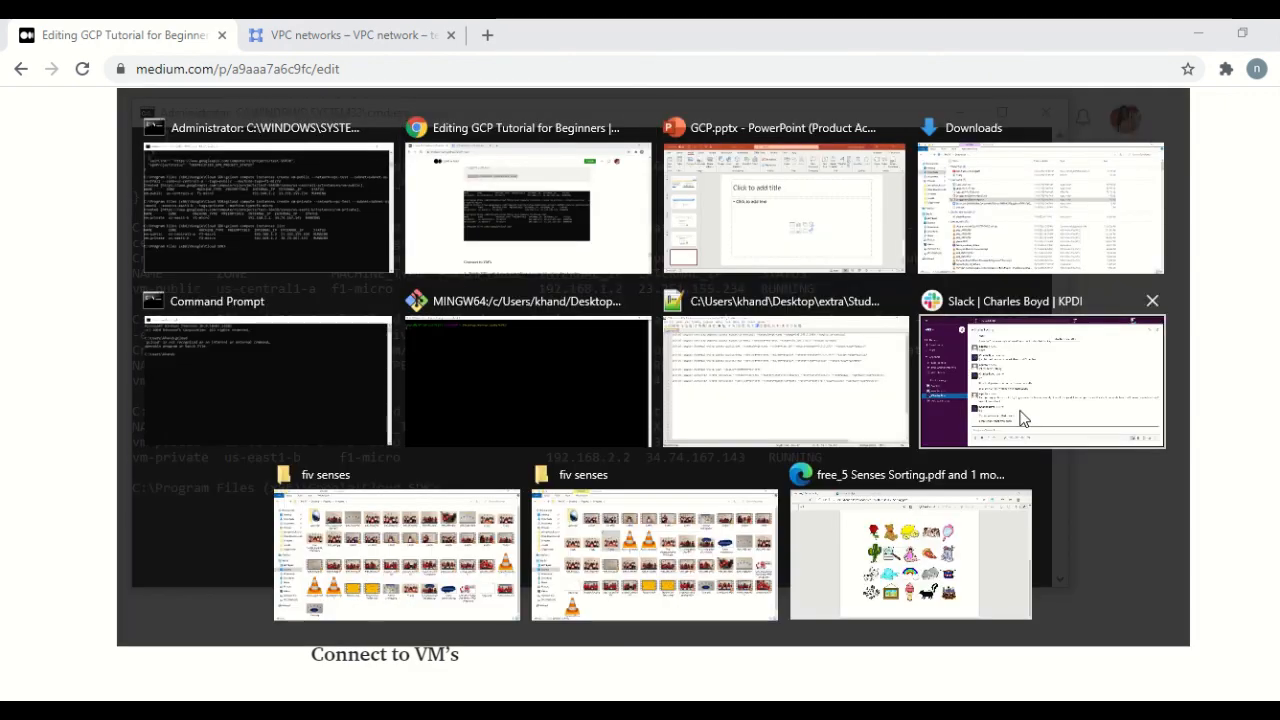
scroll(991, 391, "down", 3)
scroll(991, 391, "down", 1)
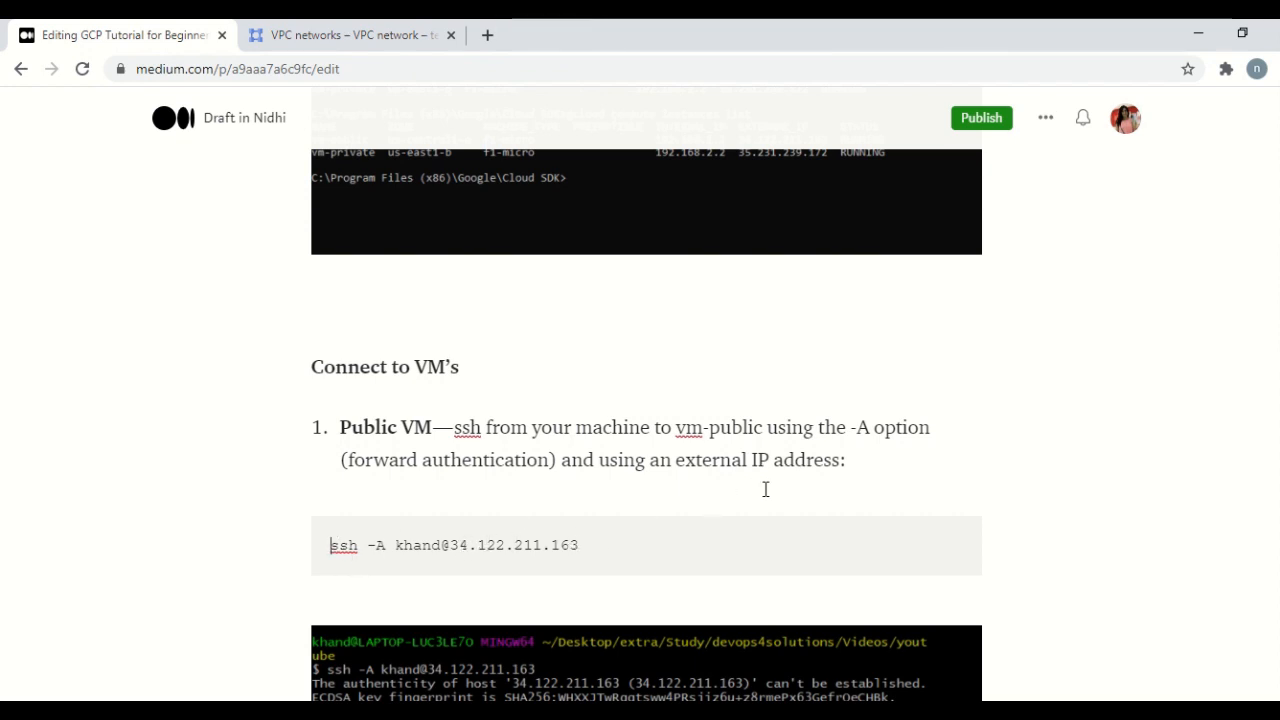
key("alt+Tab")
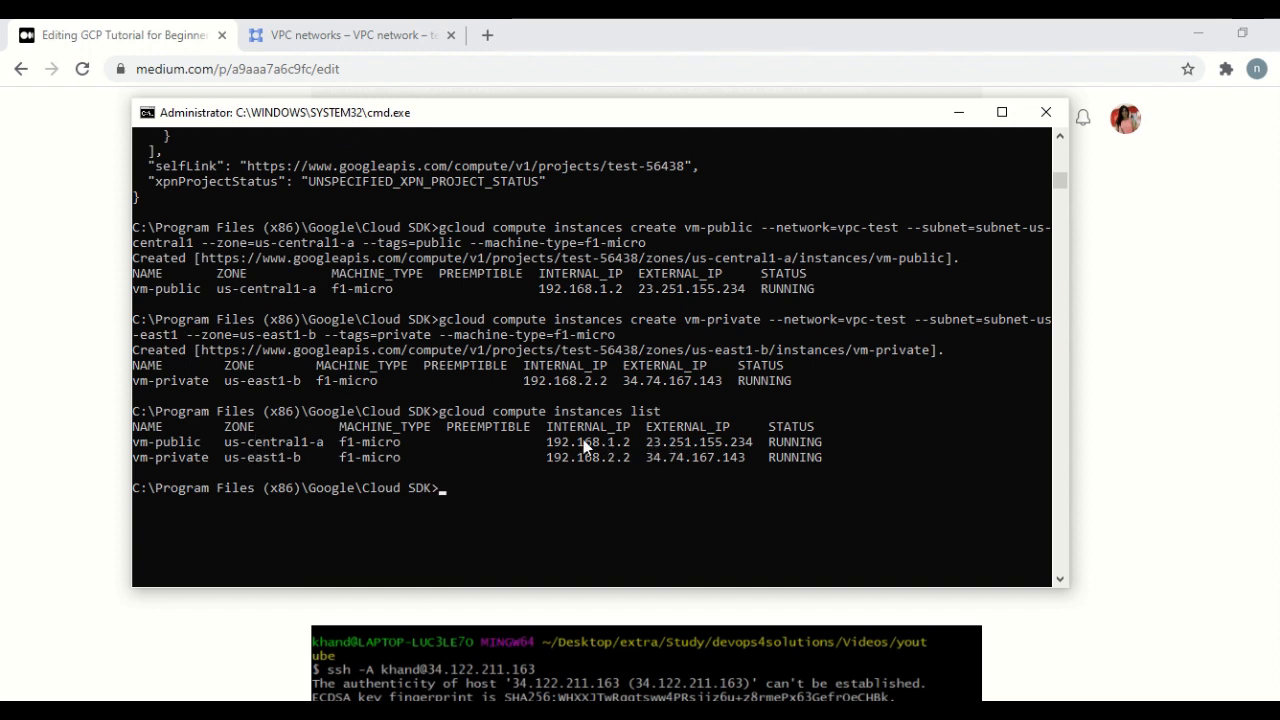
left_click_drag(648, 443, 749, 451)
key("ctrl+c")
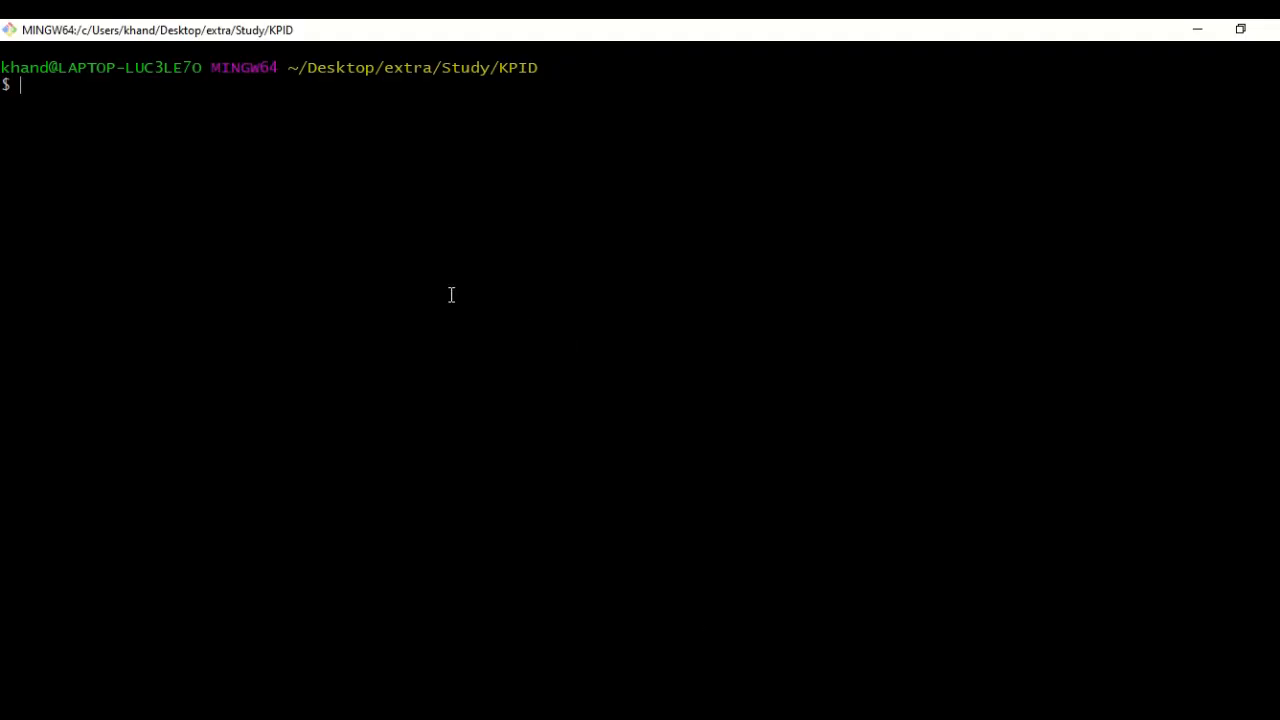
In Git Bash, connect to vm-public with ssh -A using the local username at 23.251.155.234, and answer yes to accept the host key.
type("ssh")
left_click(620, 711)
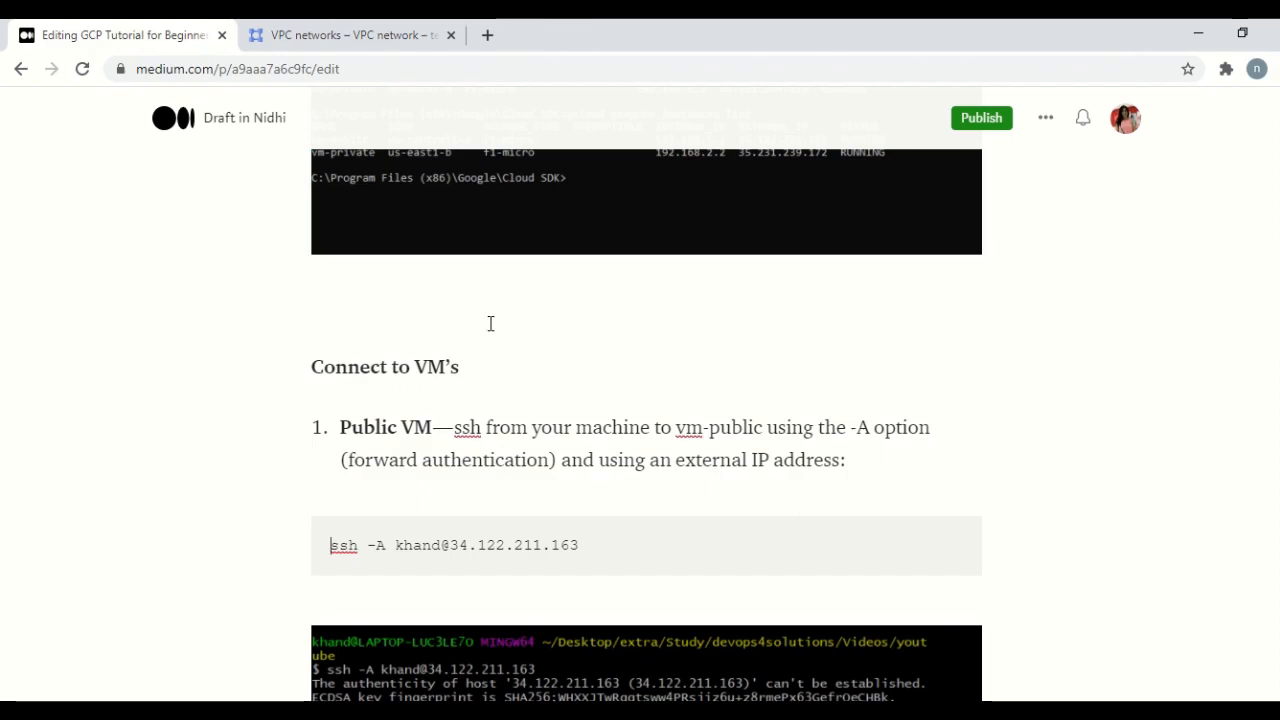
key("alt+Tab")
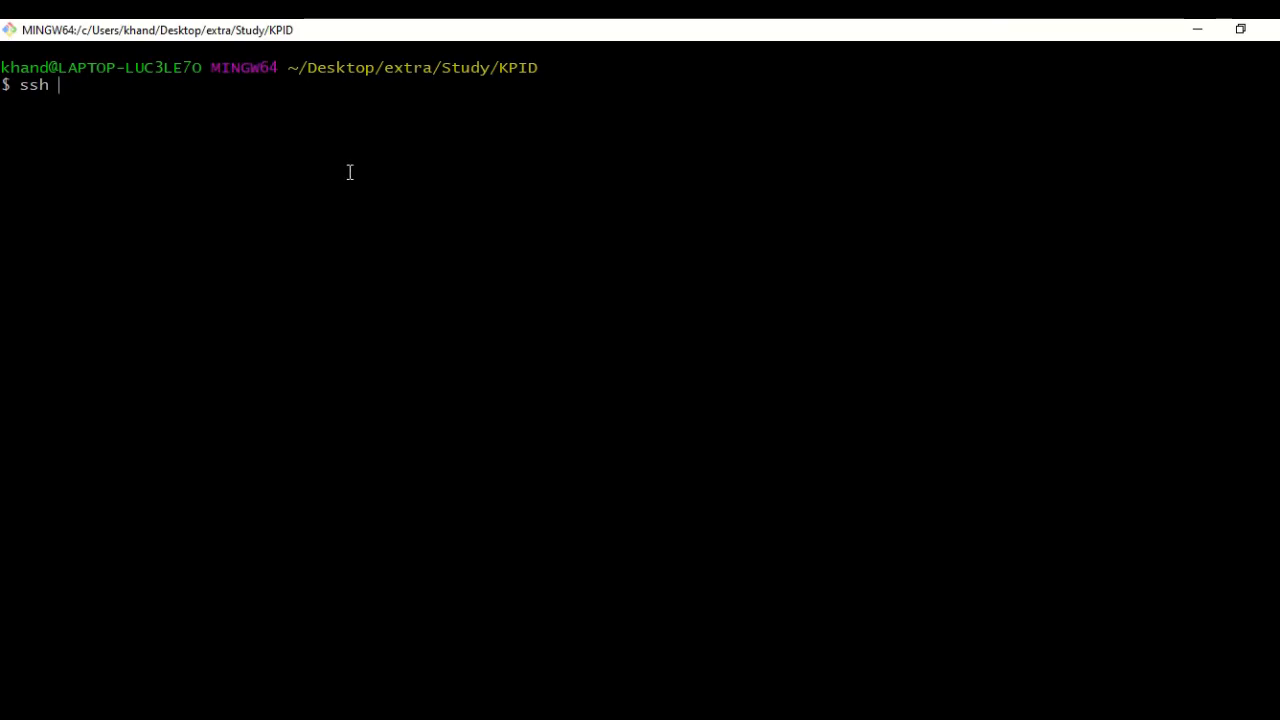
type("-A khand@")
right_click(299, 38)
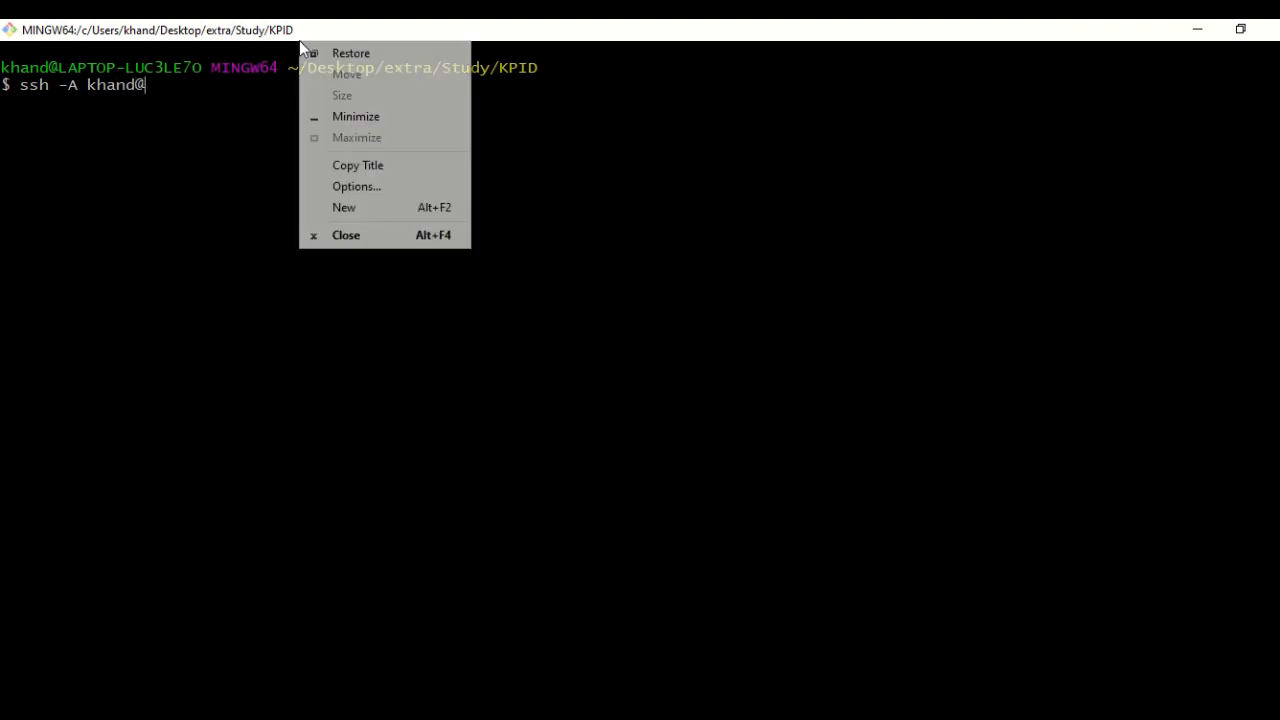
right_click(200, 100)
left_click(254, 155)
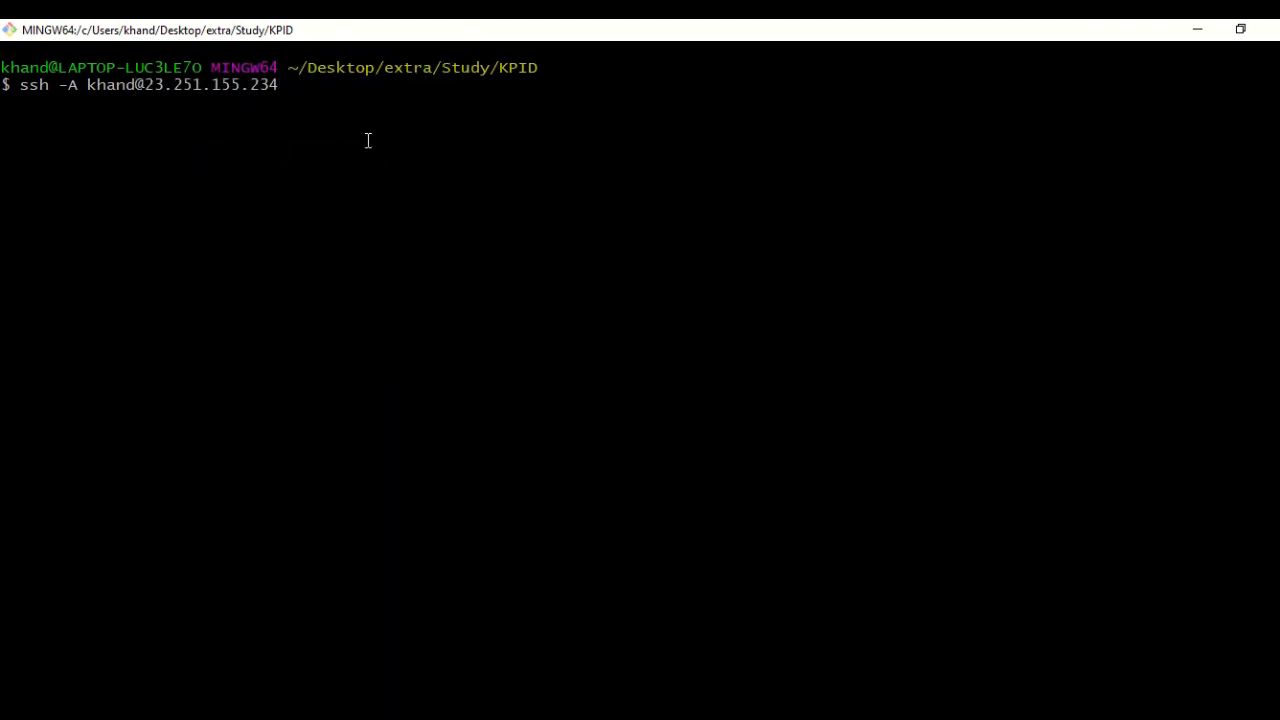
key("Return")
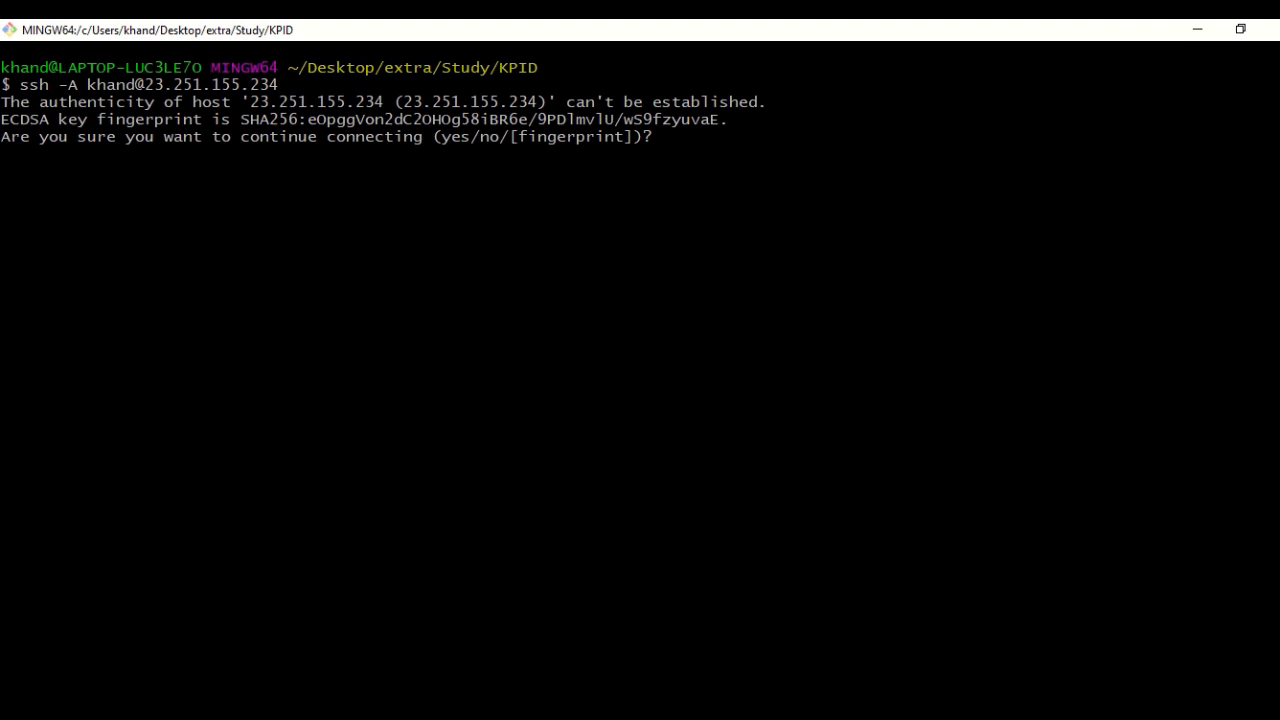
type("yes")
key("Return")
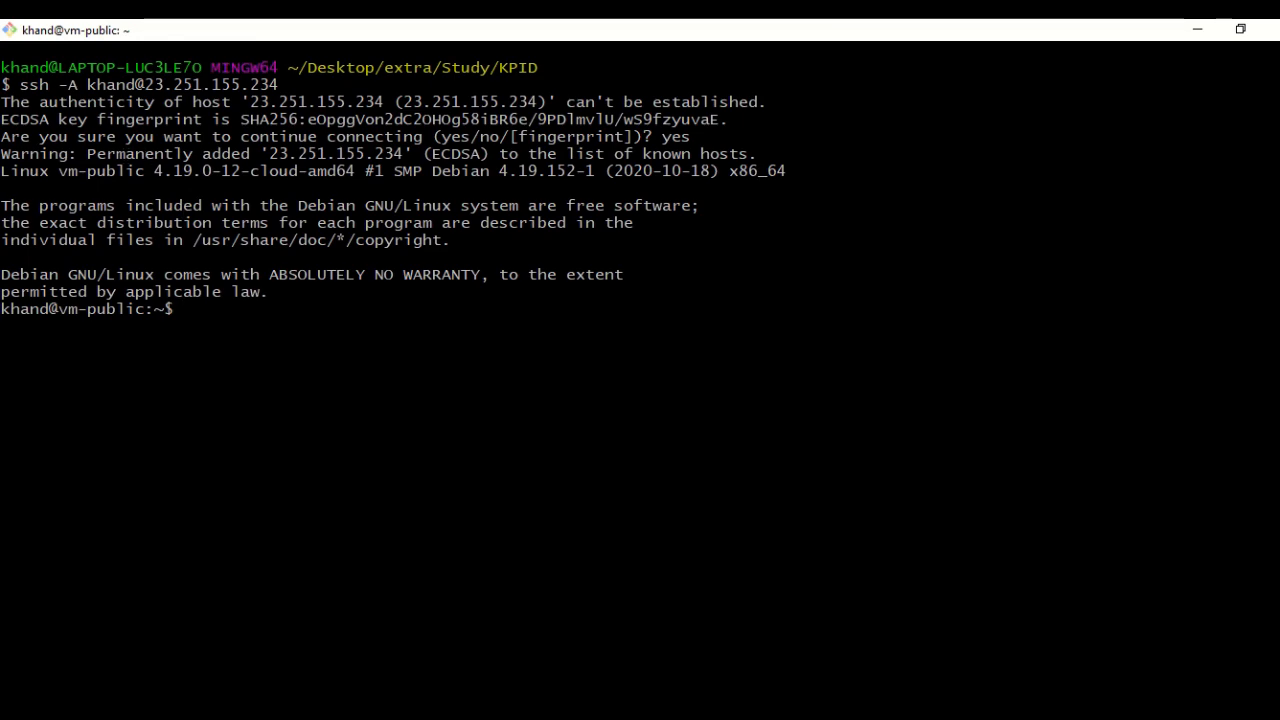
Switch to Command Prompt and copy vm-private's internal IP, 192.168.2.2, from the instance list.
key("alt+Tab")
scroll(671, 492, "down", 5)
left_click(790, 717)
left_click(817, 715)
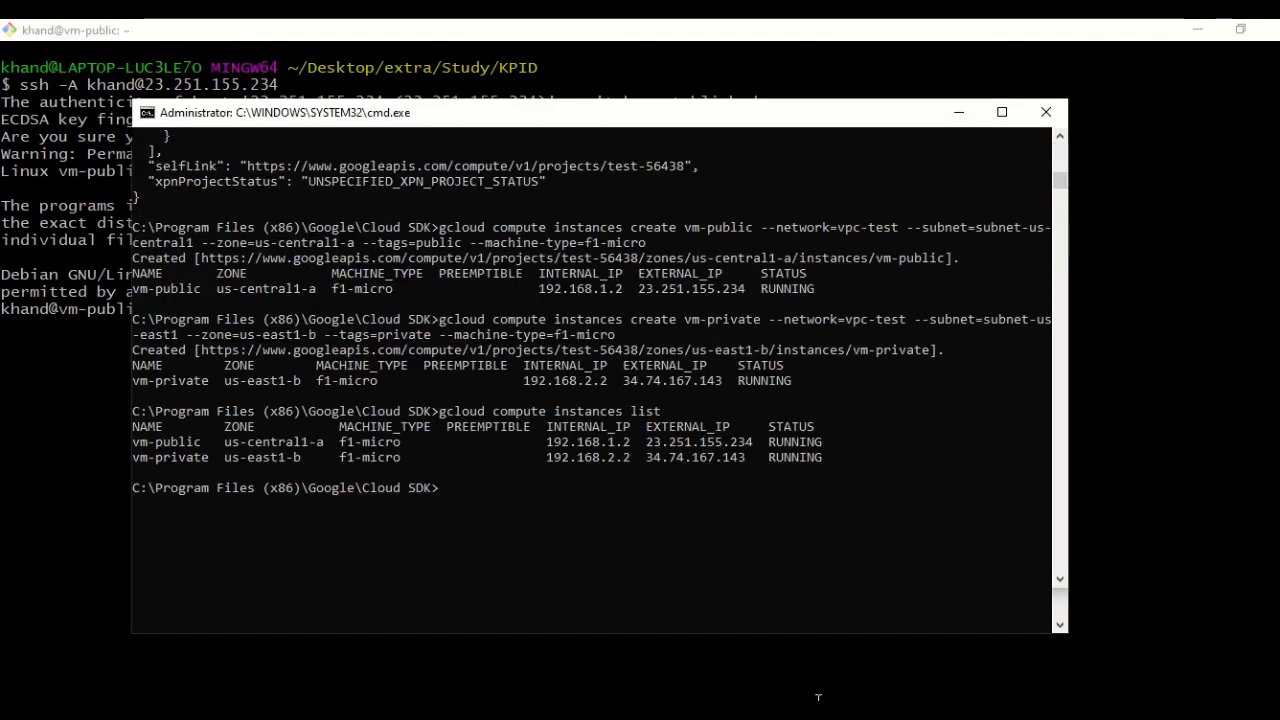
left_click_drag(630, 462, 552, 457)
key("ctrl+c")
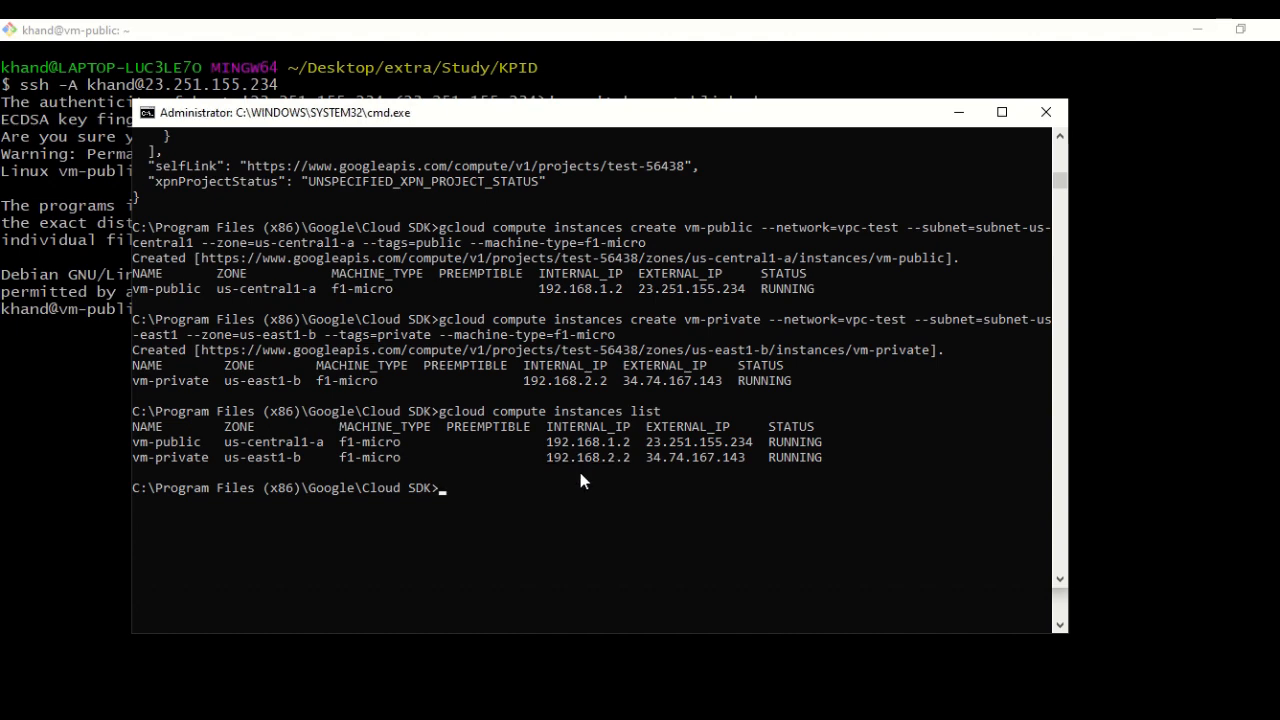
Try to connect from vm-public to vm-private with ssh -A using the same username at 192.168.2.2, answering yes to the host key question.
left_click(36, 414)
type("ssh kh")
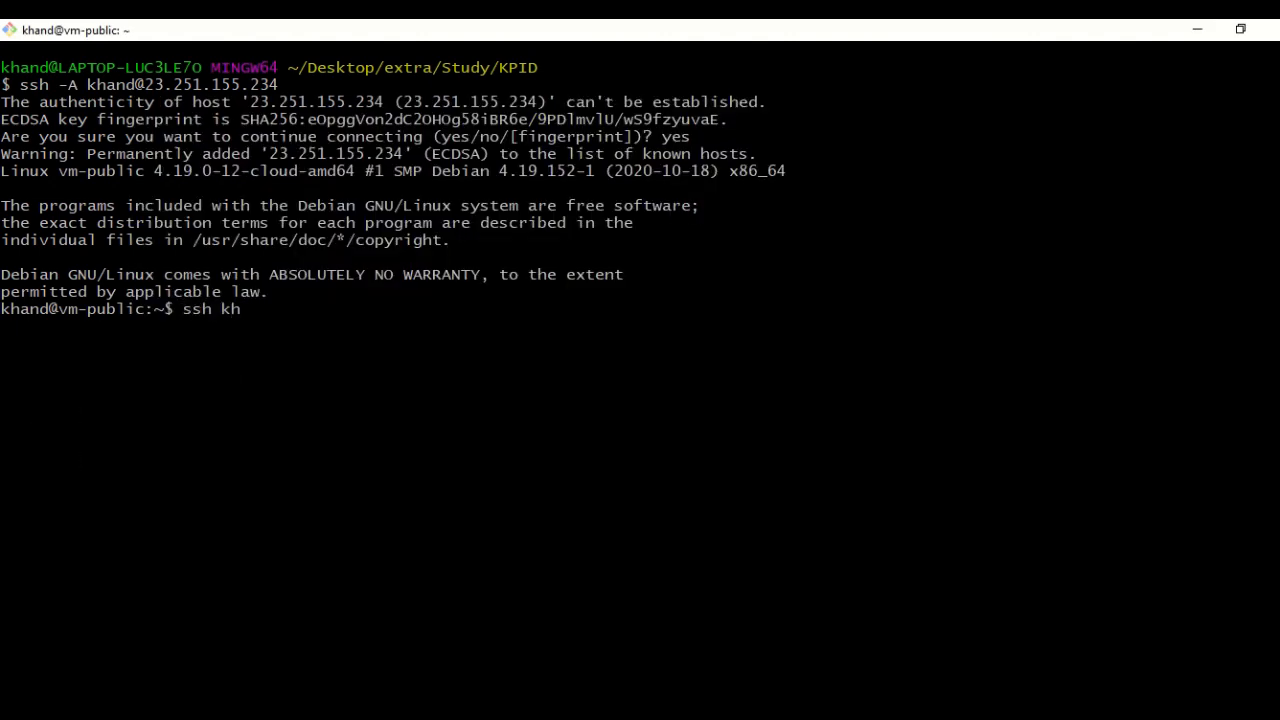
left_click(586, 712)
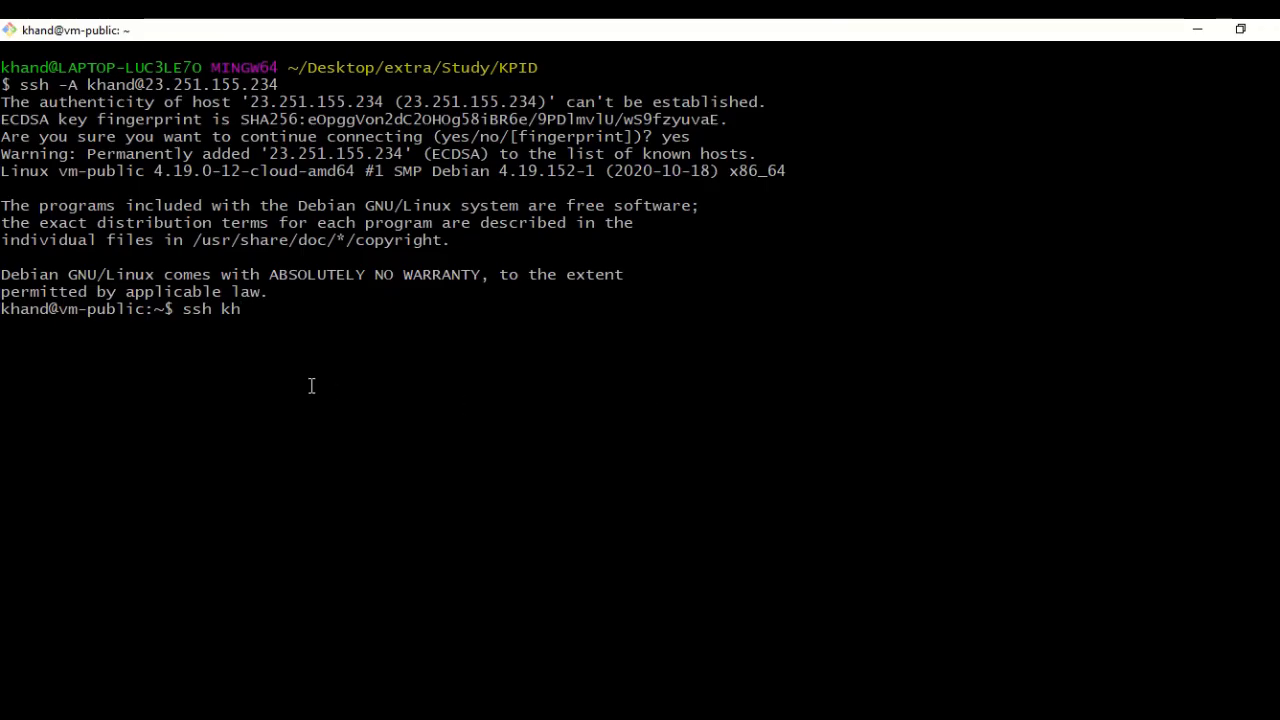
key("BackSpace")
key("BackSpace")
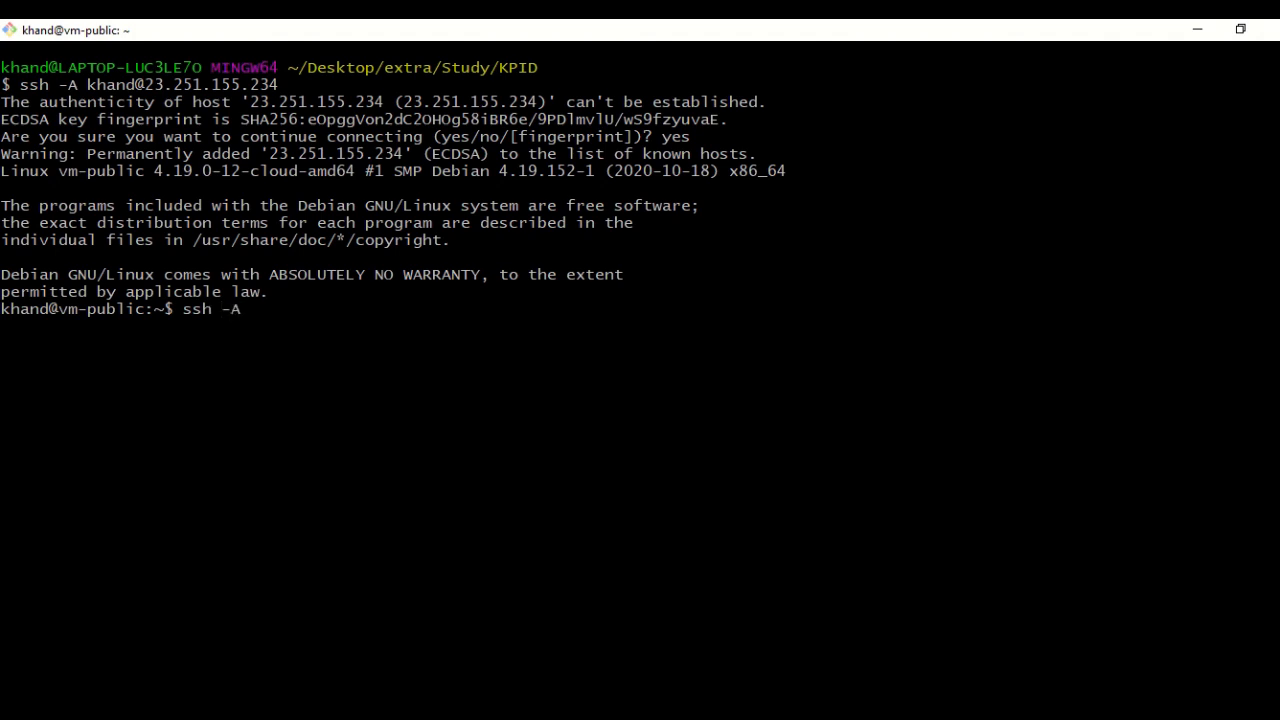
type("-A khand@")
right_click(349, 355)
left_click(448, 416)
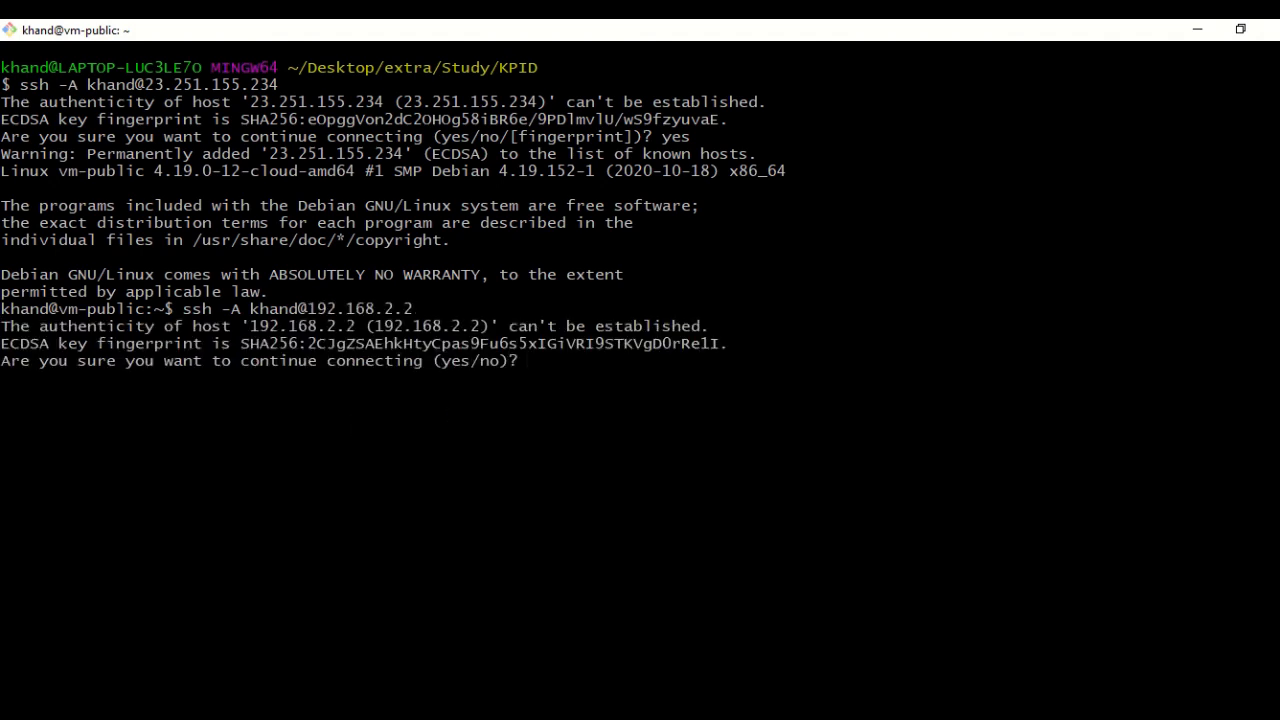
type("yes")
key("Return")
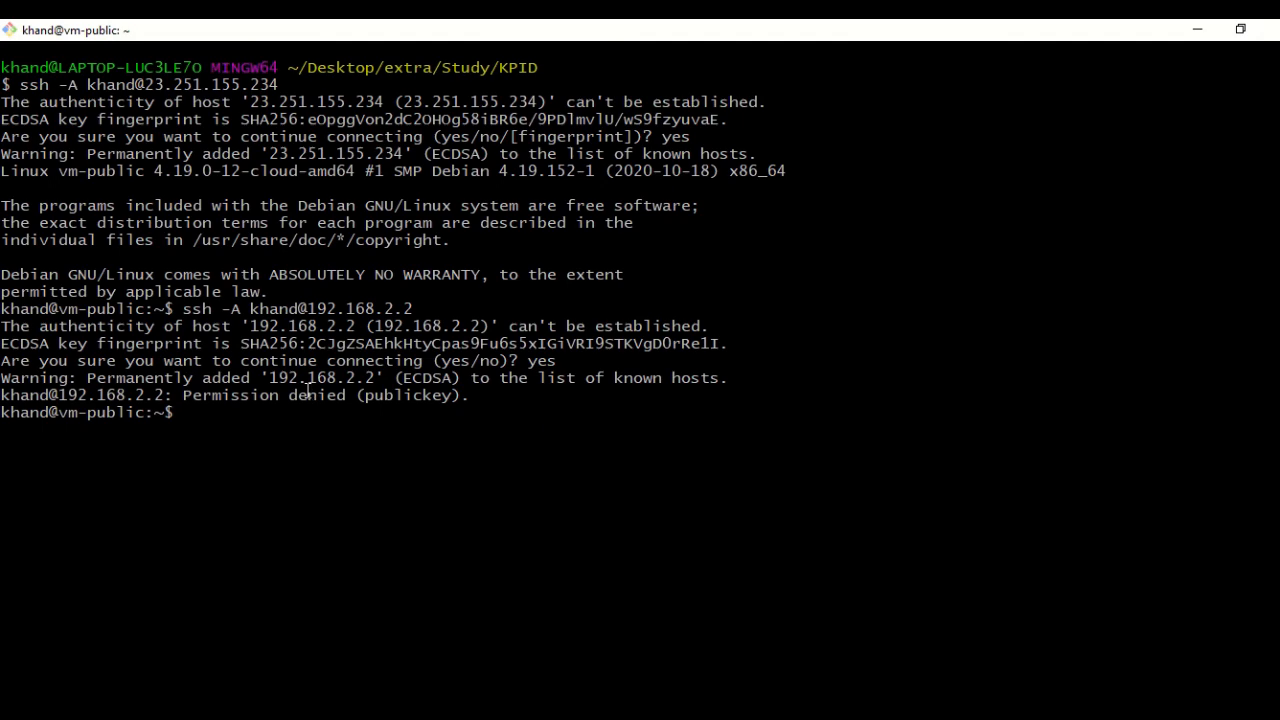
Find the draft's ssh key commands, copy eval `ssh-agent -s`, and run it in a new local Git Bash window.
key("alt+Tab")
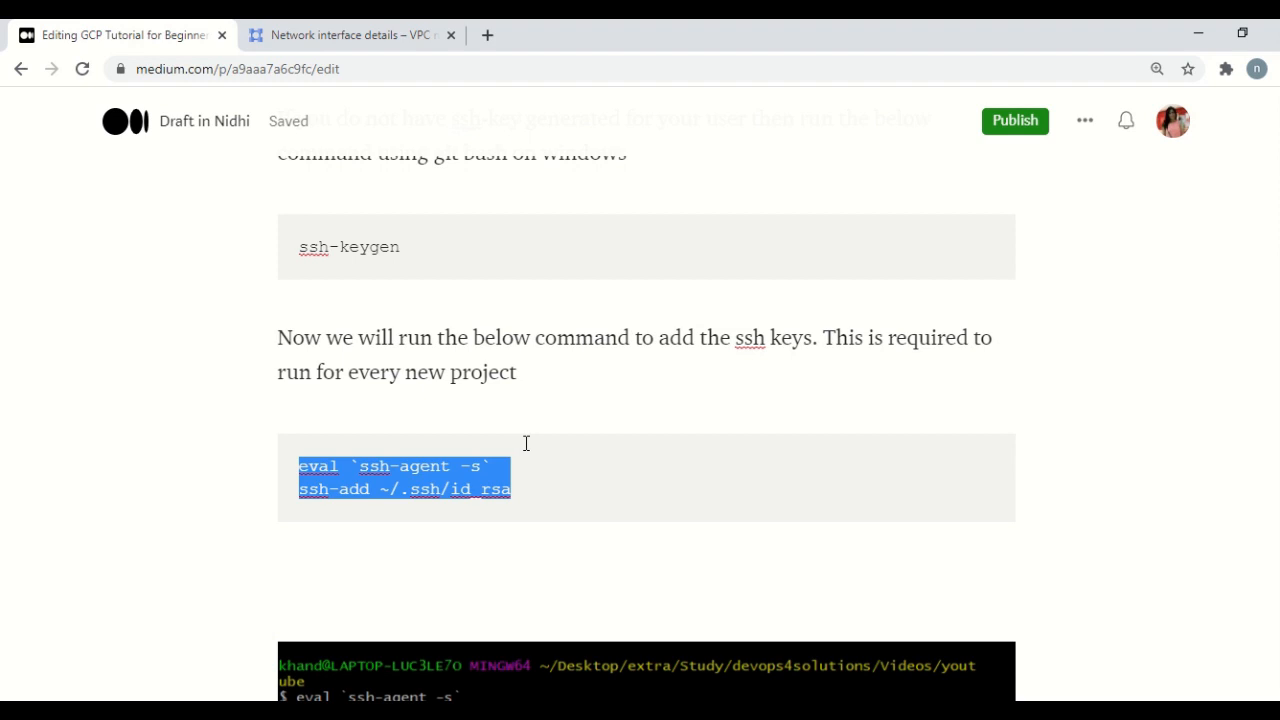
scroll(546, 438, "down", 1)
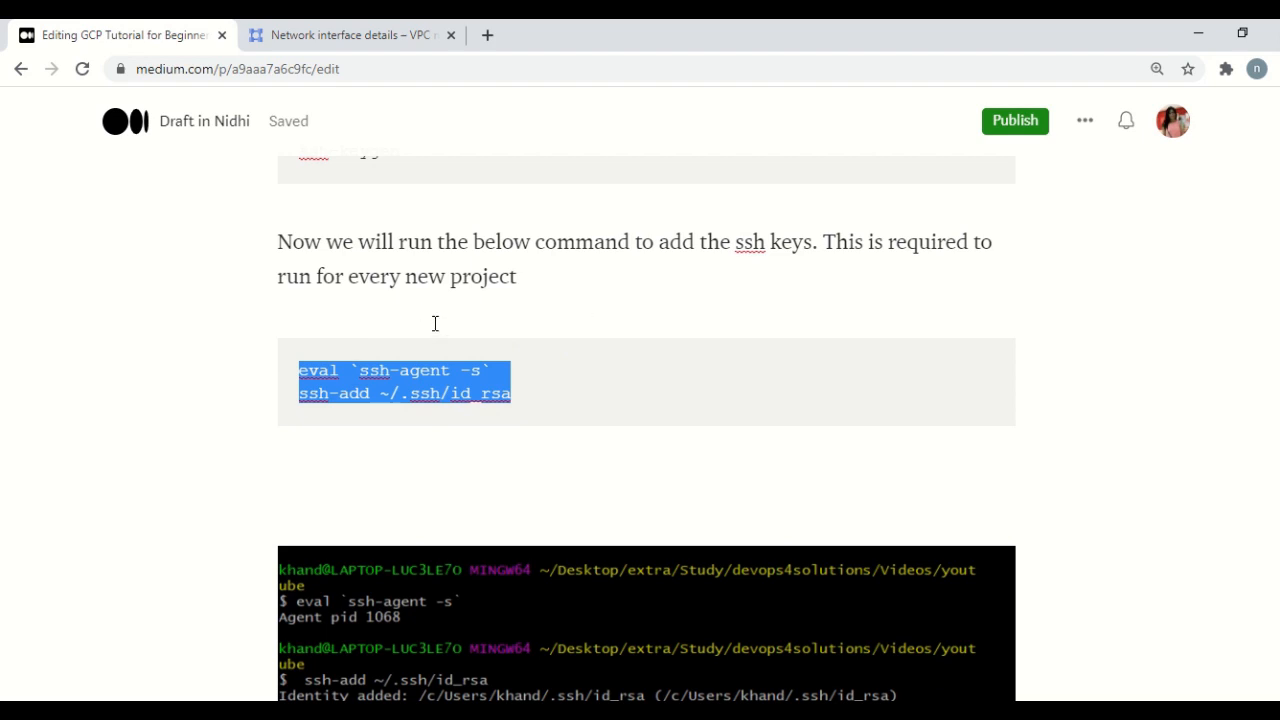
left_click(492, 370)
left_click_drag(500, 370, 300, 372)
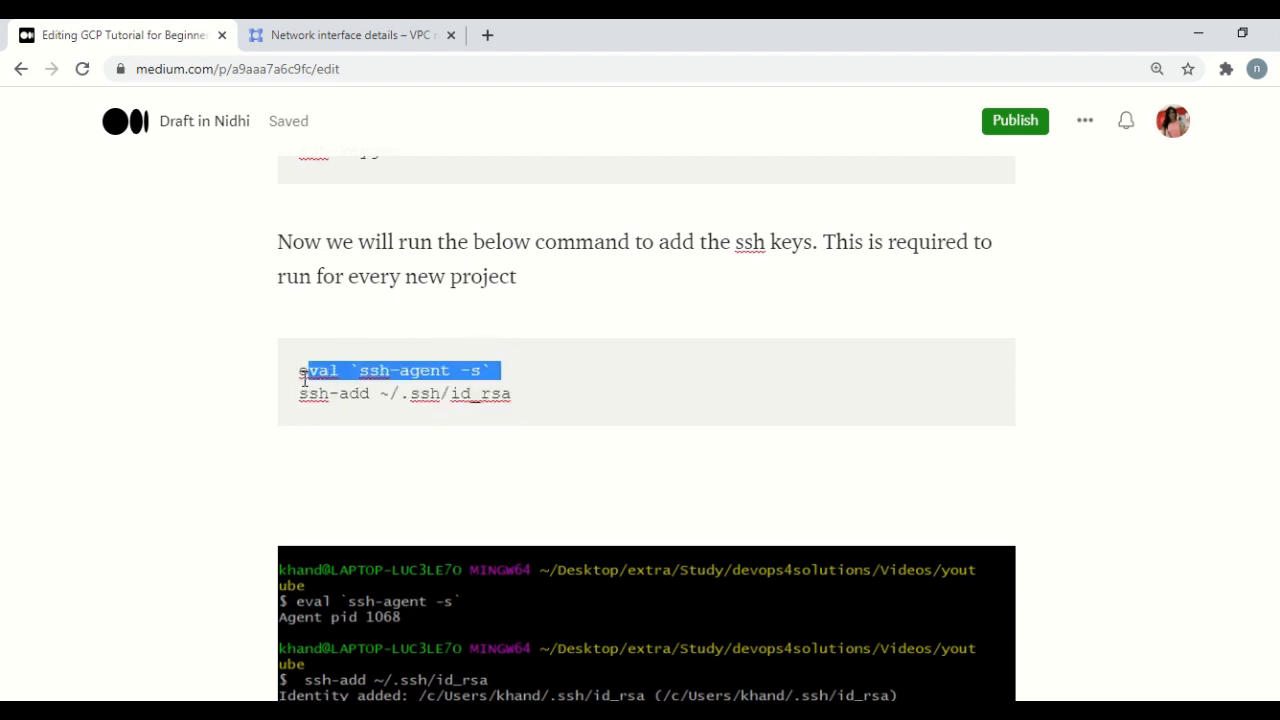
key("alt+Tab")
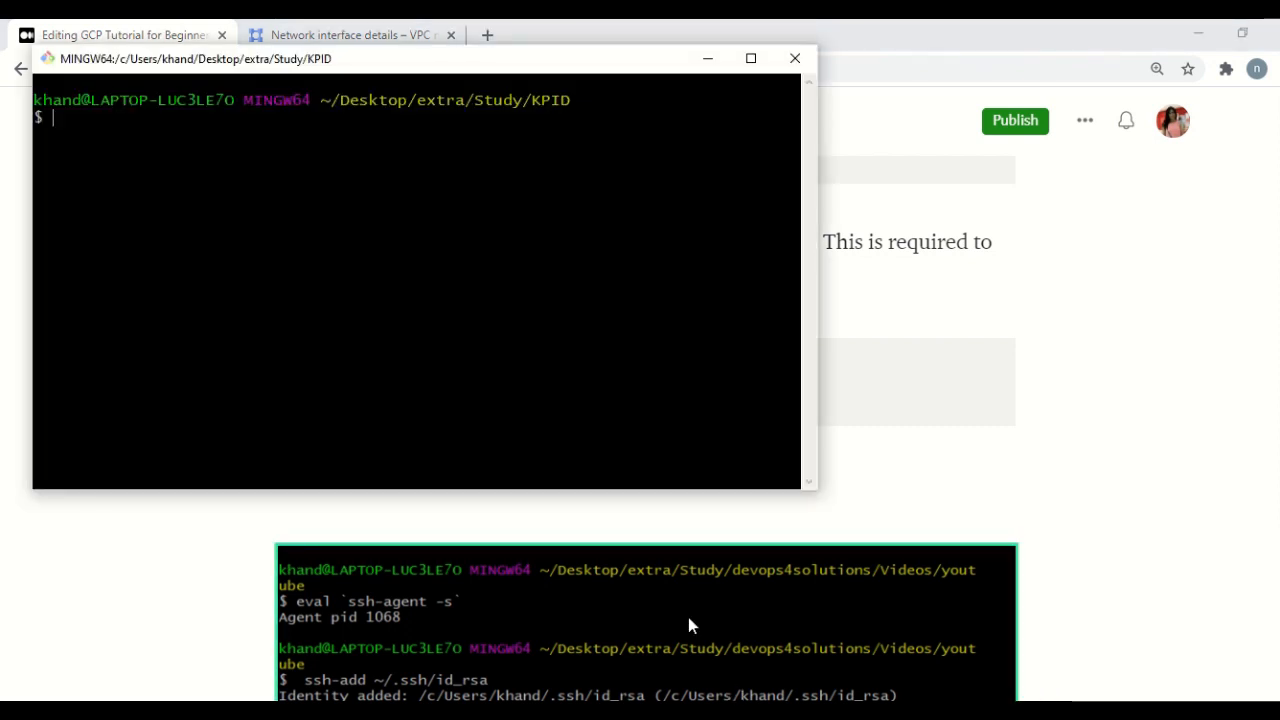
right_click(211, 236)
left_click(334, 287)
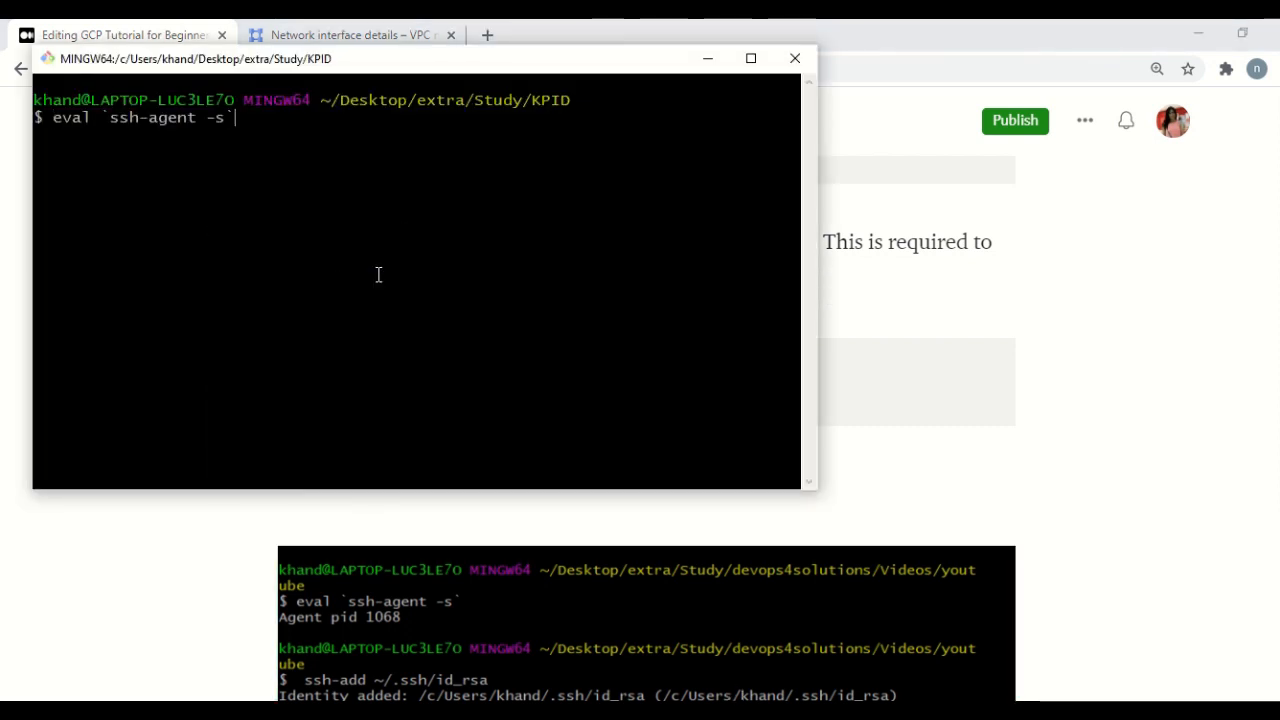
key("Return")
Copy ssh-add ~/.ssh/id_rsa from the draft and run it in Git Bash to add the key to the agent.
key("alt+Tab")
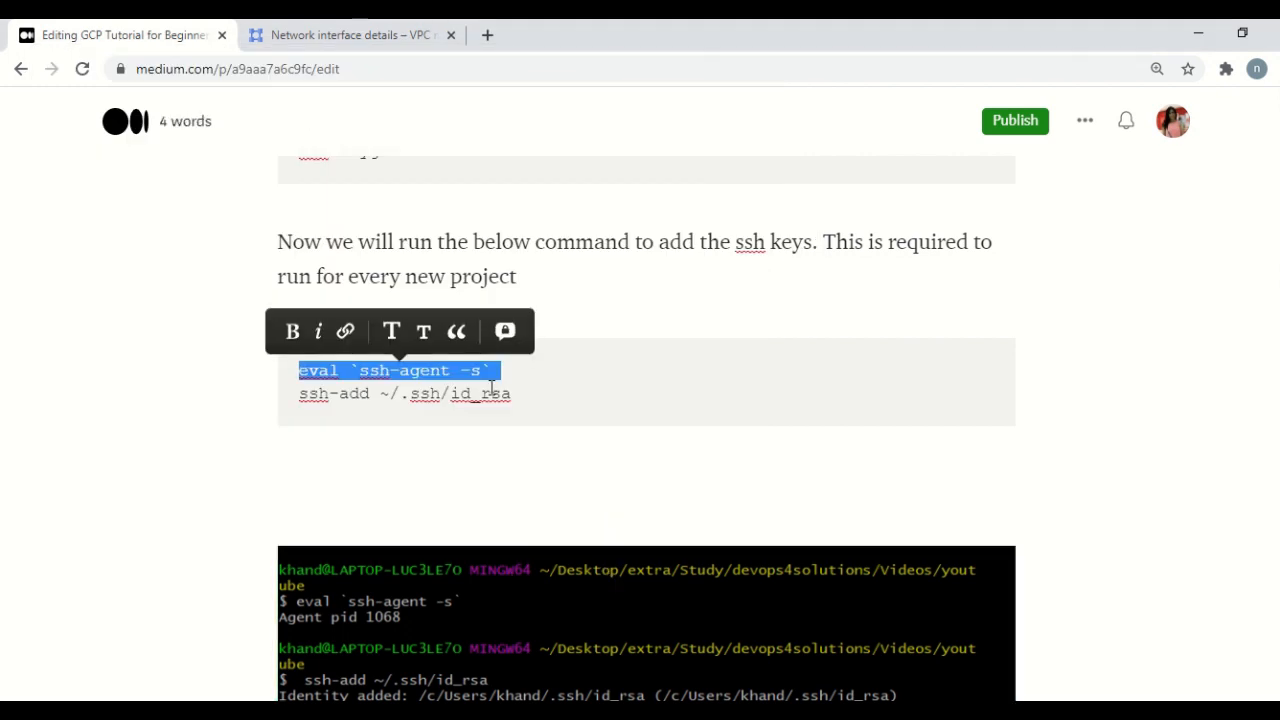
left_click_drag(537, 399, 300, 411)
key("ctrl+c")
key("alt+Tab")
right_click(280, 195)
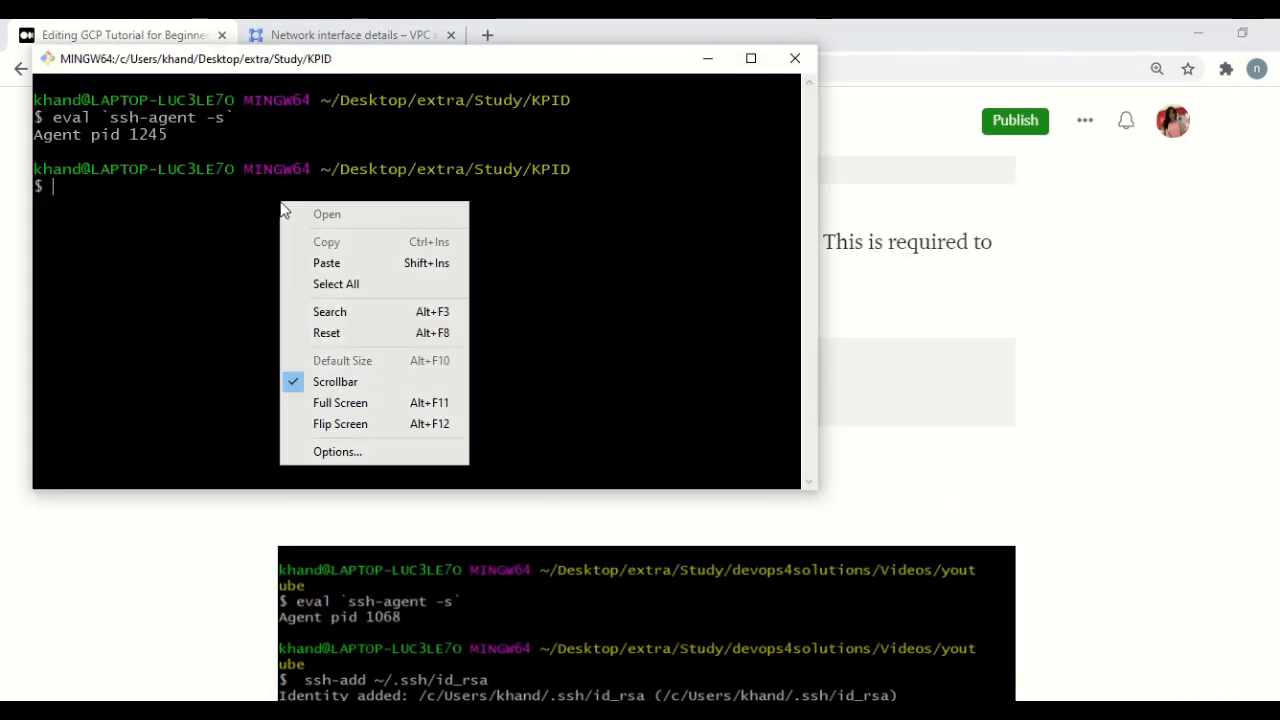
left_click(379, 262)
key("Return")
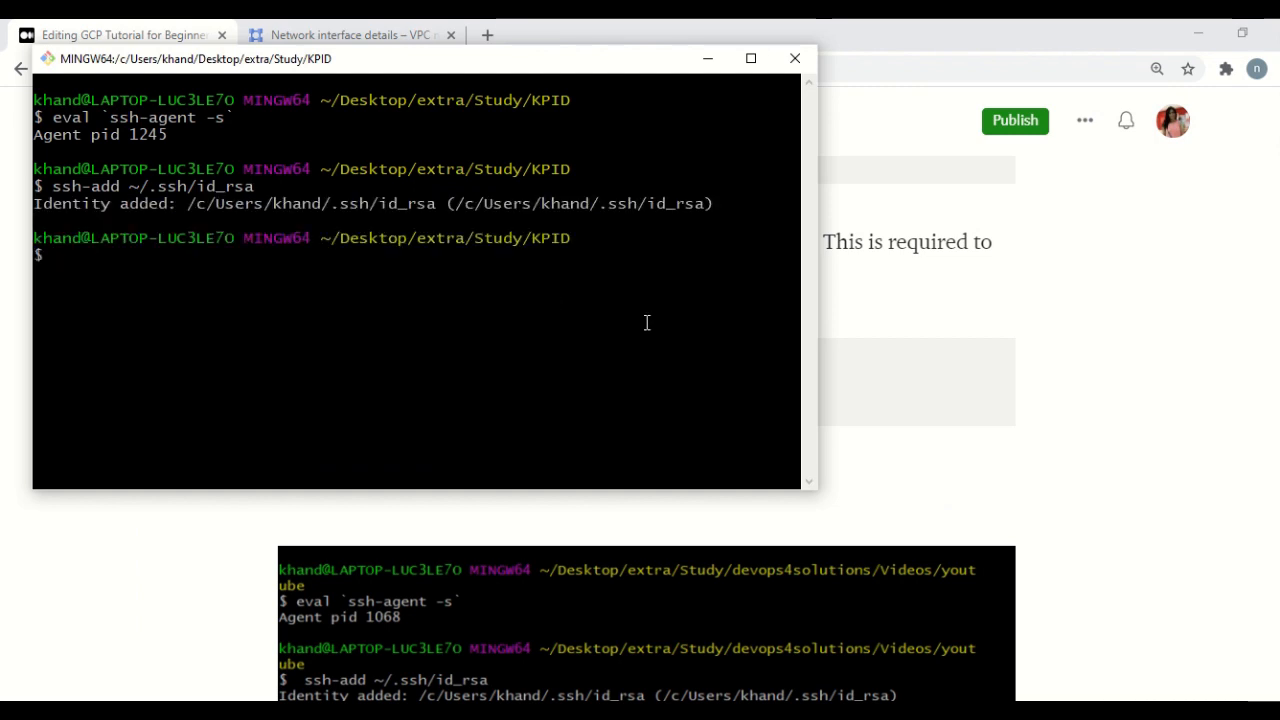
Recall the earlier ssh -A command for 23.251.155.234 in Git Bash and rerun it to reconnect to vm-public.
scroll(963, 382, "down", 4)
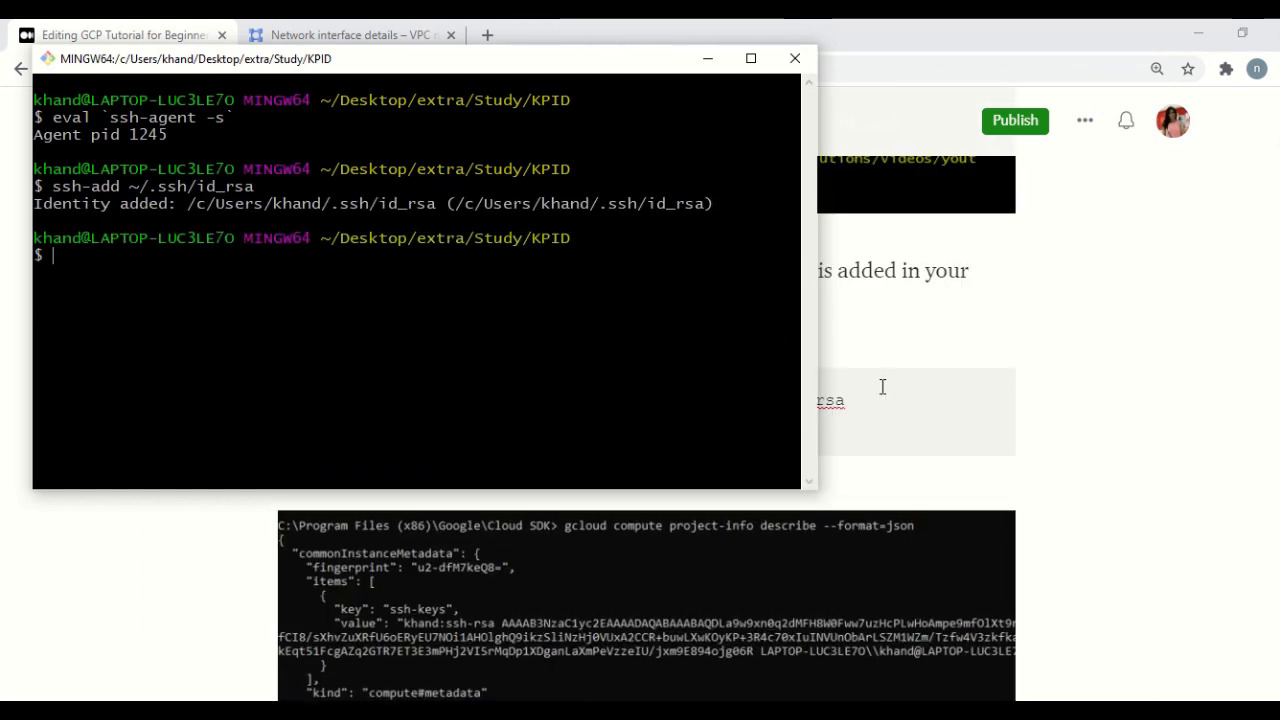
type("ssh")
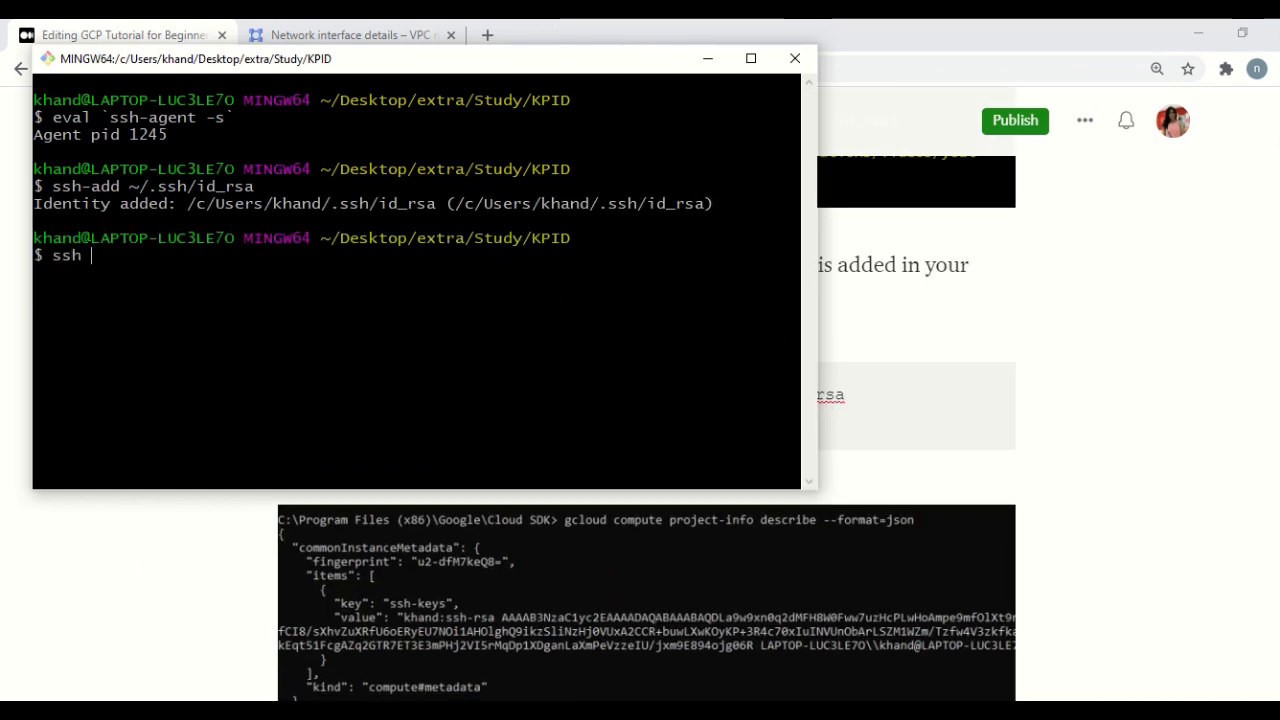
key("Up")
key("Up")
key("Down")
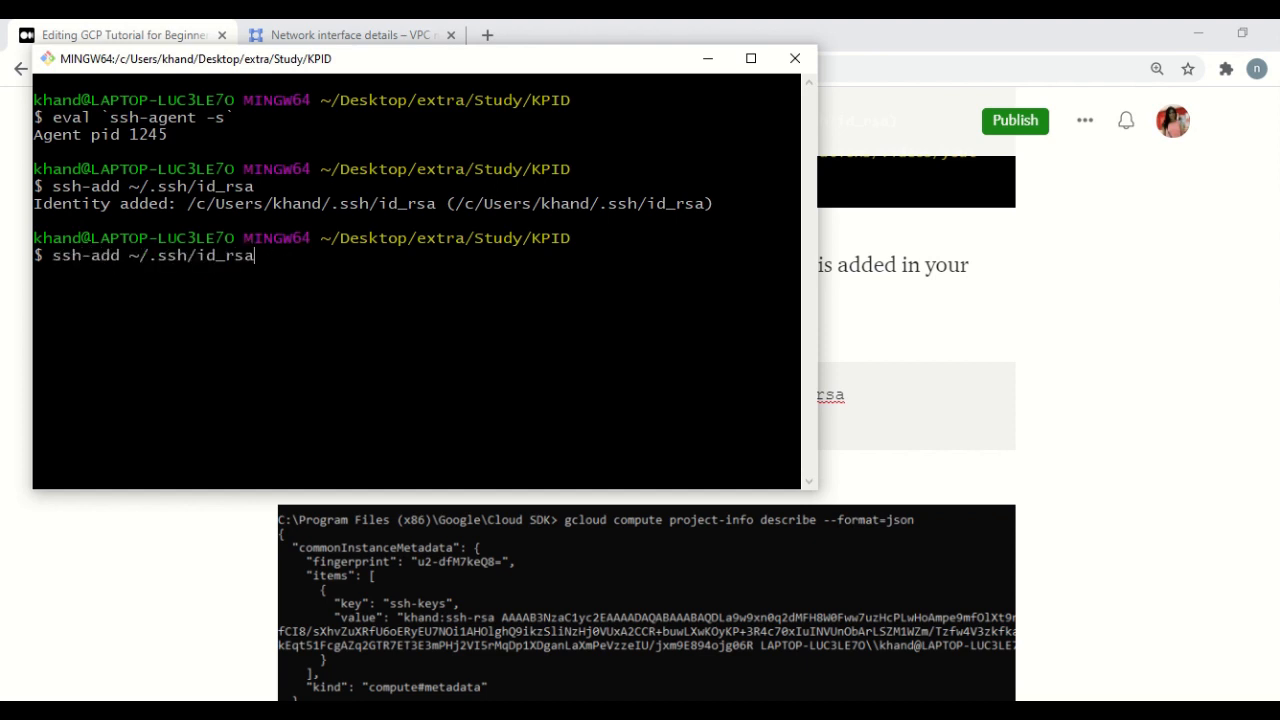
key("Up")
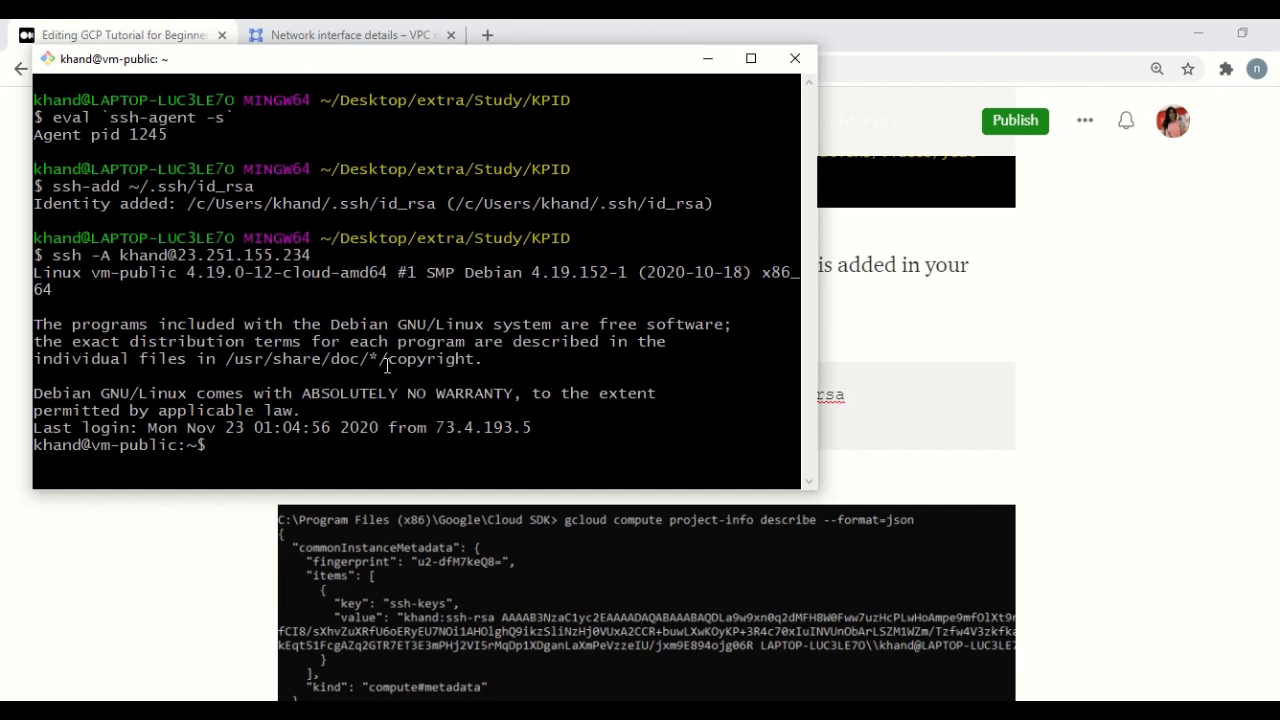
Copy vm-private's internal IP, 192.168.2.2, from Command Prompt again and return to the vm-public session.
scroll(986, 327, "down", 2)
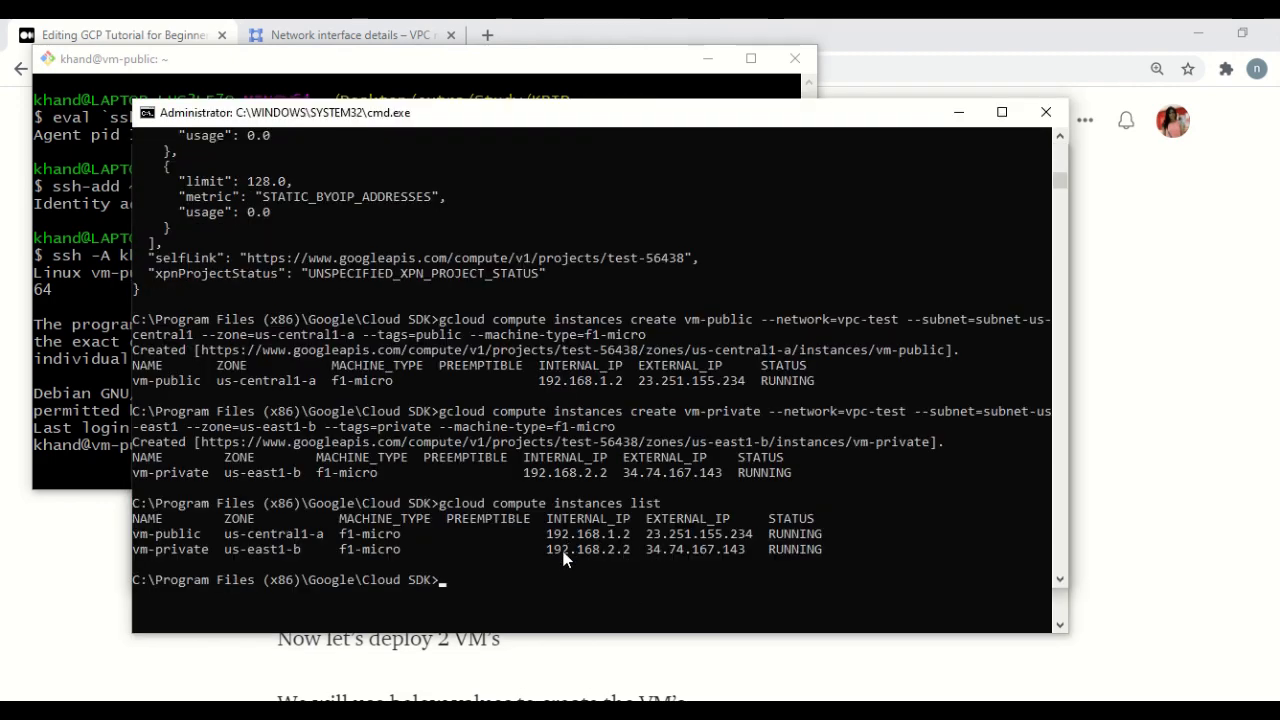
left_click_drag(548, 551, 627, 551)
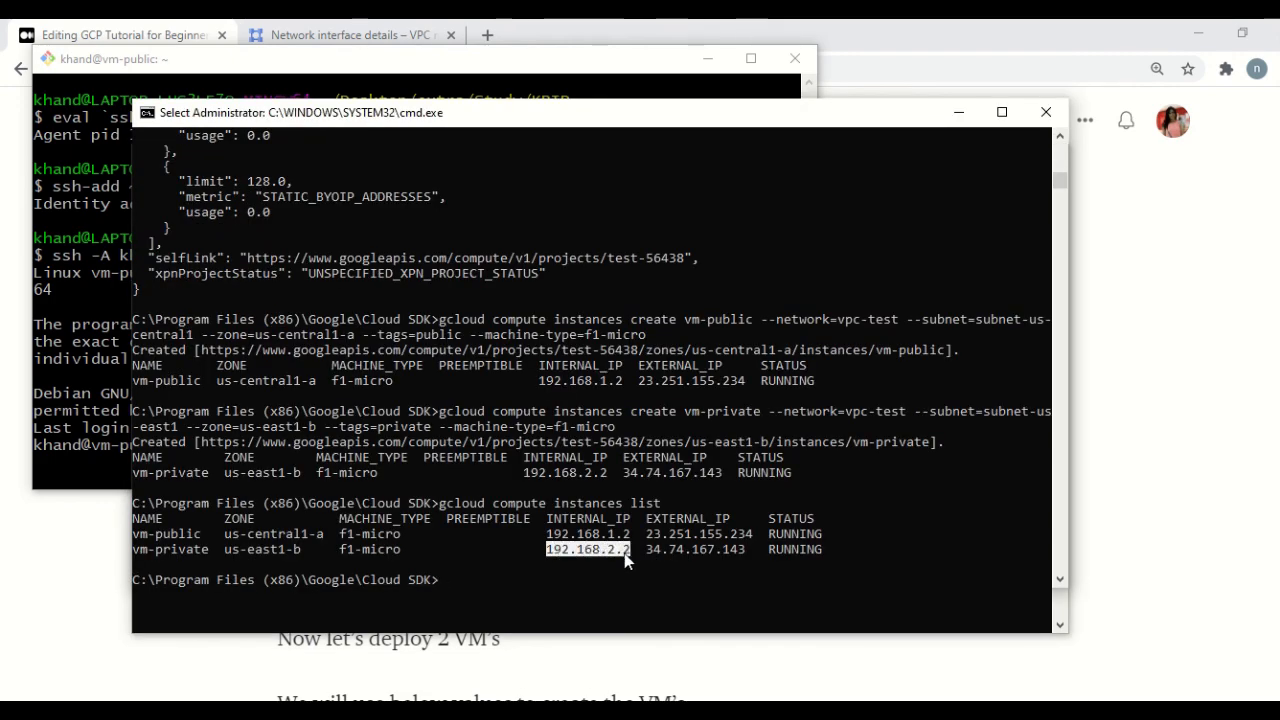
key("ctrl+c")
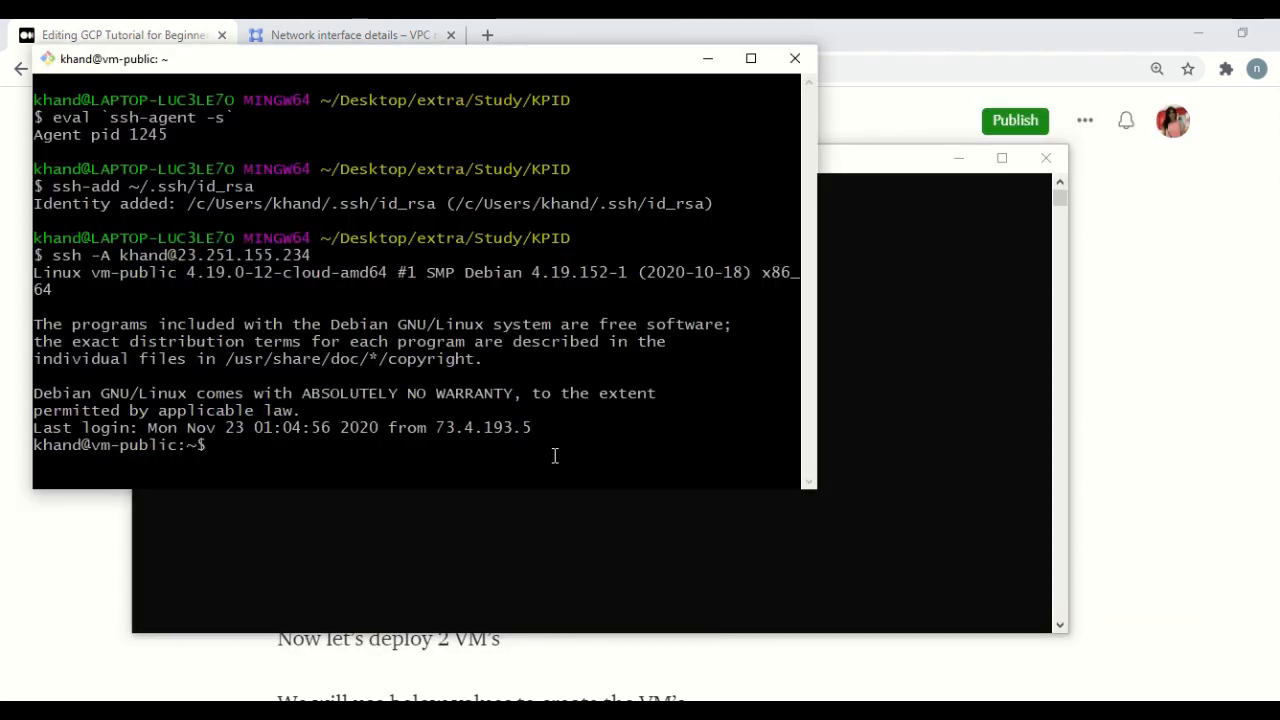
From the vm-public session, ssh into vm-private at 192.168.2.2 using the account's user name.
type("ssh khand@")
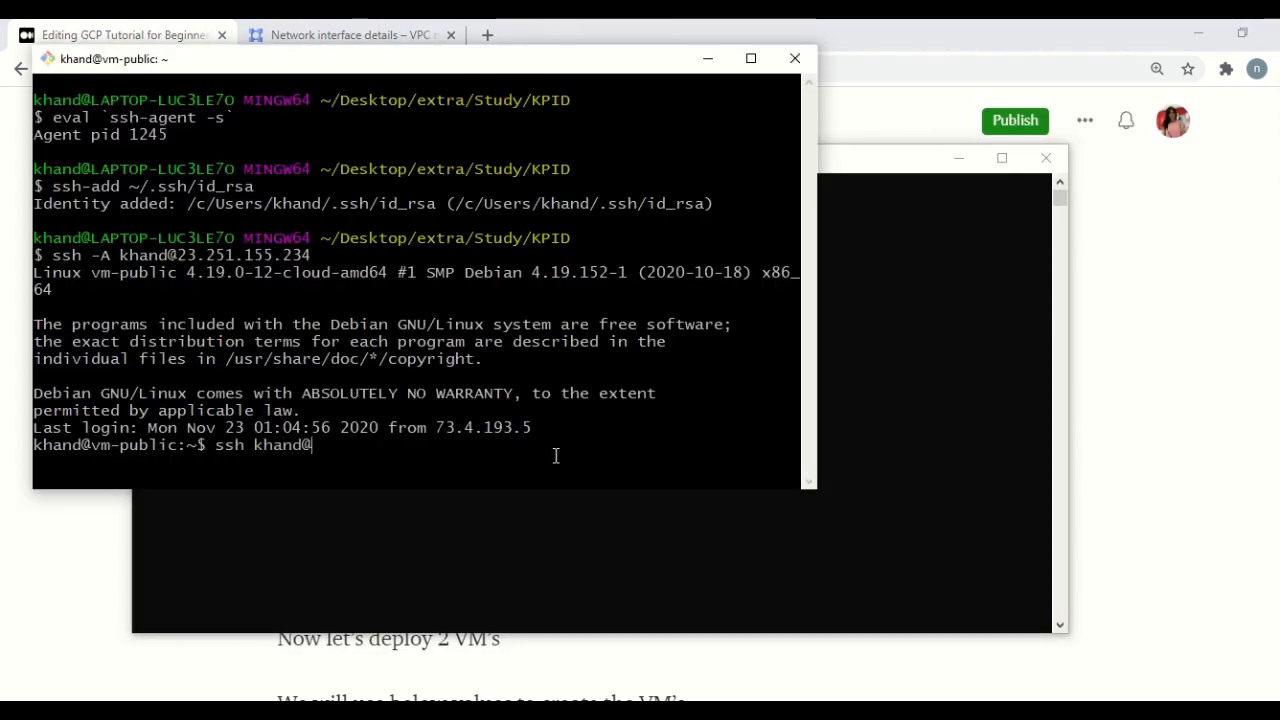
right_click(510, 469)
left_click(570, 266)
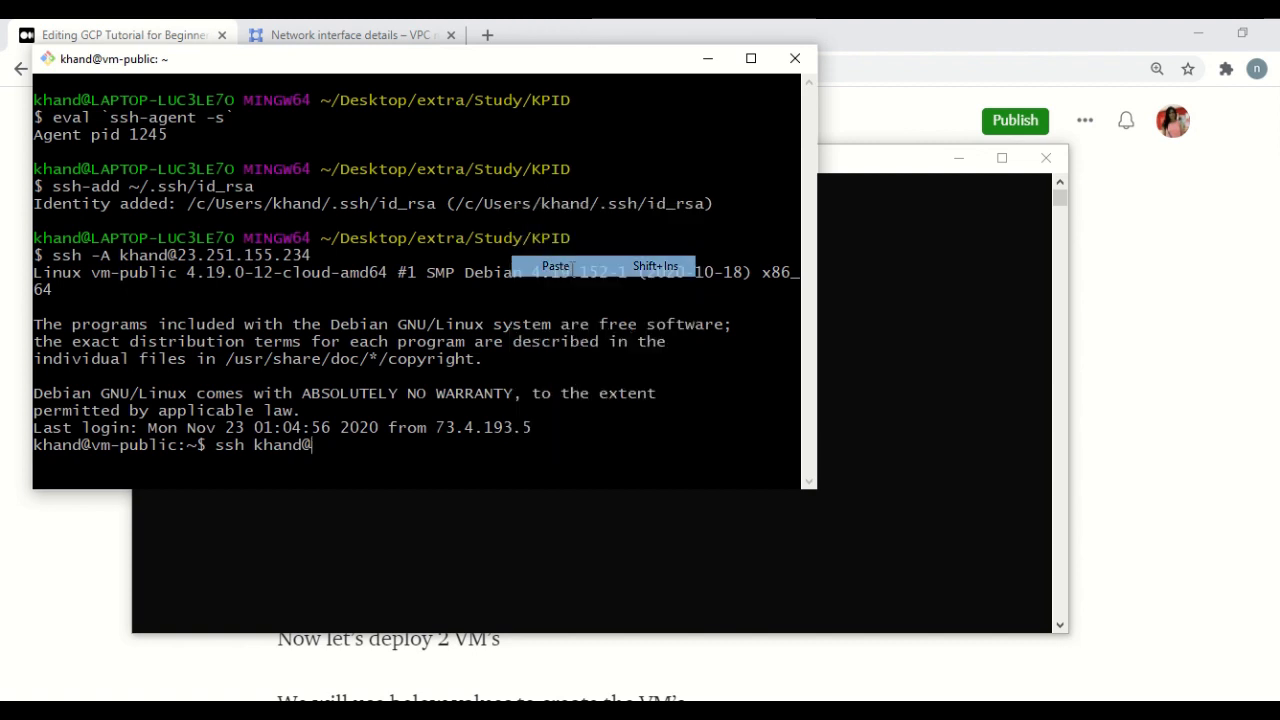
key("Return")
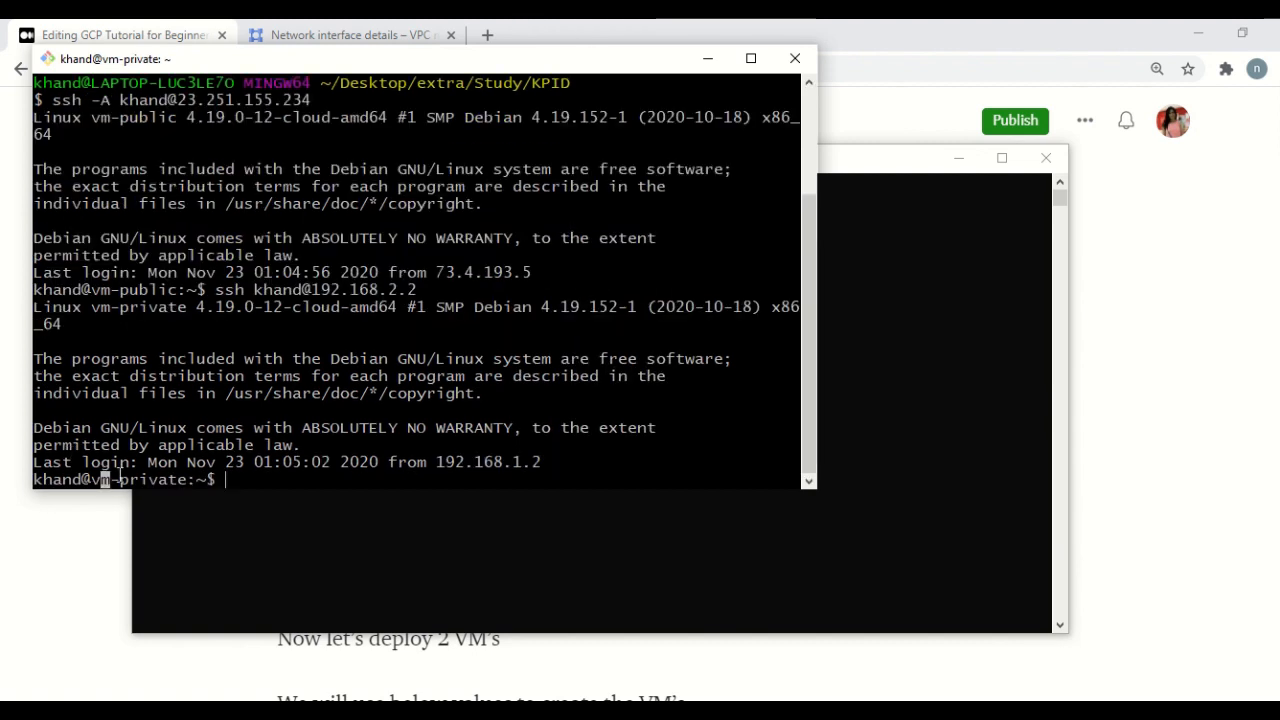
Check the vm-private prompt and exit that session back to vm-public.
left_click_drag(110, 479, 196, 462)
left_click(252, 479)
type("exit")
key("Return")
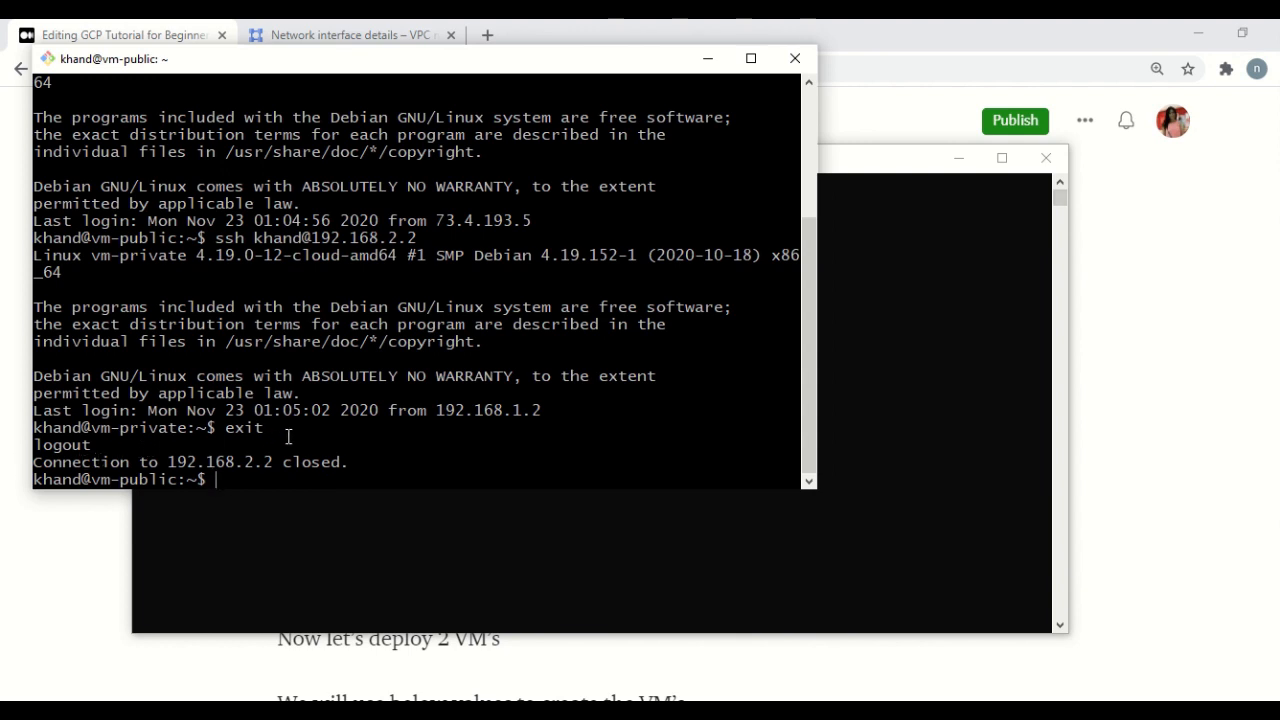
Switch to the Google Cloud console and review vpc-test's subnets and the project's firewall rules.
left_click(74, 555)
scroll(634, 469, "down", 6)
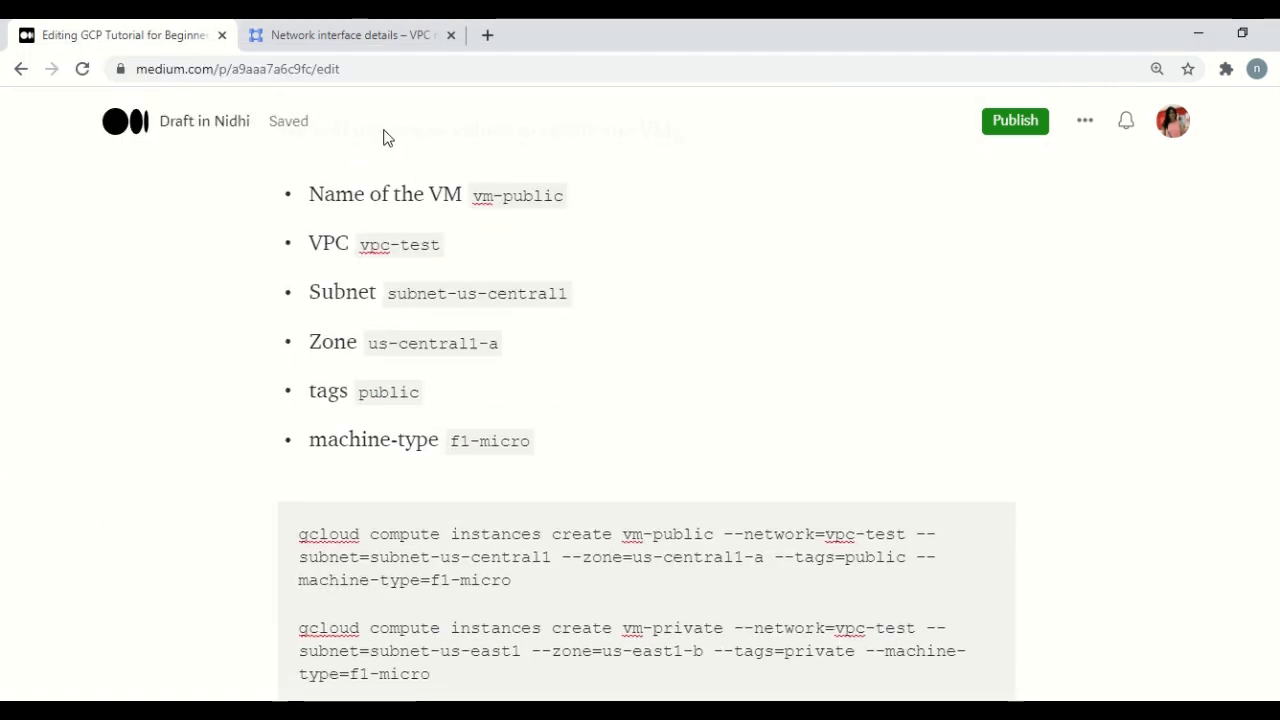
left_click(337, 35)
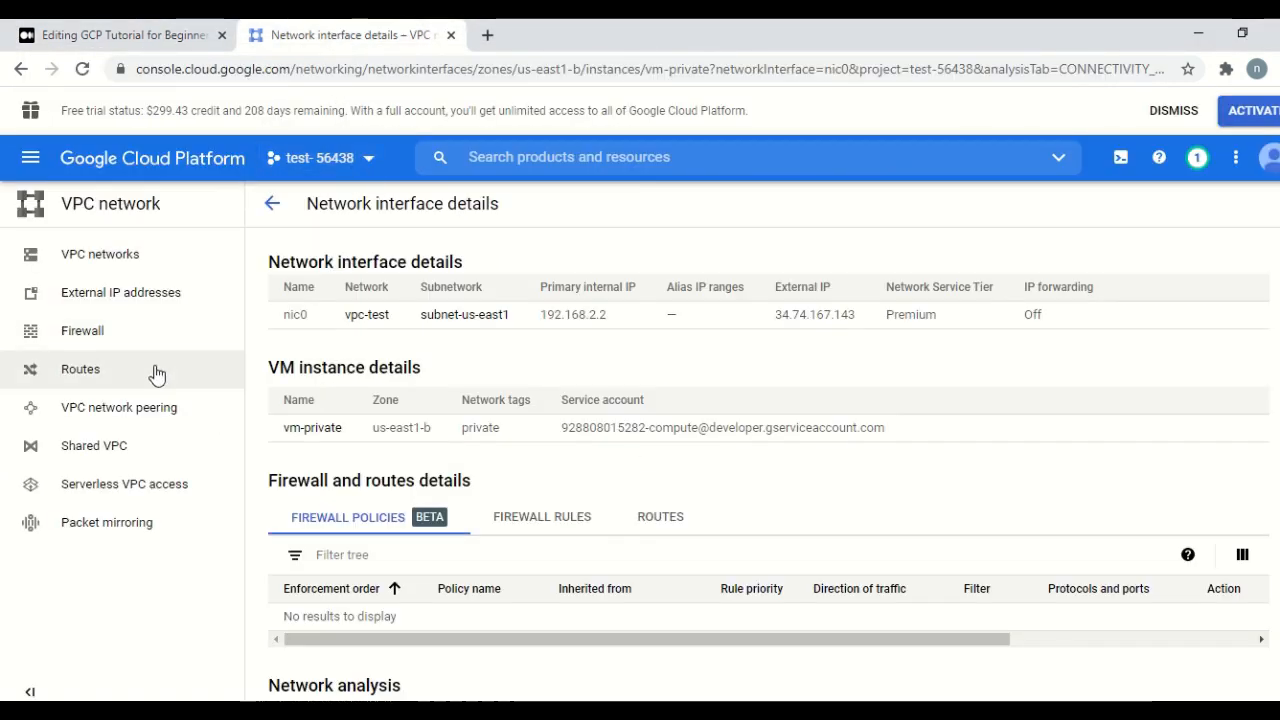
left_click(104, 260)
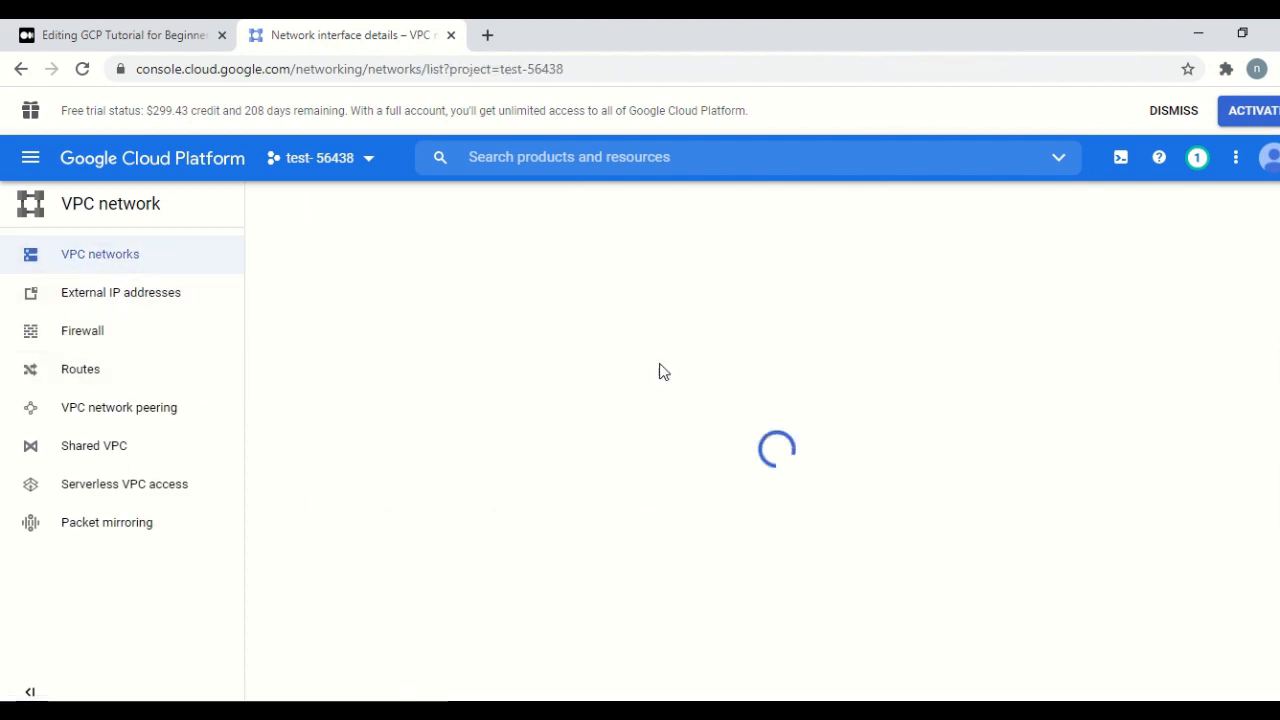
scroll(543, 474, "down", 5)
scroll(420, 390, "up", 6)
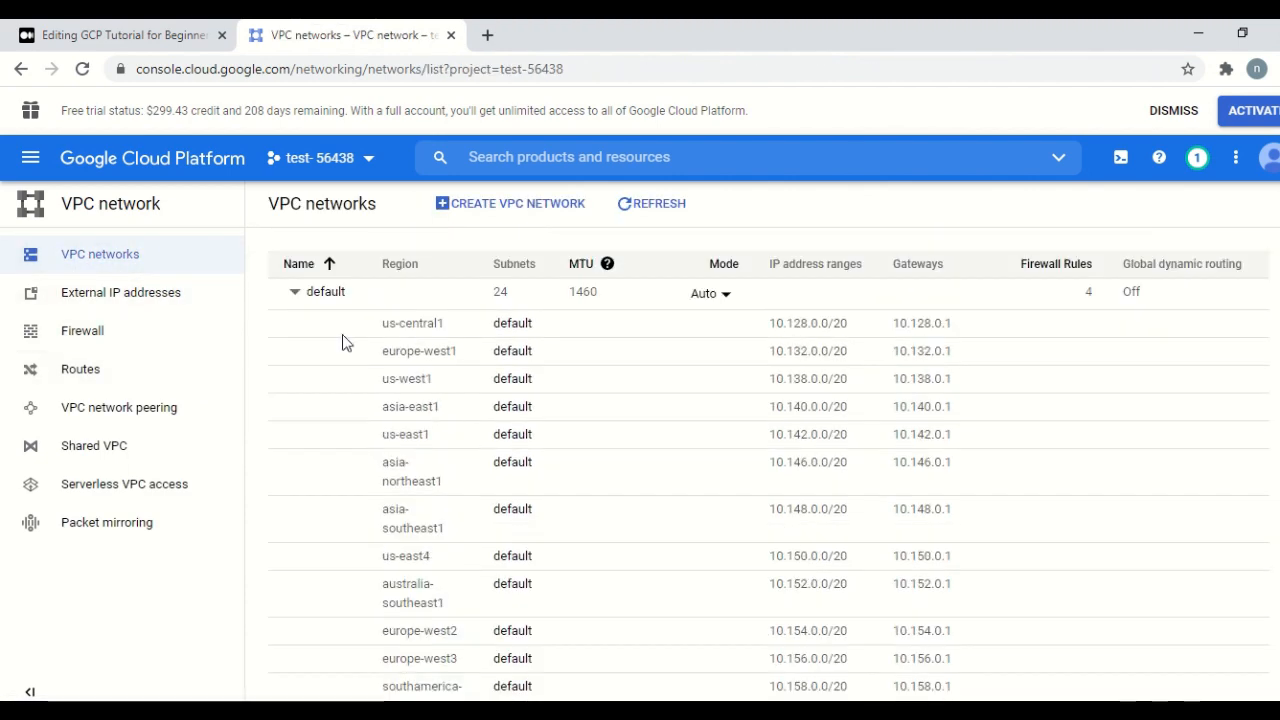
left_click(286, 293)
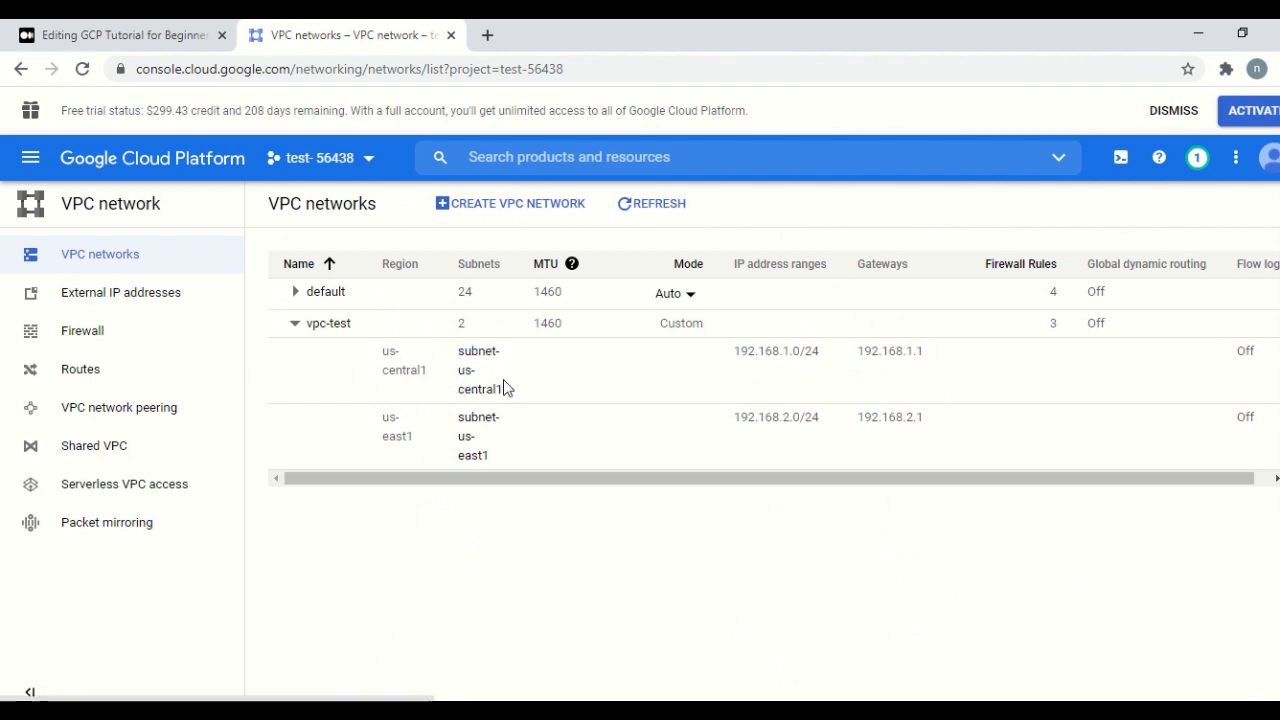
left_click(125, 343)
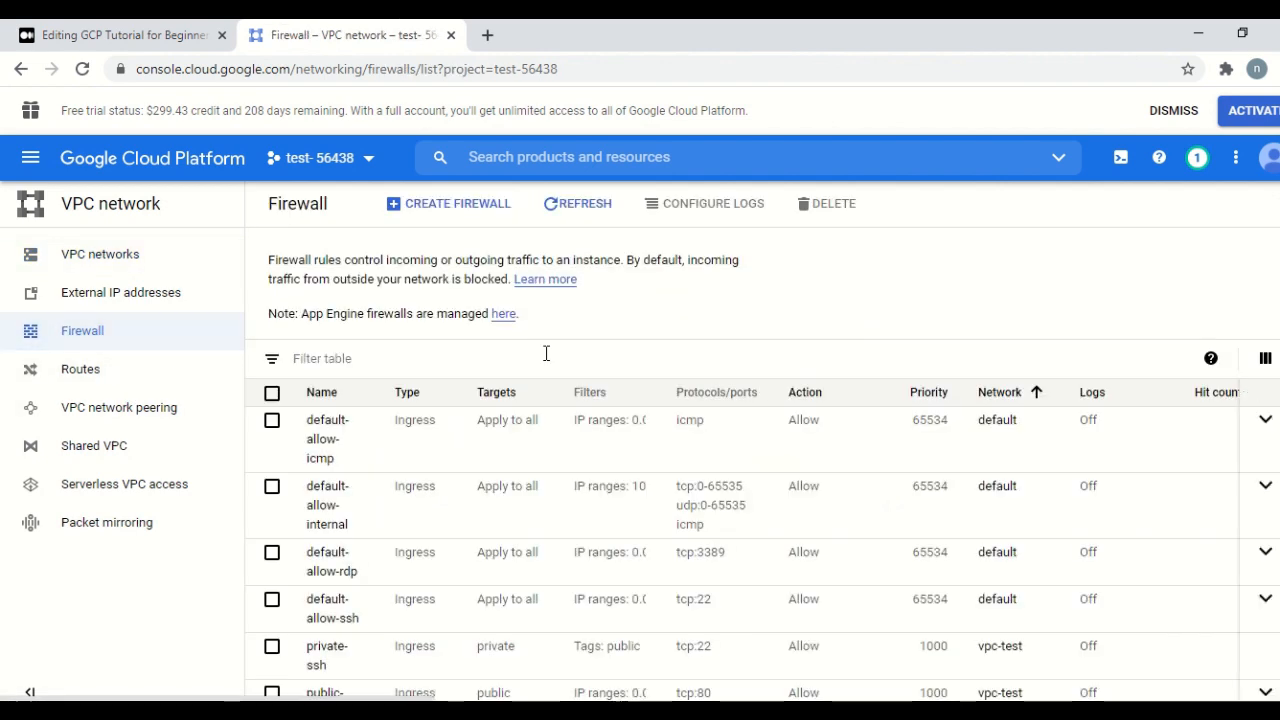
scroll(543, 529, "down", 1)
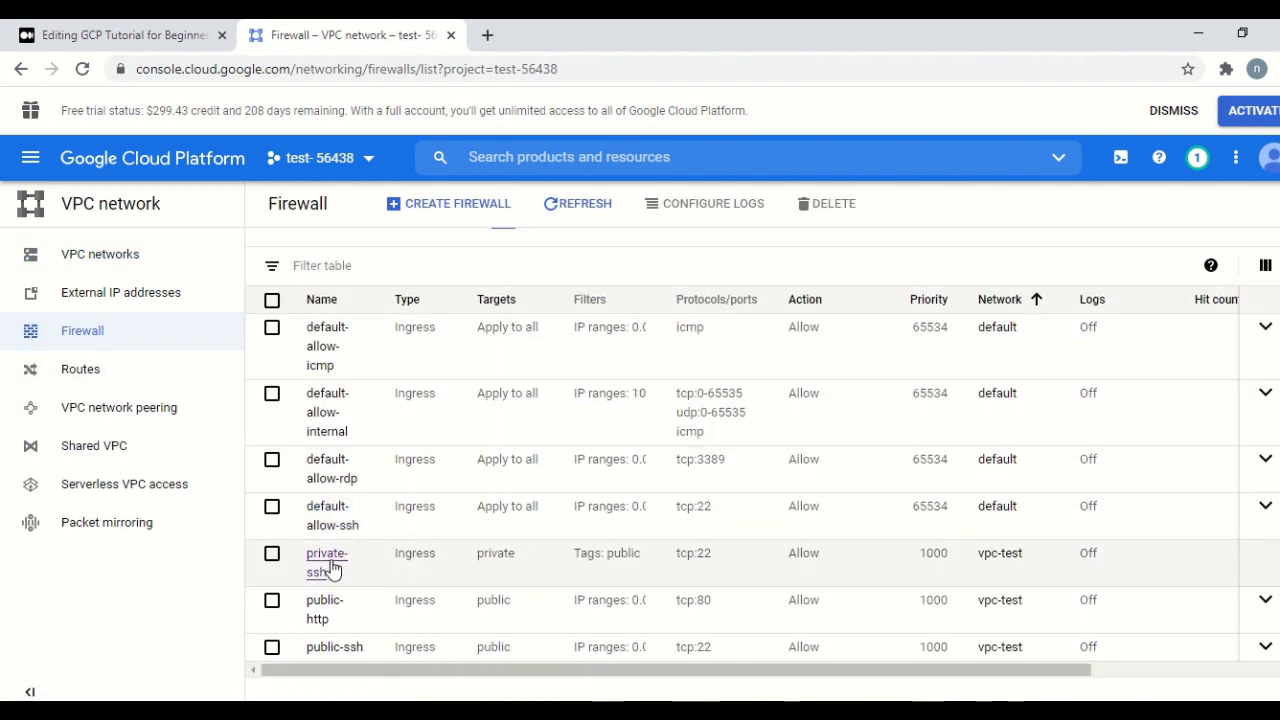
Open the Compute Engine VM instances list to review vm-private and vm-public.
left_click(30, 157)
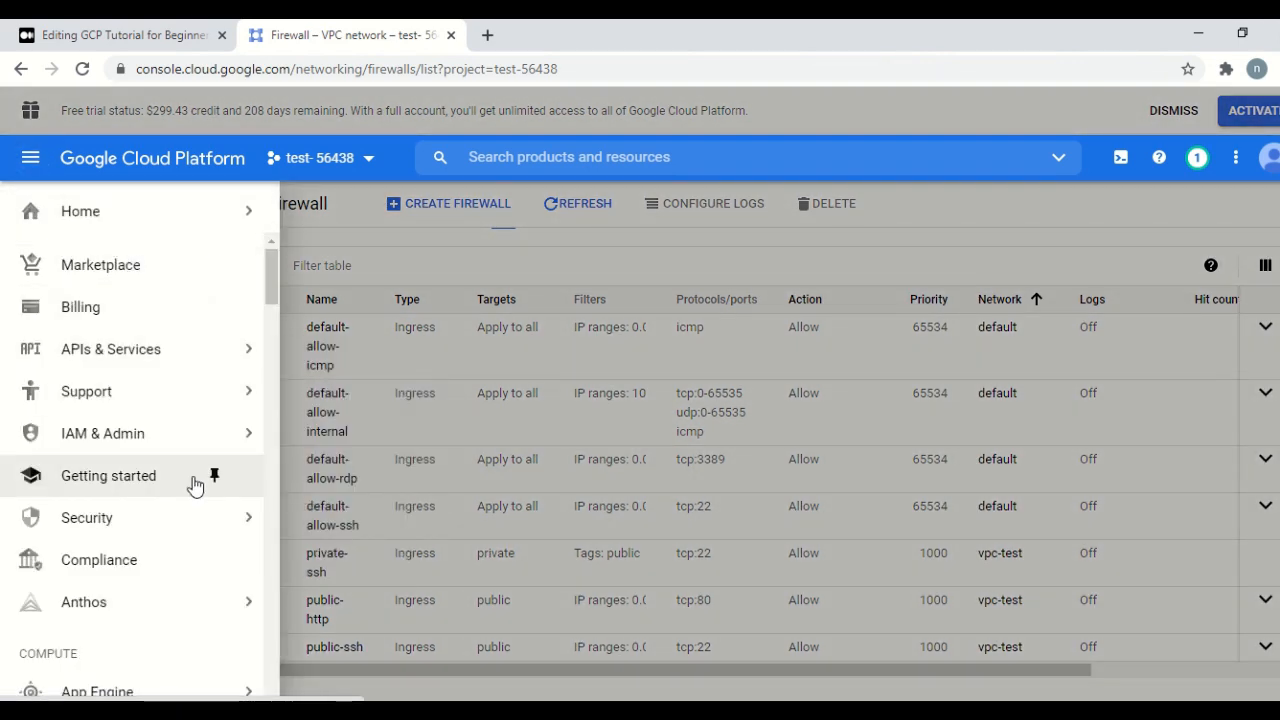
scroll(191, 489, "down", 2)
scroll(191, 489, "up", 1)
mouse_move(206, 440)
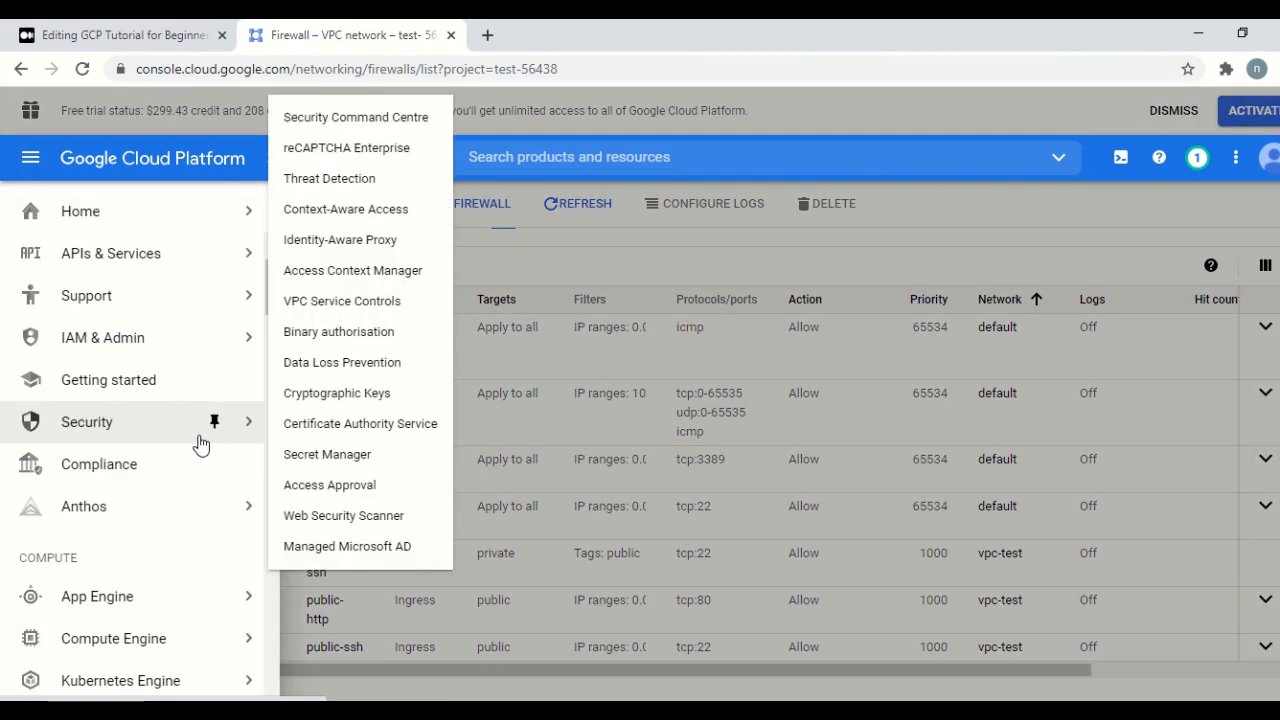
scroll(200, 444, "down", 2)
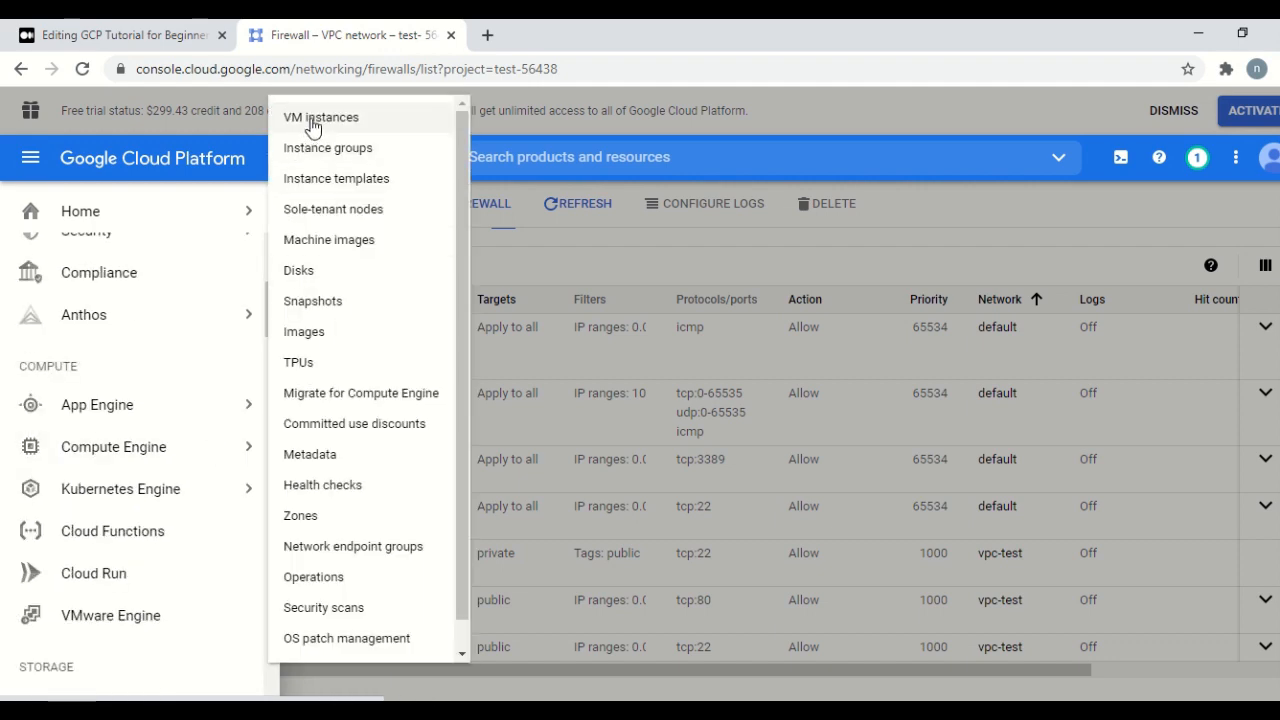
left_click(314, 119)
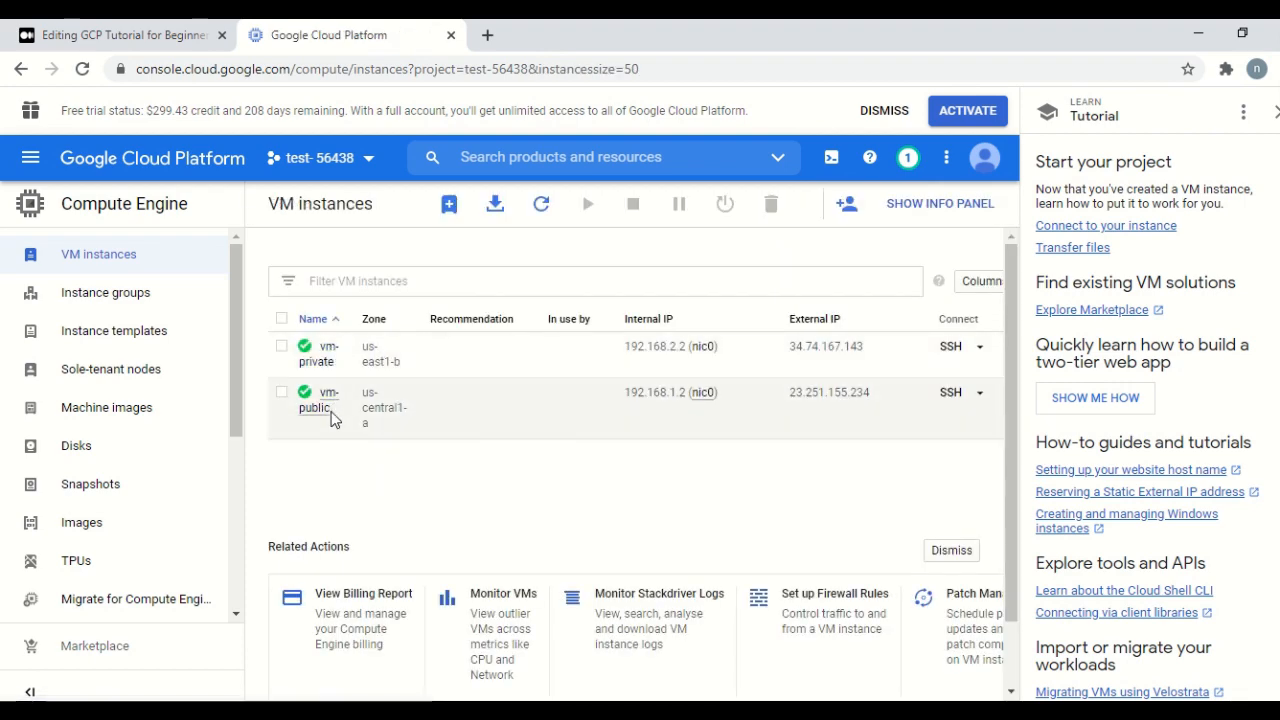
Copy sudo apt-get -y install nginx from the draft's Test the installation section and run it on vm-public.
left_click(112, 35)
scroll(691, 318, "down", 3)
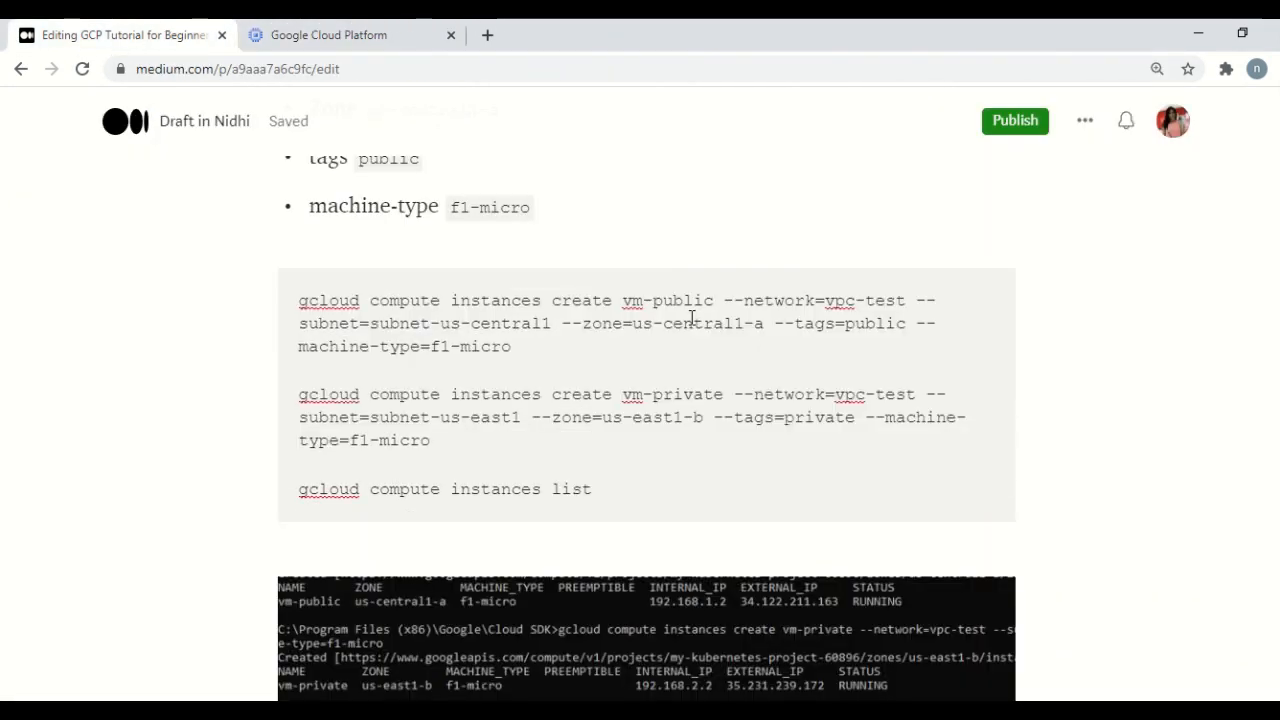
scroll(823, 491, "down", 15)
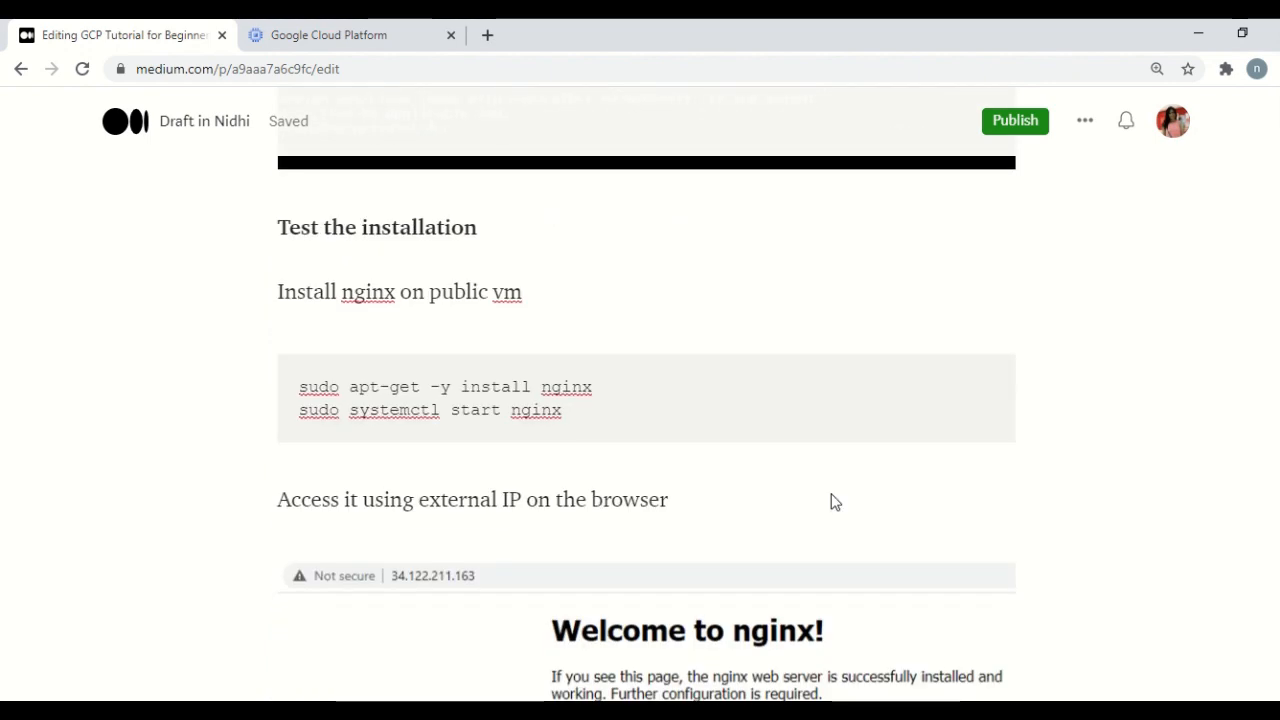
scroll(830, 497, "down", 2)
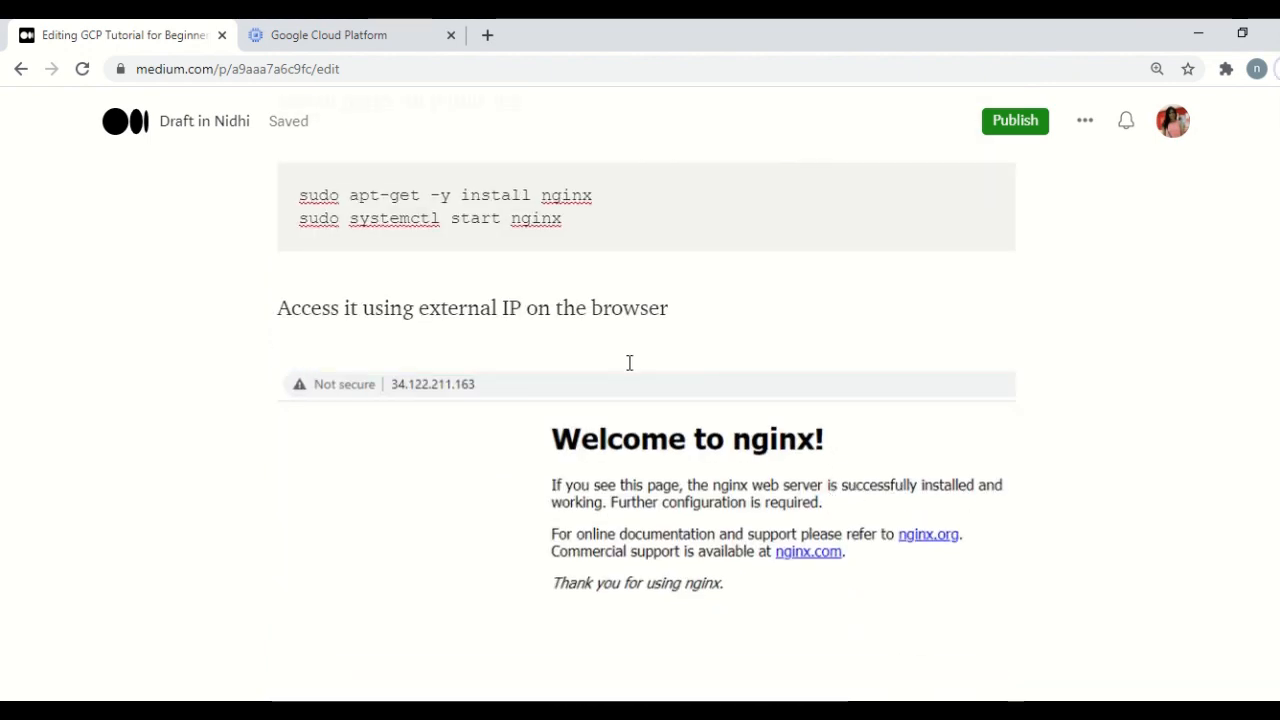
scroll(629, 363, "up", 6)
scroll(667, 391, "down", 4)
key("alt+Tab")
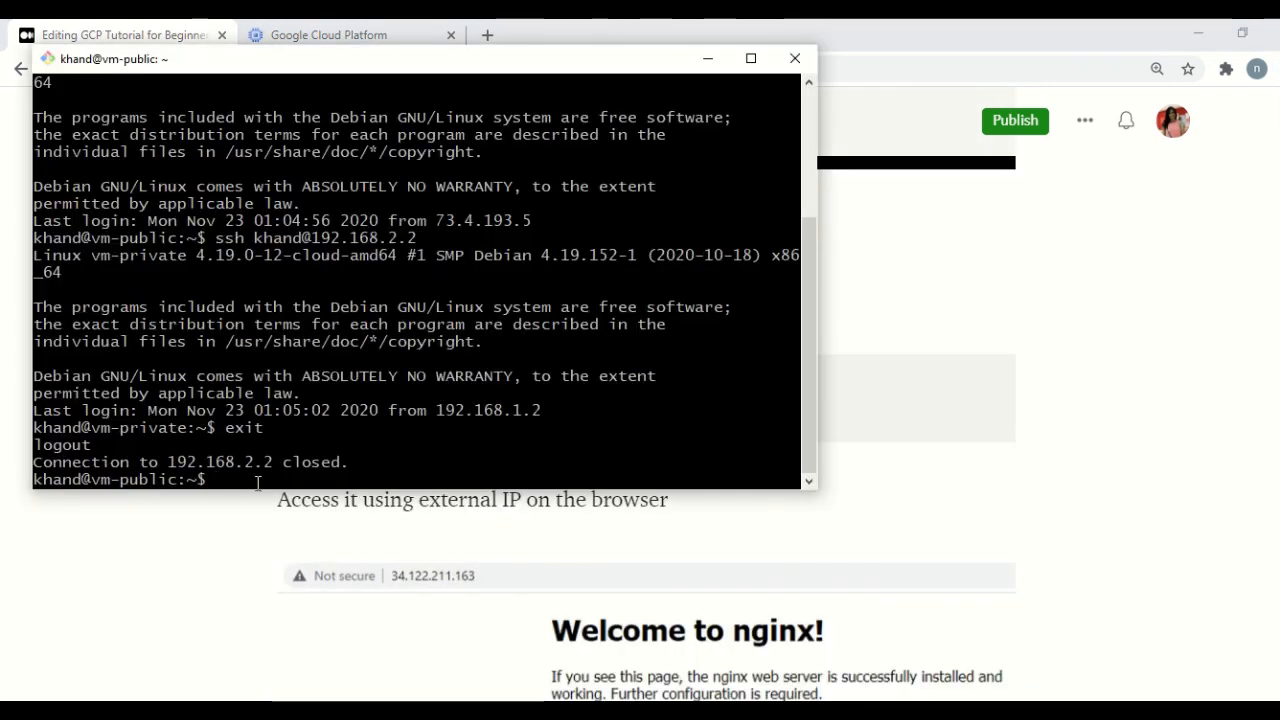
key("alt+Tab")
left_click_drag(593, 388, 297, 386)
key("alt+Tab")
right_click(372, 213)
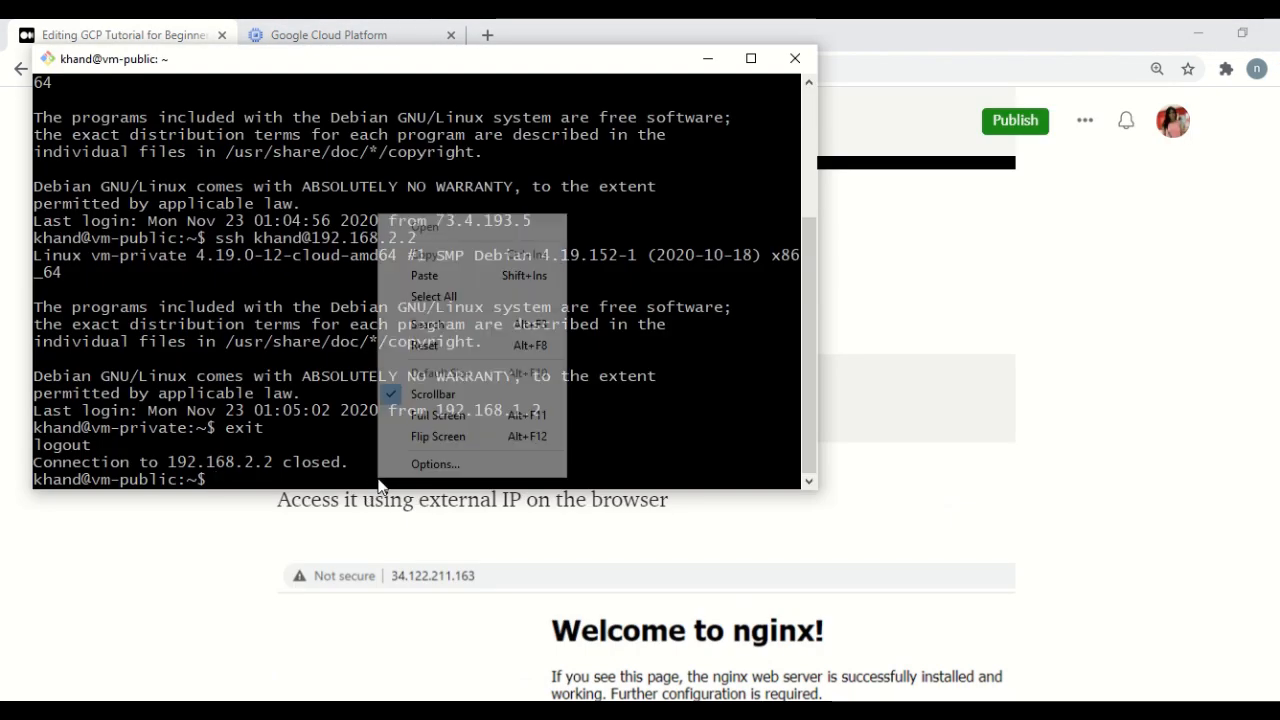
left_click(452, 277)
key("Return")
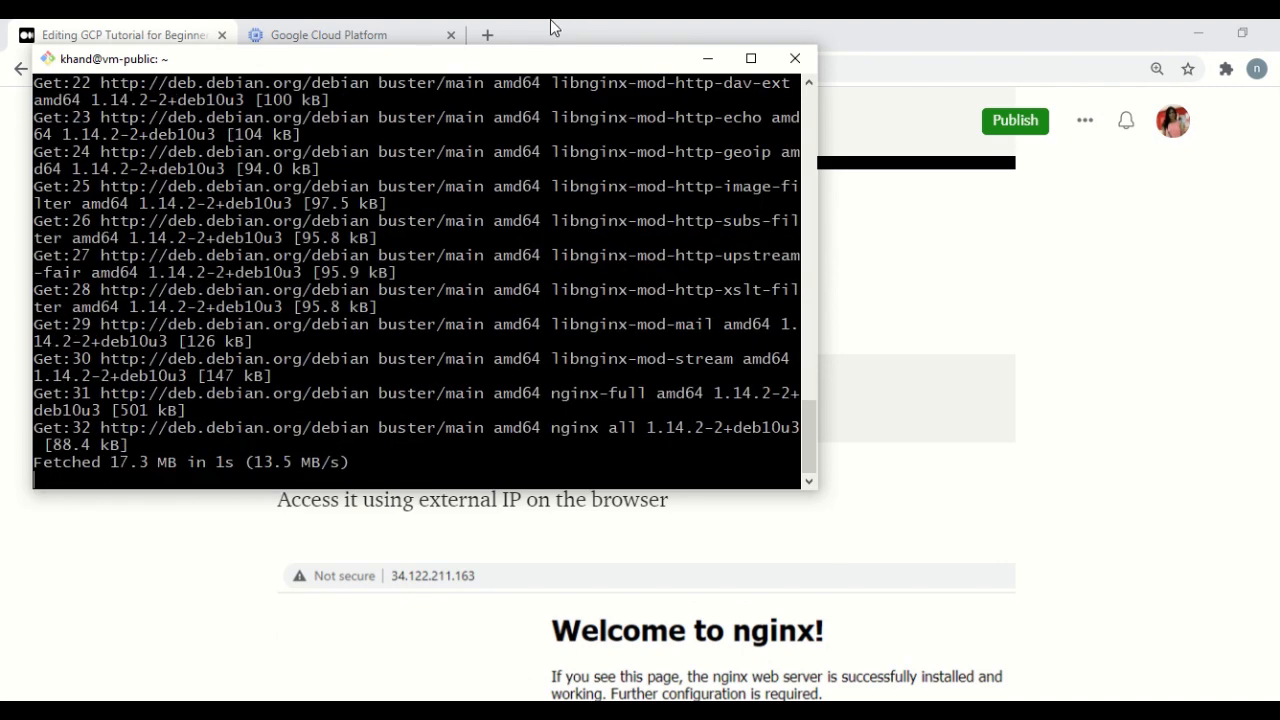
mouse_move(550, 21)
left_click(516, 58)
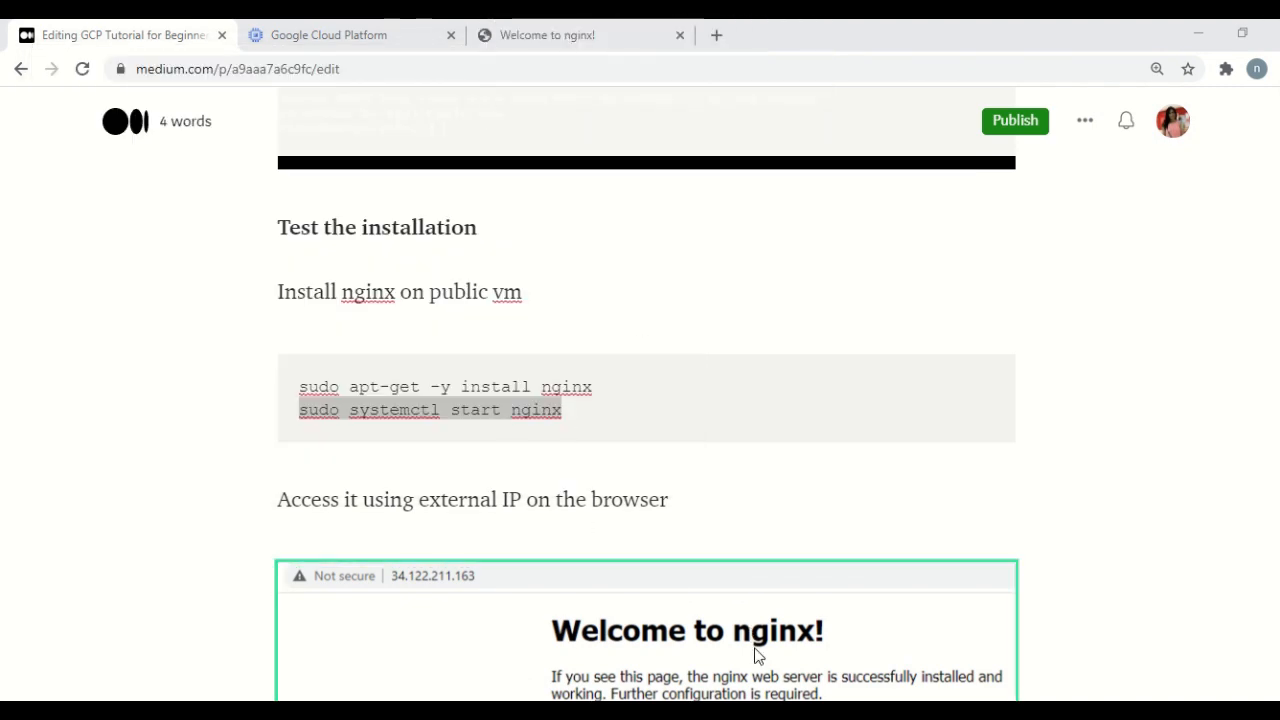
key("alt+Tab")
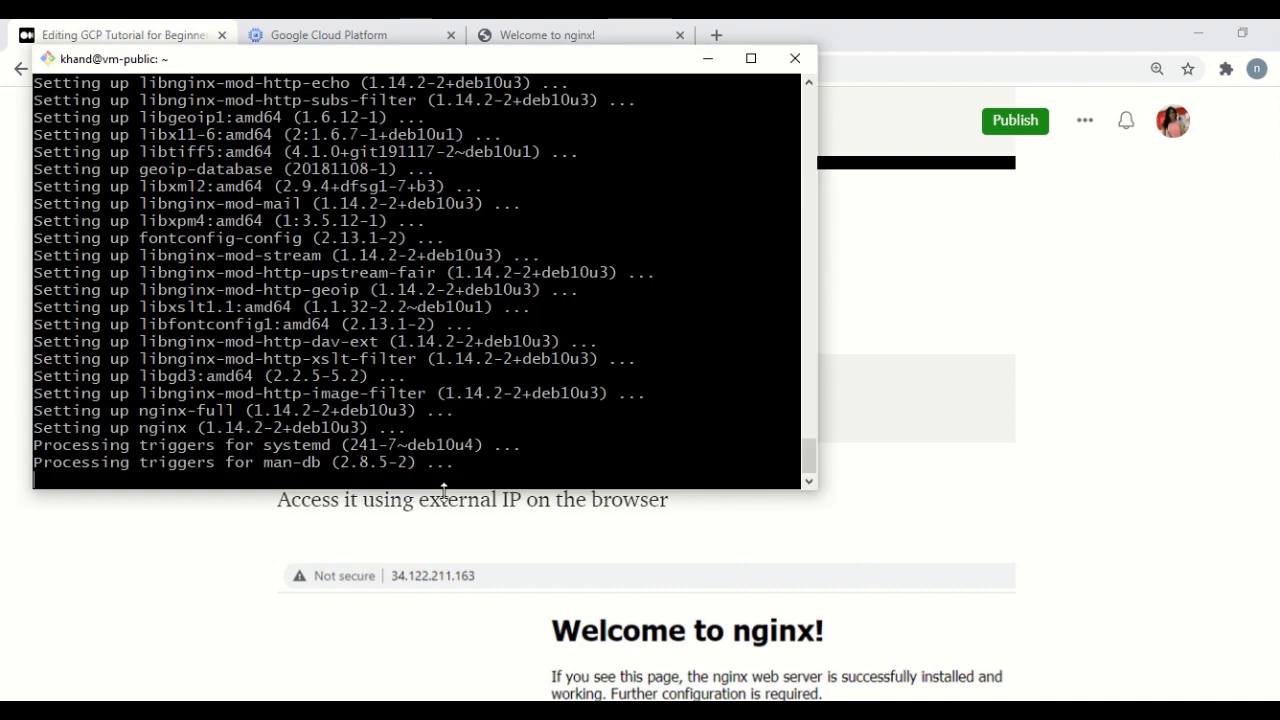
mouse_move(562, 44)
left_click(521, 57)
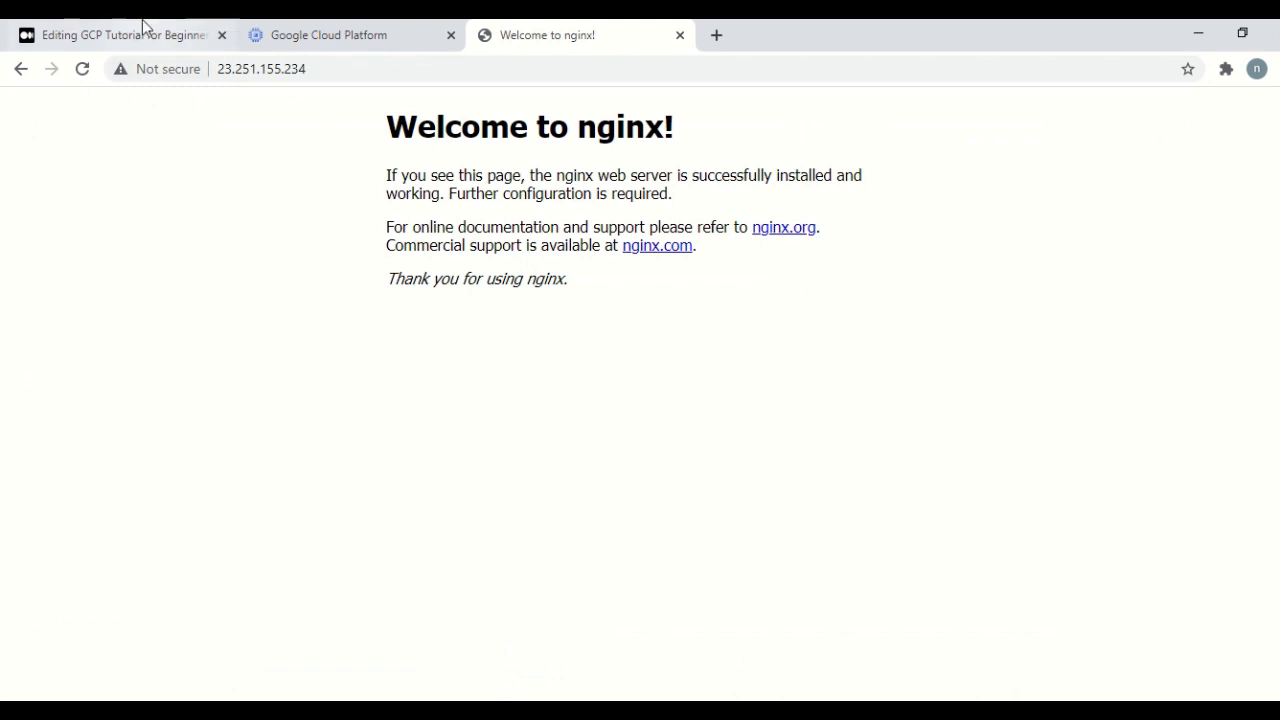
Copy sudo systemctl start nginx from the draft and run it in the vm-public session.
left_click(143, 30)
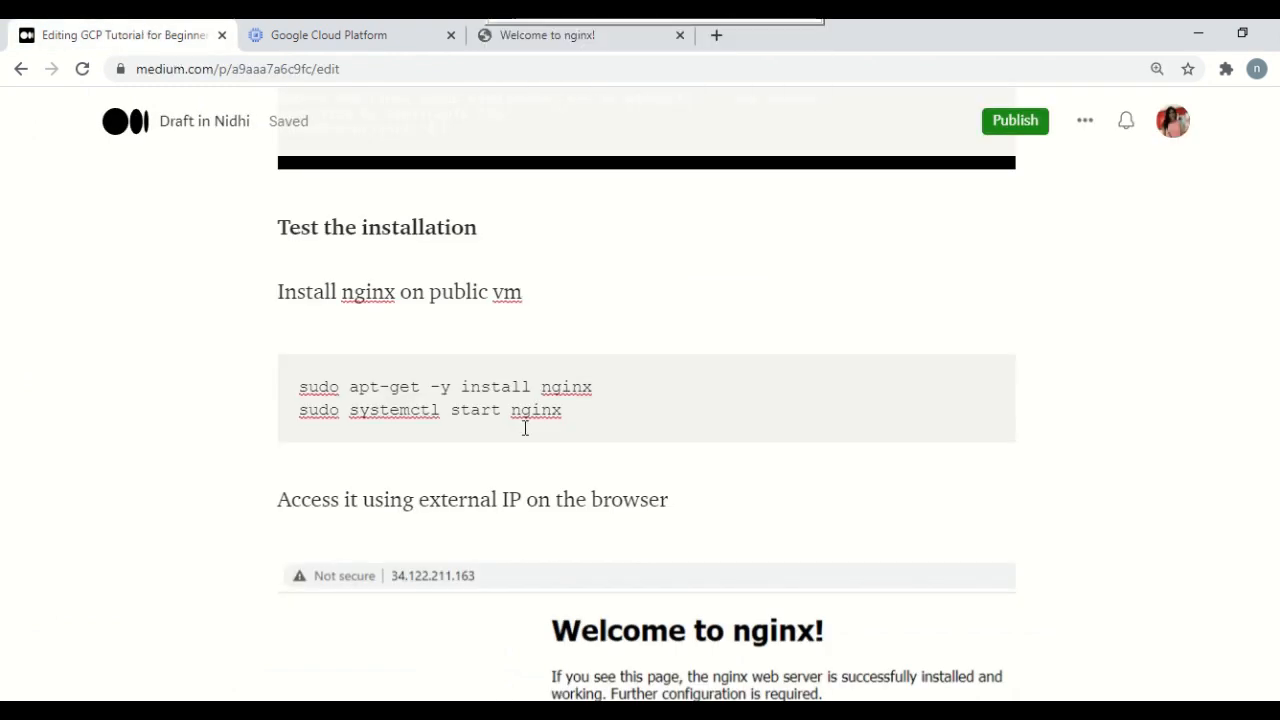
left_click_drag(583, 409, 297, 410)
key("ctrl+c")
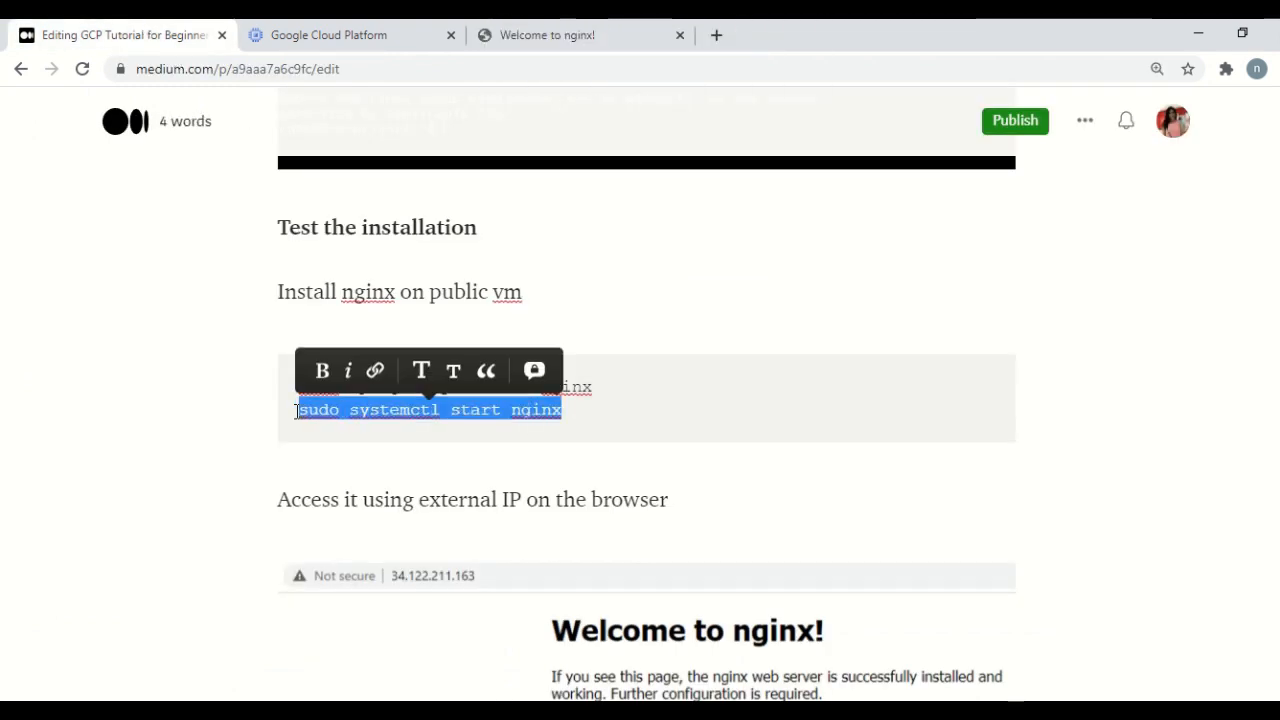
key("alt+Tab")
right_click(381, 415)
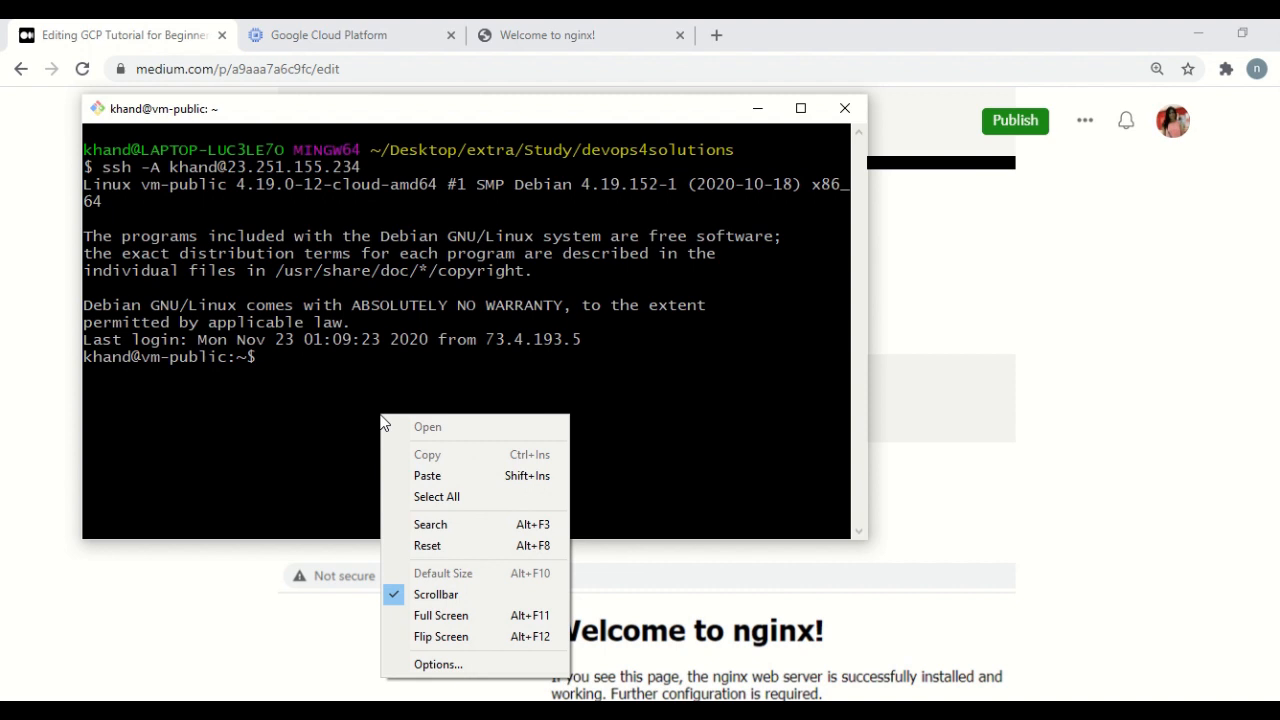
left_click(458, 479)
key("Return")
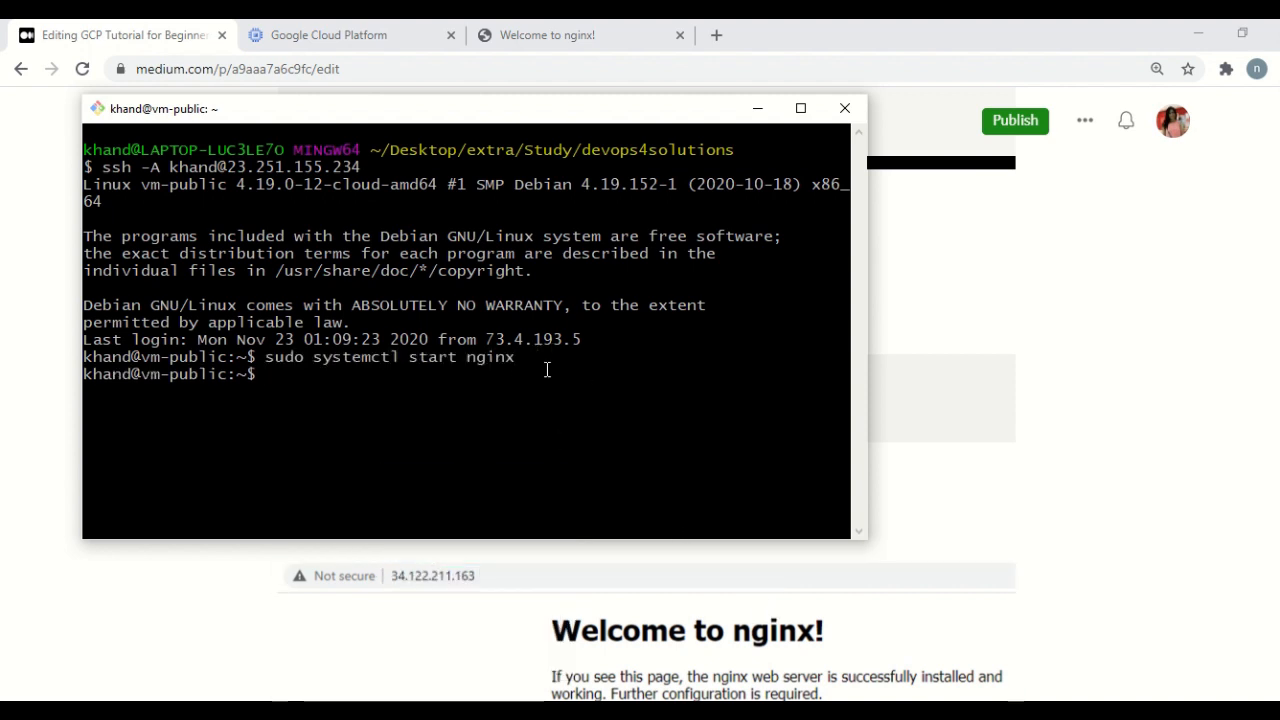
View the nginx page served at vm-public's external IP, 23.251.155.234, in the browser.
left_click(538, 40)
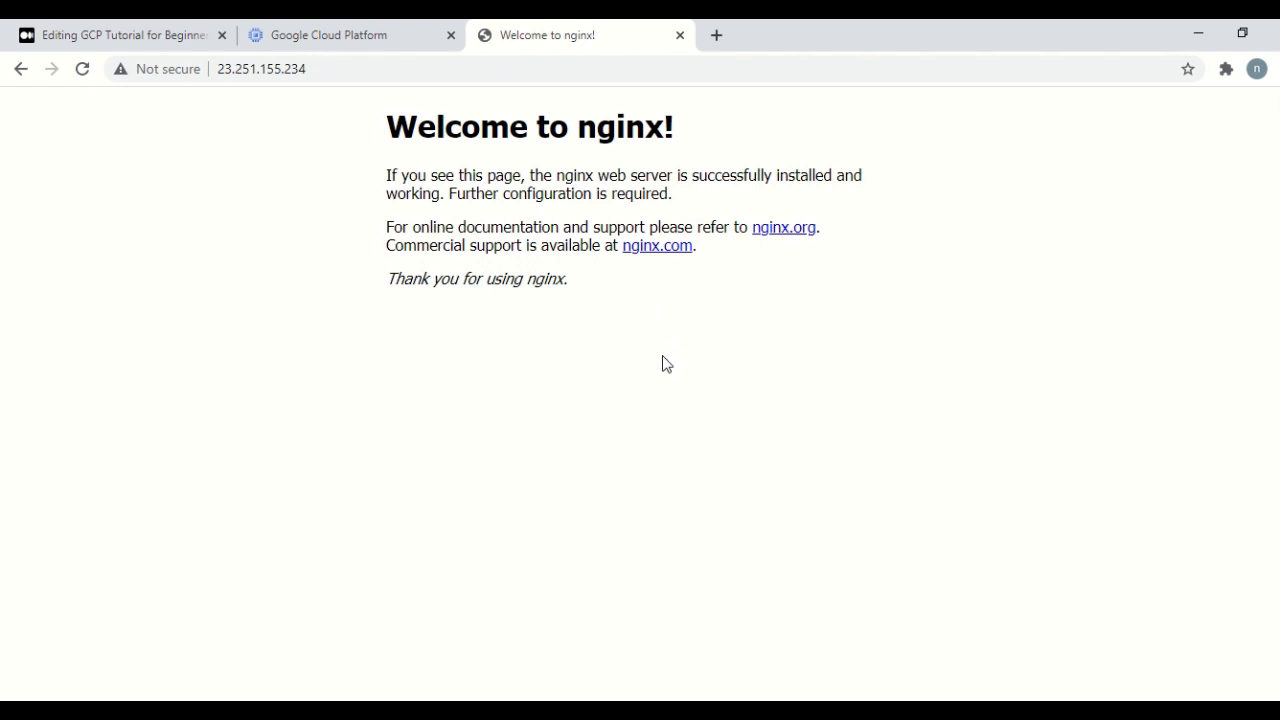
mouse_move(531, 40)
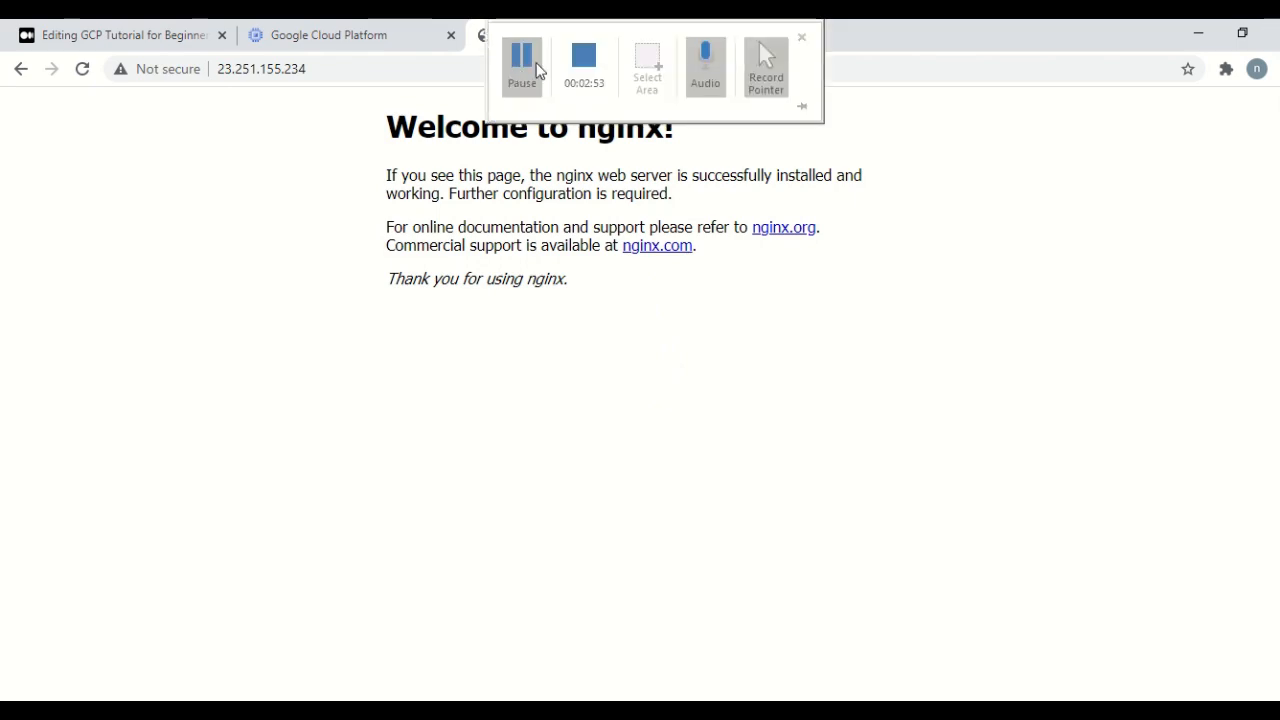